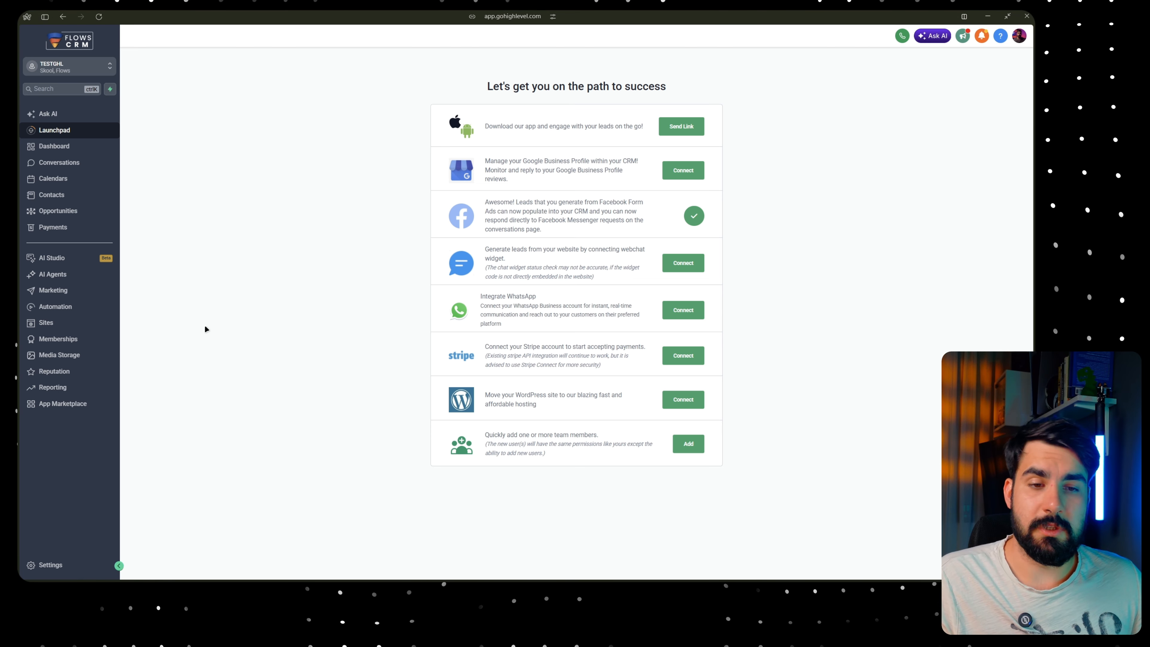
# - Start a new contact custom field in the account settings and set its field type to Date picker
pyautogui.click(64, 564)
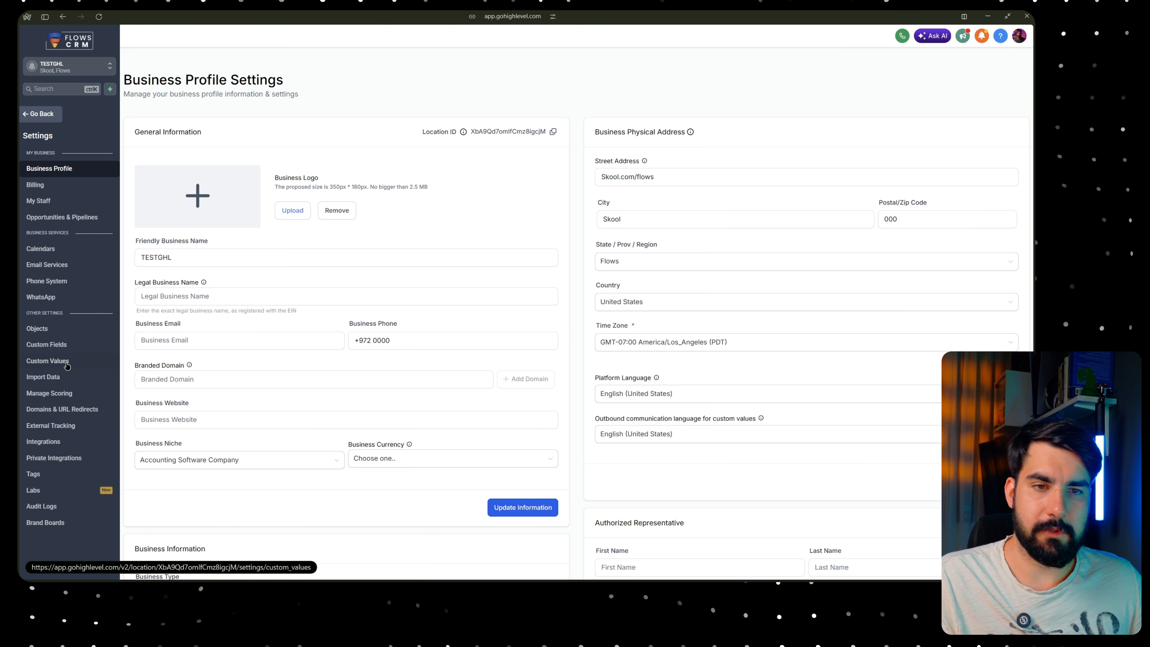
pyautogui.click(79, 346)
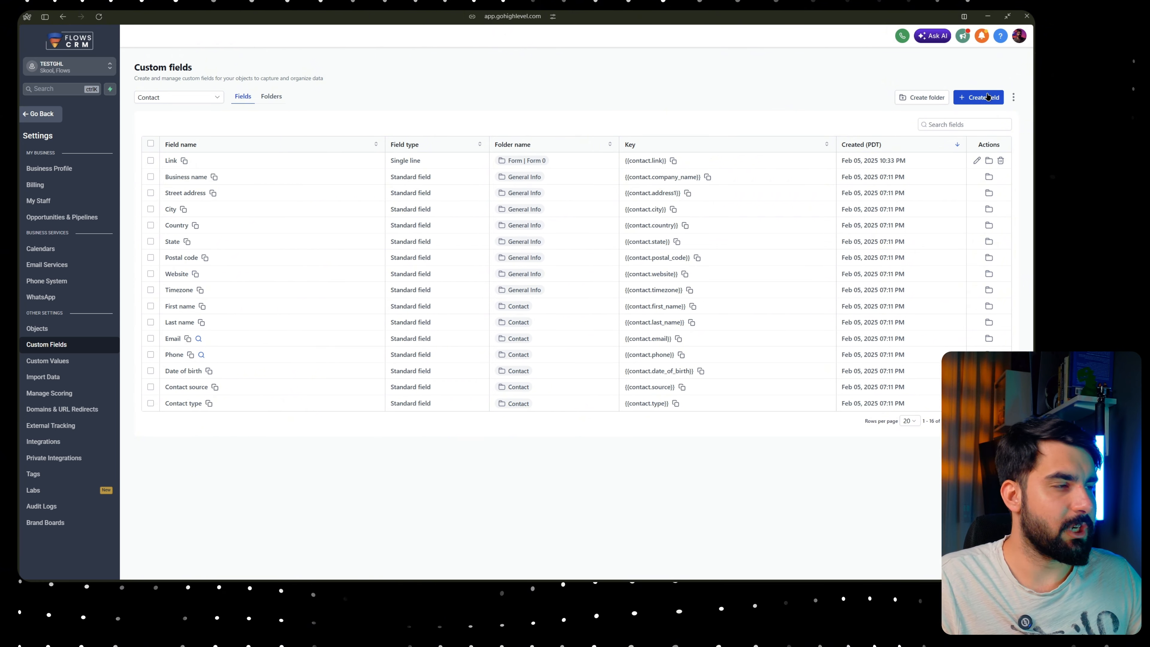
pyautogui.click(988, 97)
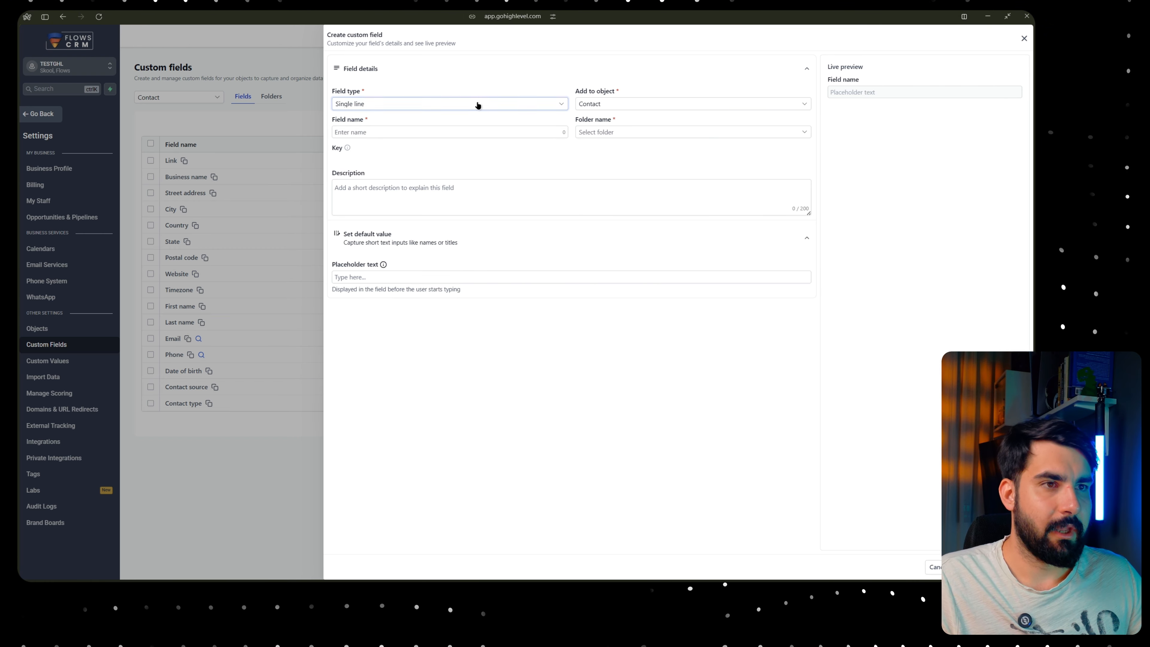
pyautogui.click(477, 104)
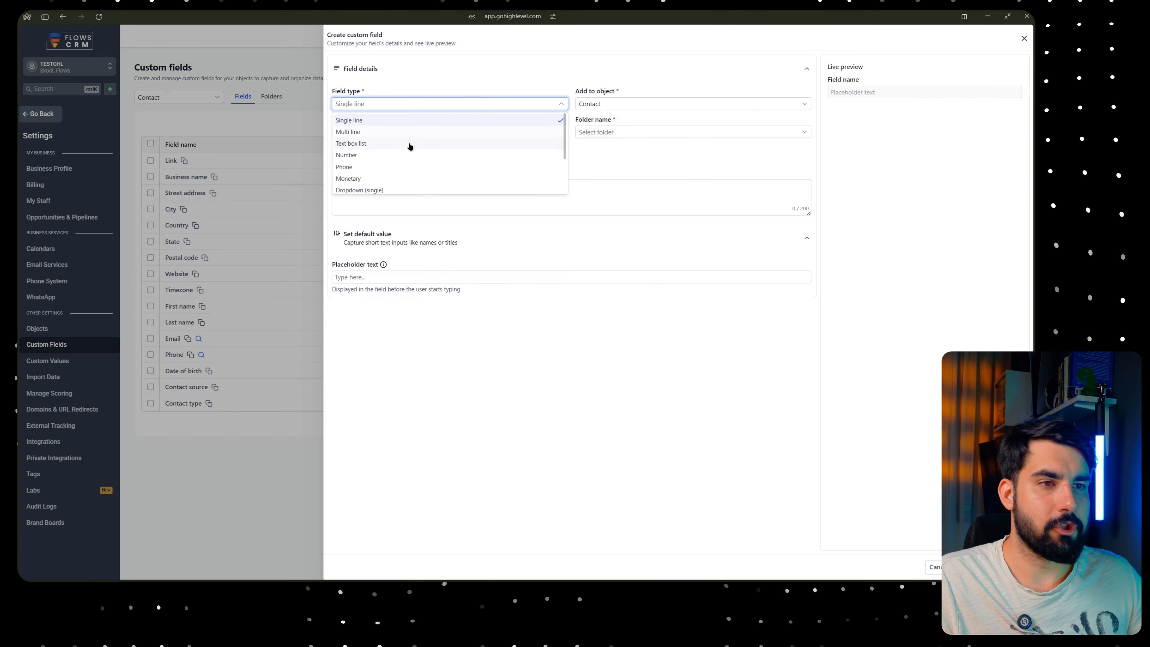
pyautogui.scroll(-2, 392, 154)
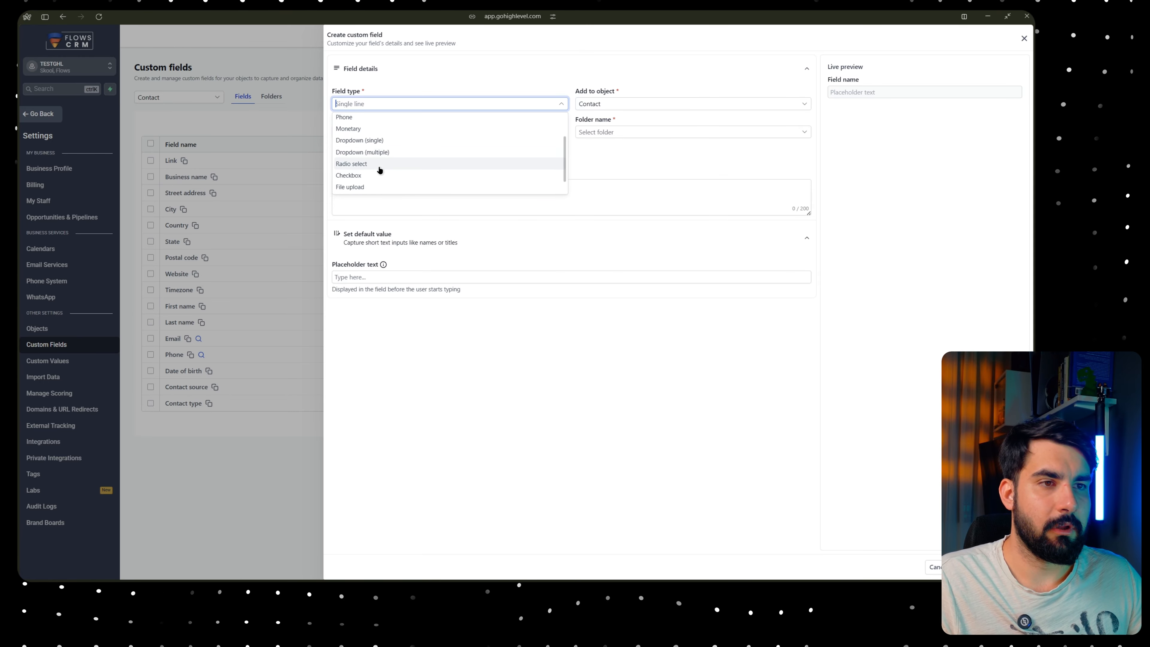
pyautogui.scroll(-2, 380, 170)
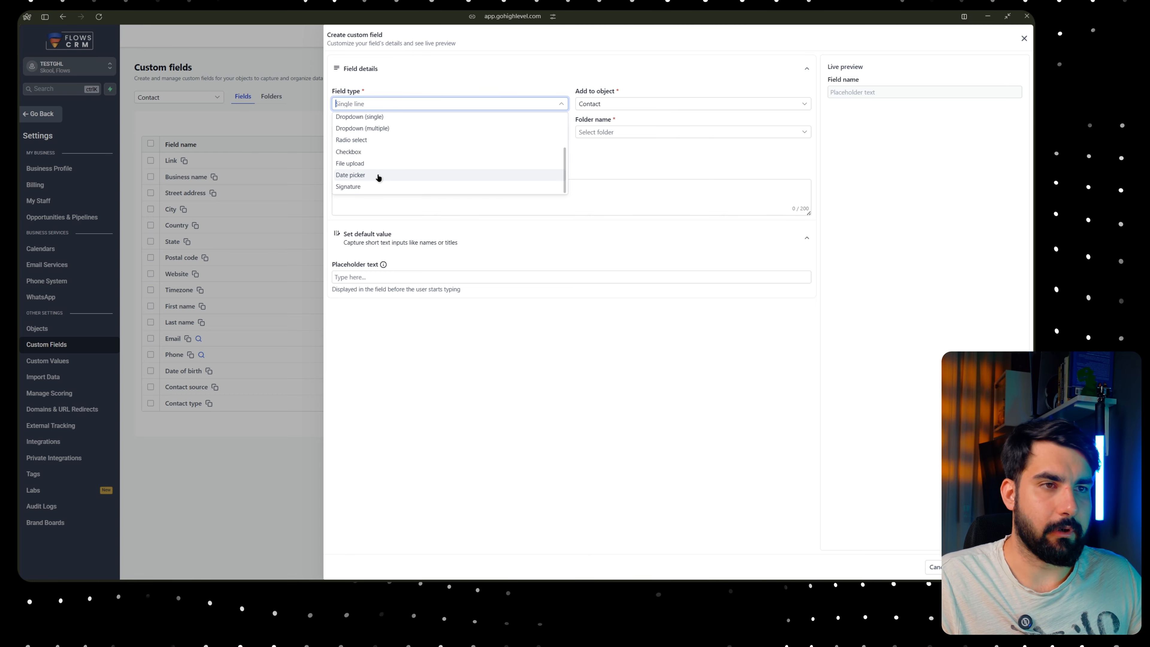
pyautogui.click(379, 176)
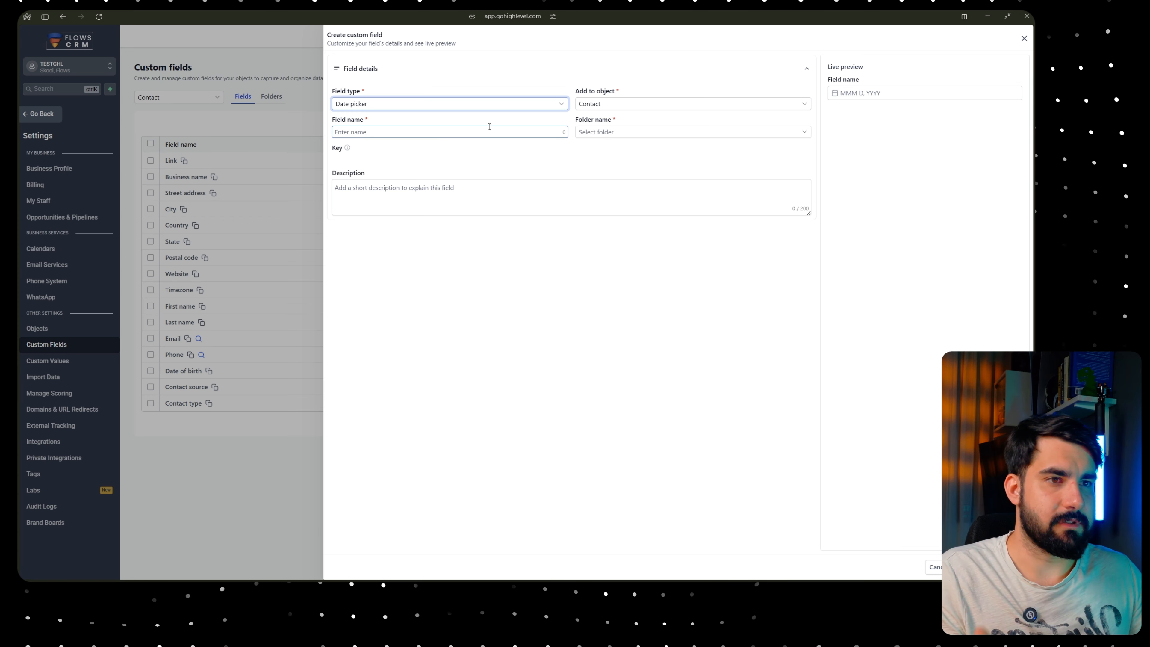
# - Name the custom field "Last Engagement", correcting the spelling of the second word
pyautogui.click(475, 130)
pyautogui.write('L')
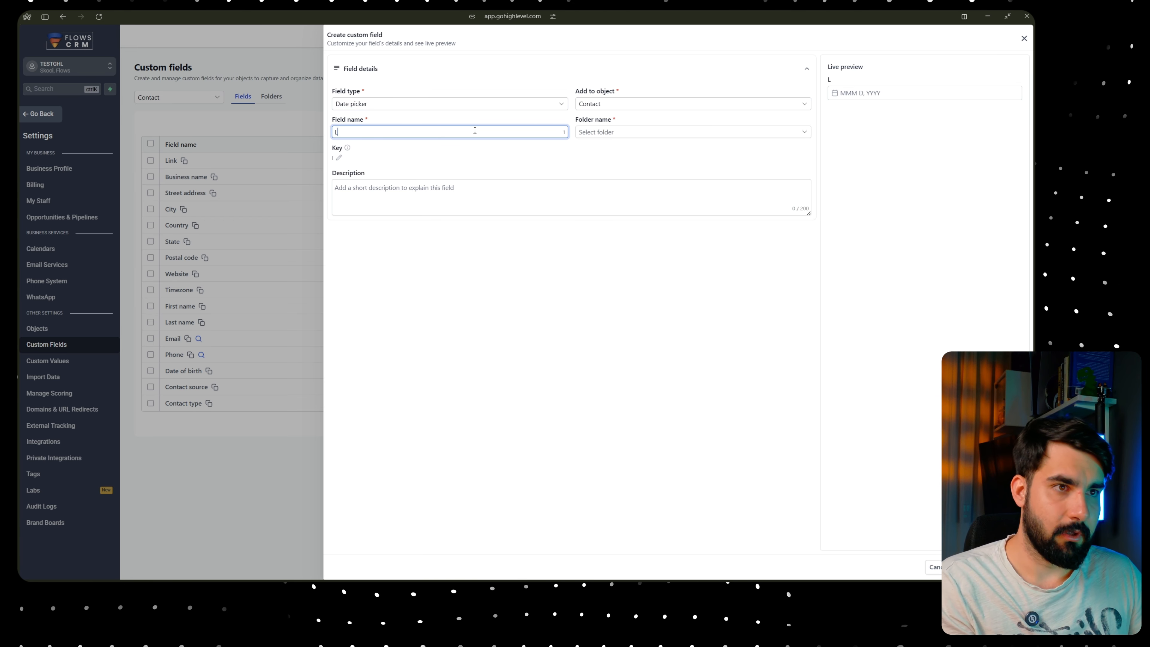
pyautogui.write('ast')
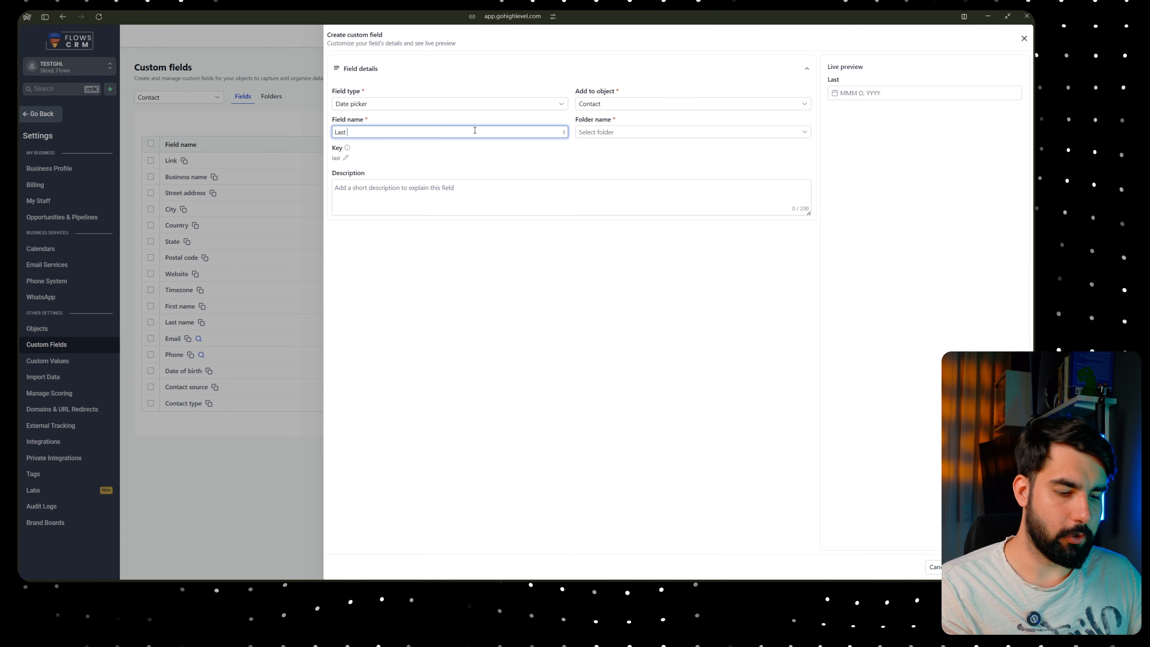
pyautogui.write(' Engagm')
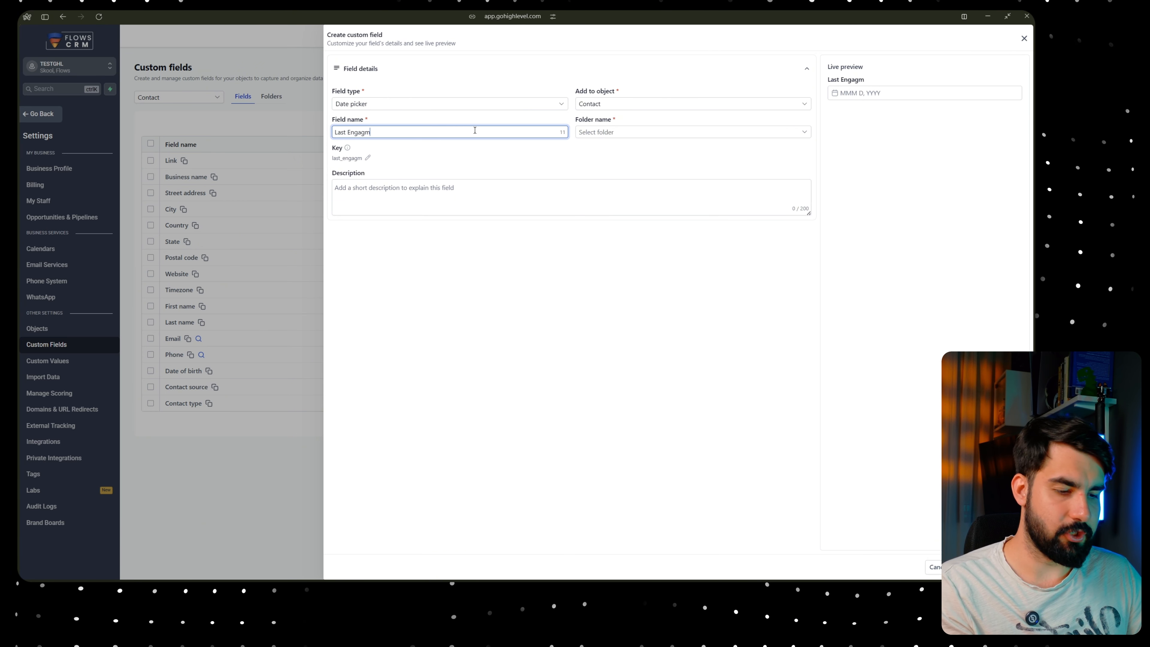
pyautogui.write('ent')
pyautogui.rightClick(368, 132)
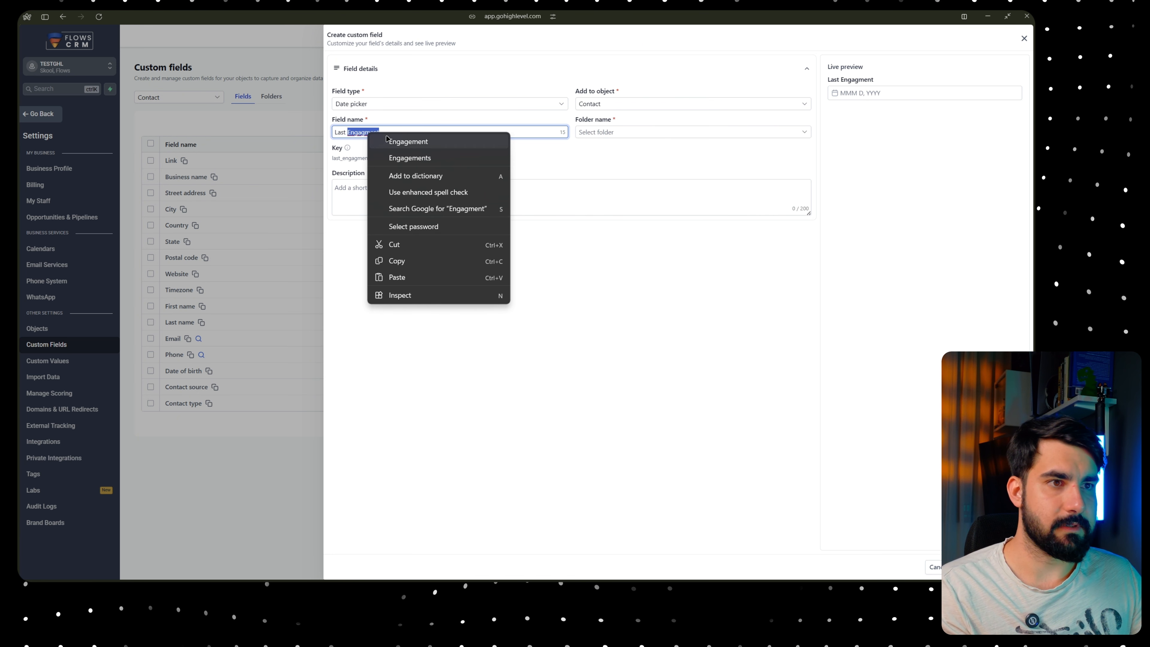
pyautogui.click(407, 141)
# - Assign the Last Engagement field to the Contact folder and create it
pyautogui.click(602, 132)
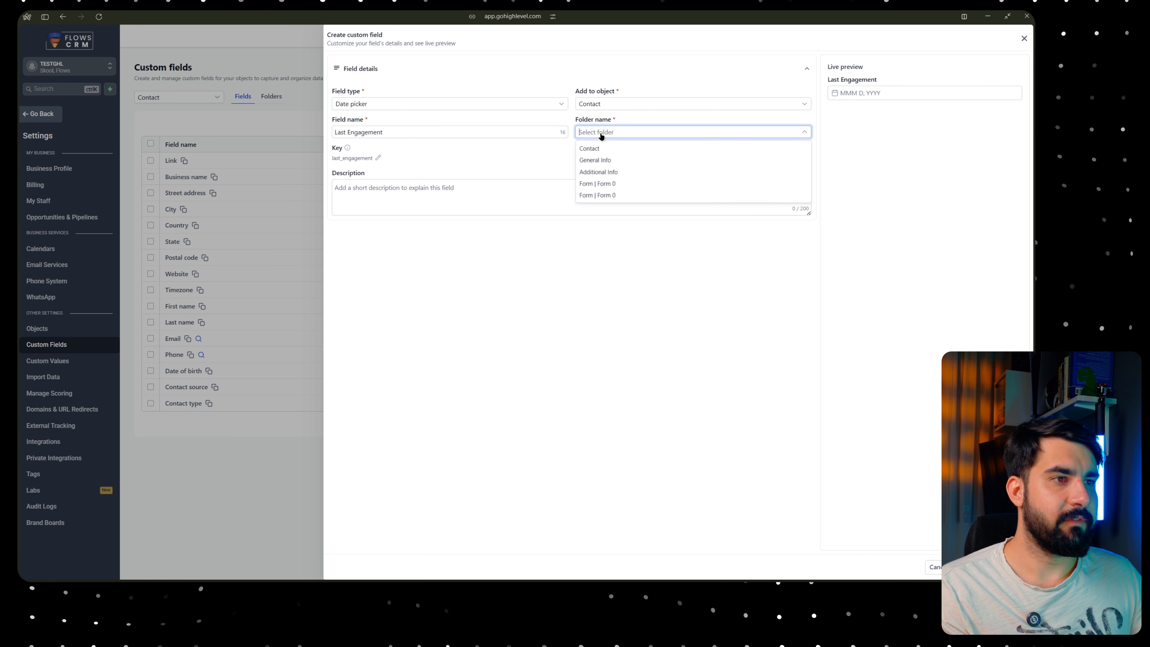
pyautogui.click(596, 148)
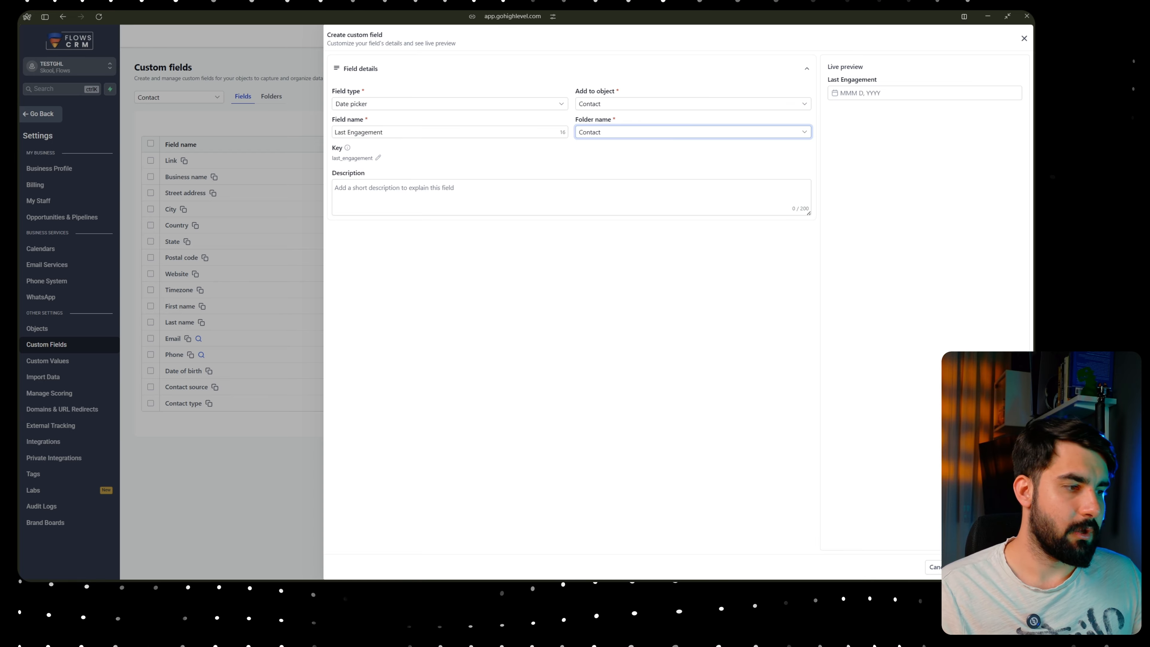
pyautogui.click(992, 567)
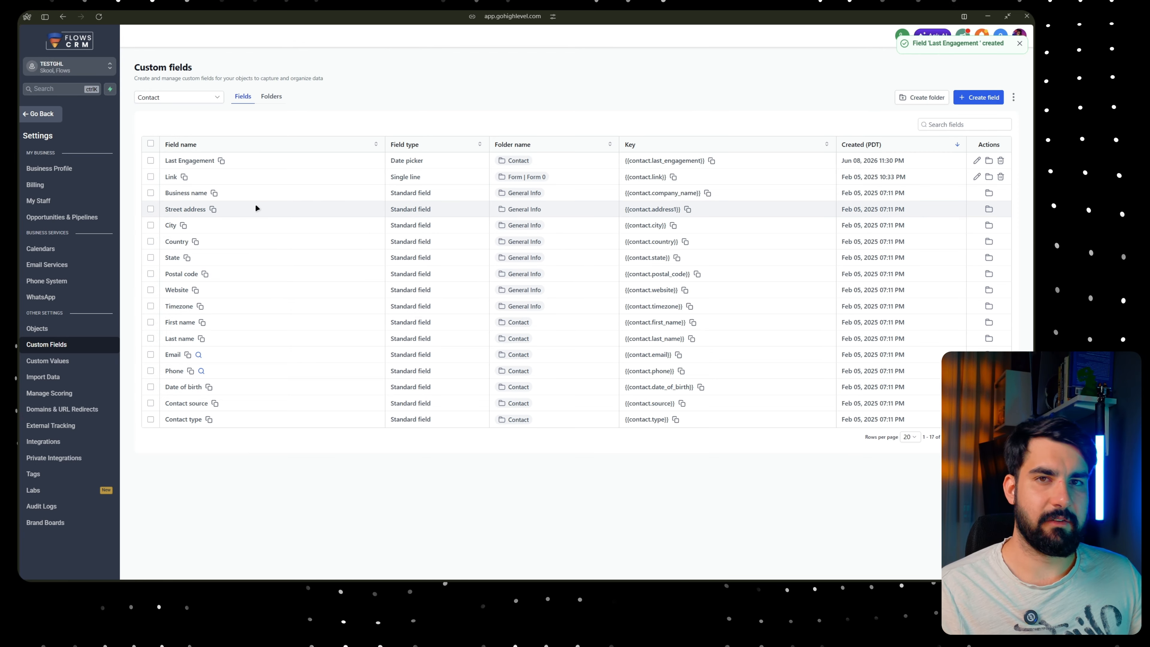
# - Leave the settings and create a new workflow in the Automation area
pyautogui.hotkey('ctrl', '+')
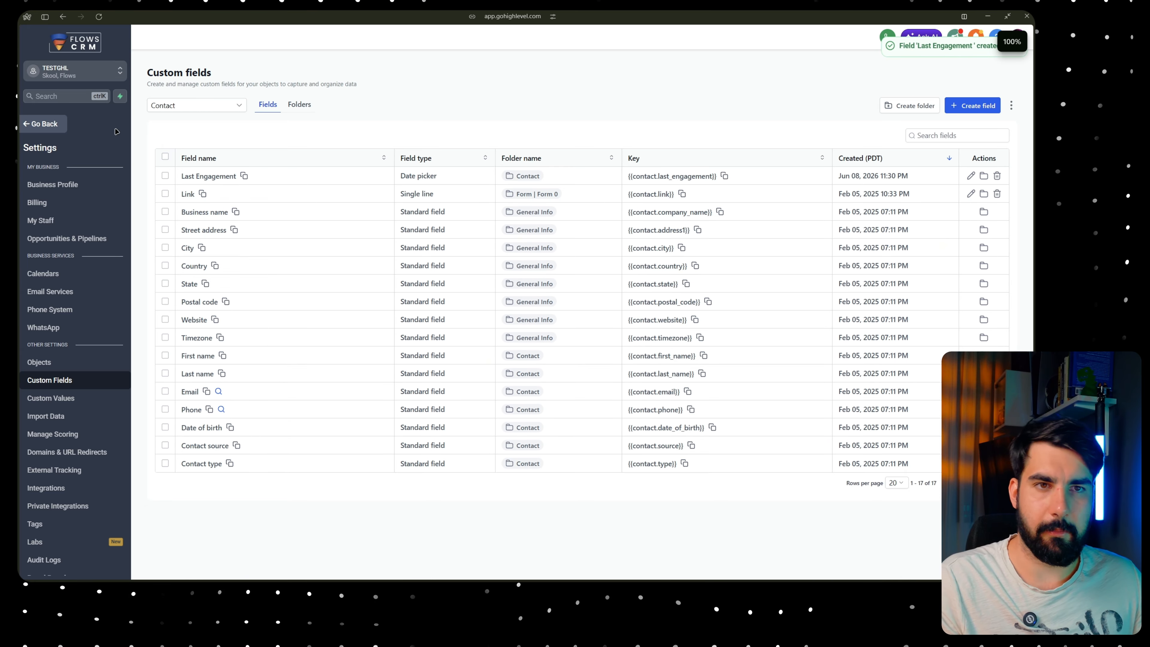
pyautogui.click(62, 126)
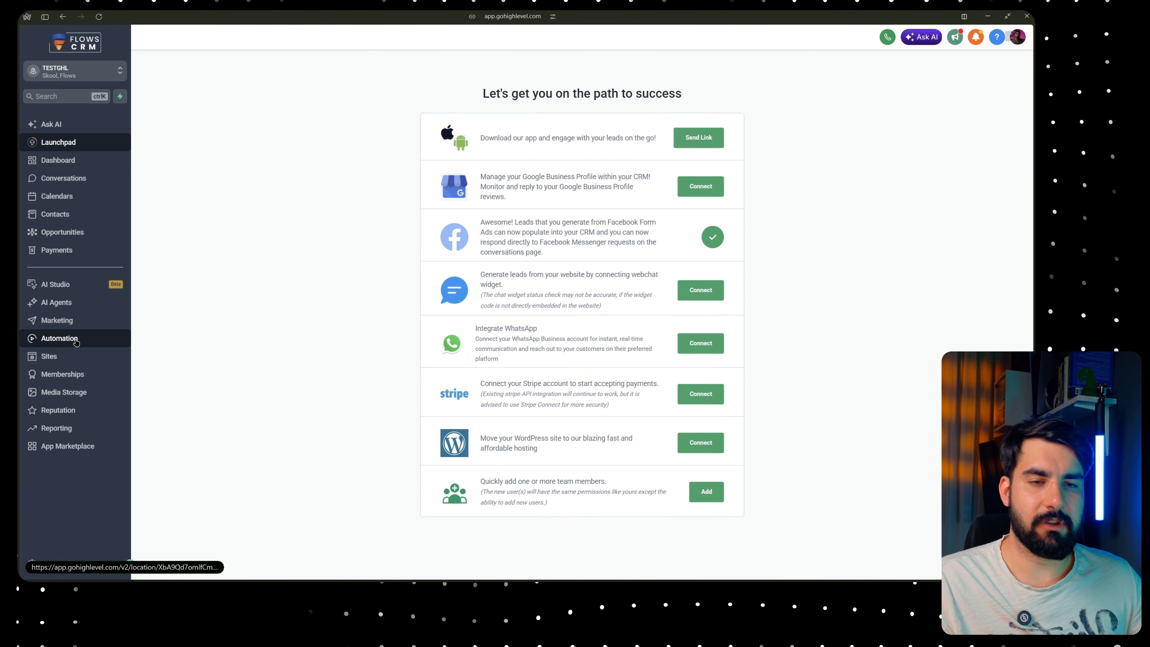
pyautogui.click(76, 342)
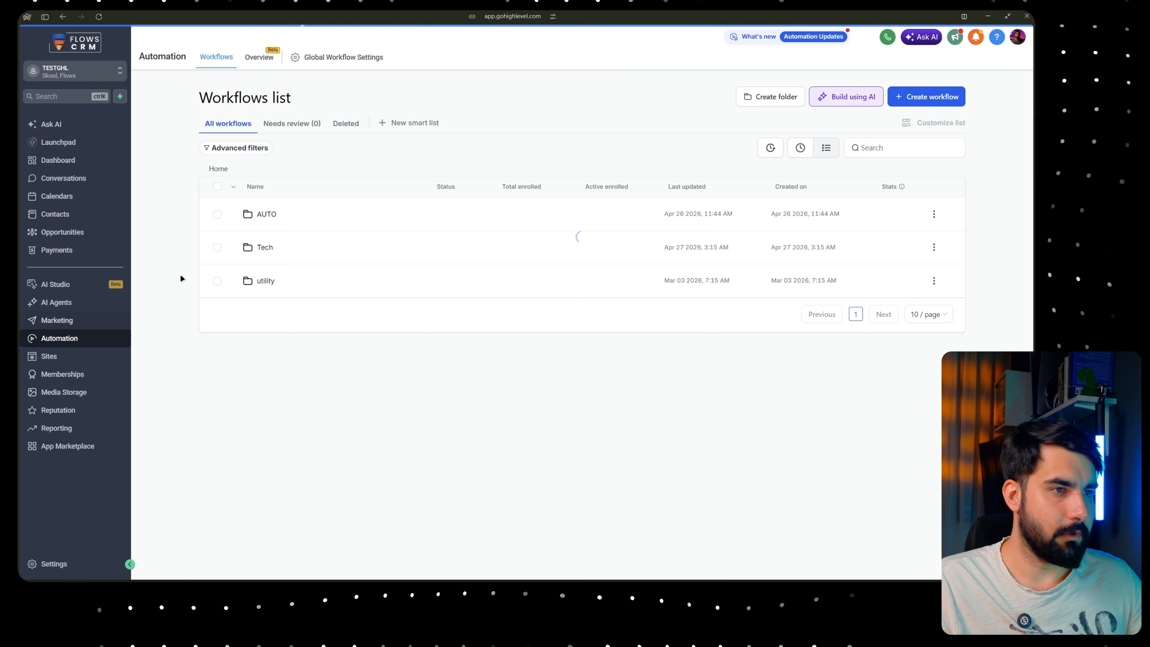
pyautogui.click(909, 101)
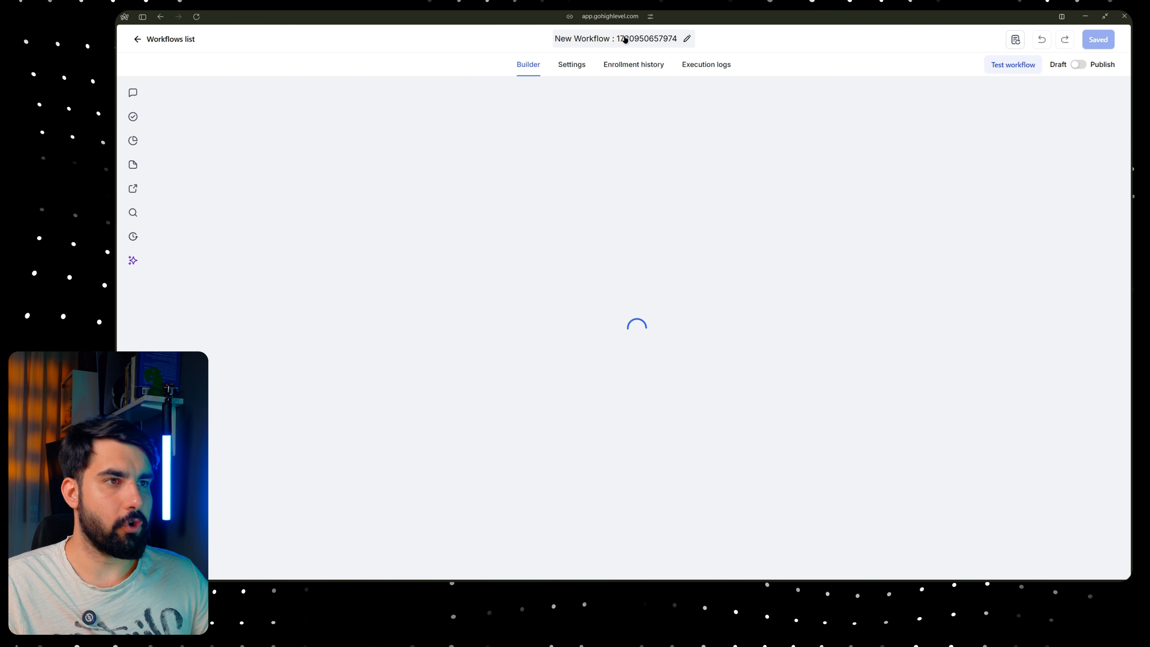
# - Rename the new workflow "Database reactivation" and save it
pyautogui.click(626, 39)
pyautogui.write('D')
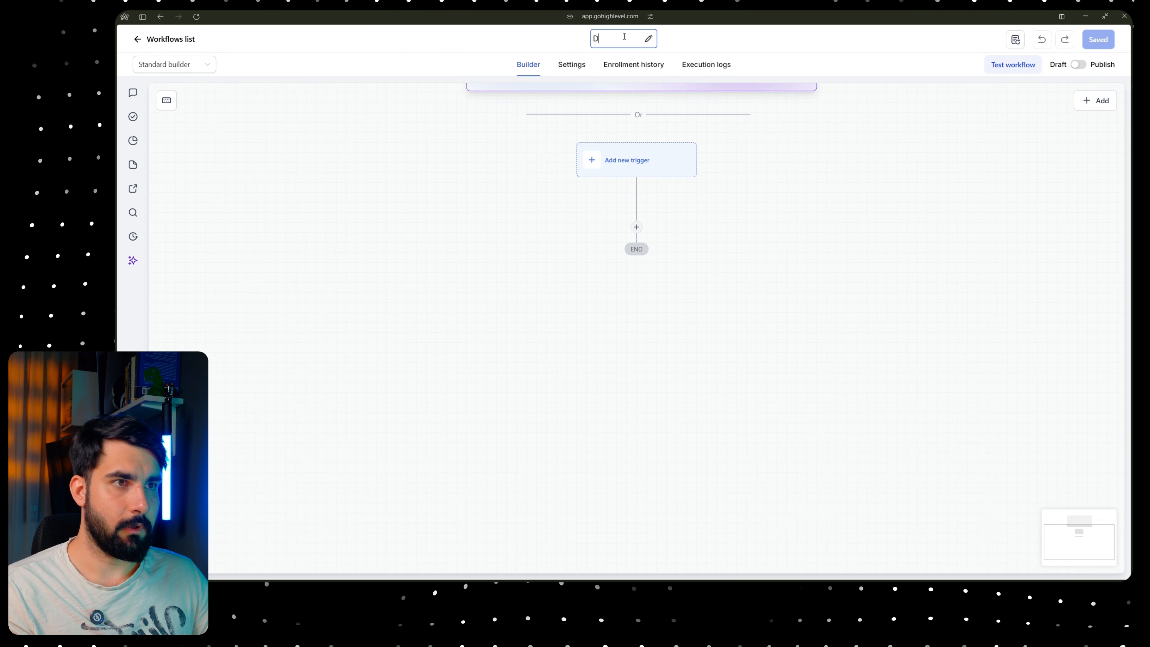
pyautogui.write('atabase ')
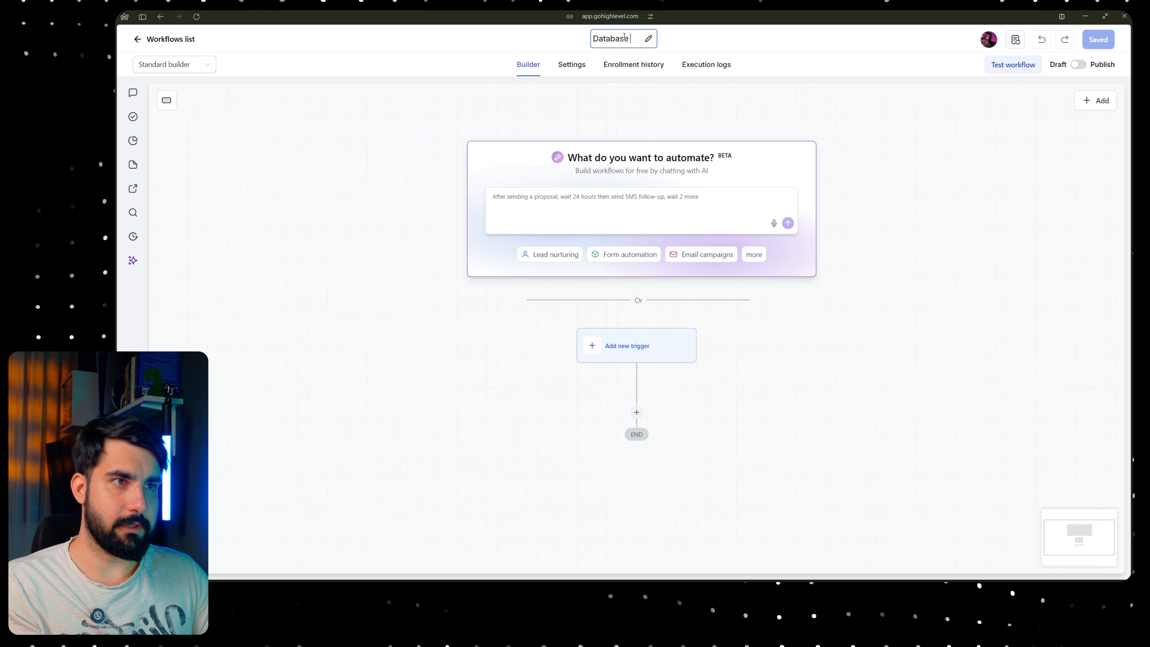
pyautogui.write('reactivation')
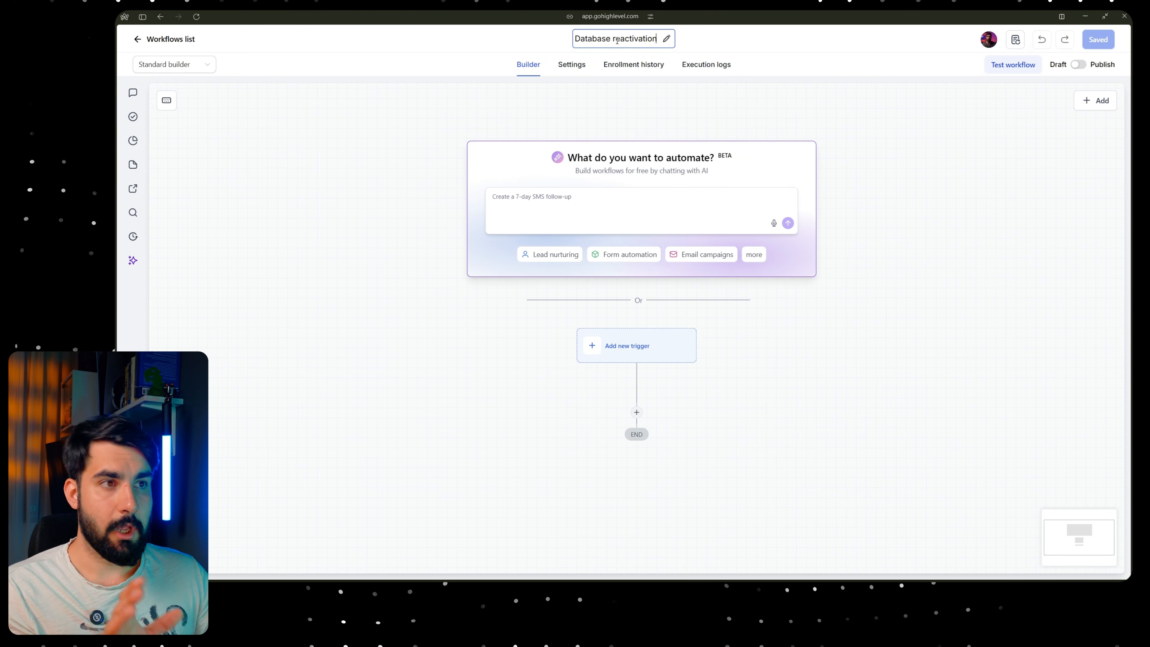
pyautogui.click(600, 105)
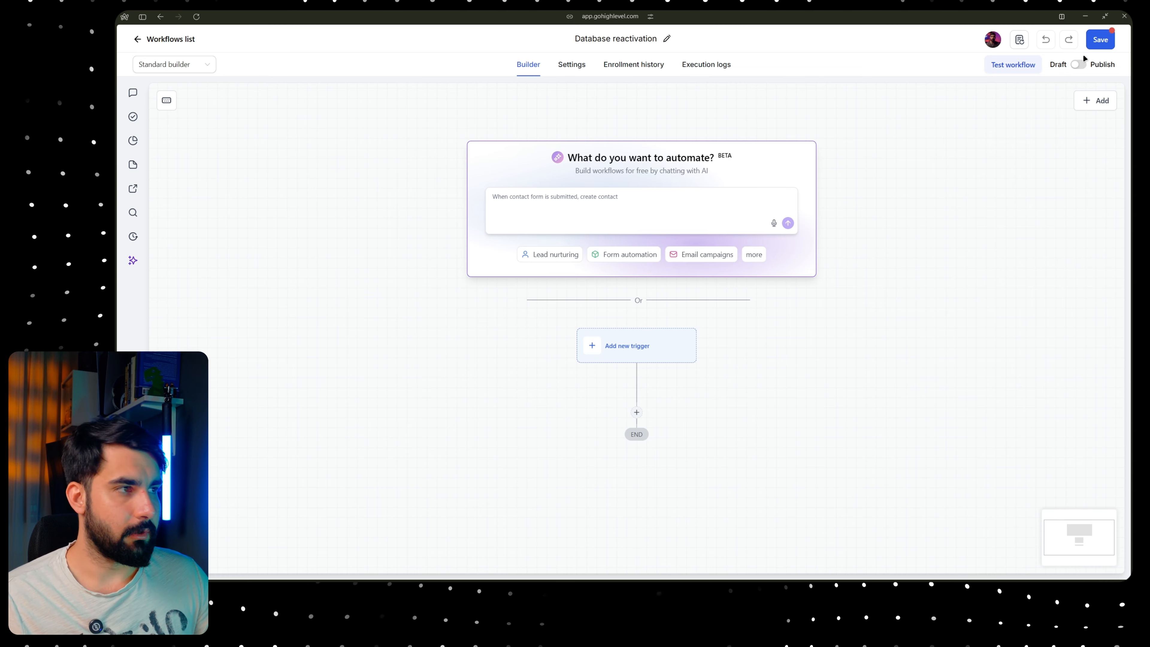
pyautogui.click(1100, 40)
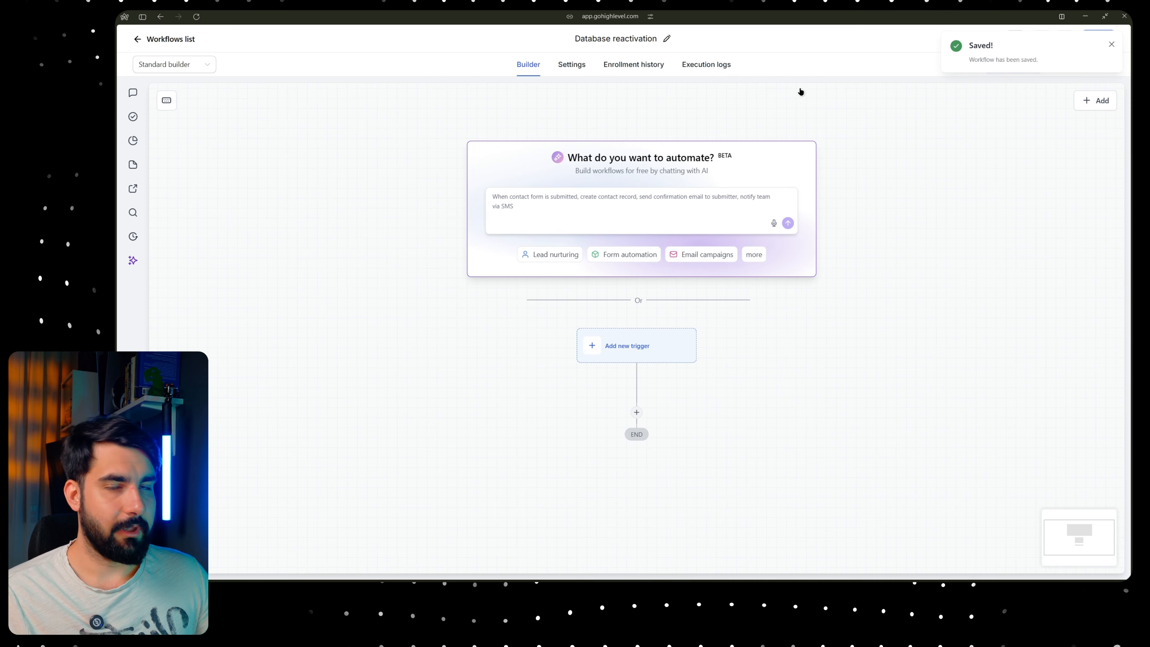
# - Return to the workflows list and create another workflow from scratch
pyautogui.click(140, 40)
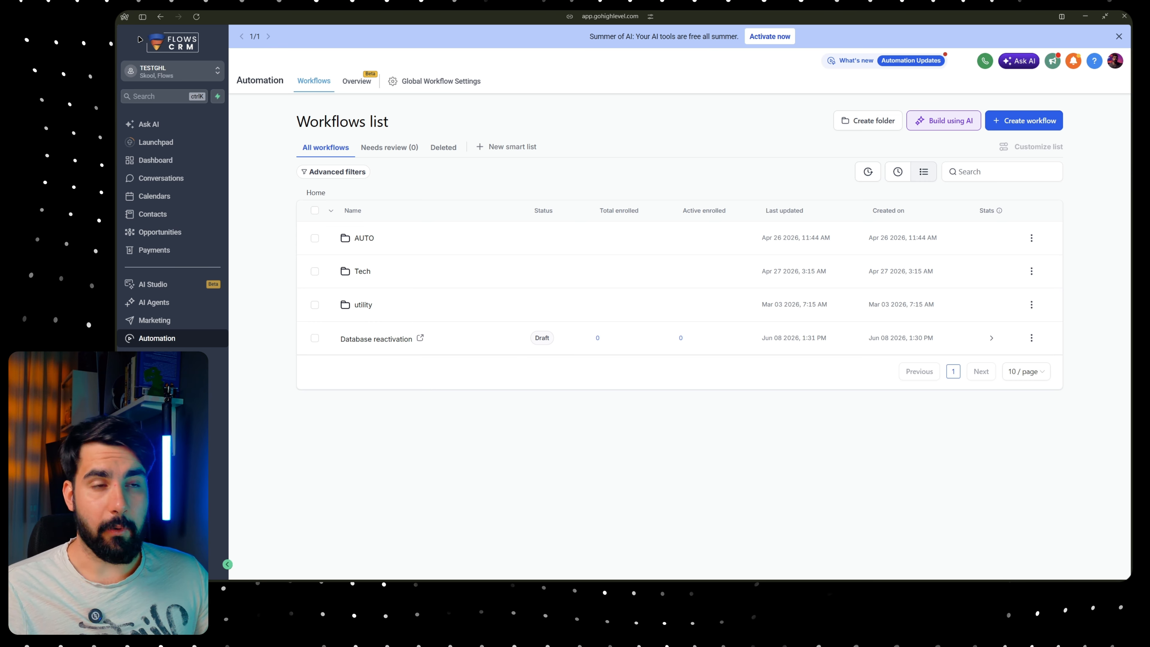
pyautogui.click(1032, 119)
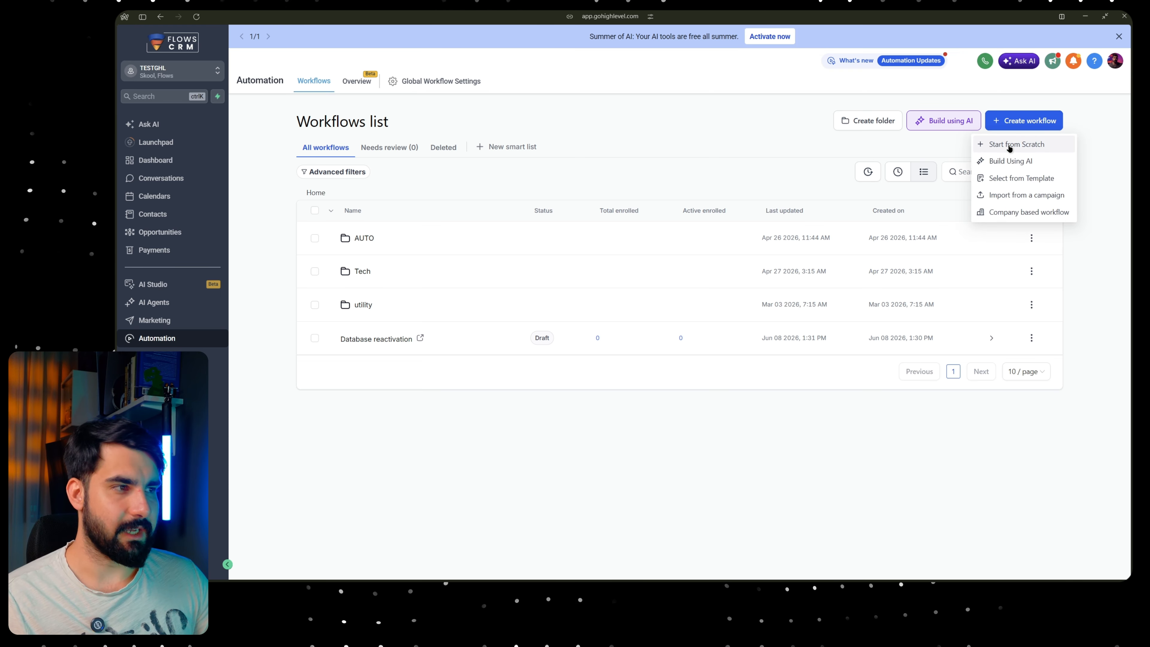
pyautogui.click(1010, 145)
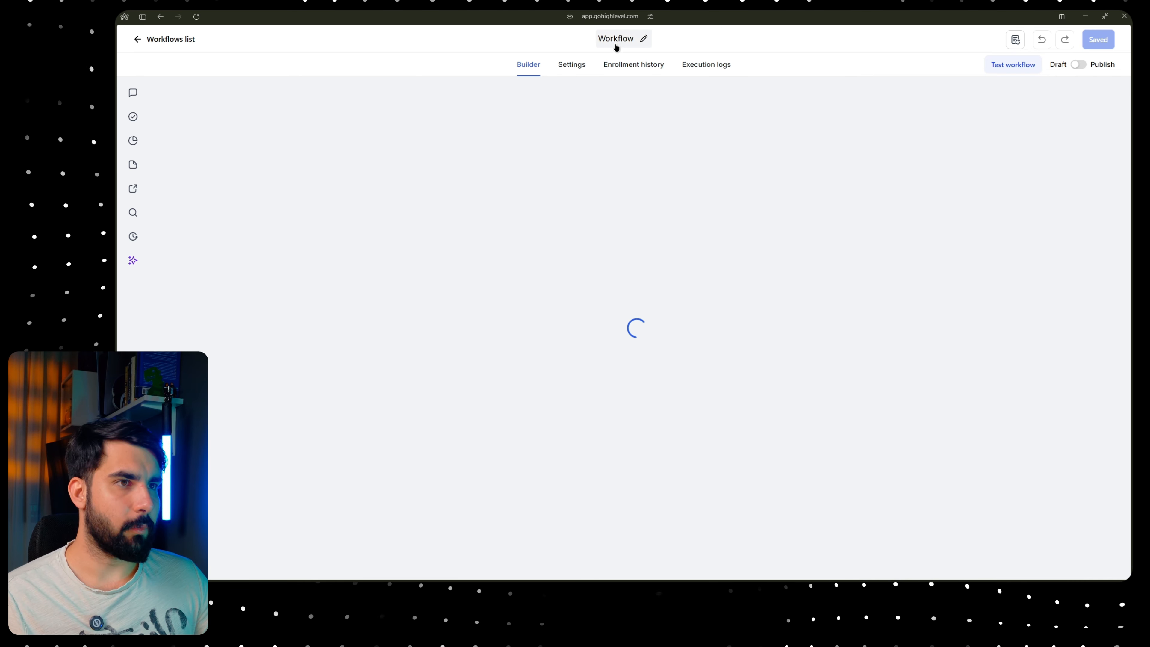
# - Rename the second workflow "Last engagment", removing the stray comma from the name
pyautogui.click(617, 41)
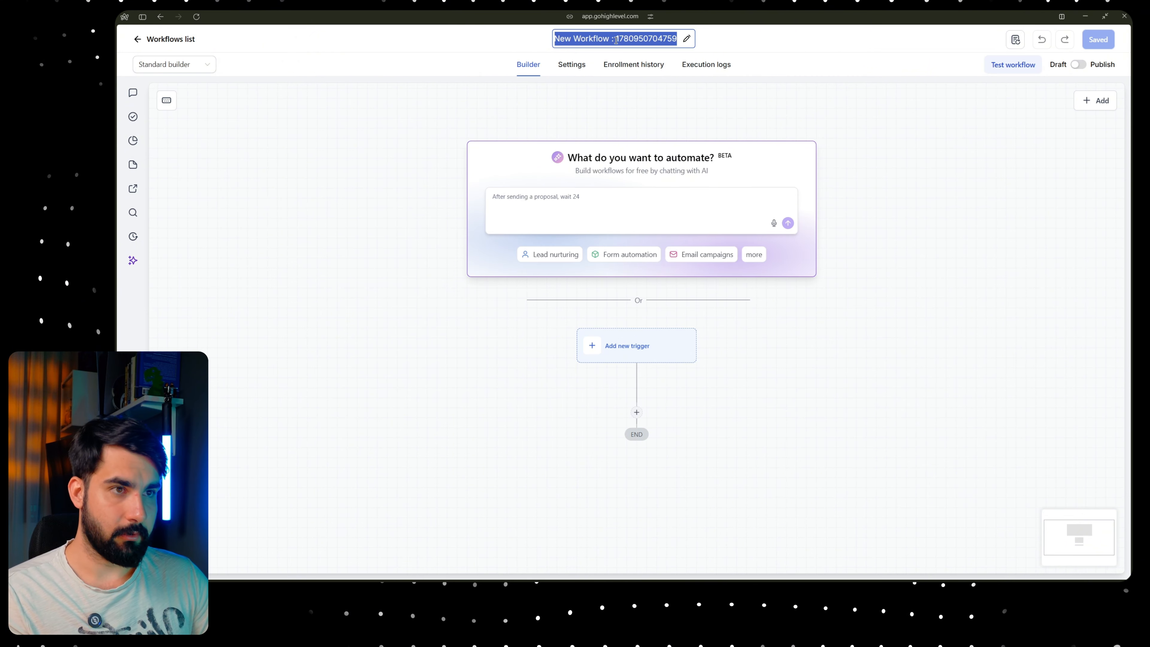
pyautogui.write('Last ')
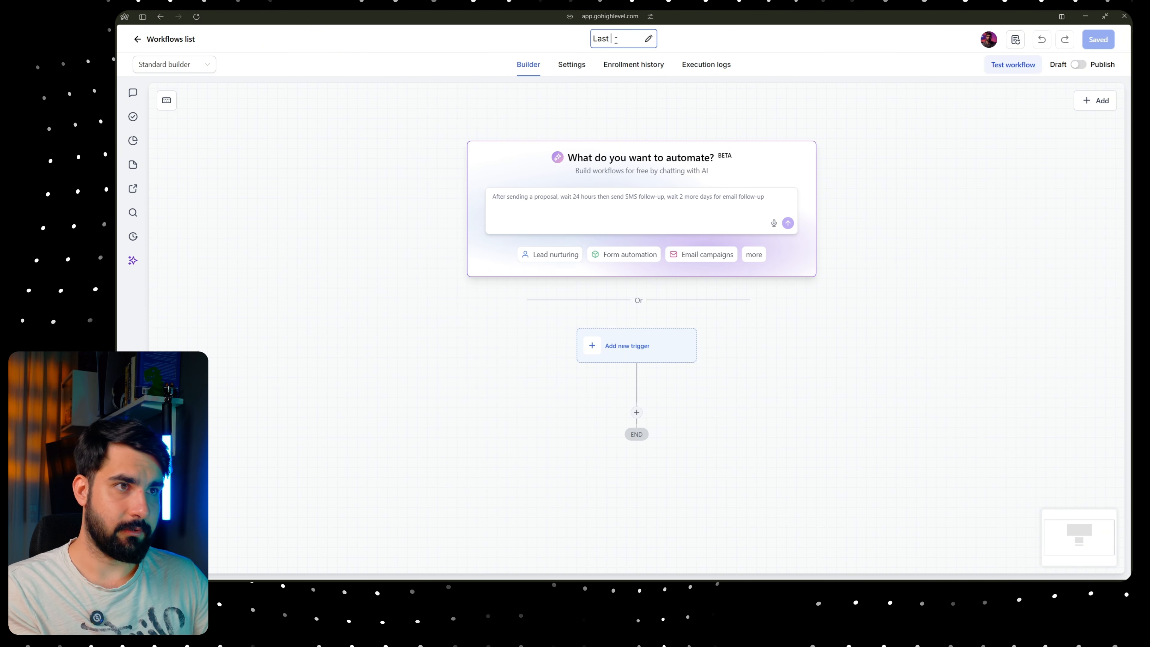
pyautogui.write('engagm,ent')
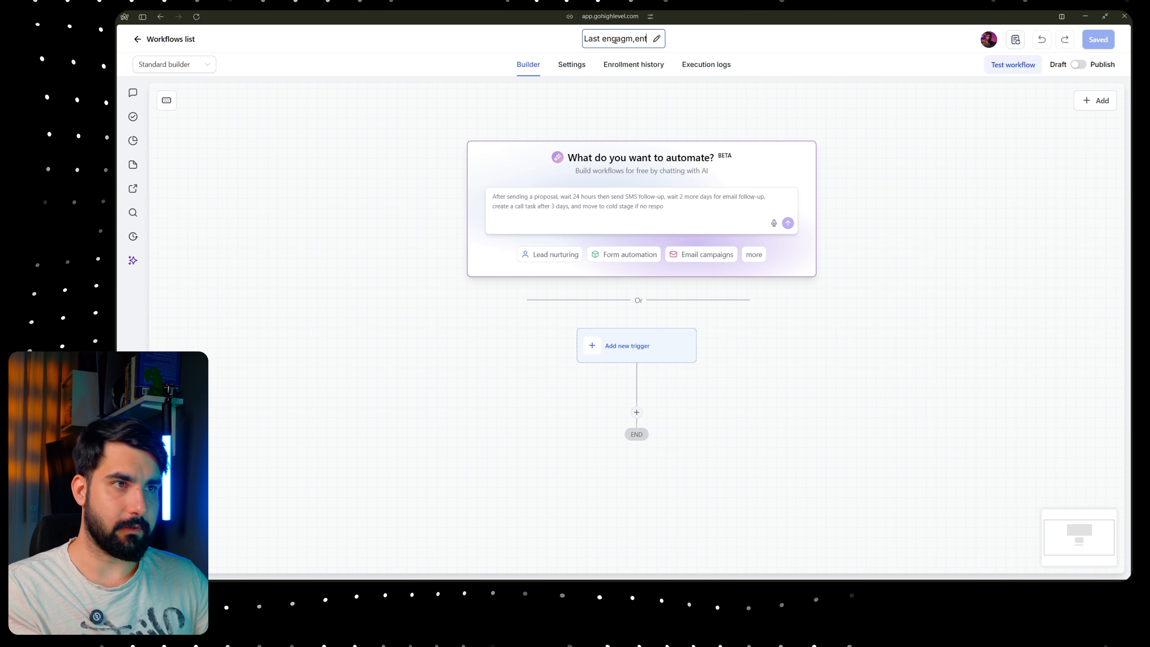
pyautogui.click(640, 94)
pyautogui.click(635, 39)
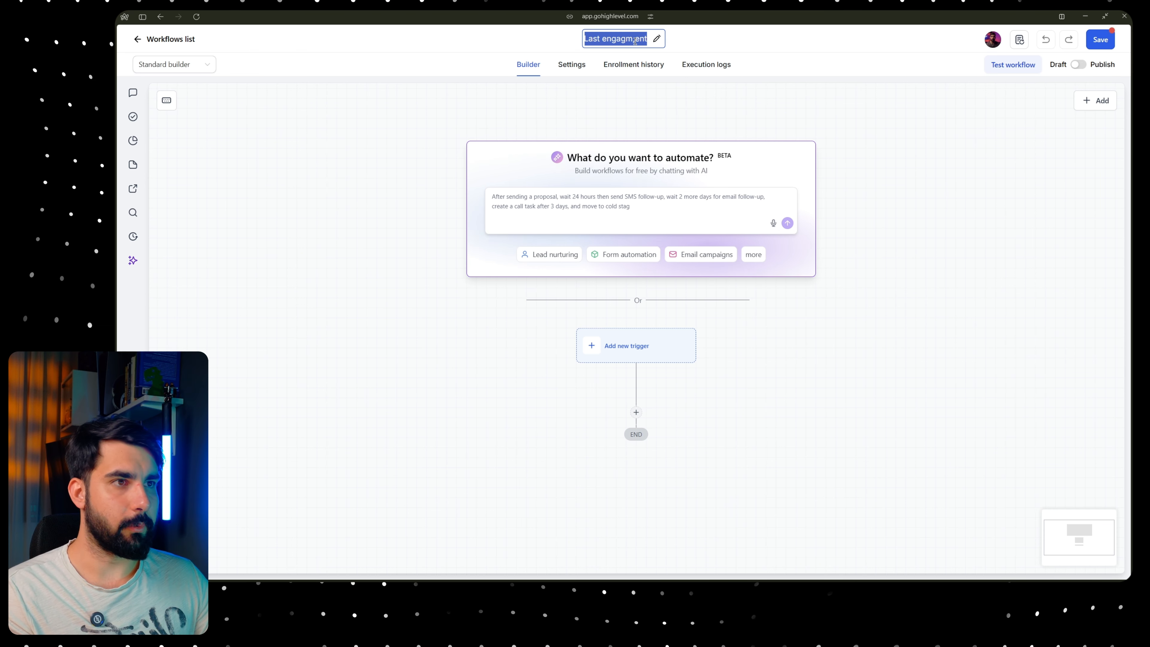
pyautogui.click(635, 40)
pyautogui.press('BackSpace')
pyautogui.click(624, 105)
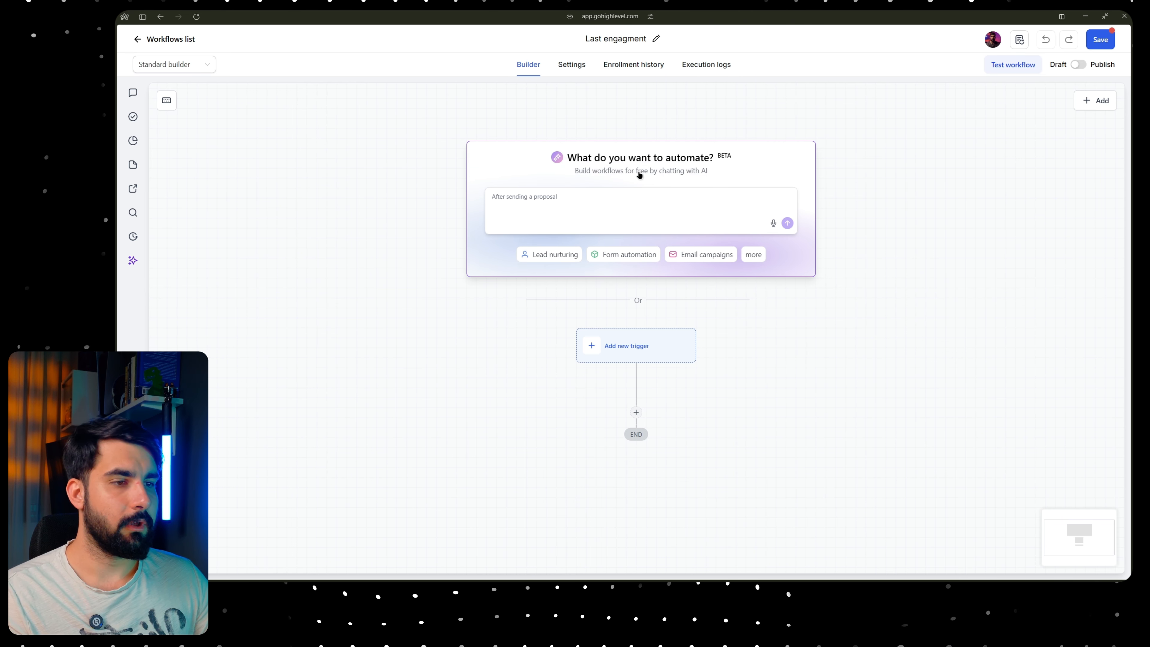
# - Add an Email events trigger to the Last engagment workflow
pyautogui.scroll(-2, 637, 378)
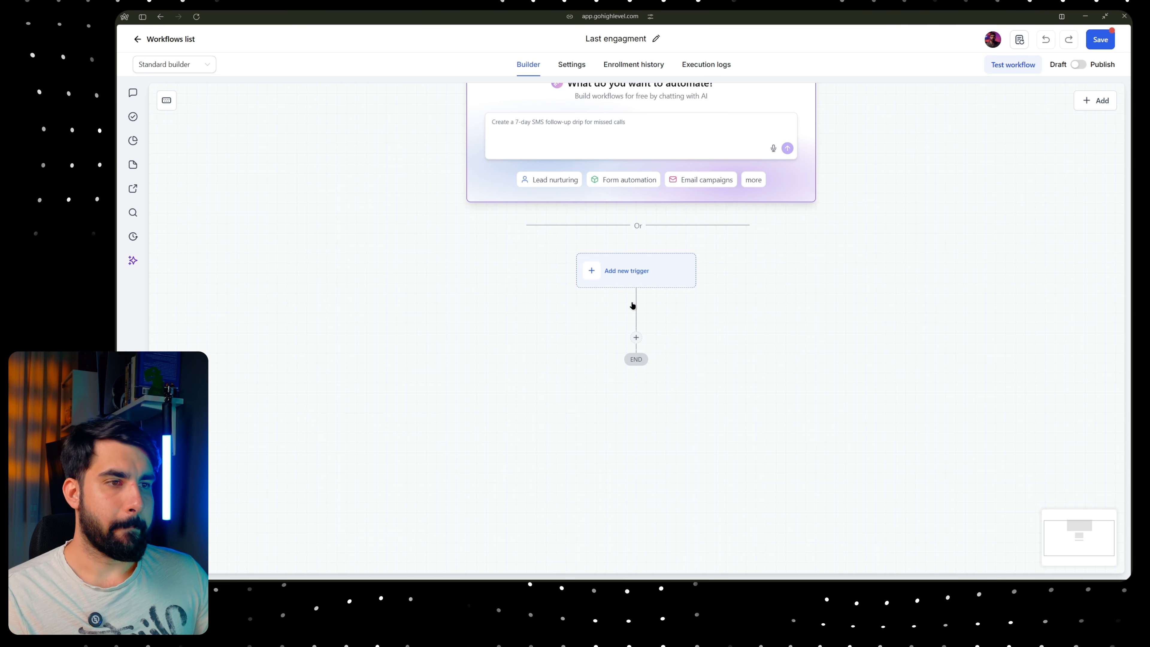
pyautogui.click(638, 286)
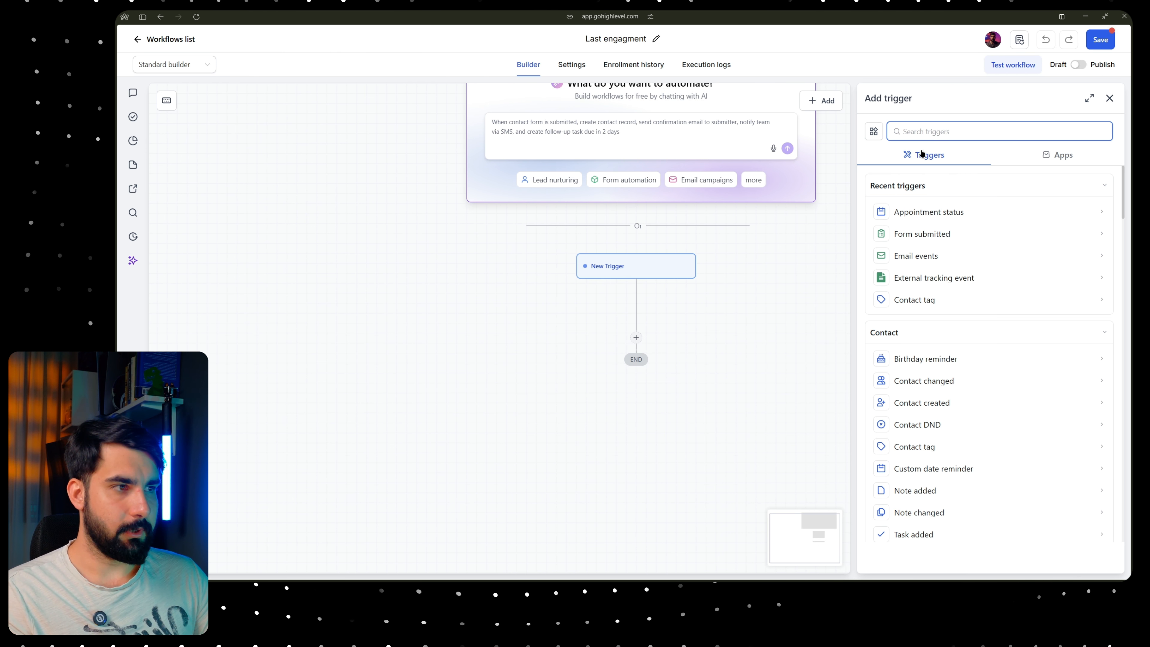
pyautogui.write('email')
pyautogui.click(920, 210)
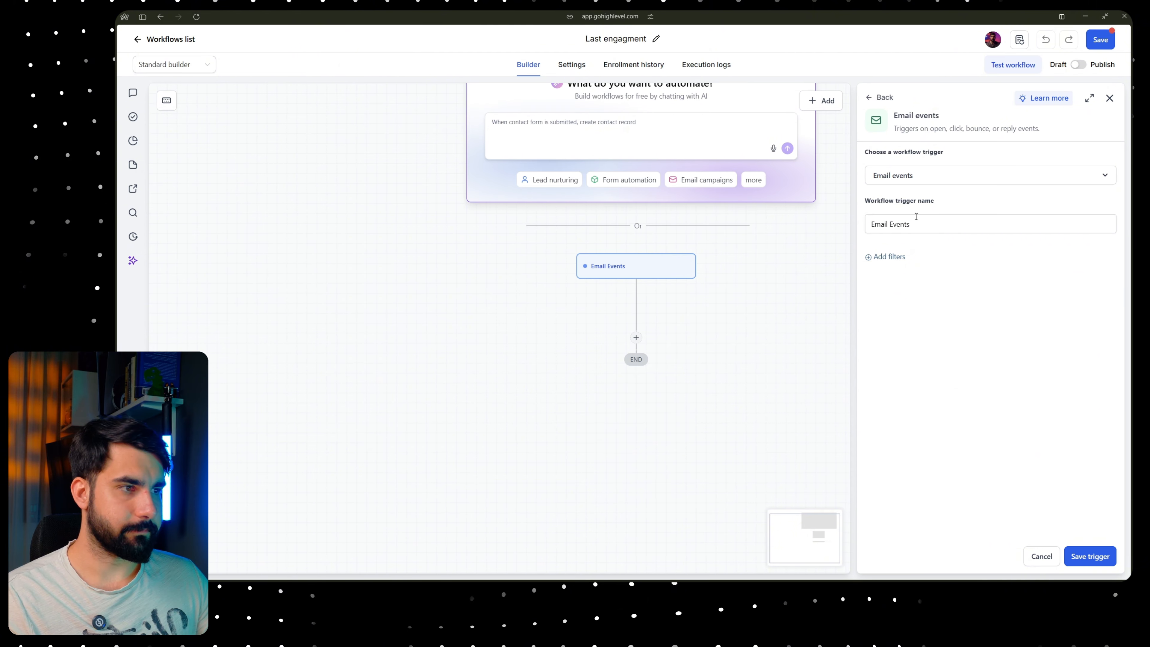
# - Add a filter to the email trigger with Event set to Opened
pyautogui.click(886, 256)
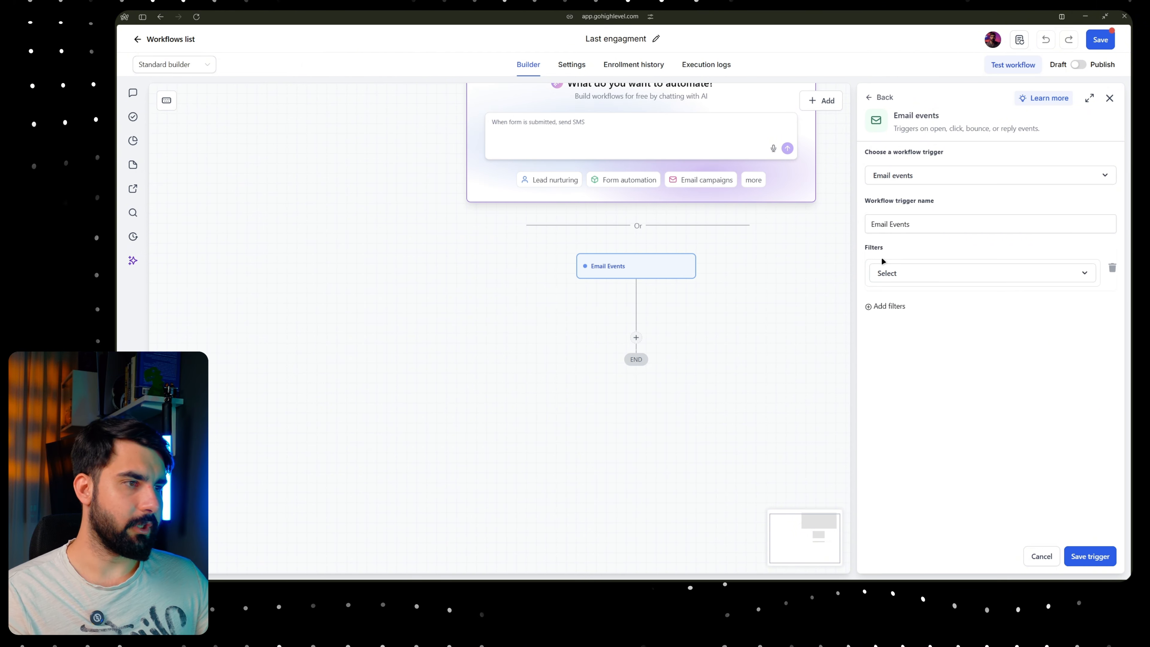
pyautogui.click(893, 274)
pyautogui.click(898, 341)
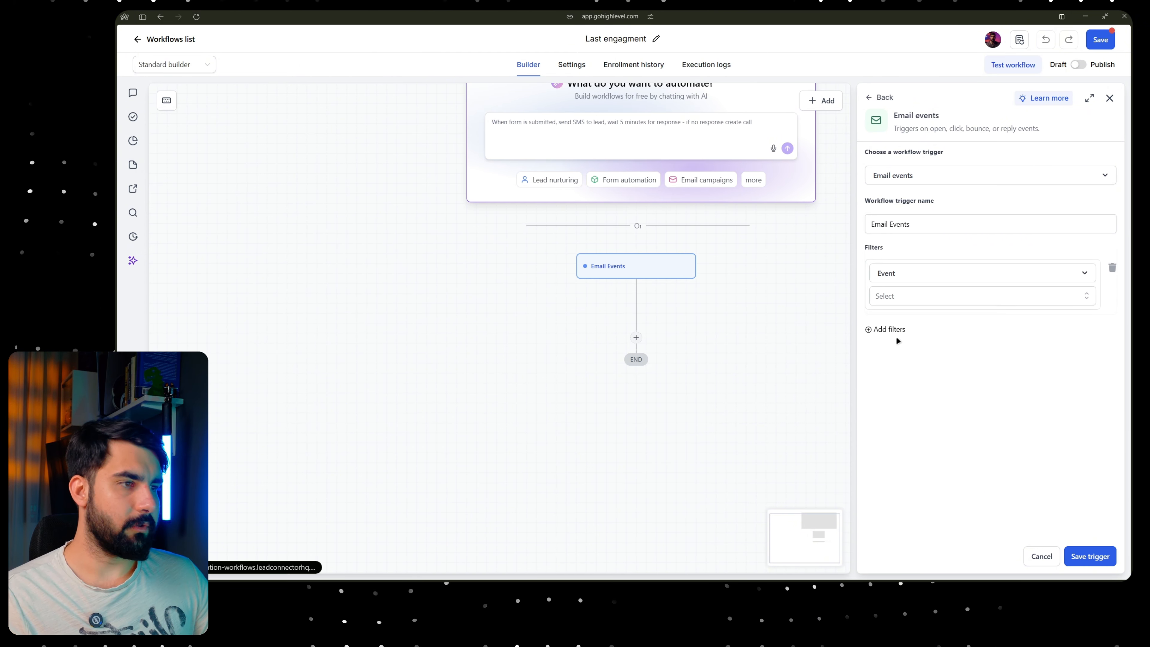
pyautogui.click(896, 299)
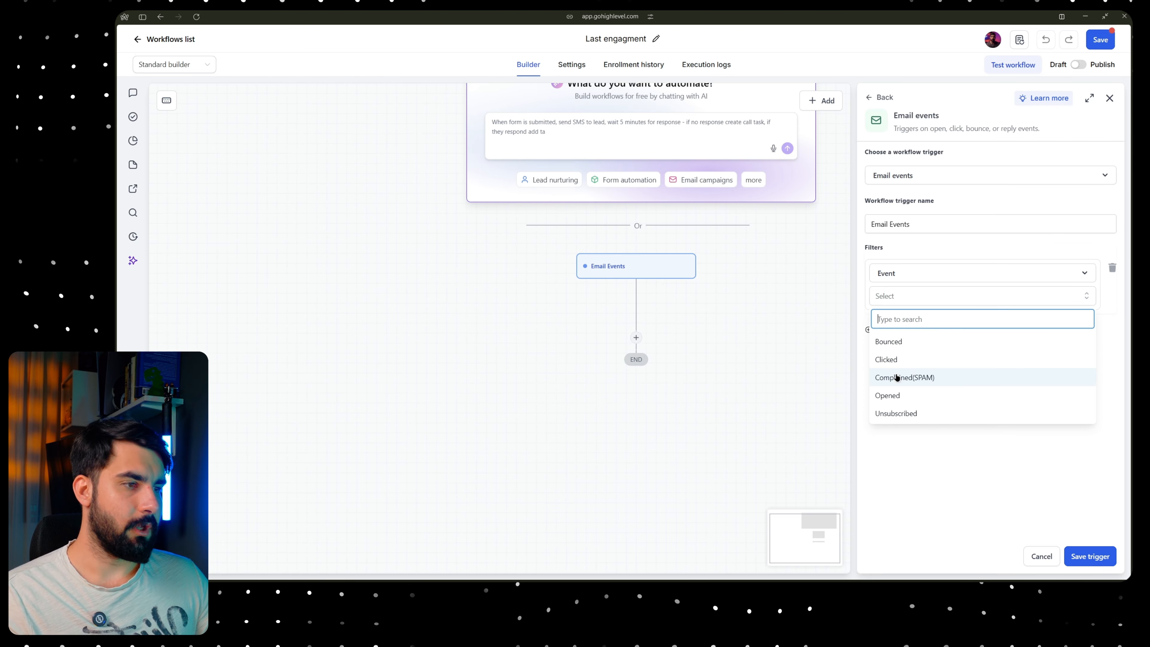
pyautogui.click(889, 395)
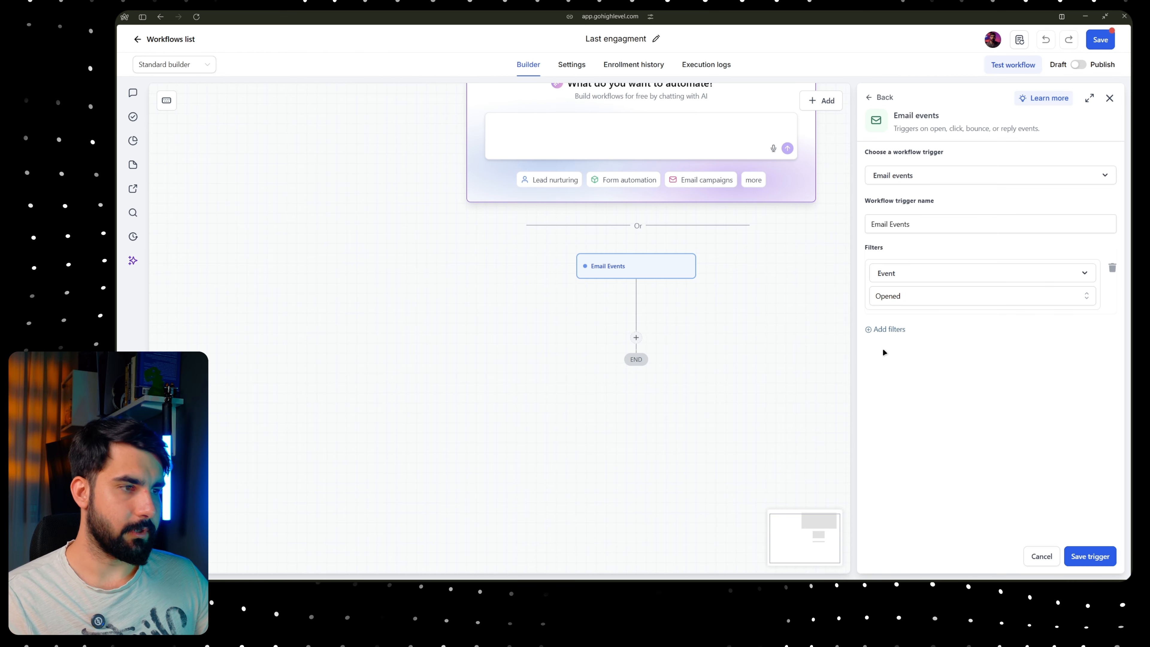
pyautogui.click(885, 330)
pyautogui.click(891, 336)
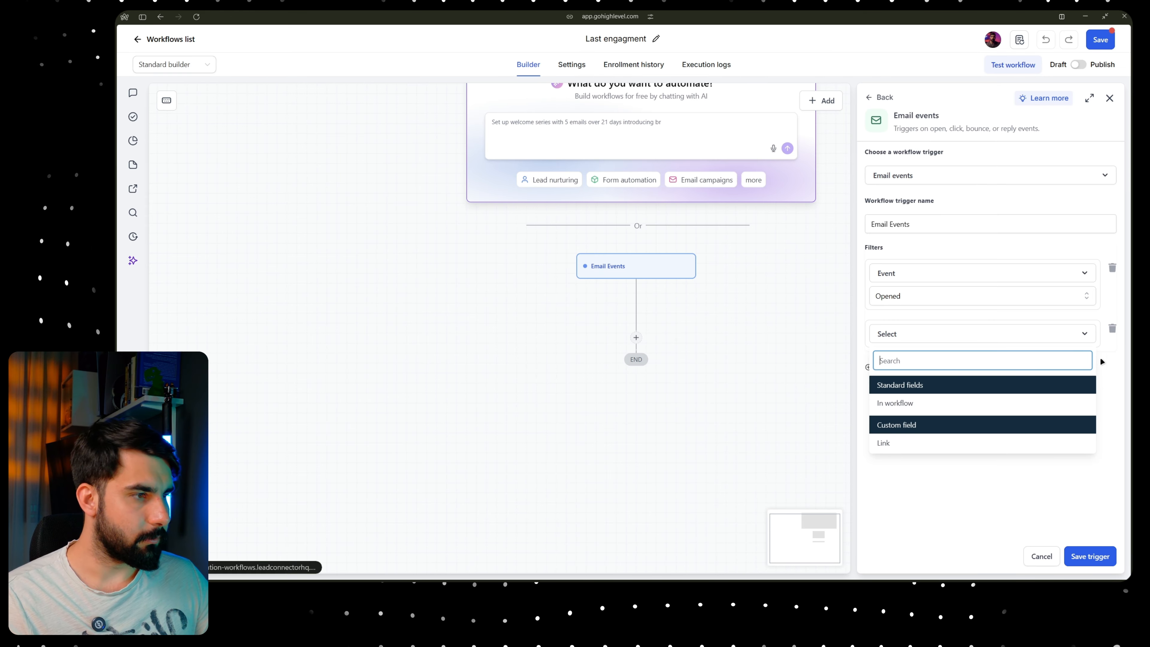
pyautogui.click(1112, 328)
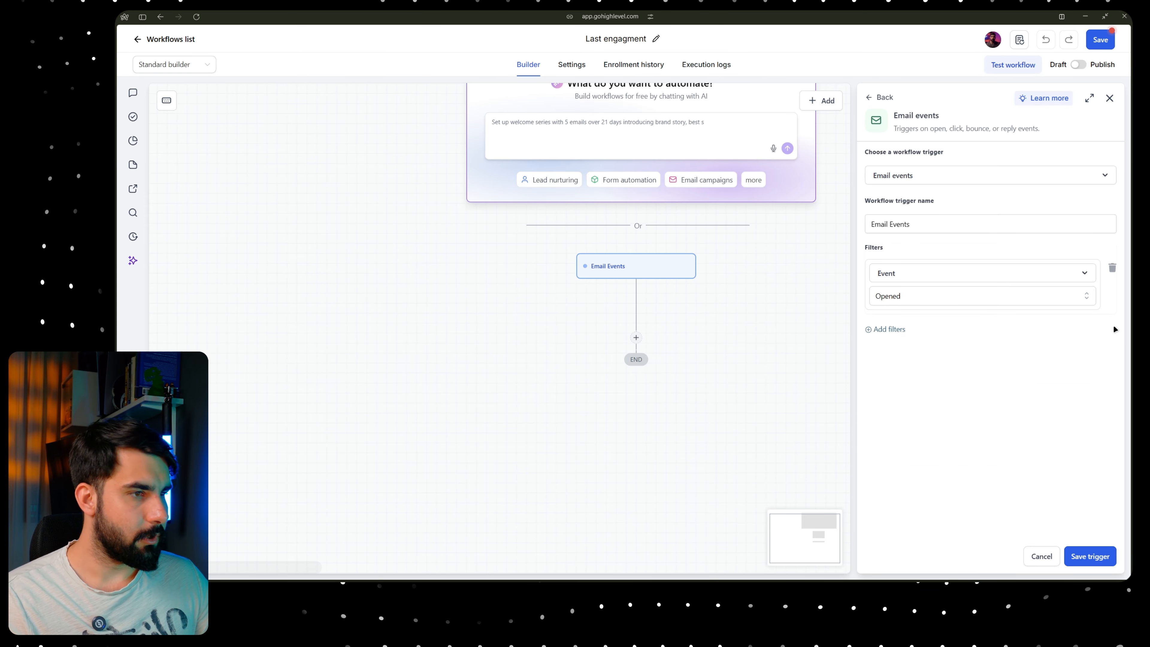
# - Save the email trigger and add a second trigger of type Form submitted
pyautogui.click(1091, 556)
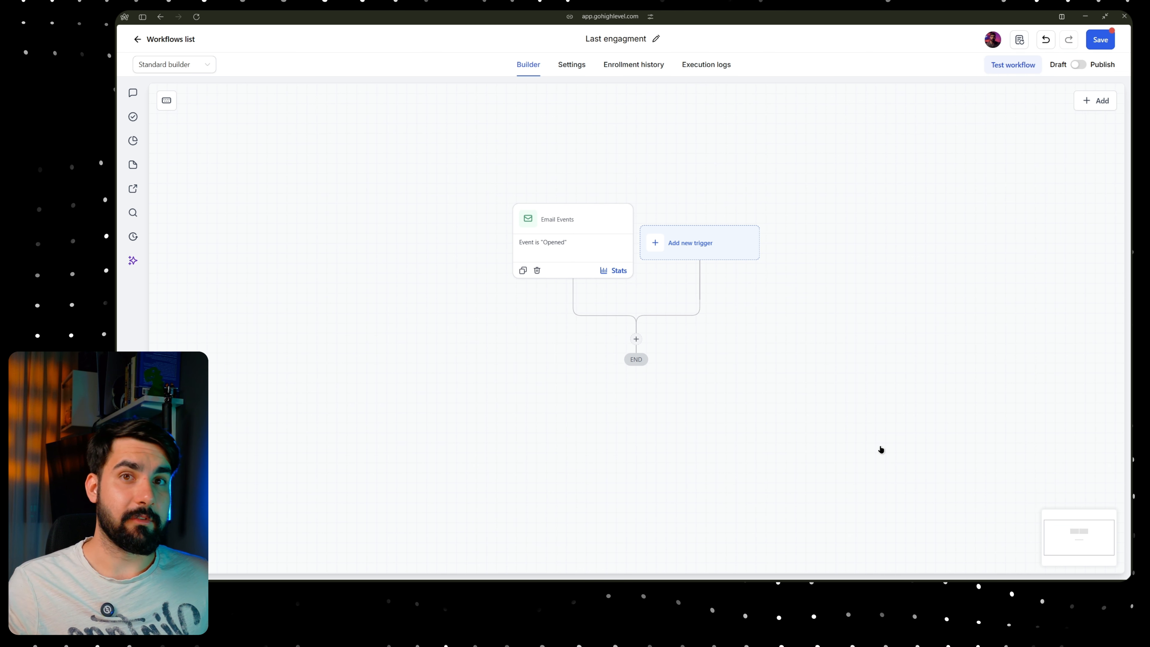
pyautogui.click(714, 237)
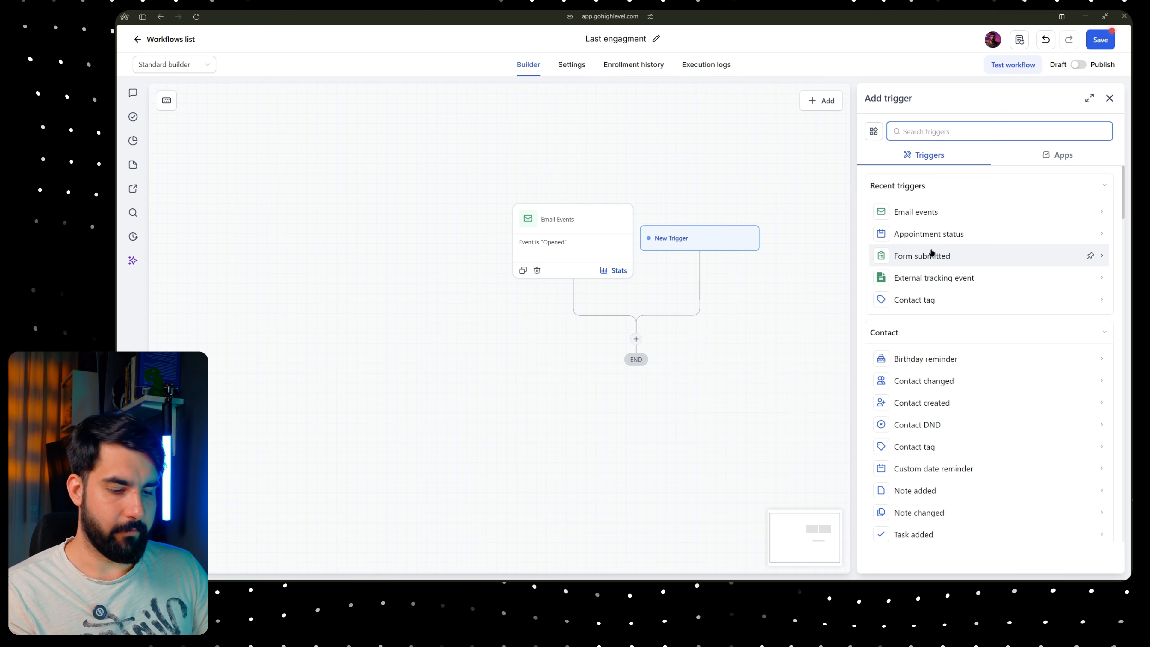
pyautogui.write('for')
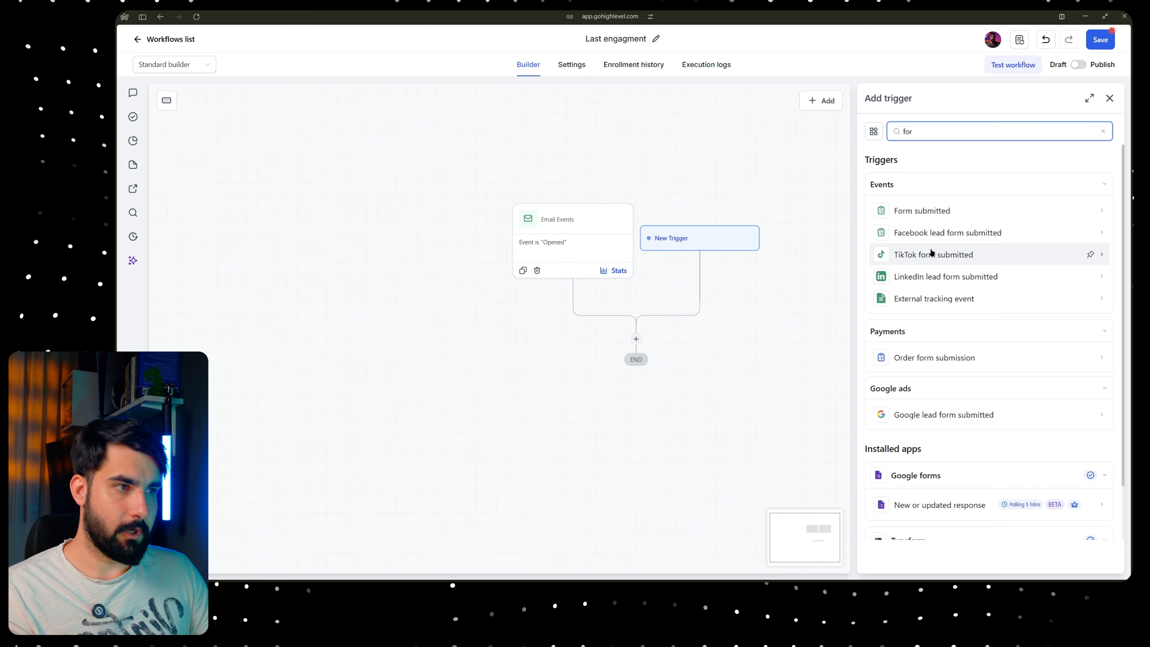
pyautogui.click(928, 211)
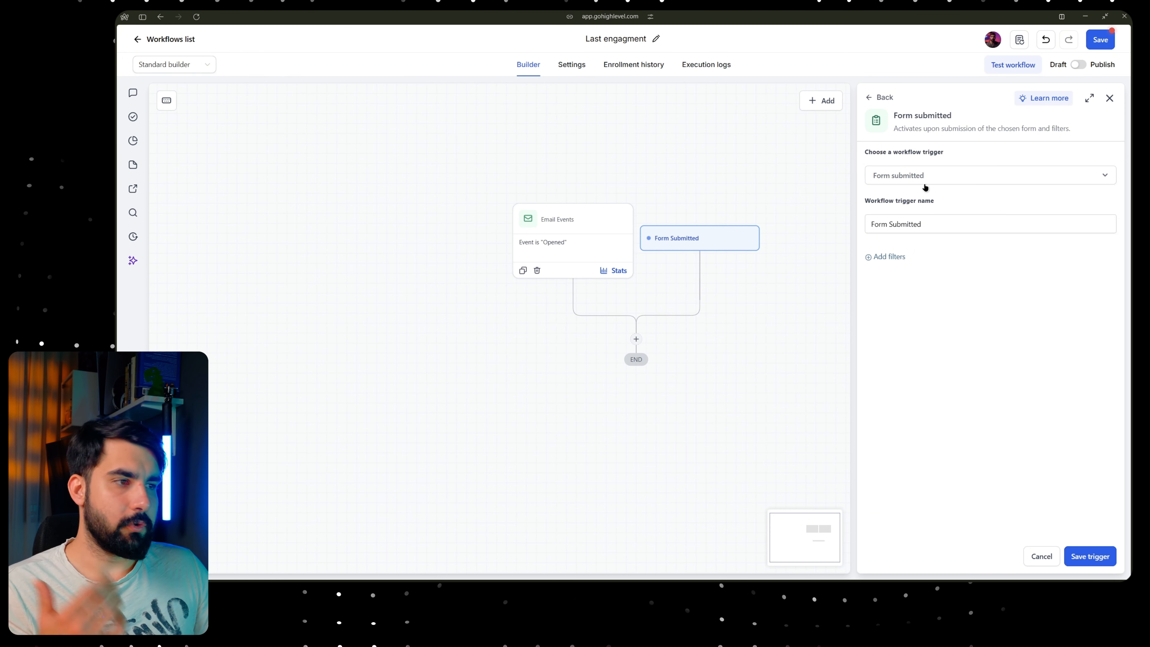
pyautogui.click(900, 258)
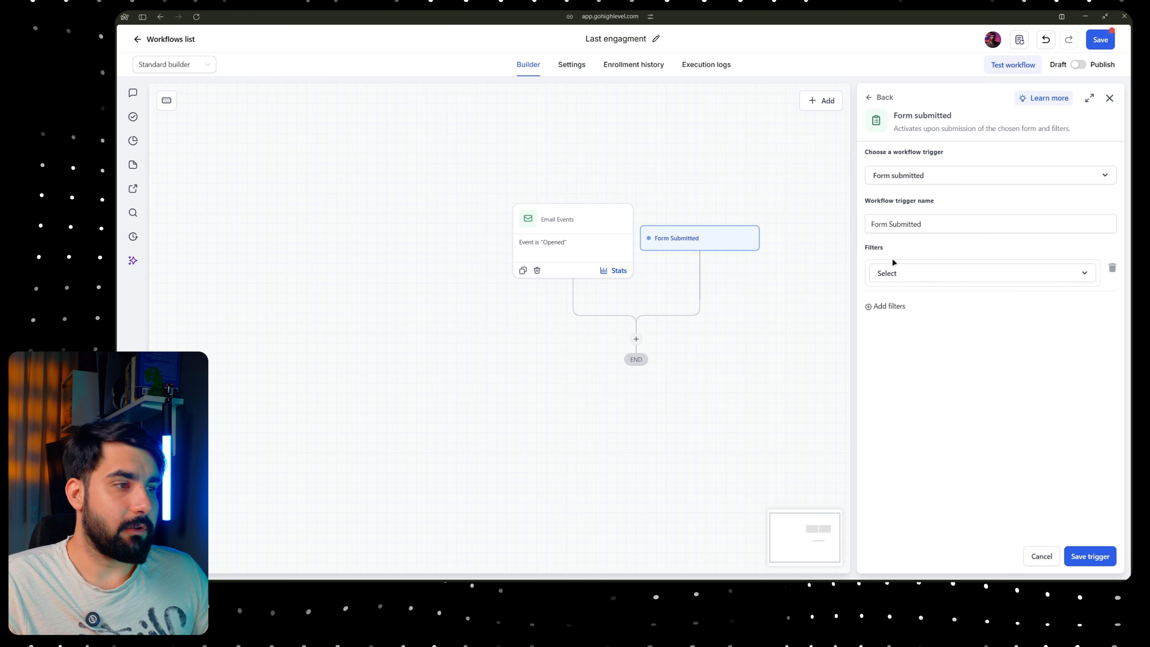
pyautogui.click(895, 273)
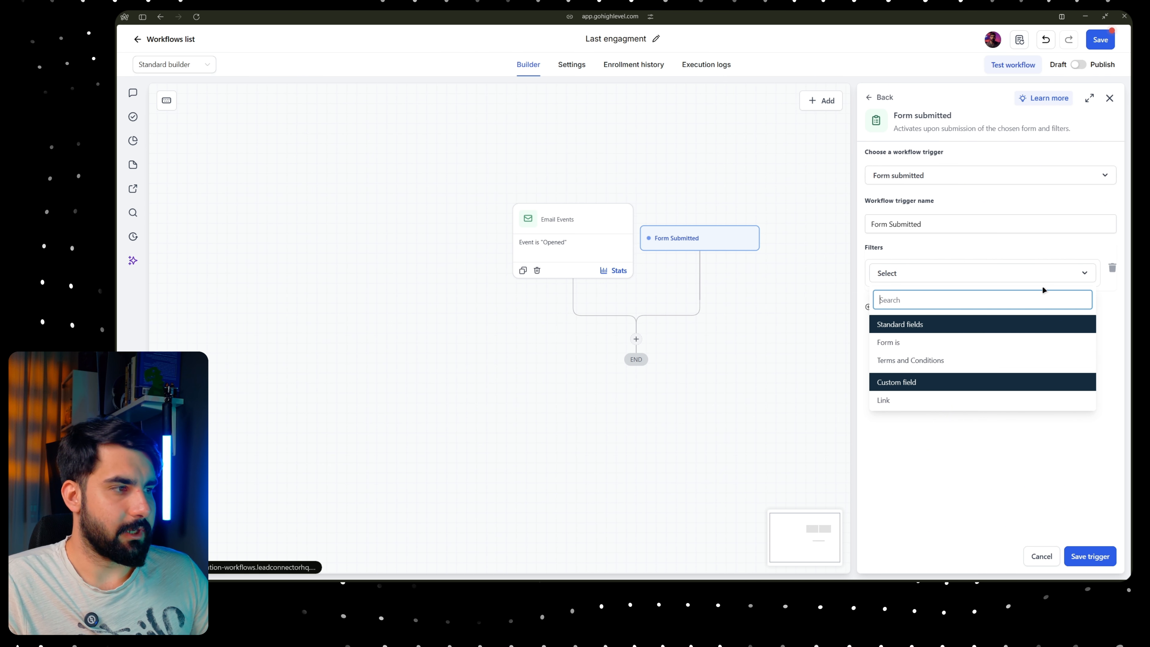
pyautogui.click(1113, 269)
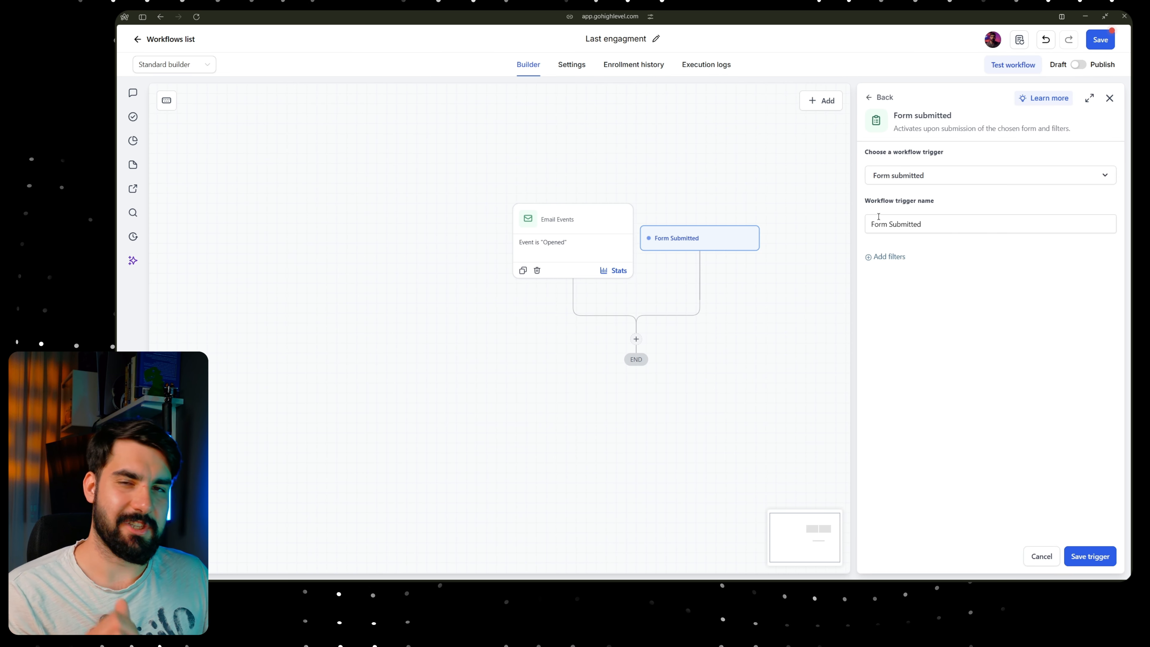
# - Save the Form Submitted trigger without filters and add an External tracking event trigger
pyautogui.click(1090, 557)
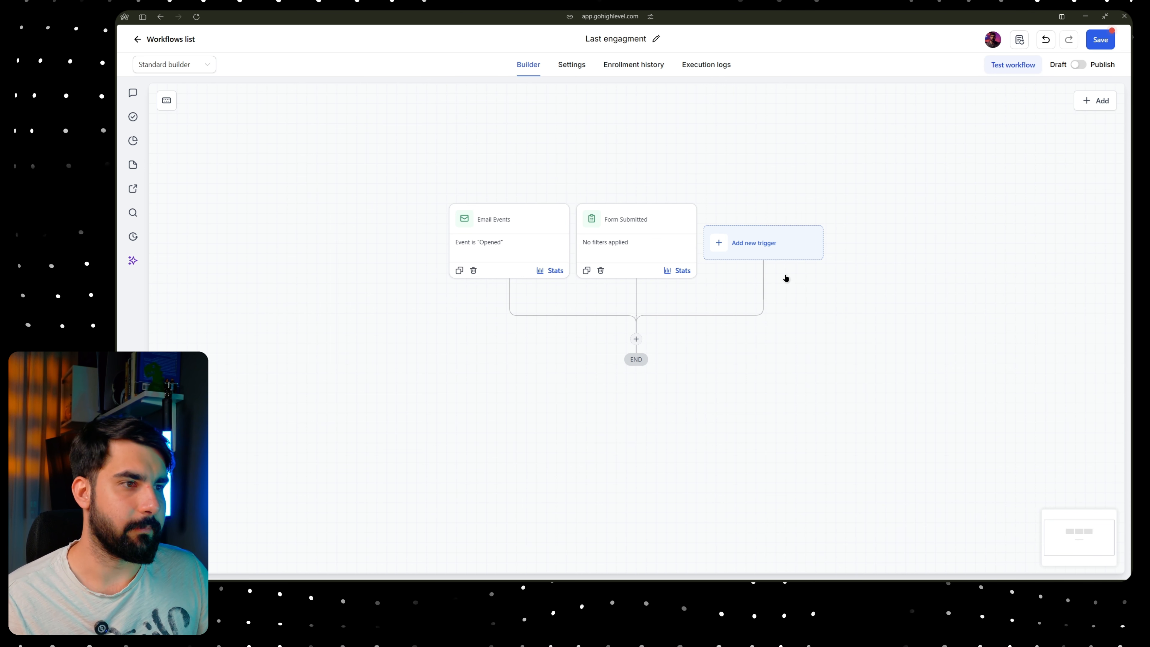
pyautogui.click(767, 248)
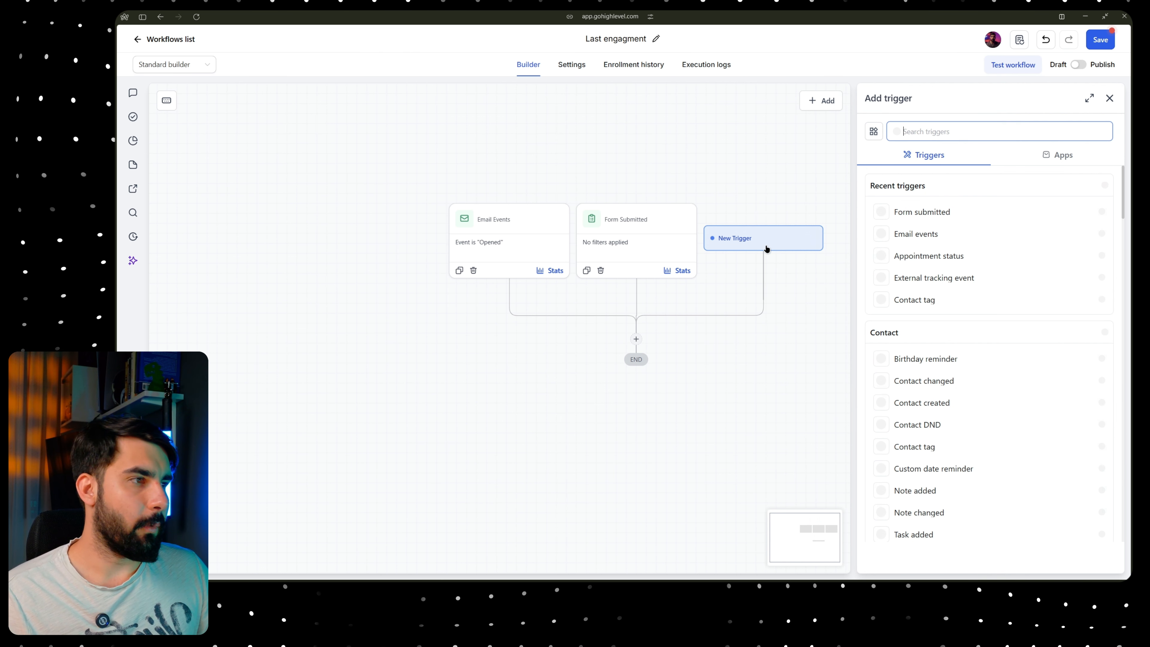
pyautogui.click(902, 280)
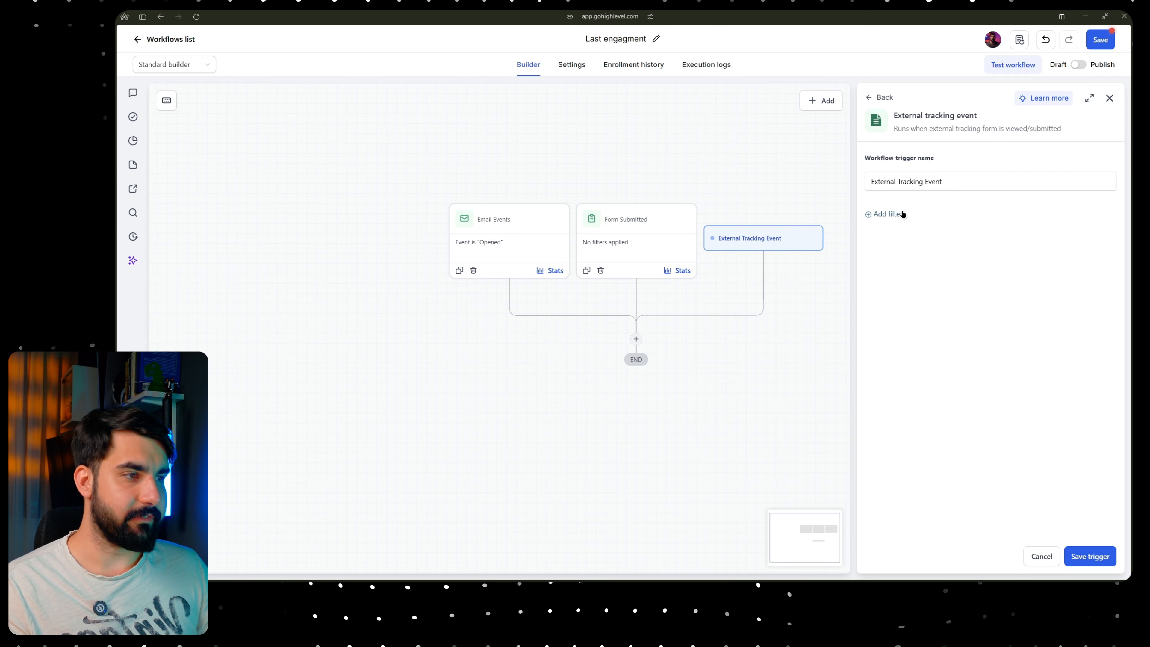
# - Filter the external tracking trigger to Event Is any of Form Submitted and save the trigger
pyautogui.click(892, 214)
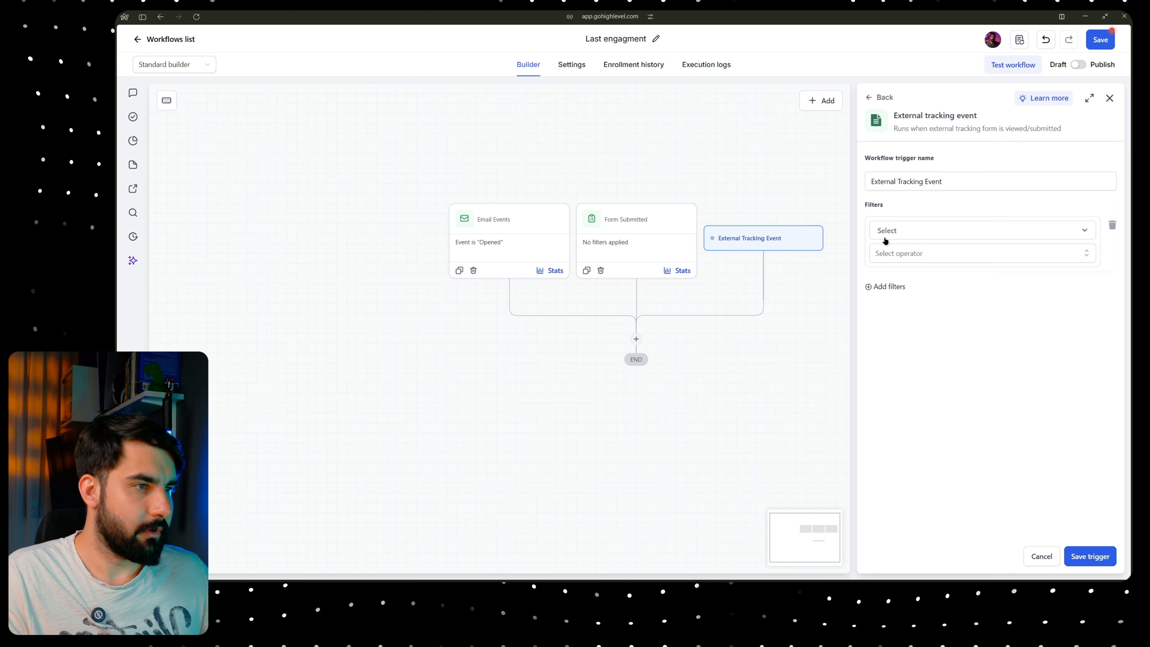
pyautogui.click(887, 235)
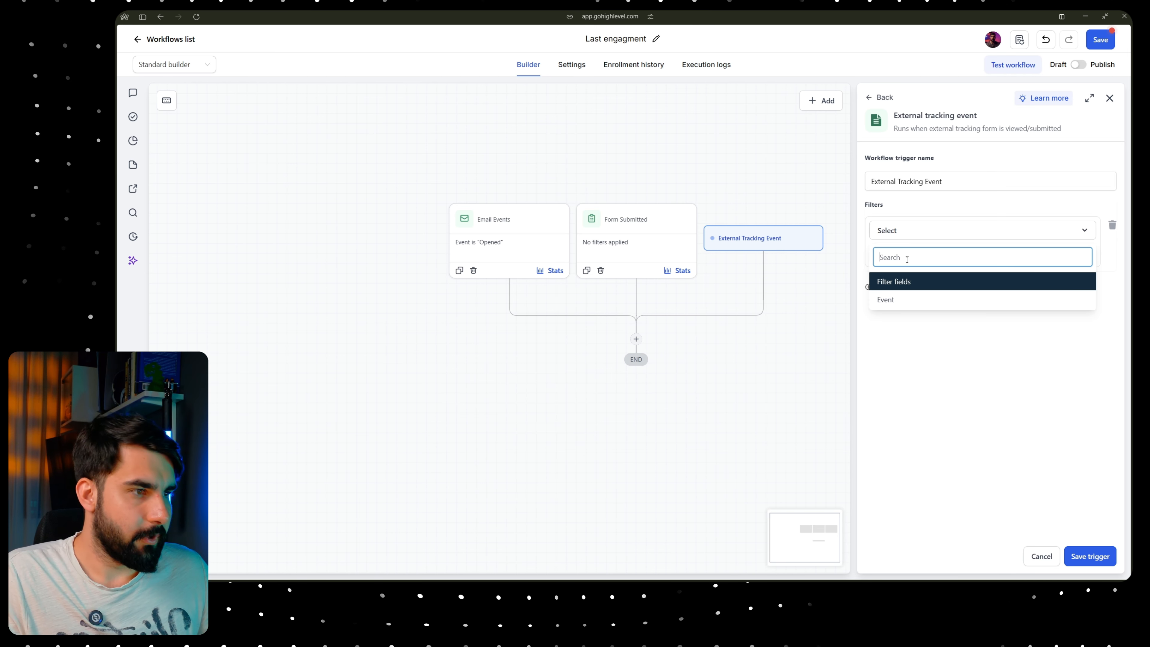
pyautogui.click(904, 298)
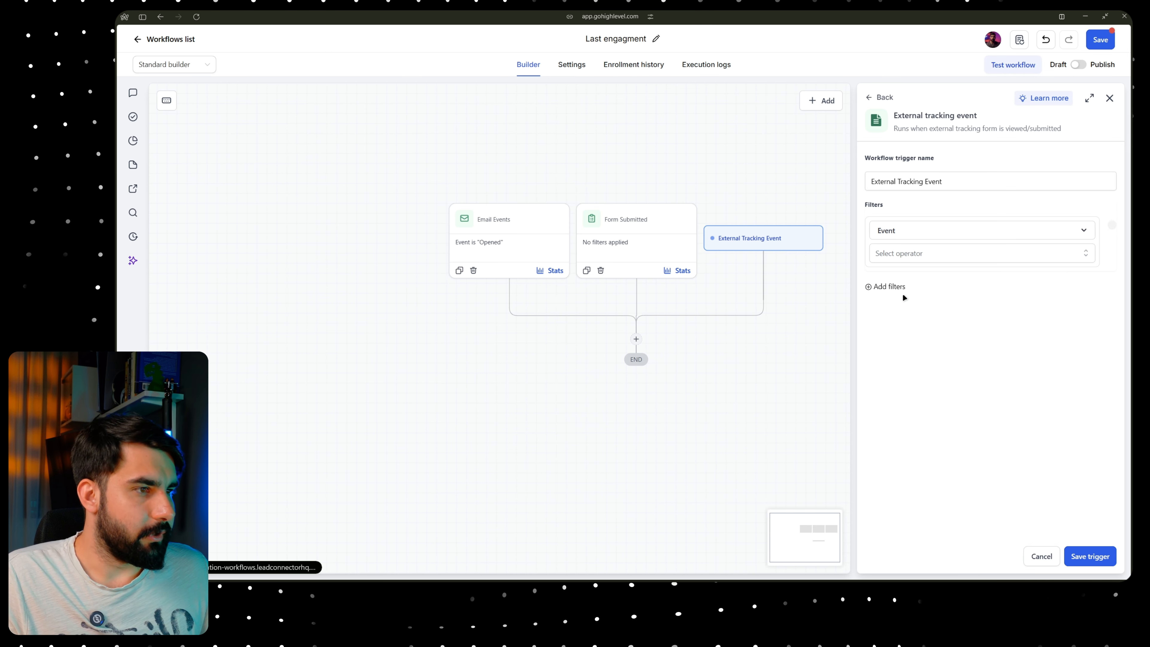
pyautogui.click(903, 255)
pyautogui.click(906, 278)
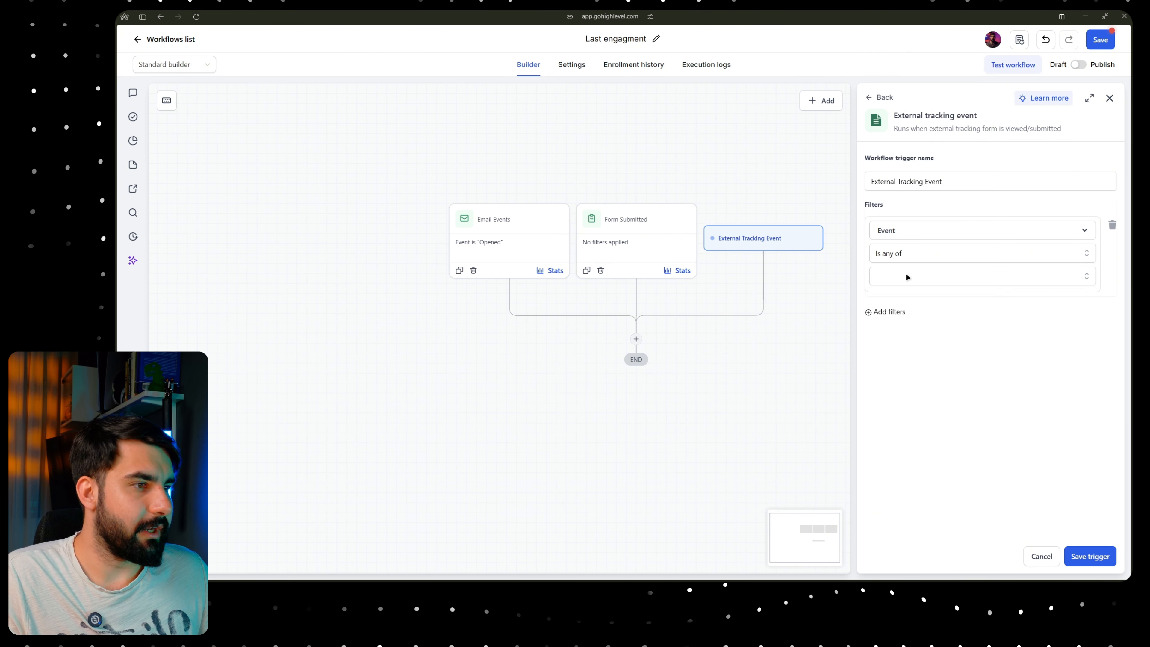
pyautogui.click(906, 276)
pyautogui.click(906, 323)
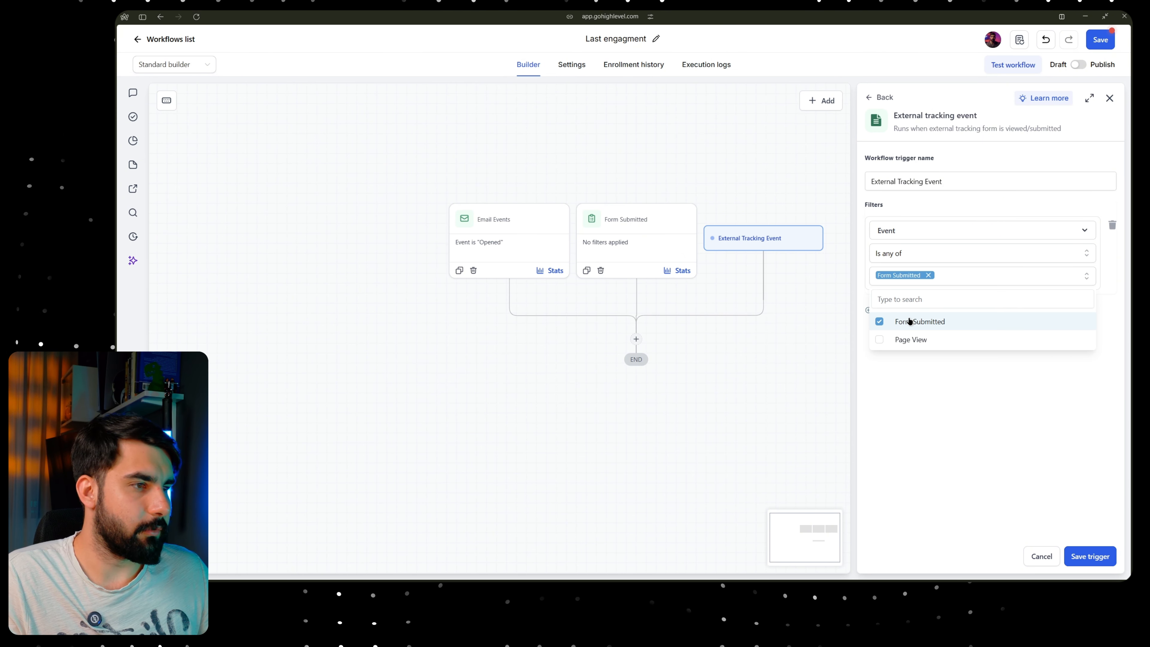
pyautogui.click(939, 413)
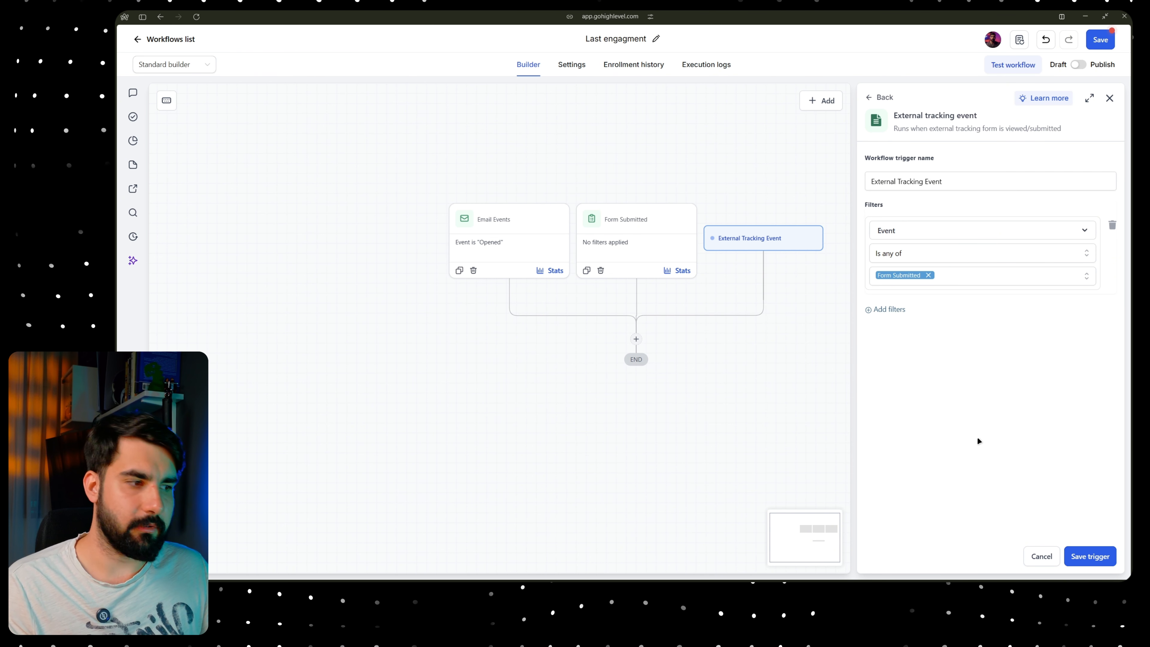
pyautogui.click(1101, 563)
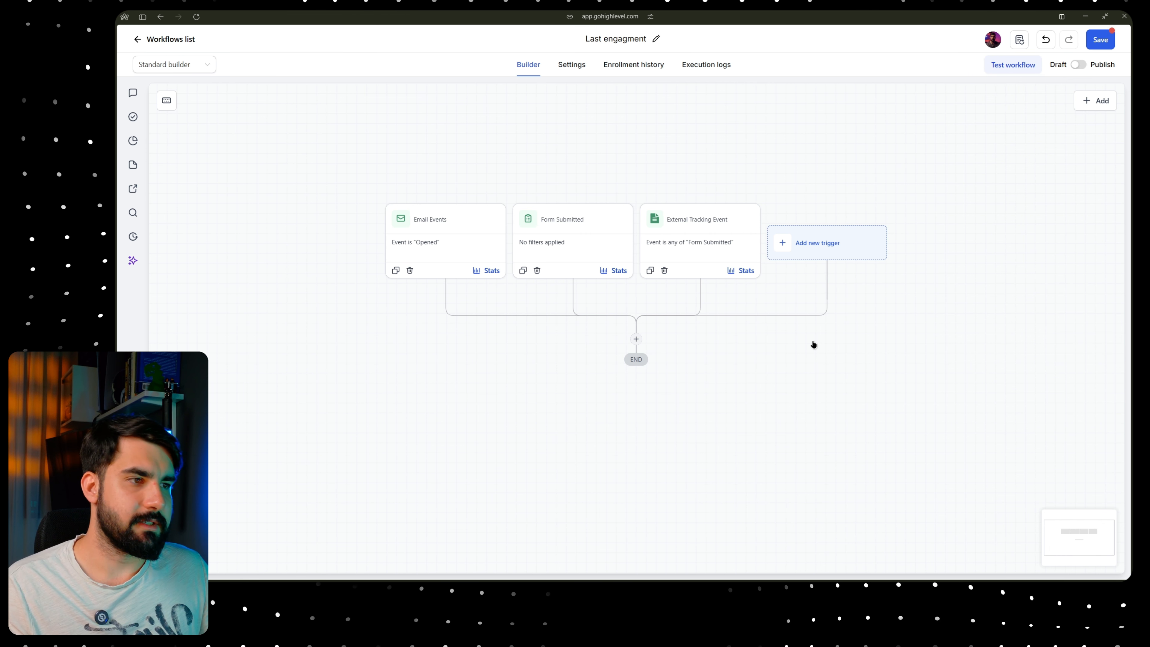
# - Add a fourth trigger of type Appointment status to the workflow
pyautogui.click(804, 253)
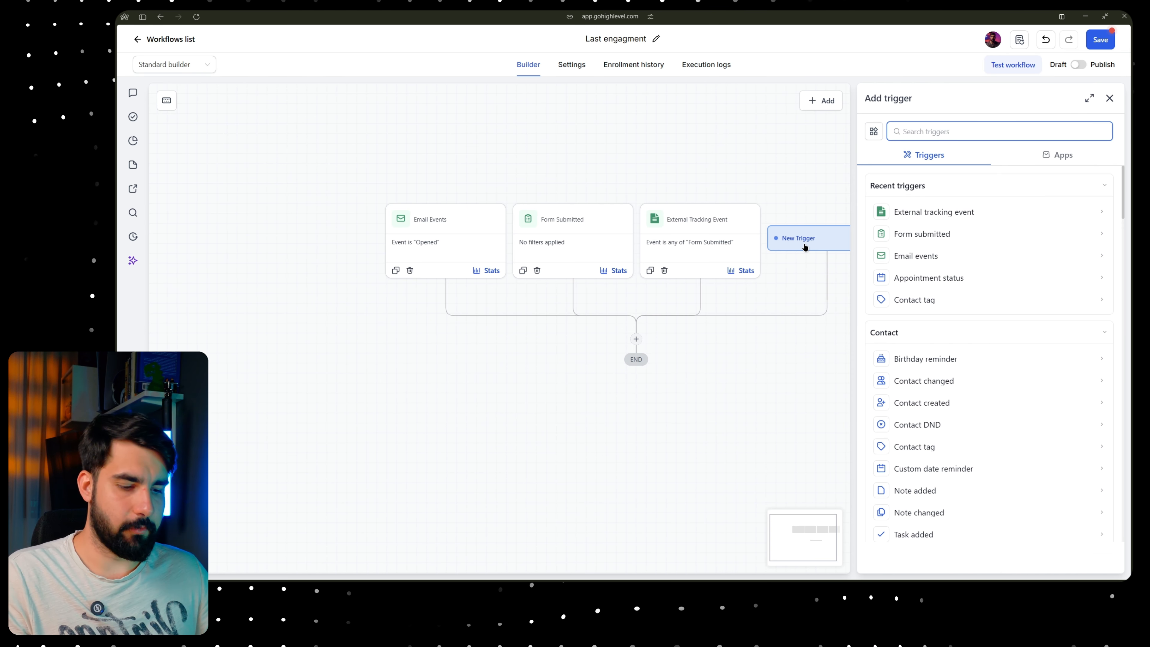
pyautogui.write('b')
pyautogui.press('BackSpace')
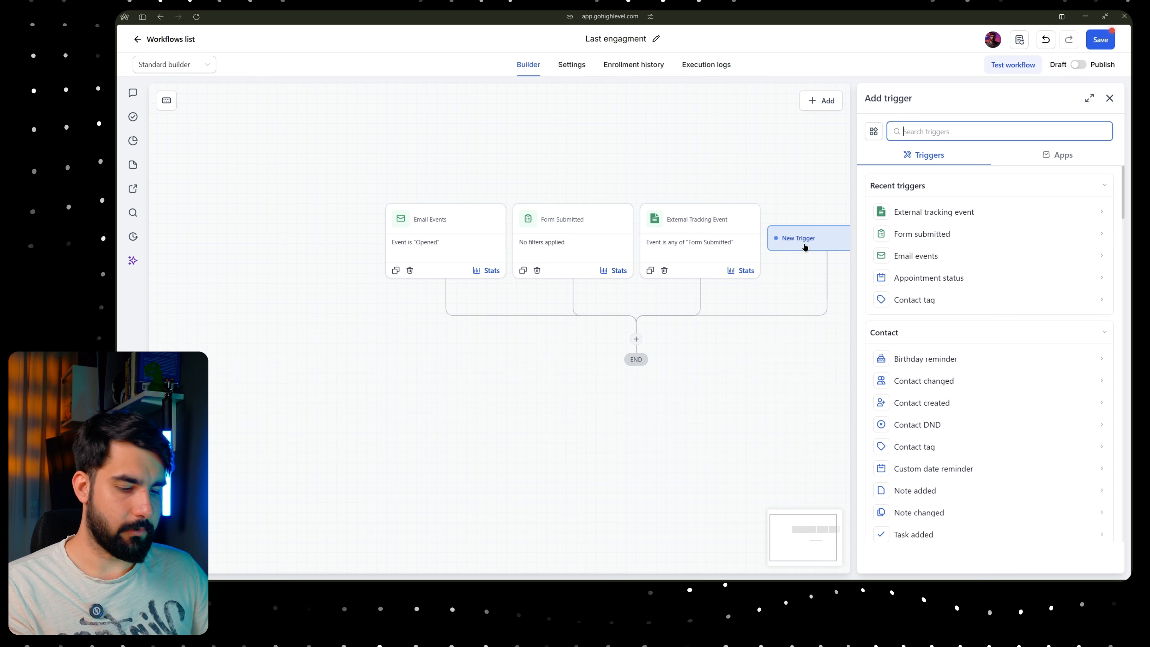
pyautogui.write('app')
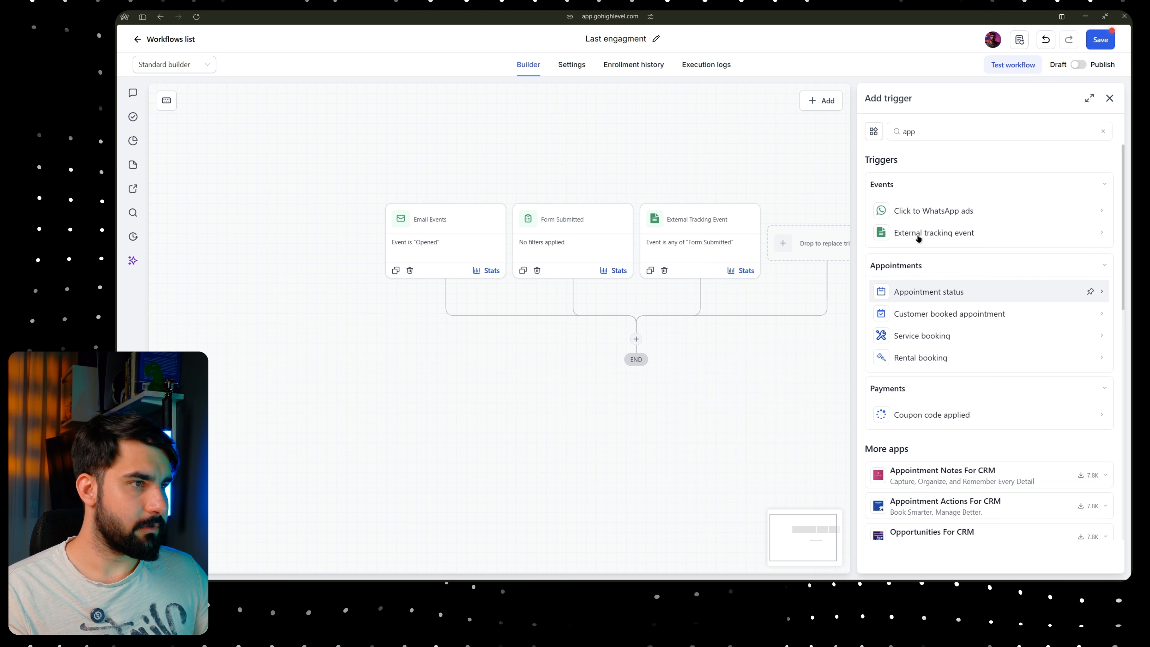
pyautogui.click(912, 292)
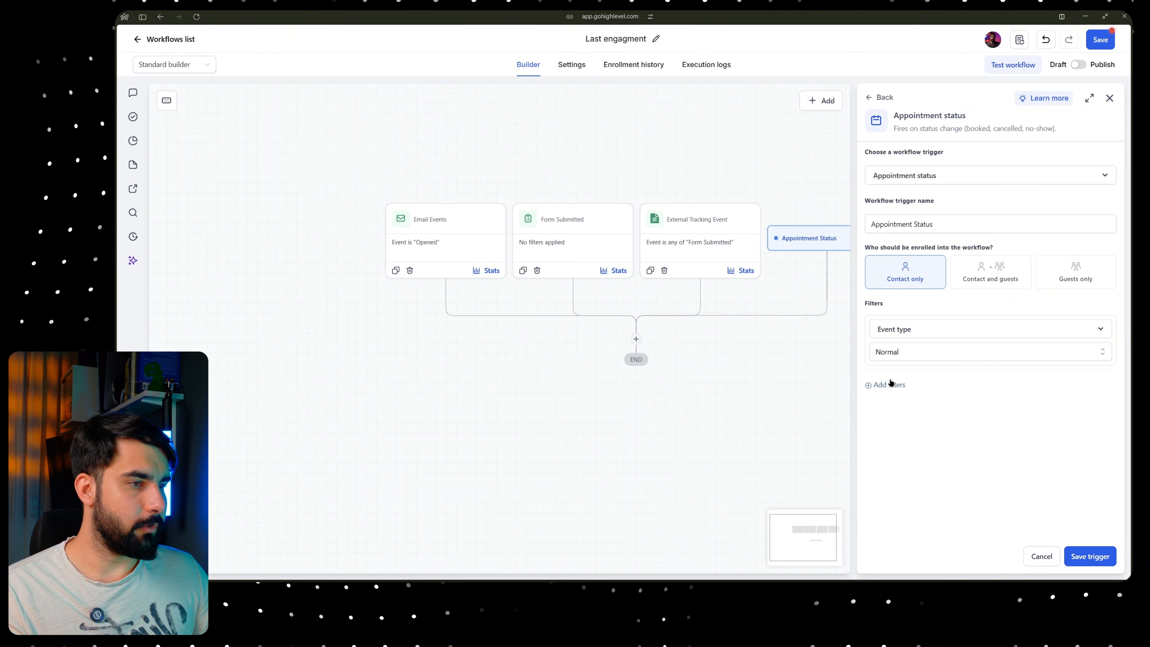
# - Add the filter Appointment status is confirmed to the appointment trigger and save the trigger
pyautogui.click(887, 384)
pyautogui.click(888, 389)
pyautogui.click(905, 459)
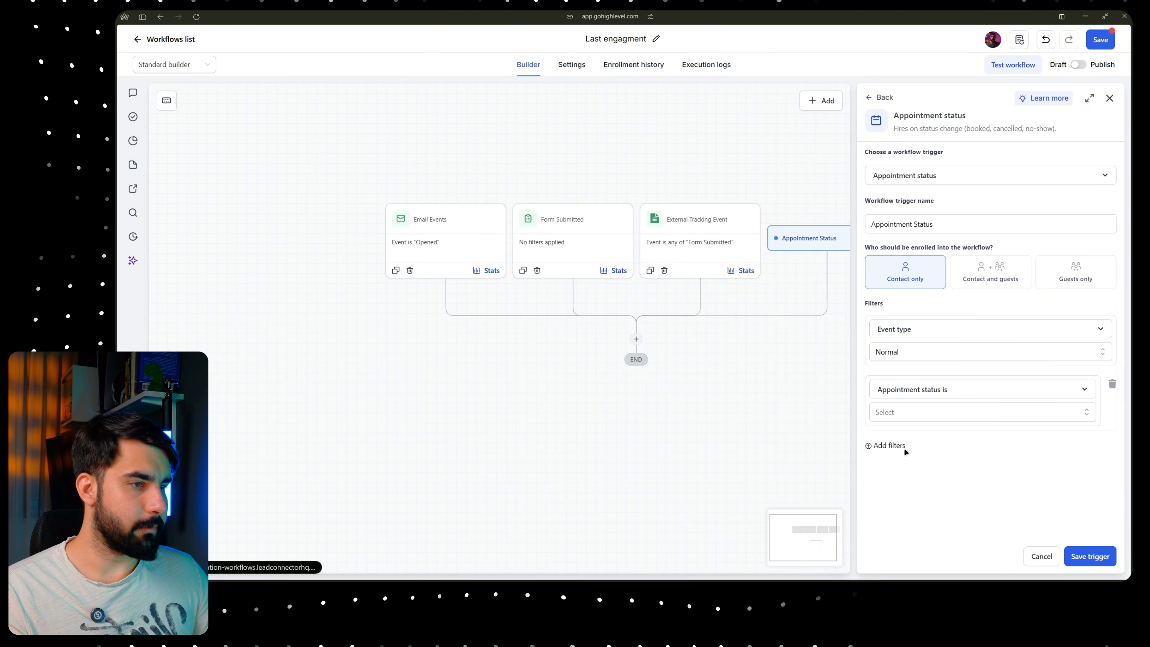
pyautogui.click(898, 414)
pyautogui.click(899, 476)
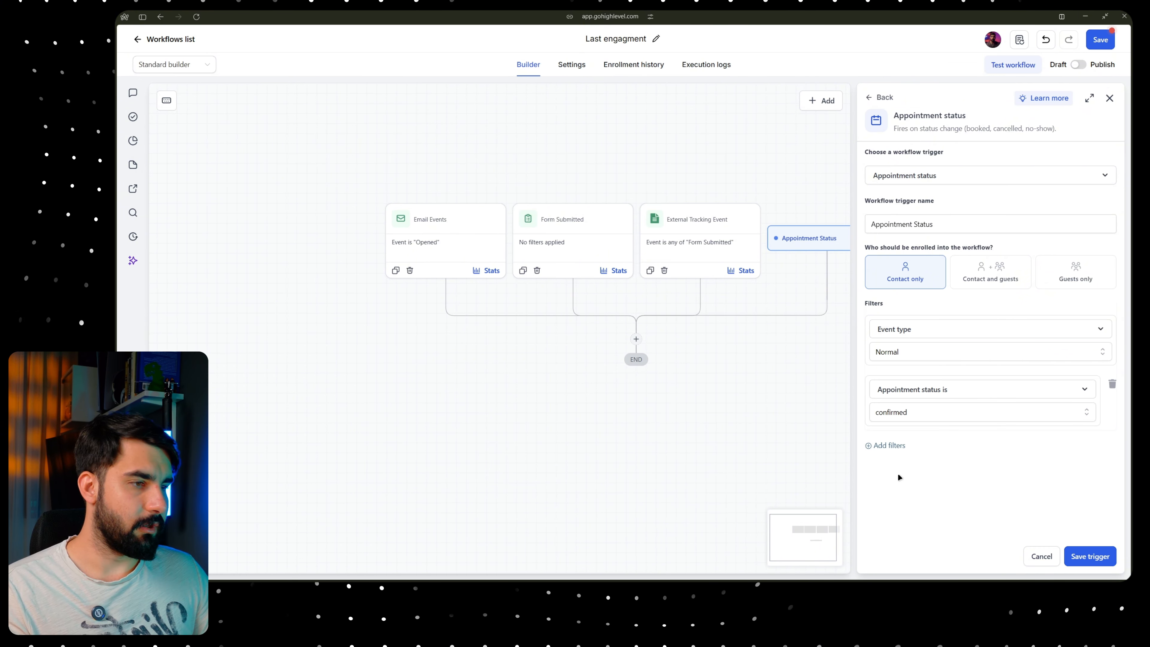
pyautogui.click(1079, 558)
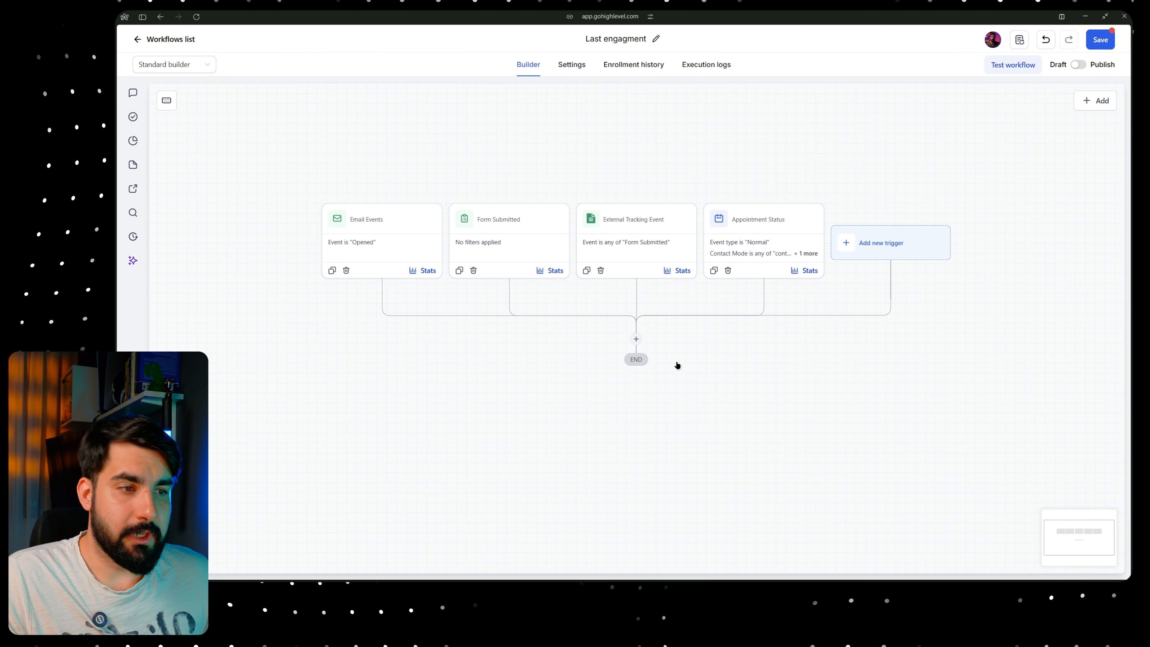
# - Add an Update contact field action below the workflow's triggers
pyautogui.click(636, 339)
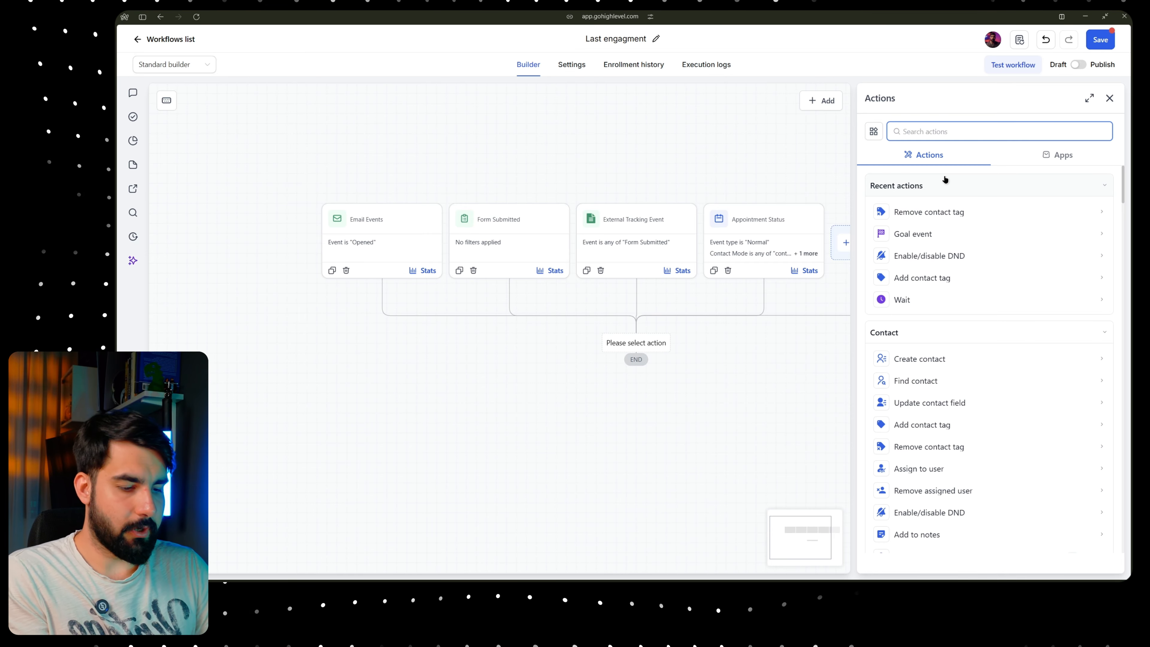
pyautogui.write('update')
pyautogui.click(904, 211)
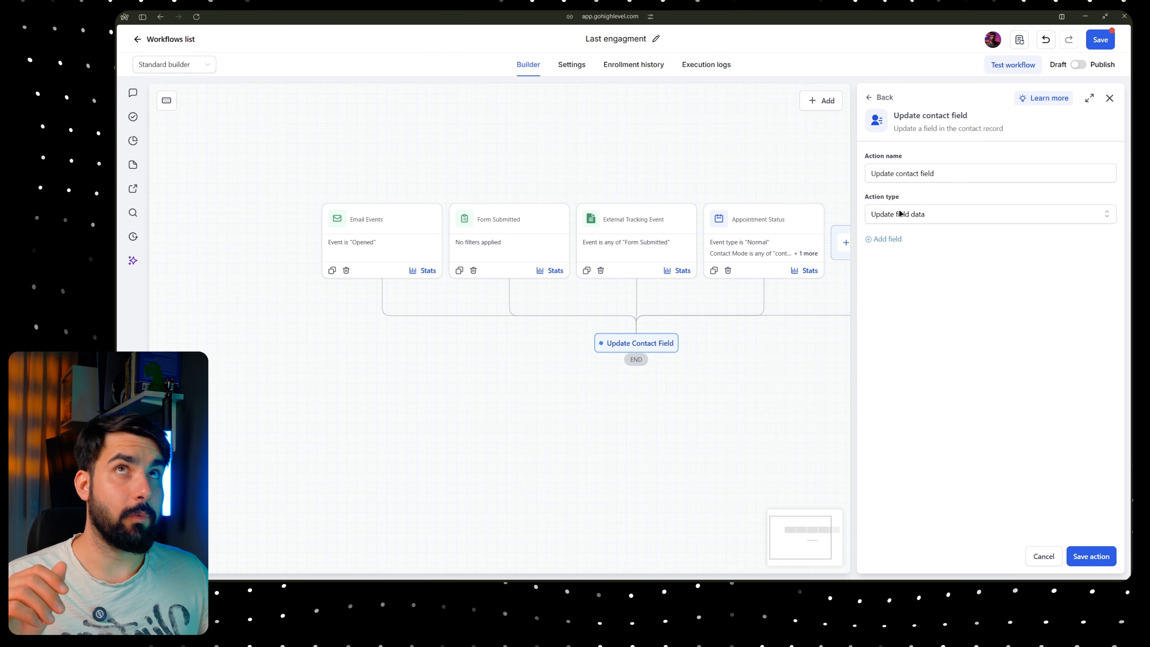
# - Set the action to update the Last Engagement field with Current Date and save the action
pyautogui.click(886, 238)
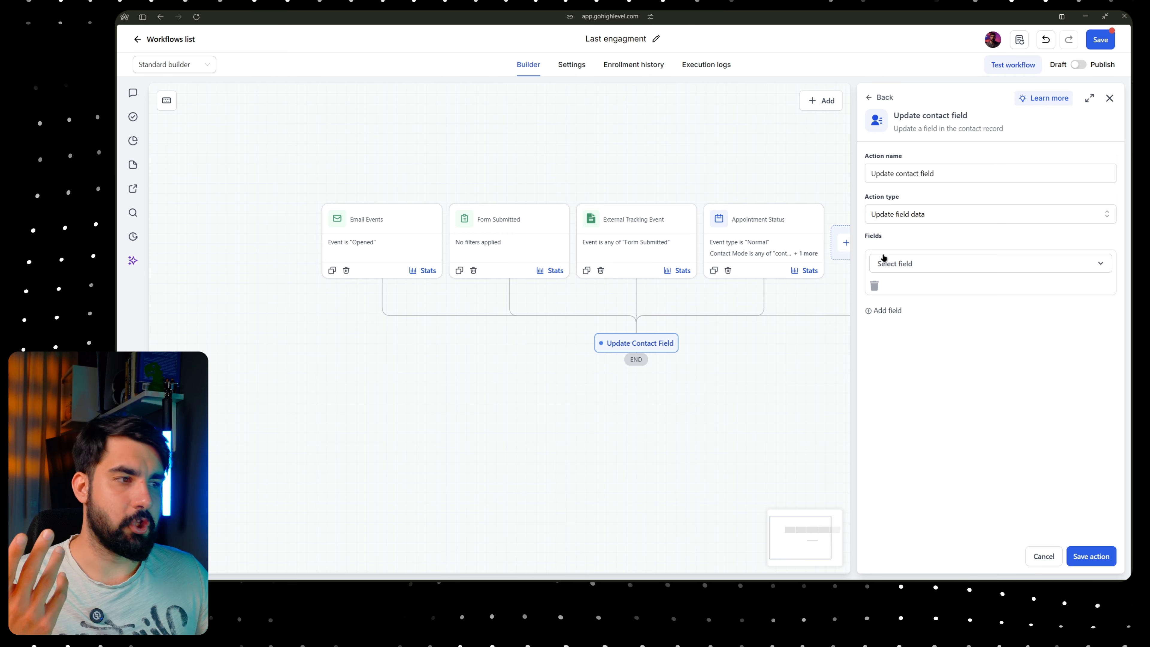
pyautogui.click(894, 266)
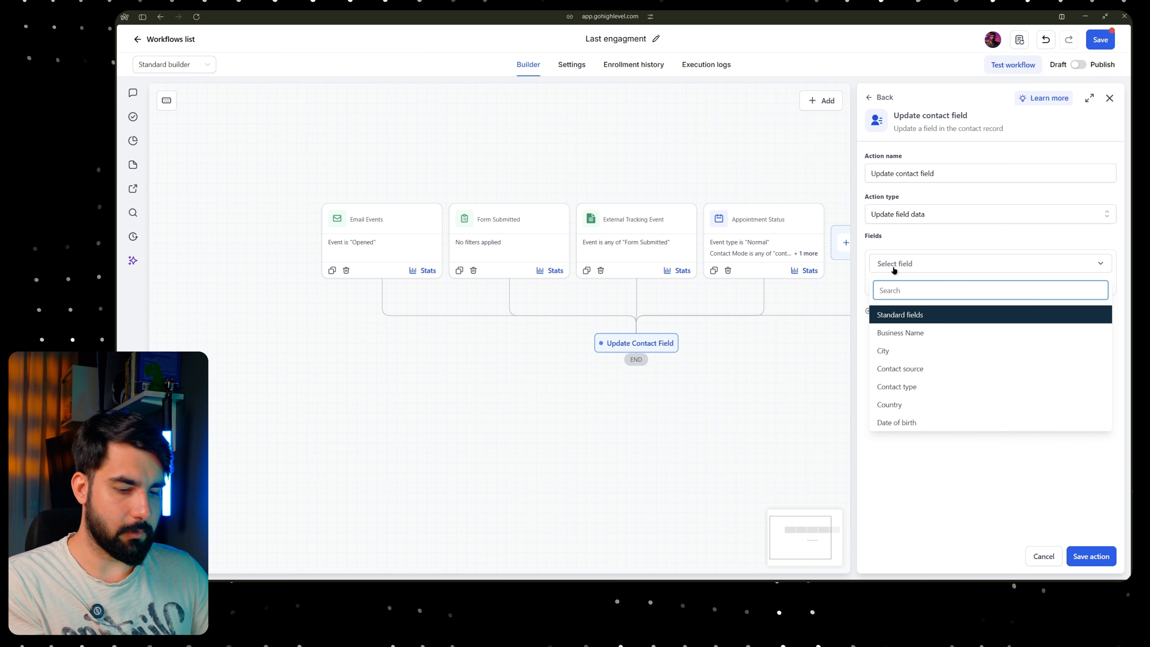
pyautogui.write('last')
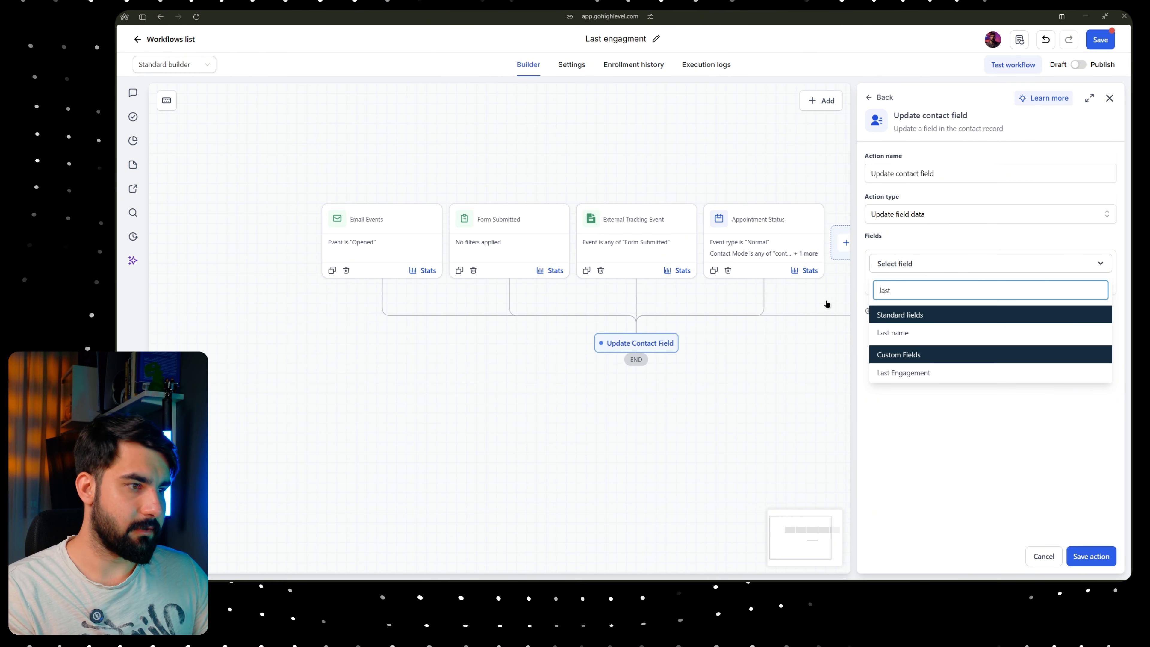
pyautogui.click(896, 373)
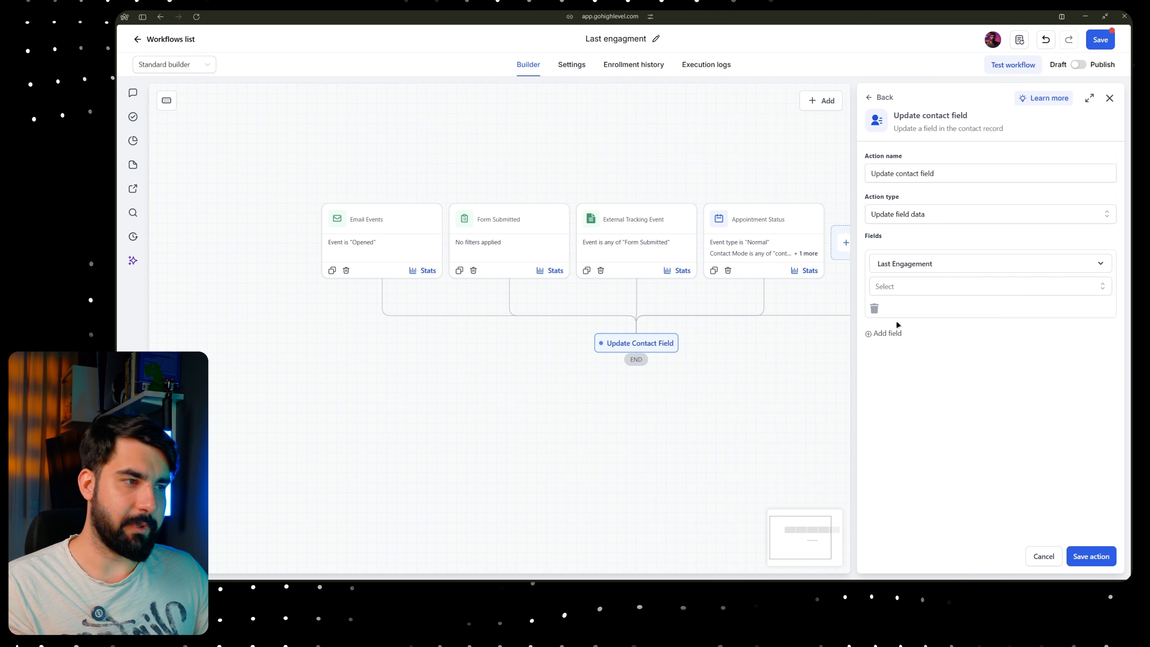
pyautogui.click(901, 293)
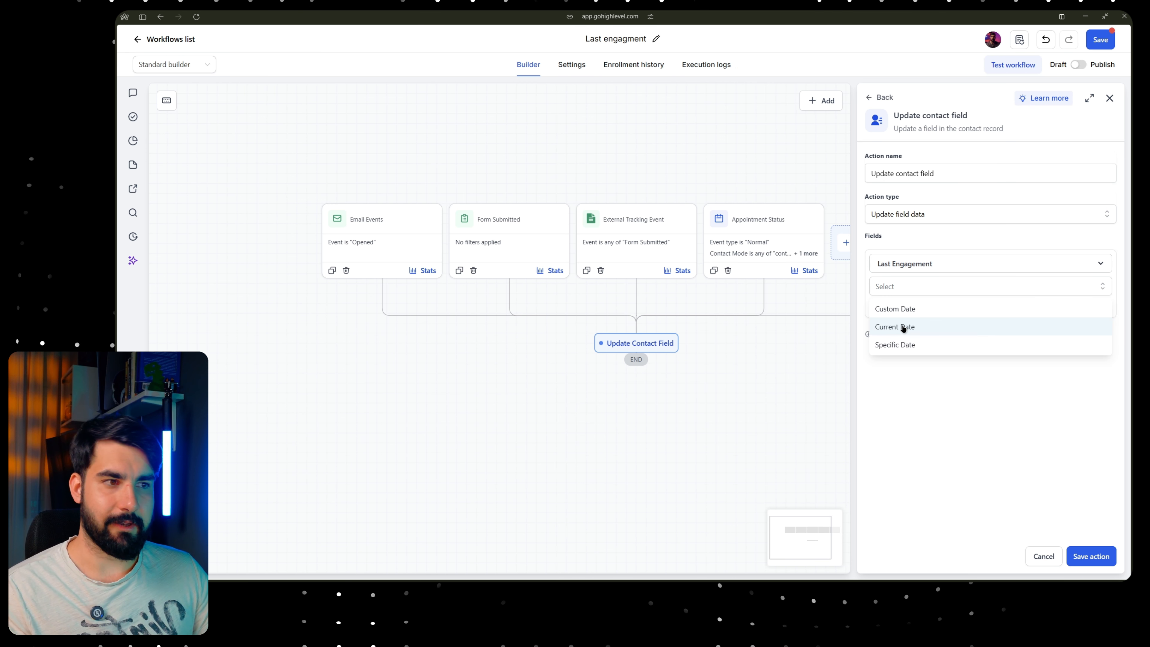
pyautogui.click(902, 327)
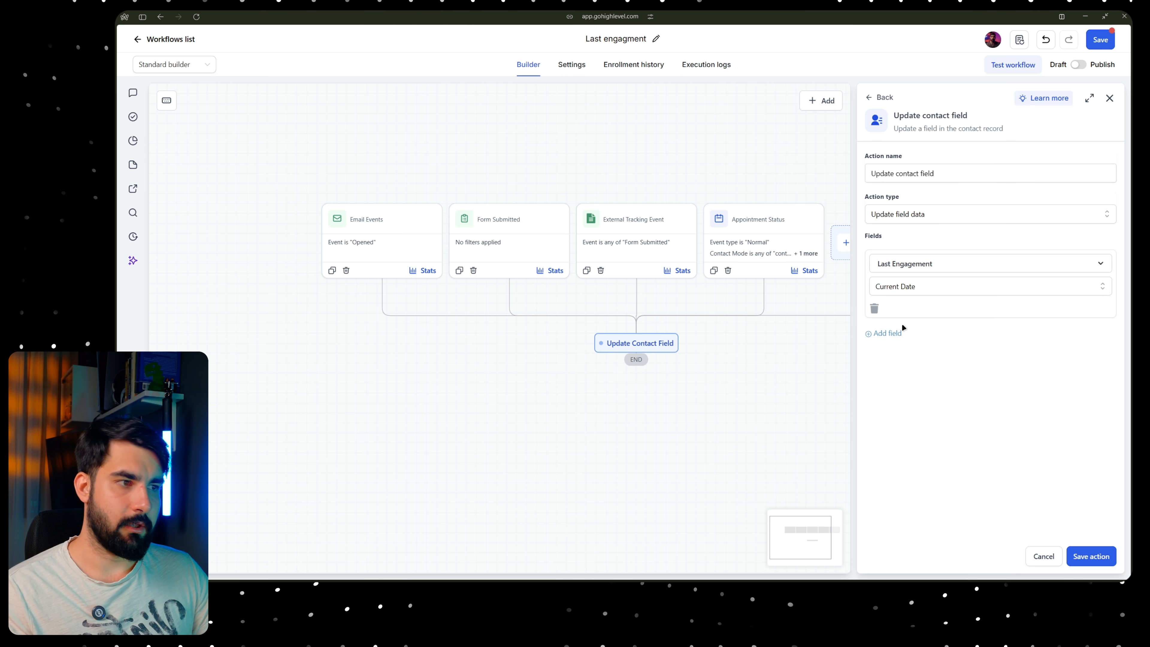
pyautogui.click(1094, 556)
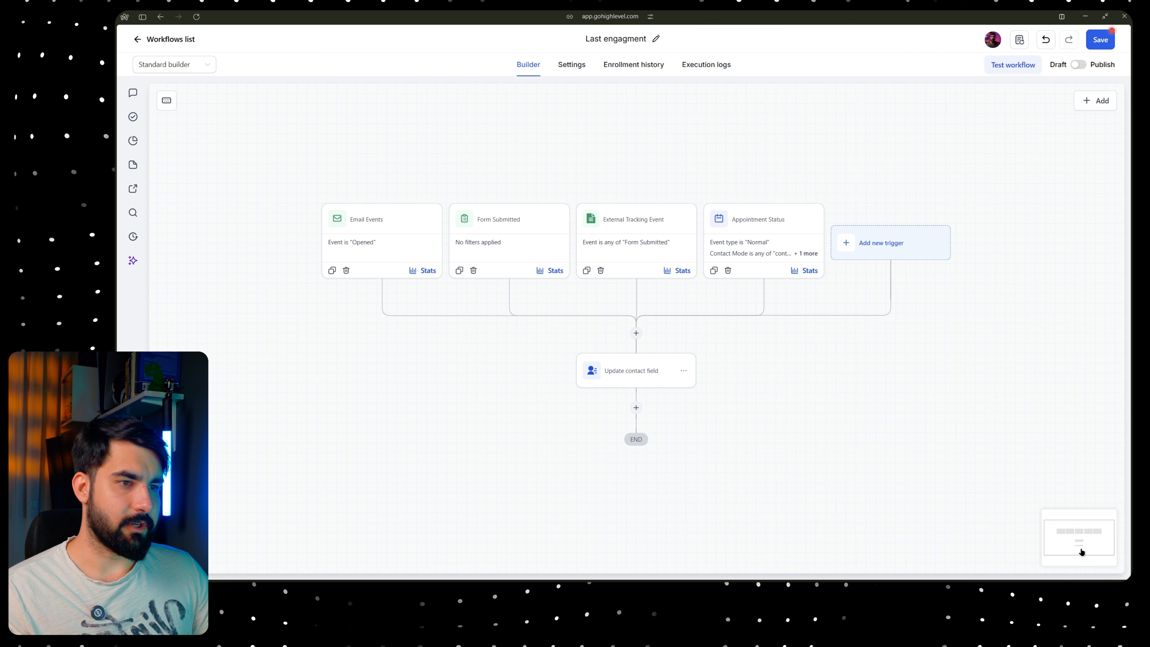
# - Add a Remove from workflow action after the contact field update and target Another workflow
pyautogui.click(637, 407)
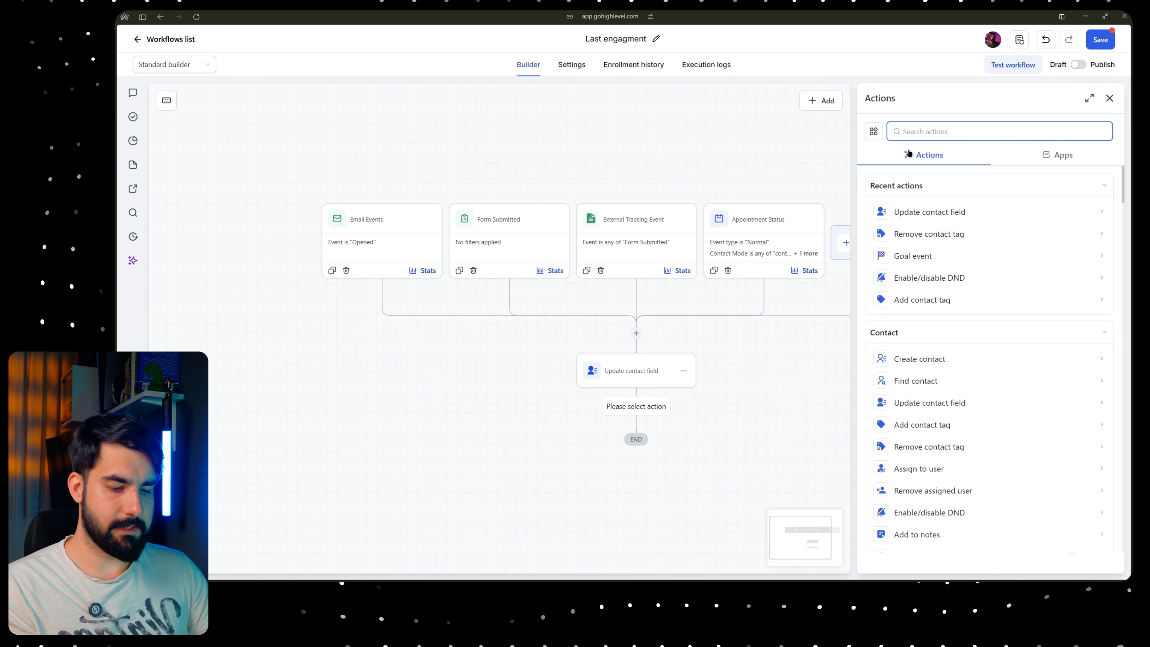
pyautogui.write('remove')
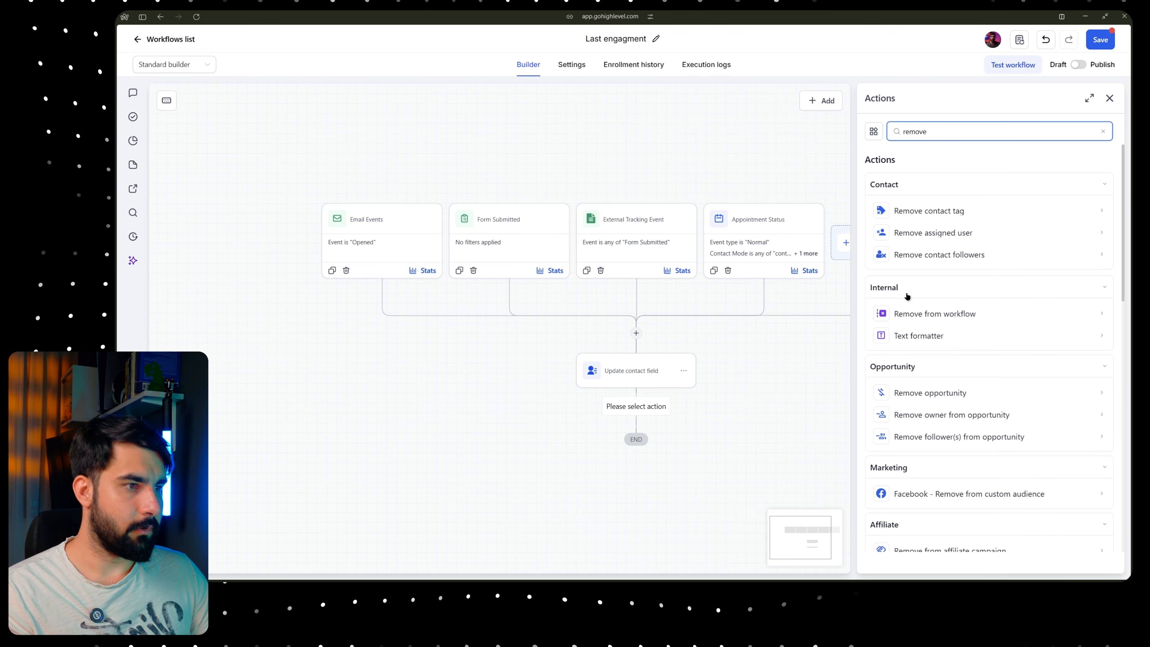
pyautogui.click(916, 314)
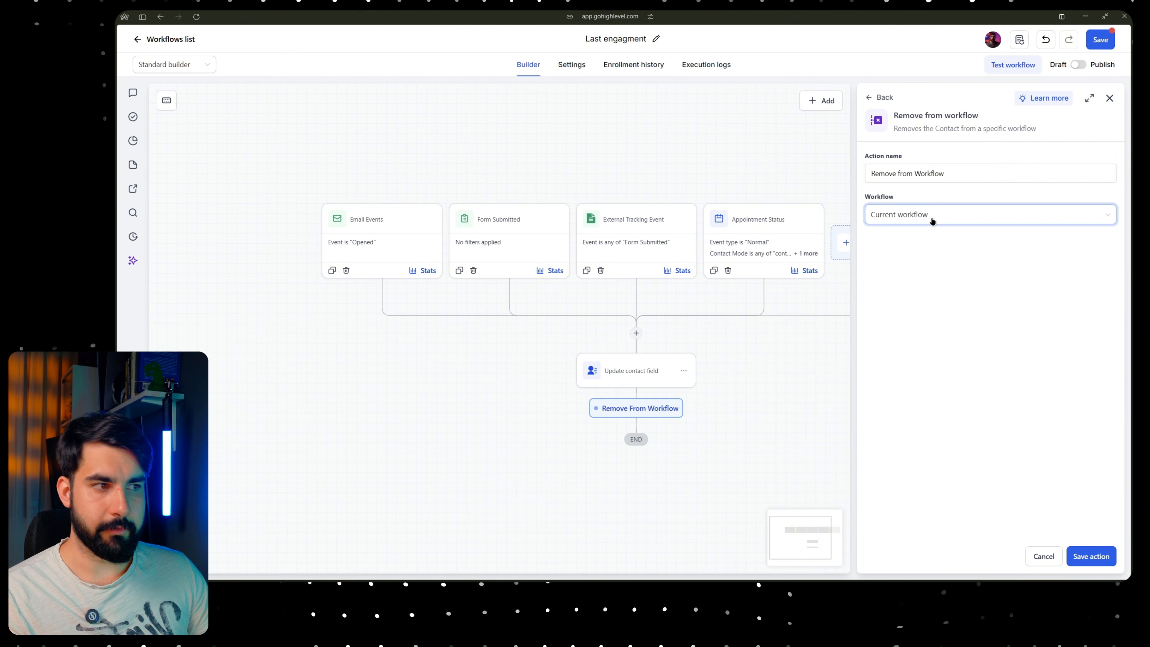
pyautogui.click(939, 221)
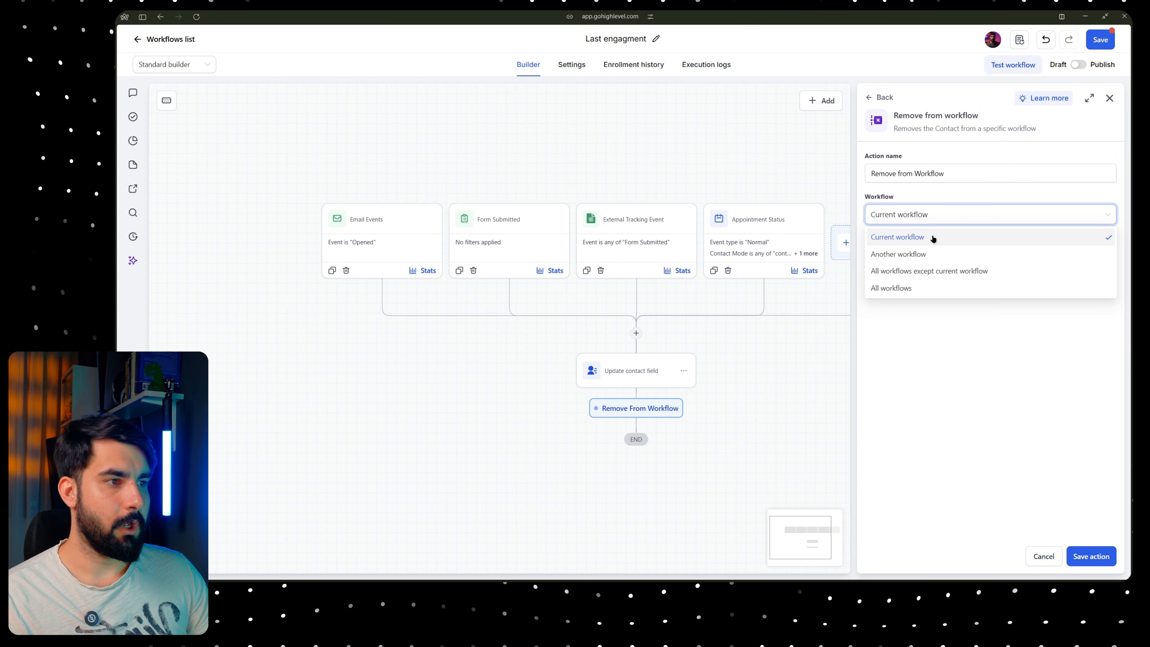
pyautogui.click(927, 255)
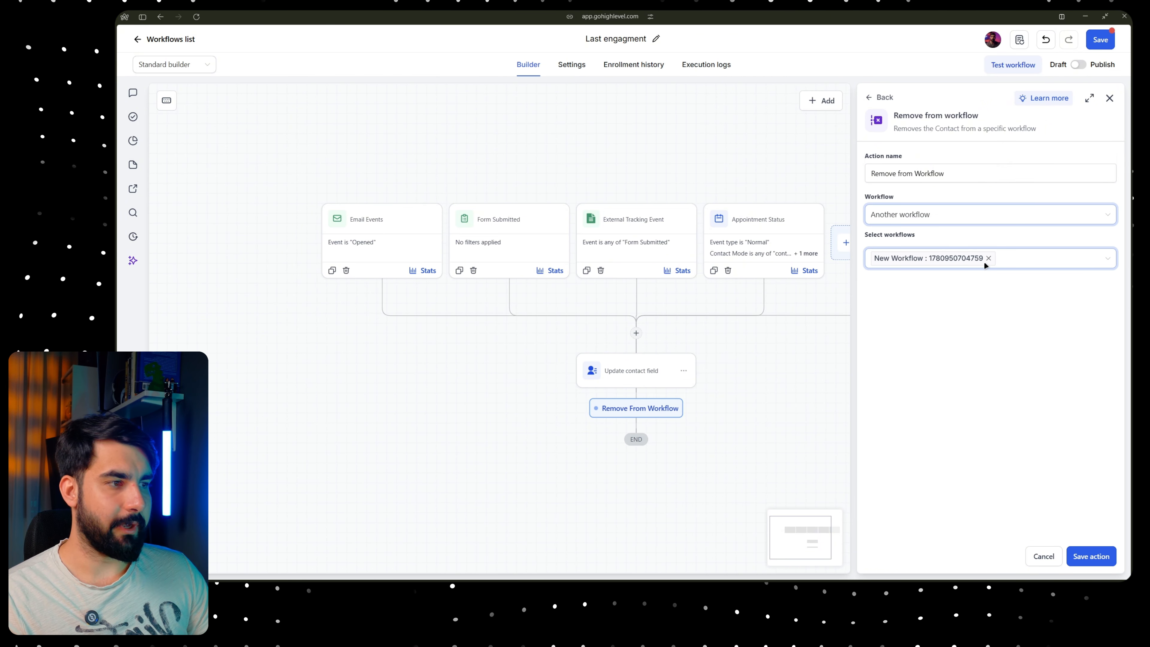
# - Replace the preselected workflow with Database reactivation in the removal action and save it
pyautogui.click(988, 258)
pyautogui.click(991, 262)
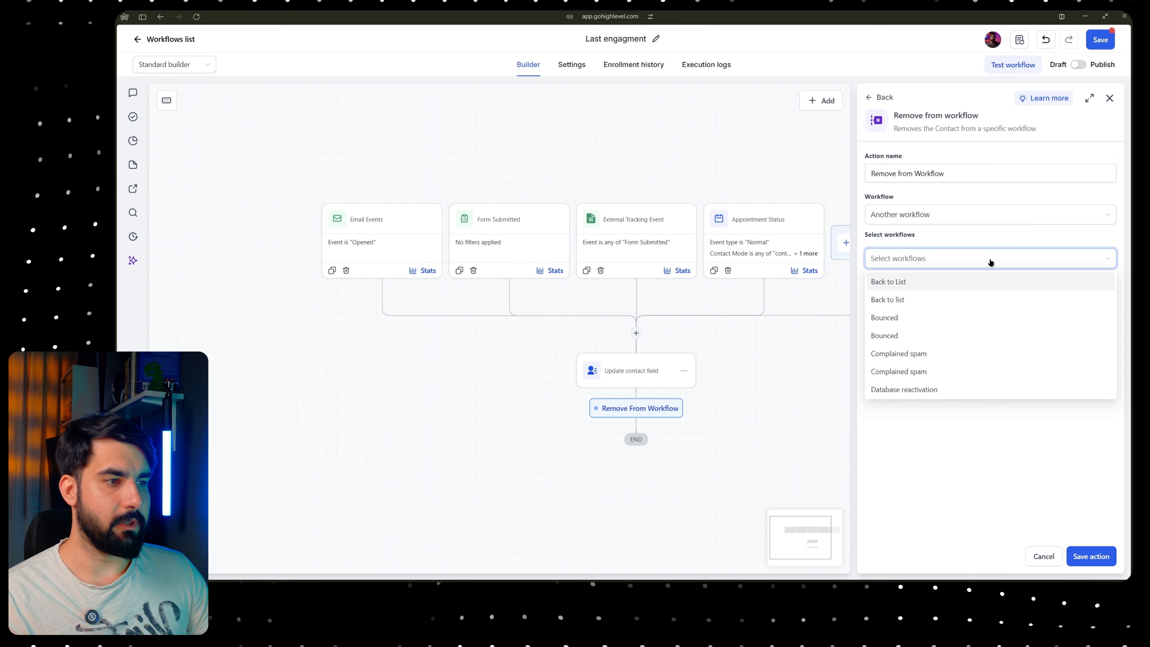
pyautogui.click(957, 387)
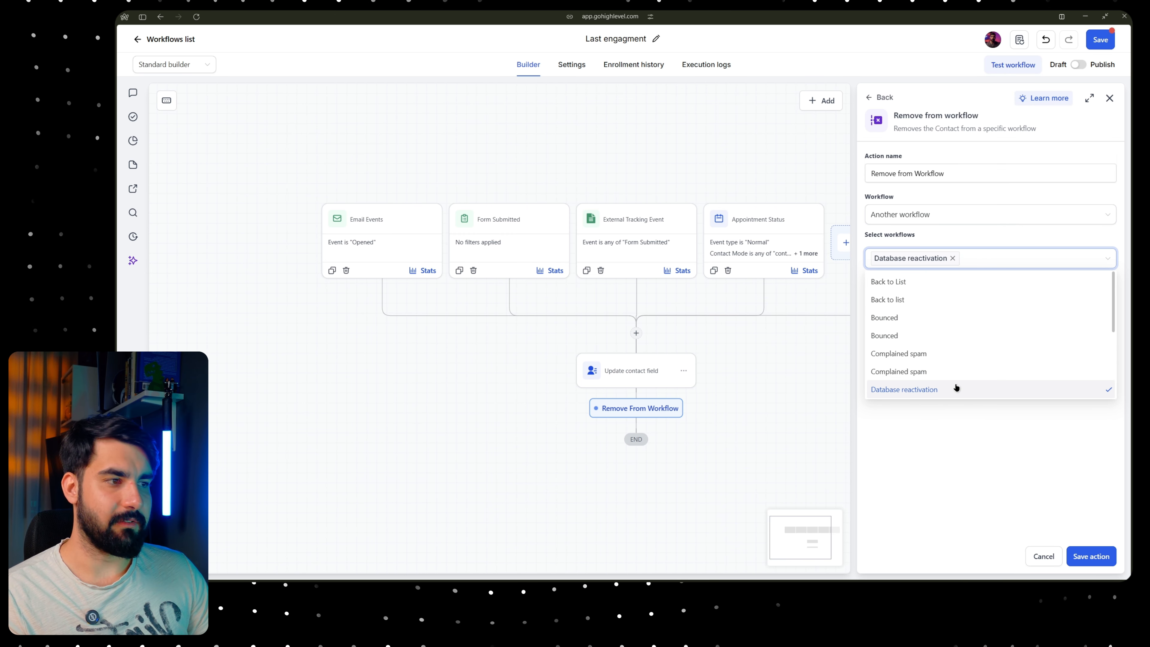
pyautogui.click(922, 435)
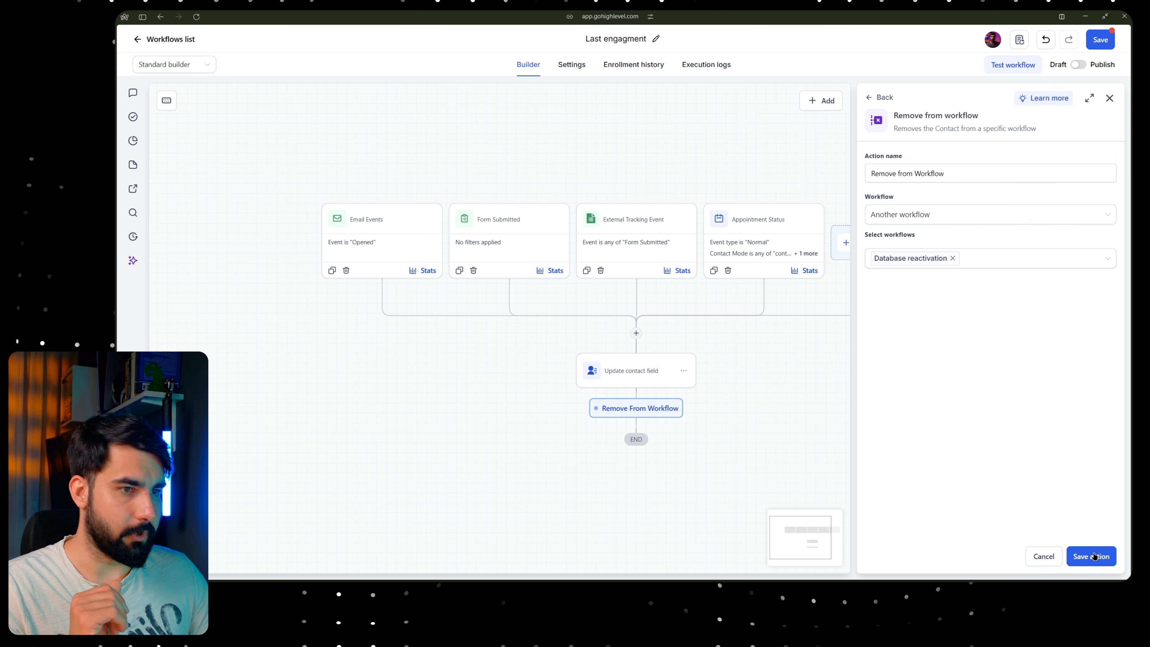
pyautogui.click(1096, 555)
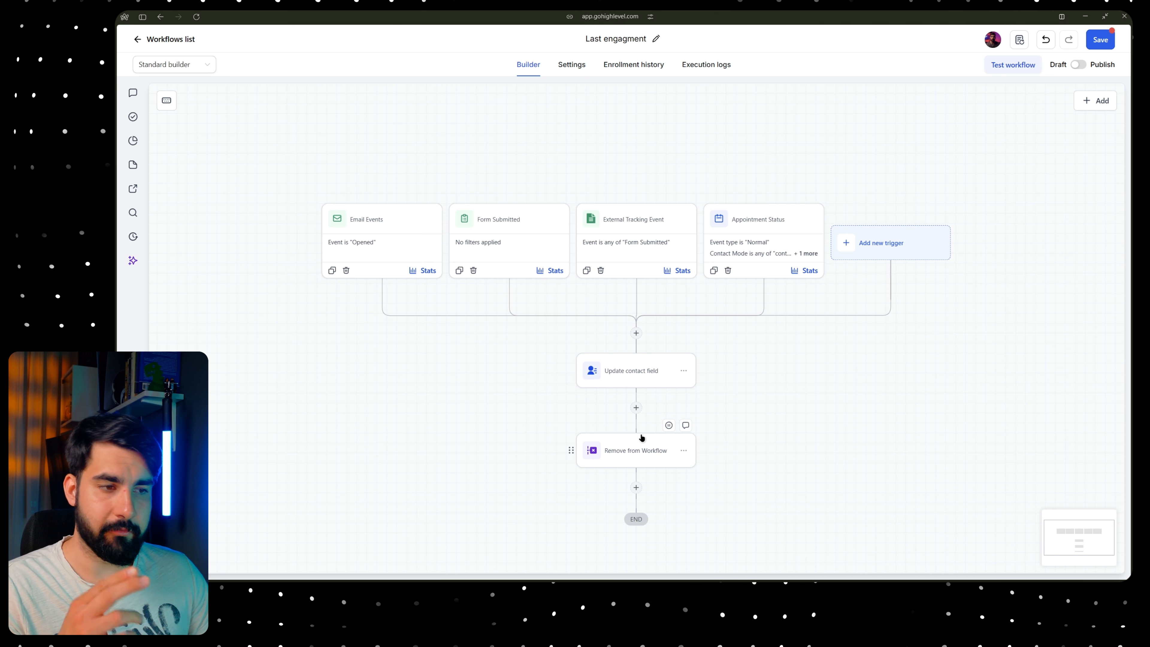
# - Add an Add to workflow action after the Remove from Workflow action
pyautogui.scroll(-1, 642, 448)
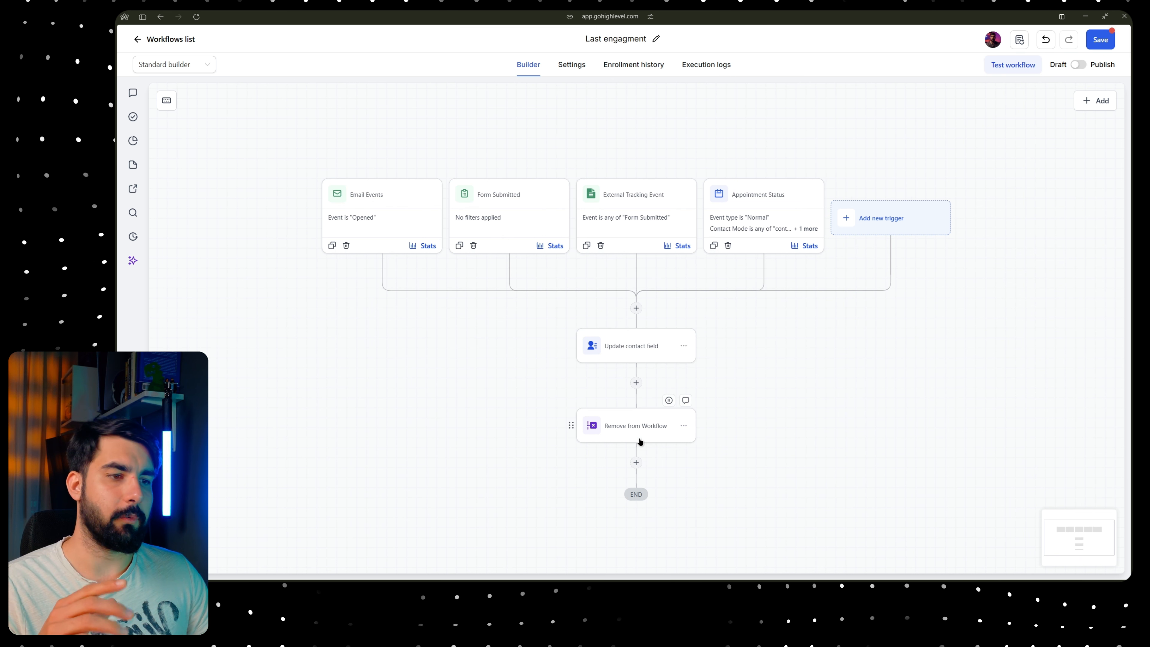
pyautogui.click(636, 463)
pyautogui.write('add')
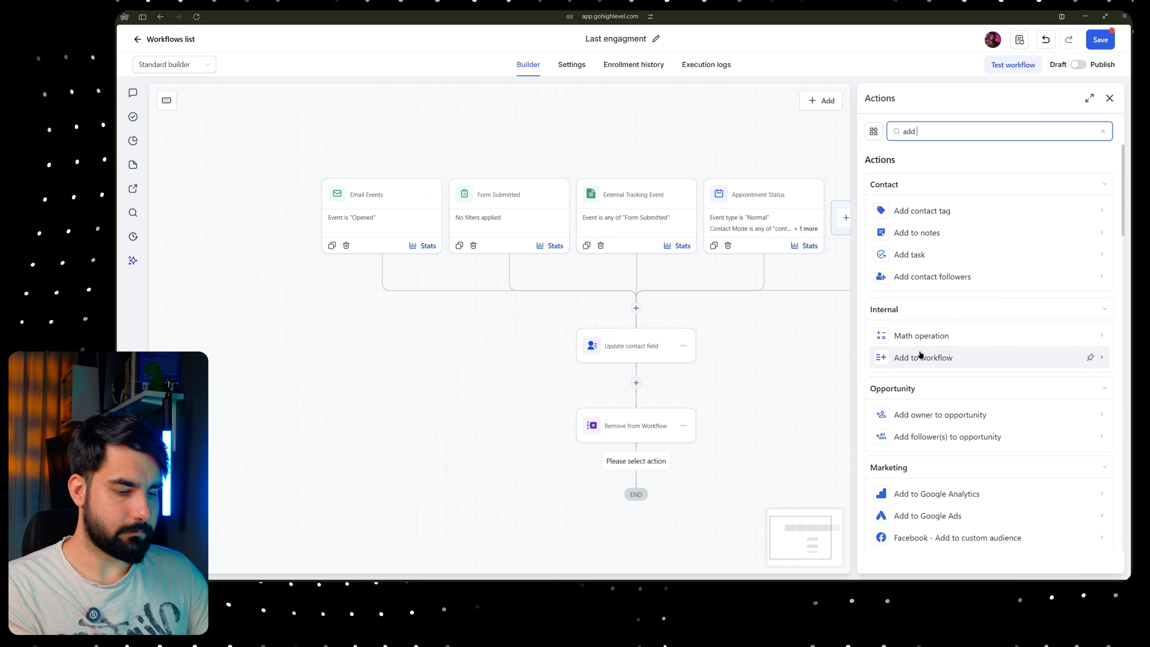
pyautogui.write(' to')
pyautogui.click(923, 271)
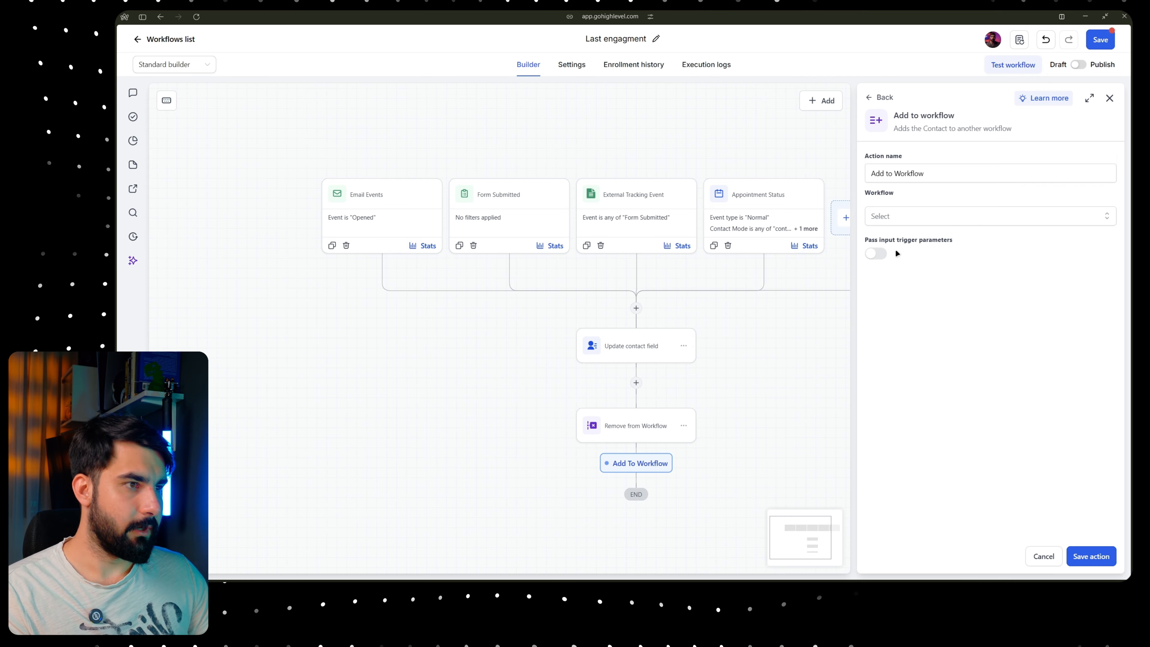
# - Choose Database reactivation as the workflow that contacts are added to and save the action
pyautogui.click(893, 219)
pyautogui.click(895, 216)
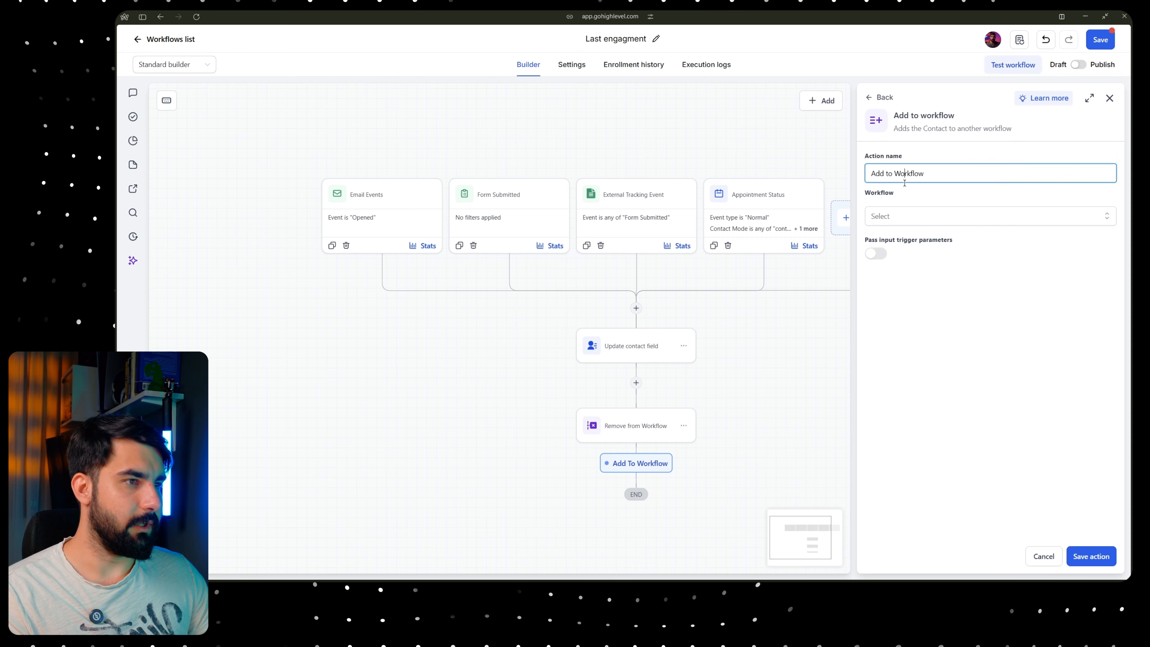
pyautogui.click(900, 214)
pyautogui.scroll(-2, 915, 313)
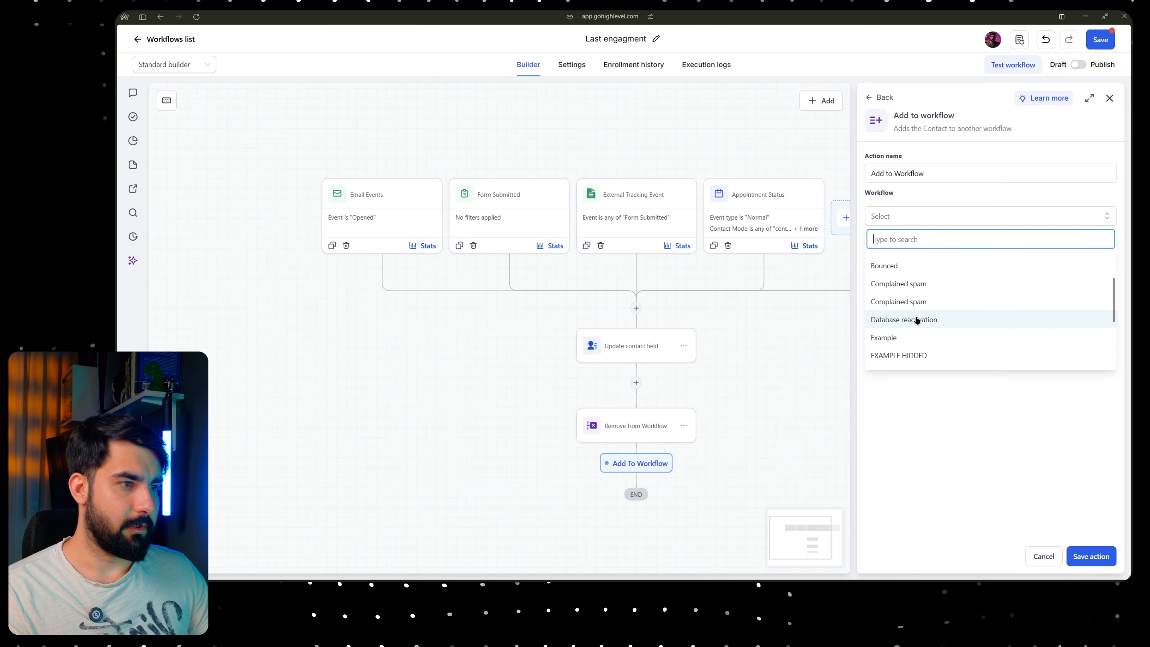
pyautogui.click(916, 321)
pyautogui.click(1092, 556)
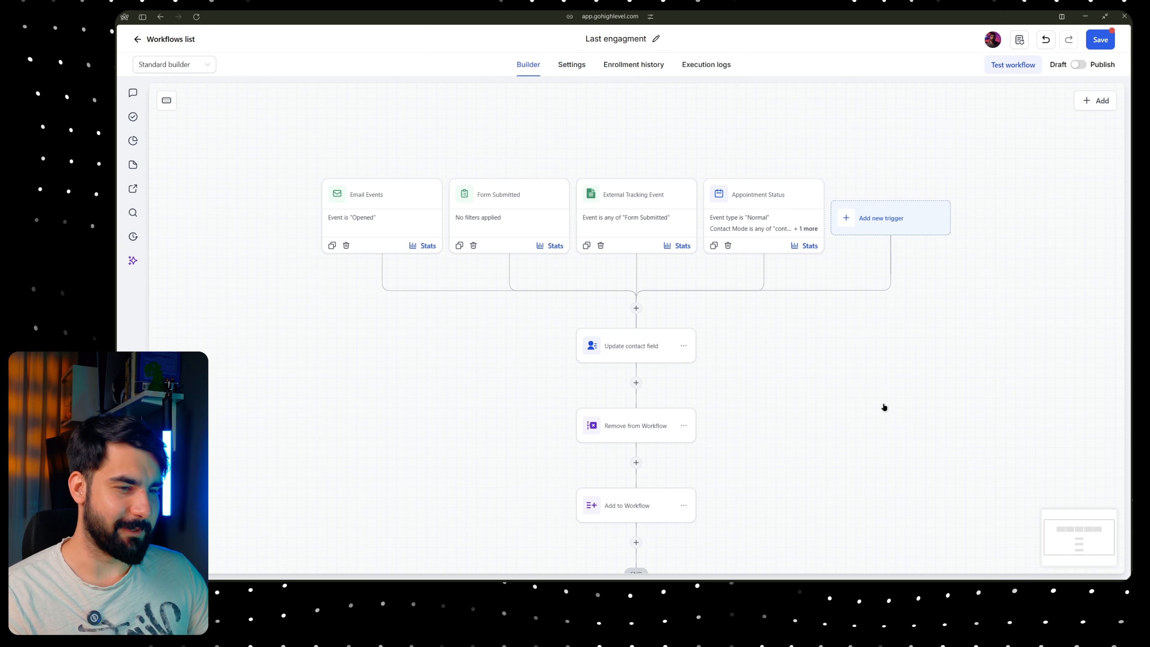
# - Add a final Remove from workflow action targeting the Current workflow and save it
pyautogui.scroll(-1, 829, 381)
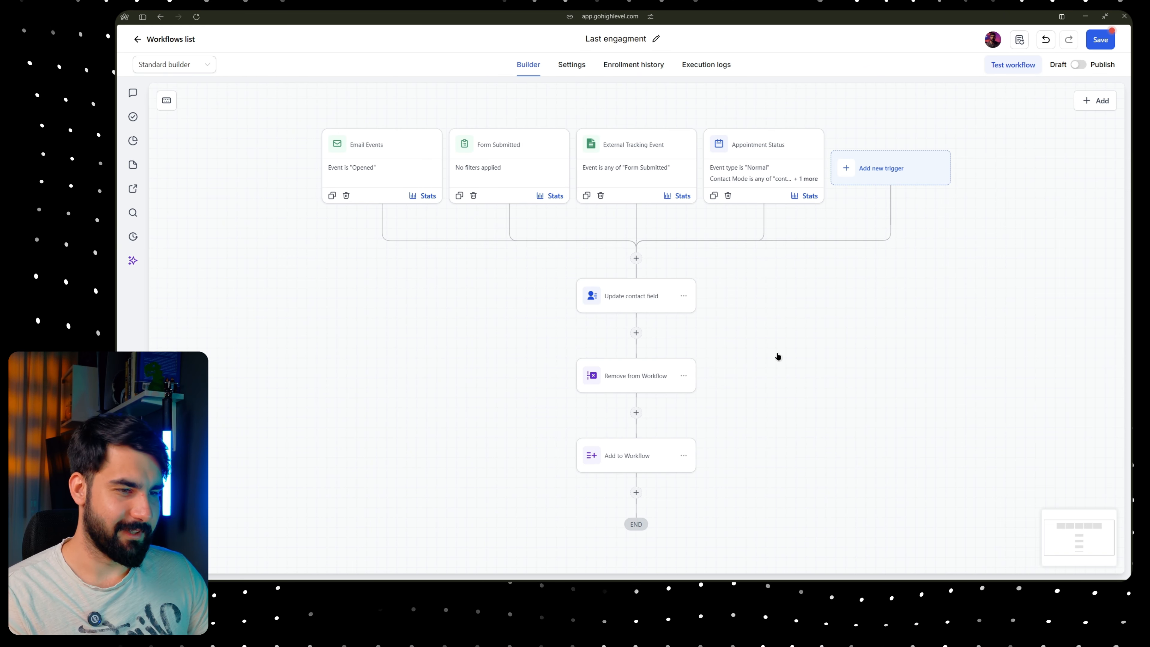
pyautogui.click(637, 493)
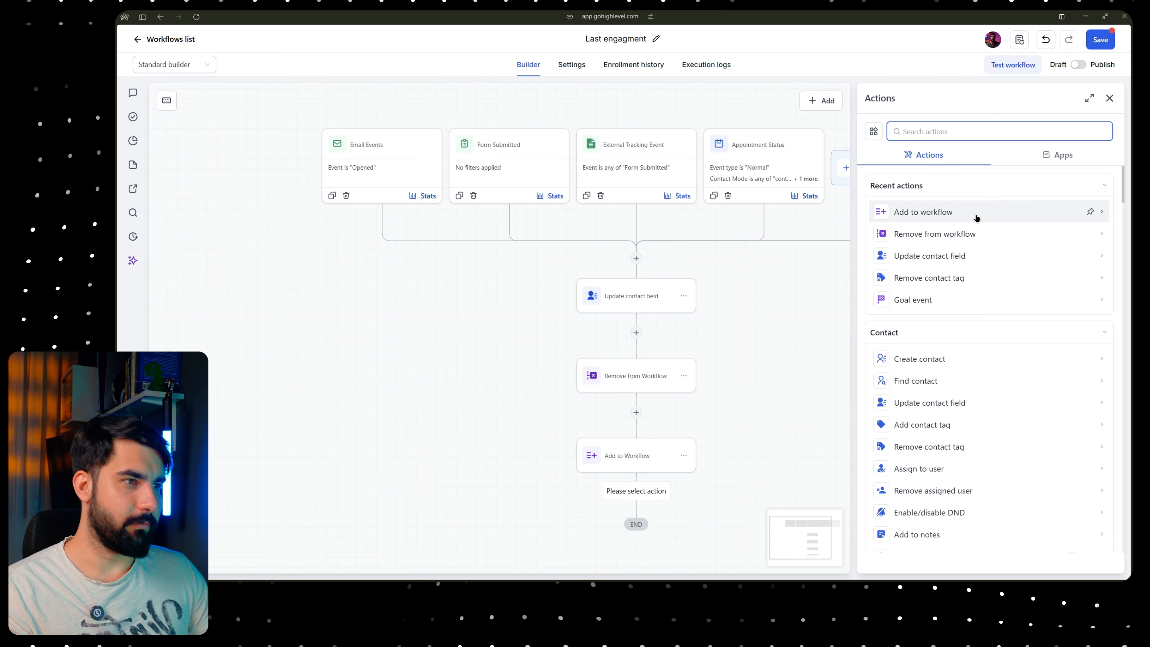
pyautogui.write('remo')
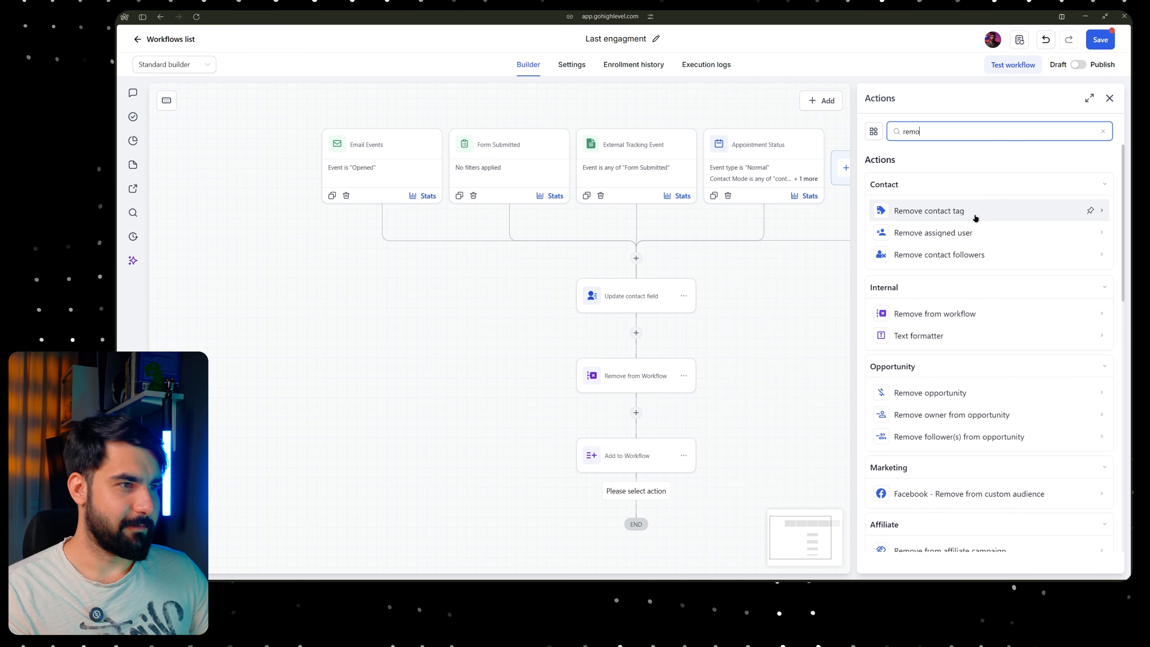
pyautogui.click(952, 317)
pyautogui.click(918, 219)
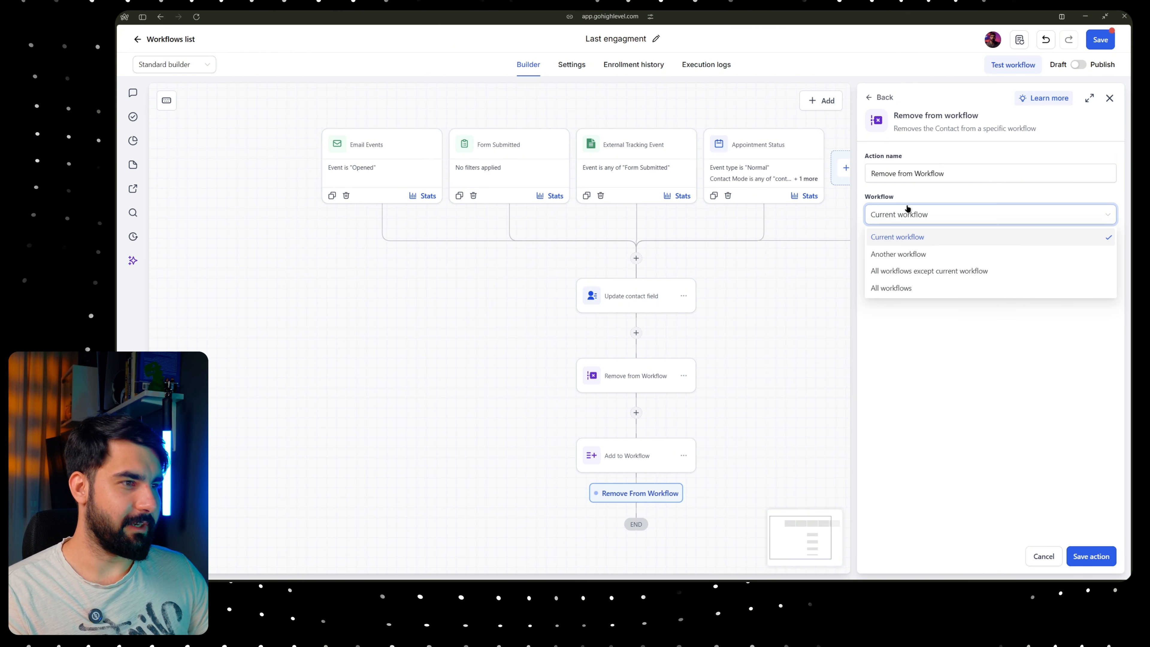
pyautogui.click(906, 240)
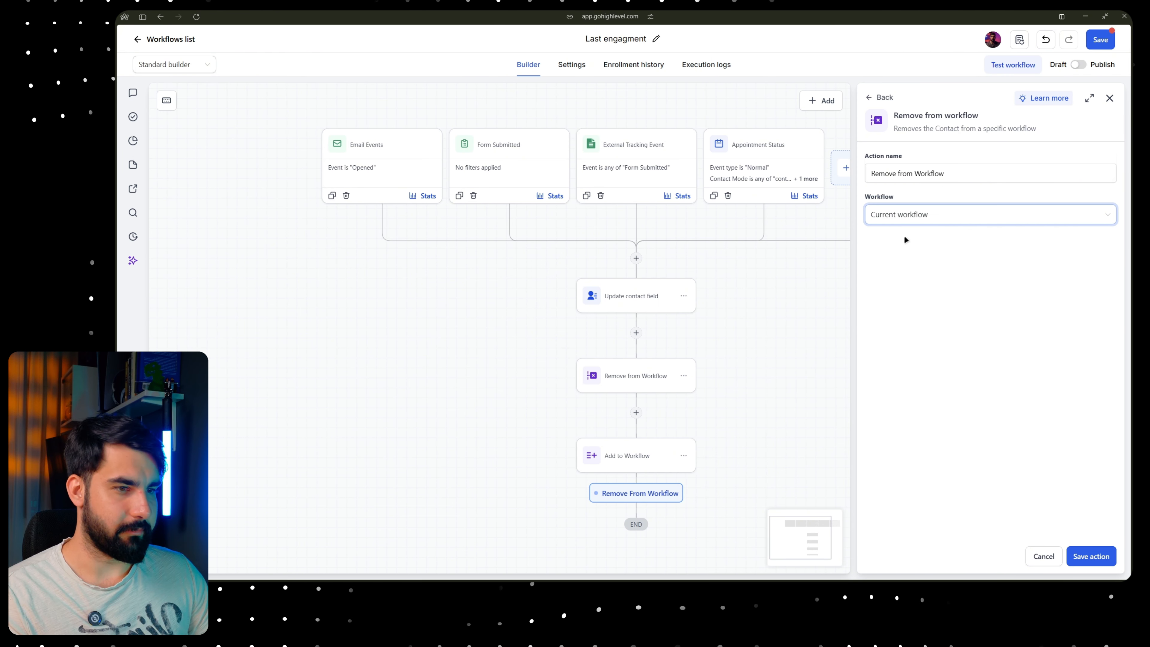
pyautogui.click(1090, 557)
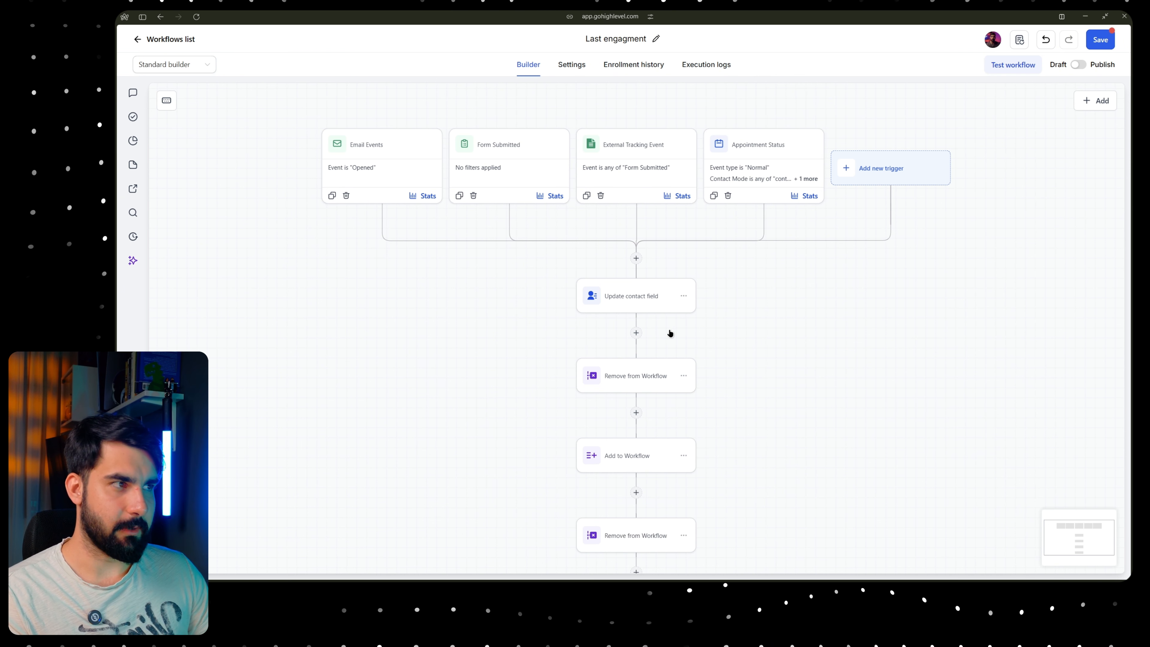
# - Review the action sequence and the workflow's contact re-entry settings, then return to the builder
pyautogui.scroll(-1, 664, 326)
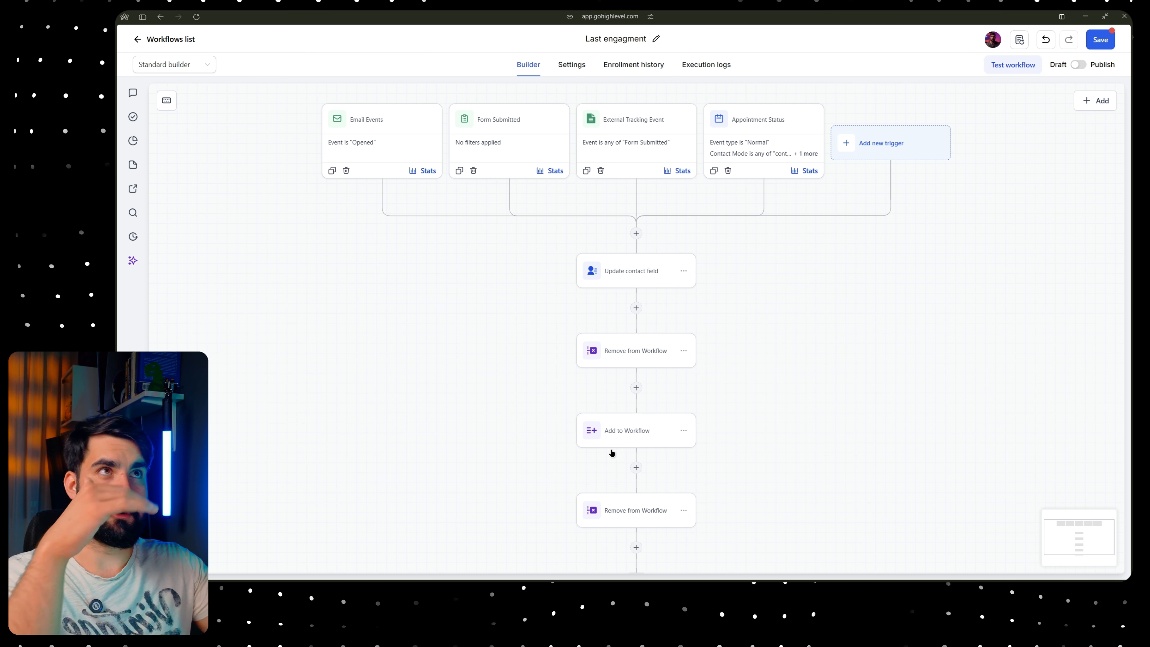
pyautogui.scroll(-1, 619, 435)
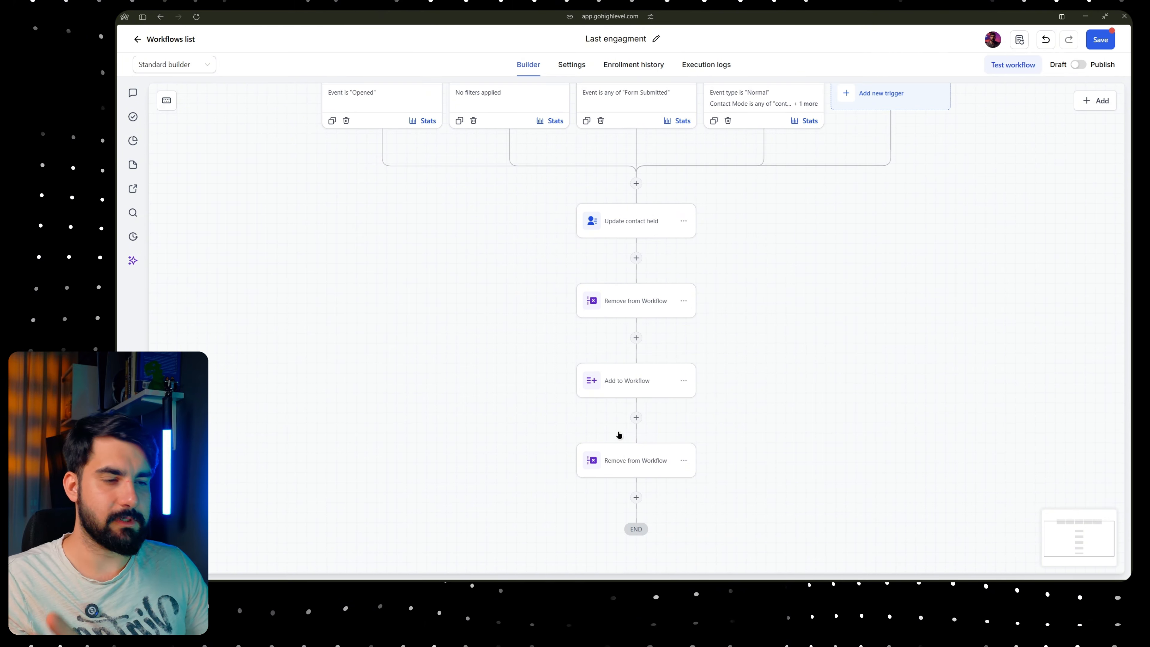
pyautogui.scroll(2, 716, 334)
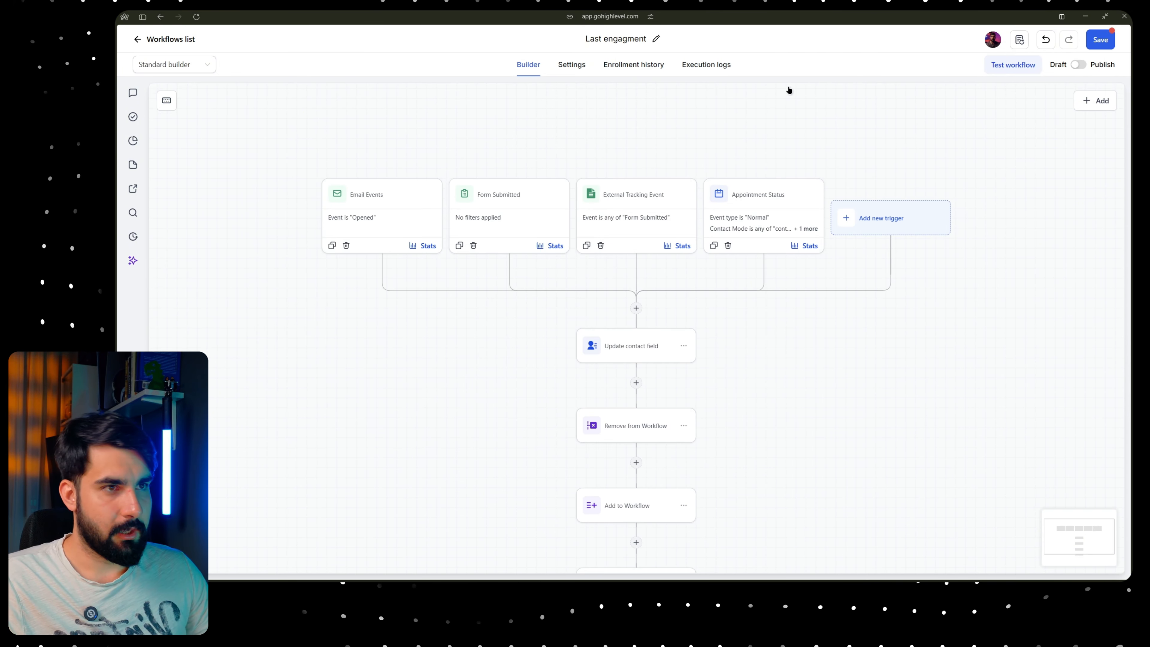
pyautogui.click(572, 65)
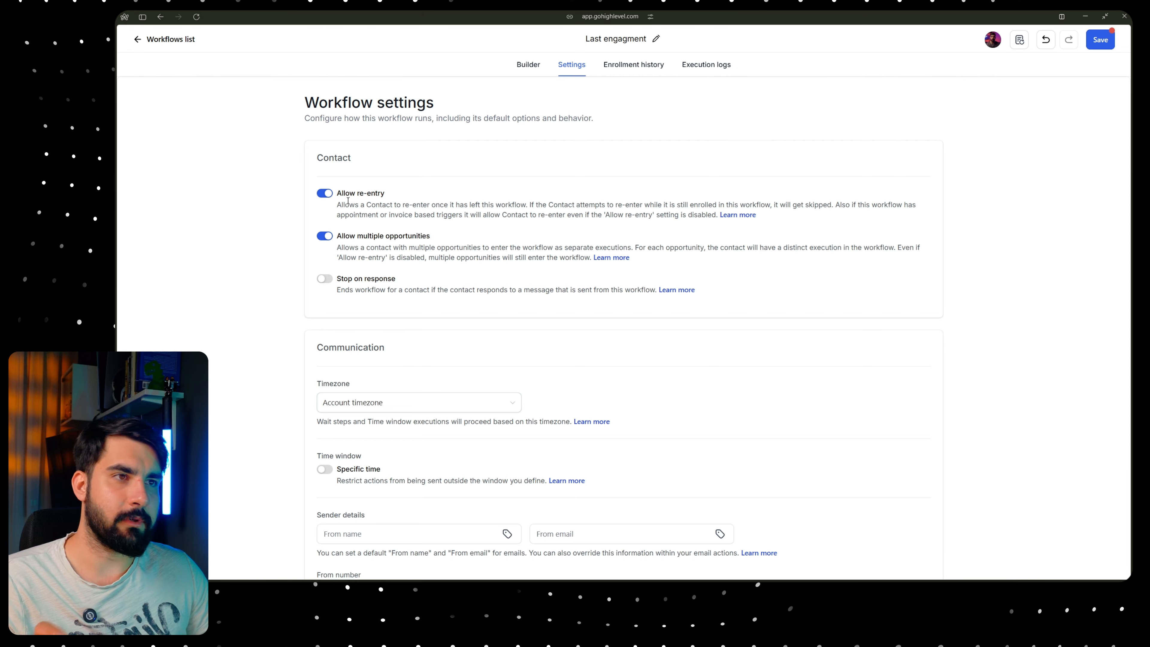
pyautogui.click(522, 71)
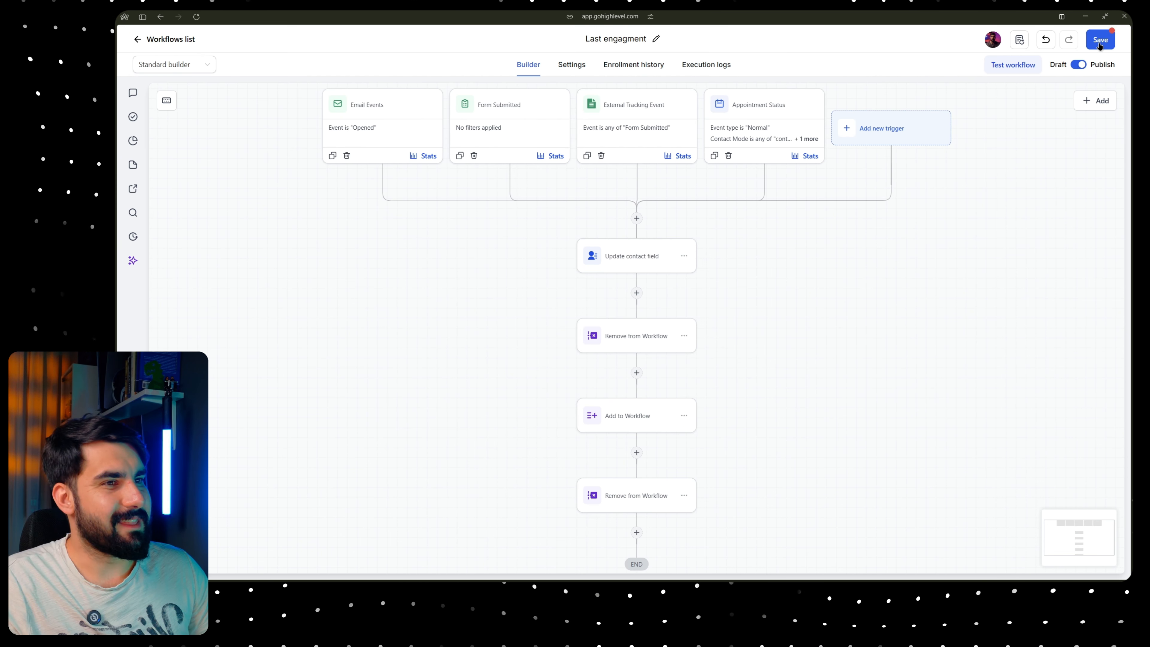
# - Save the Last engagment workflow and open the Database reactivation workflow from the workflows list
pyautogui.click(1100, 41)
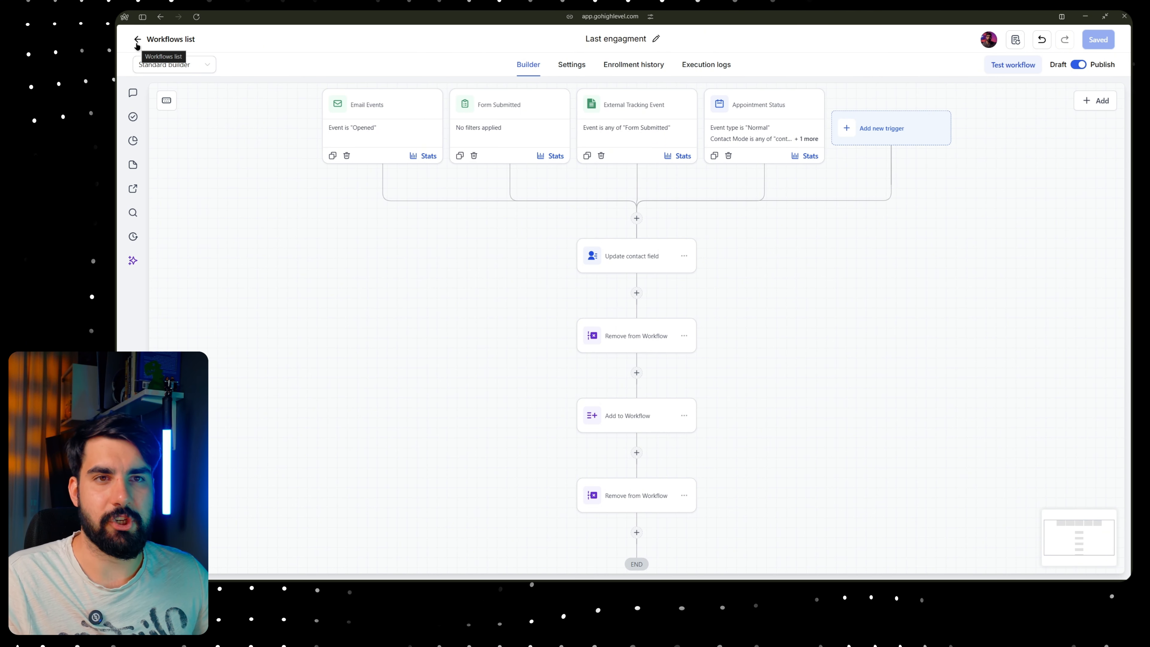
pyautogui.click(137, 41)
pyautogui.click(381, 340)
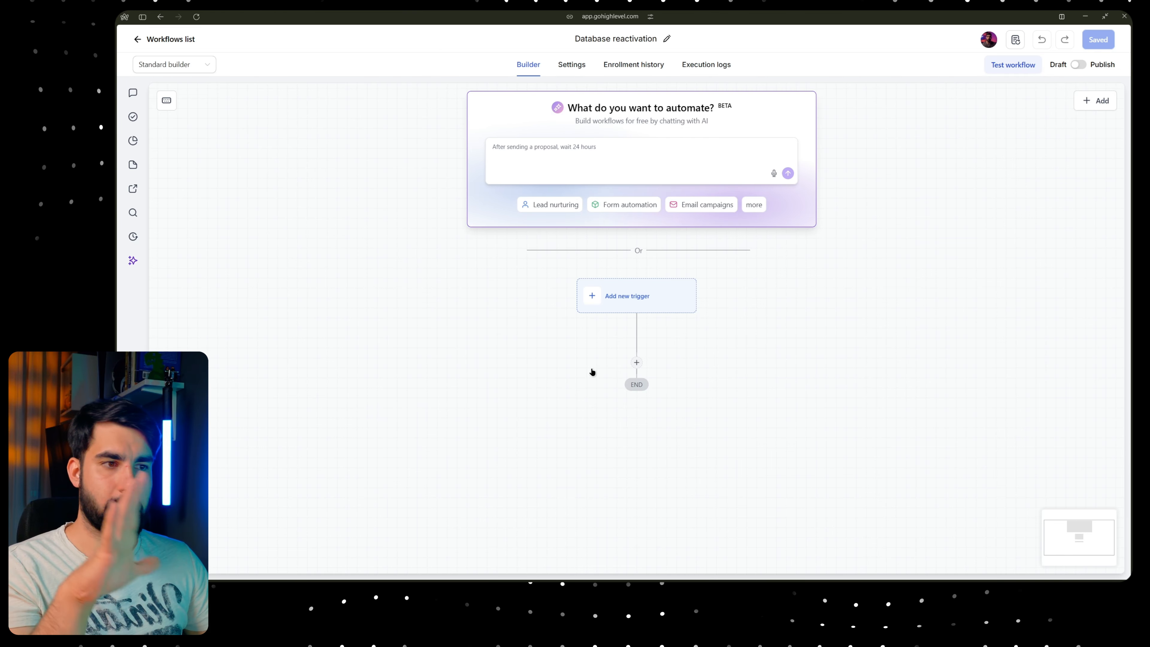
# - Add a Wait action for a set period of 90 days below the trigger placeholder and save it
pyautogui.scroll(-1, 635, 313)
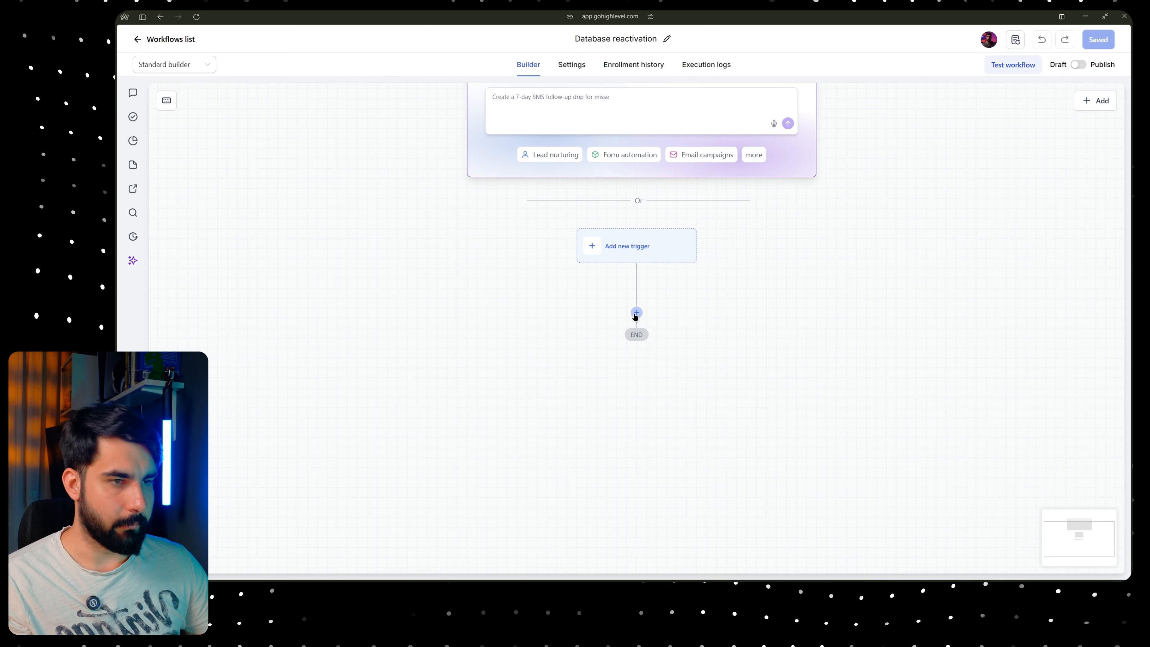
pyautogui.click(636, 314)
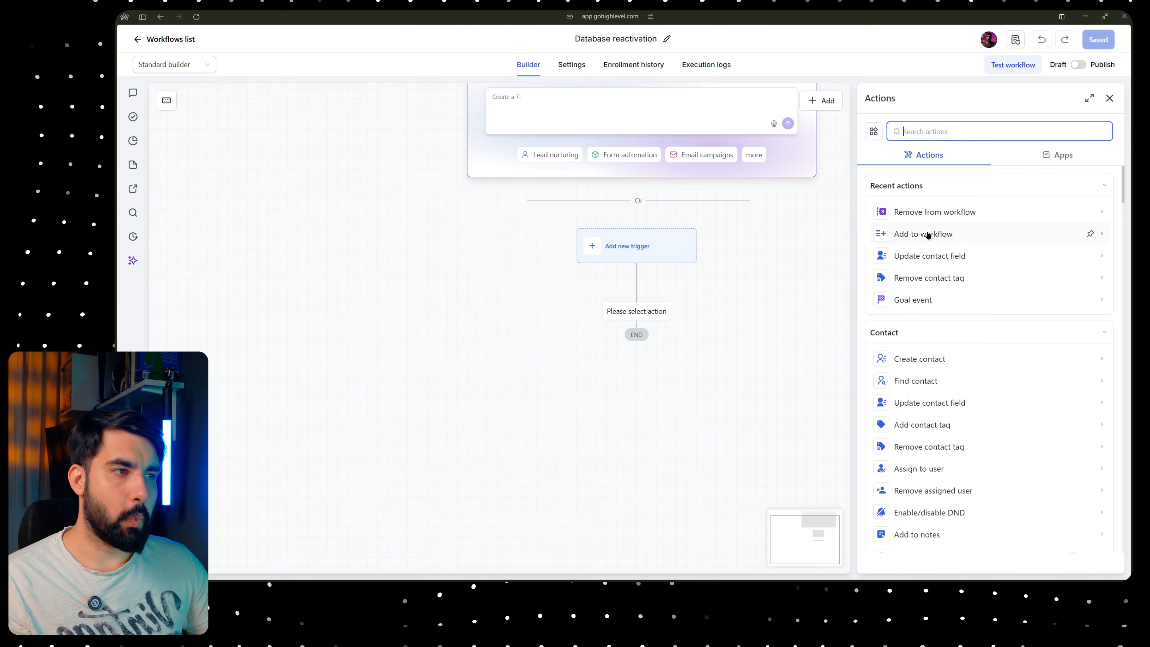
pyautogui.write('wait')
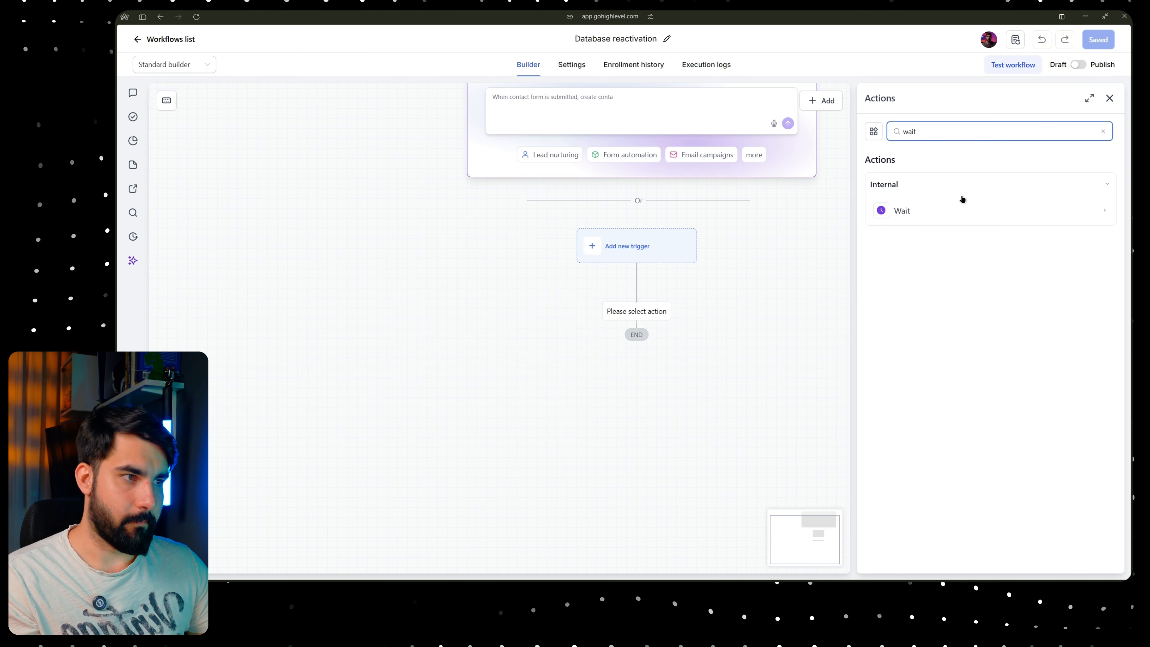
pyautogui.click(957, 205)
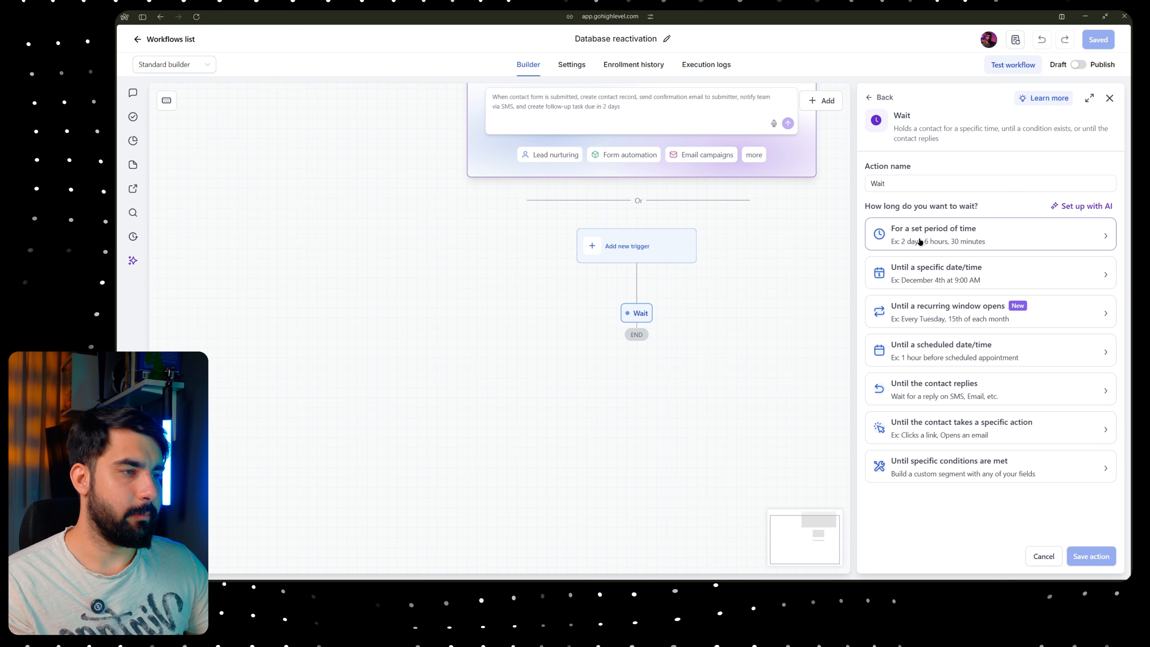
pyautogui.click(920, 241)
pyautogui.click(897, 274)
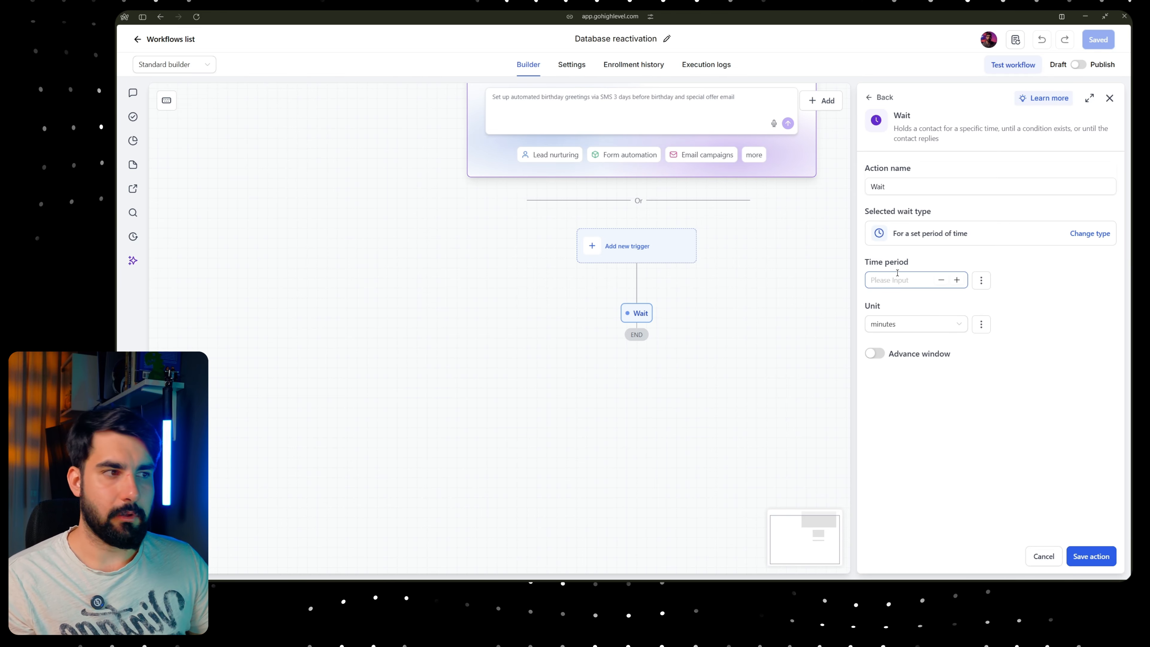
pyautogui.write('90')
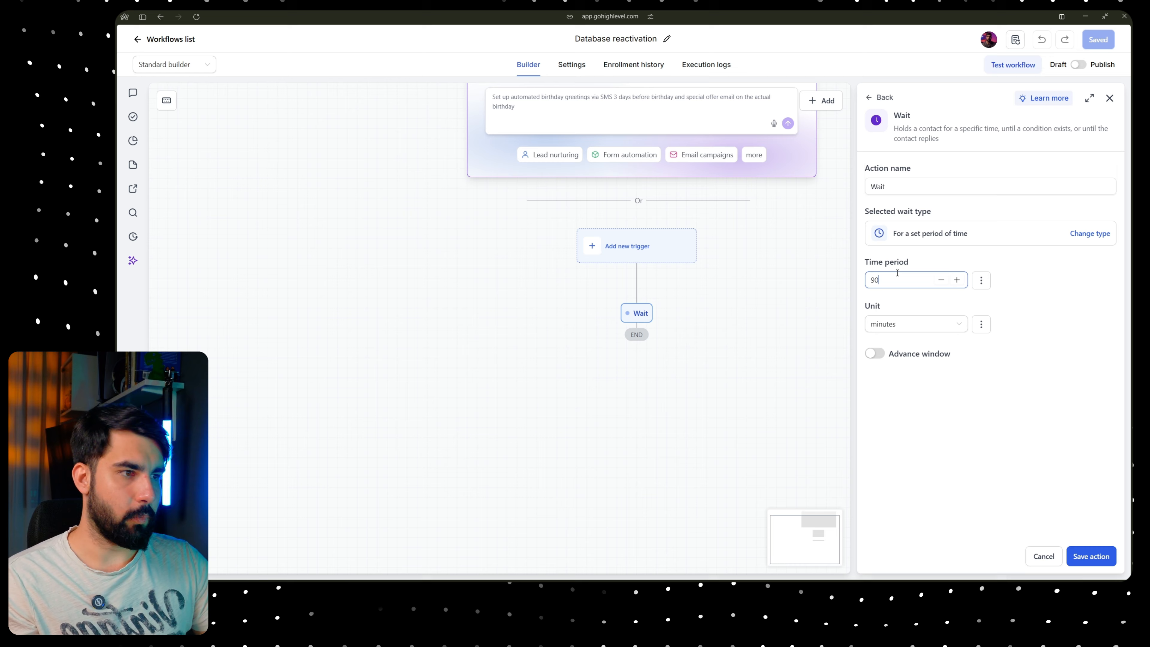
pyautogui.click(898, 325)
pyautogui.click(889, 401)
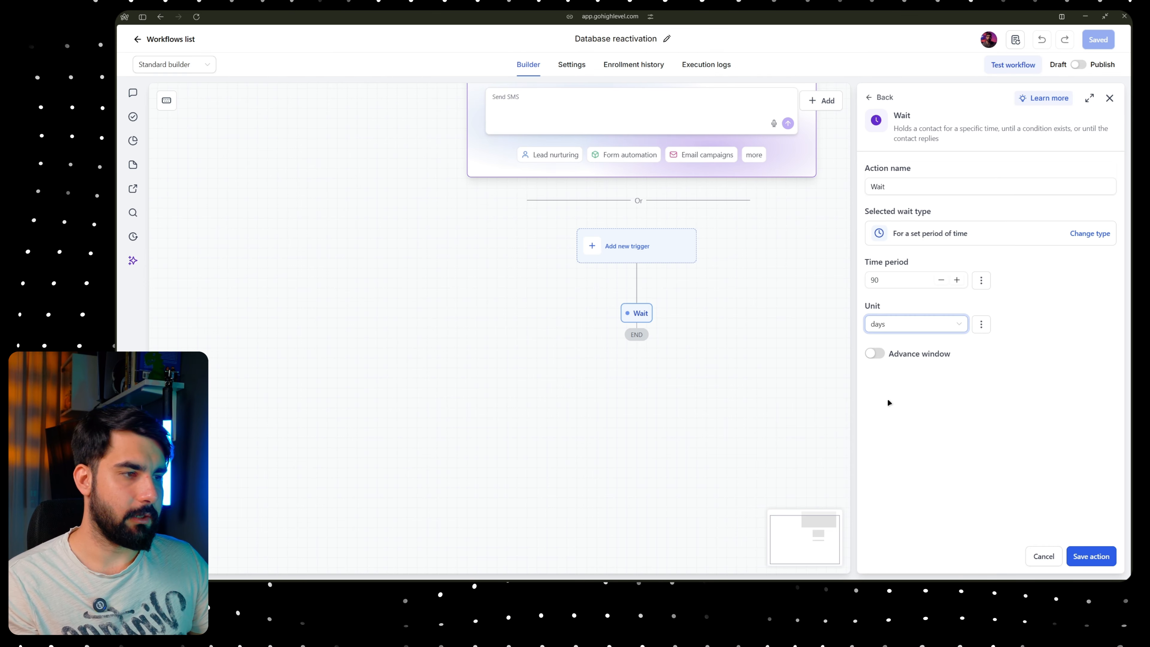
pyautogui.click(1107, 549)
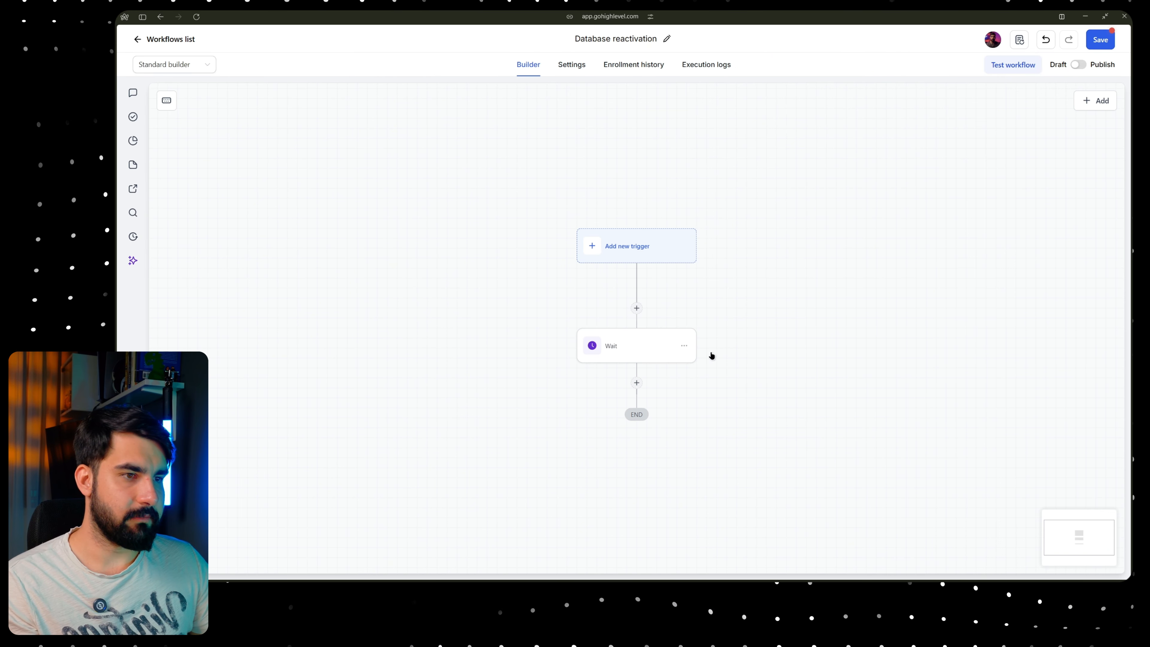
# - Rename the Wait action to "Wait 90 days" and save it
pyautogui.click(664, 346)
pyautogui.click(902, 193)
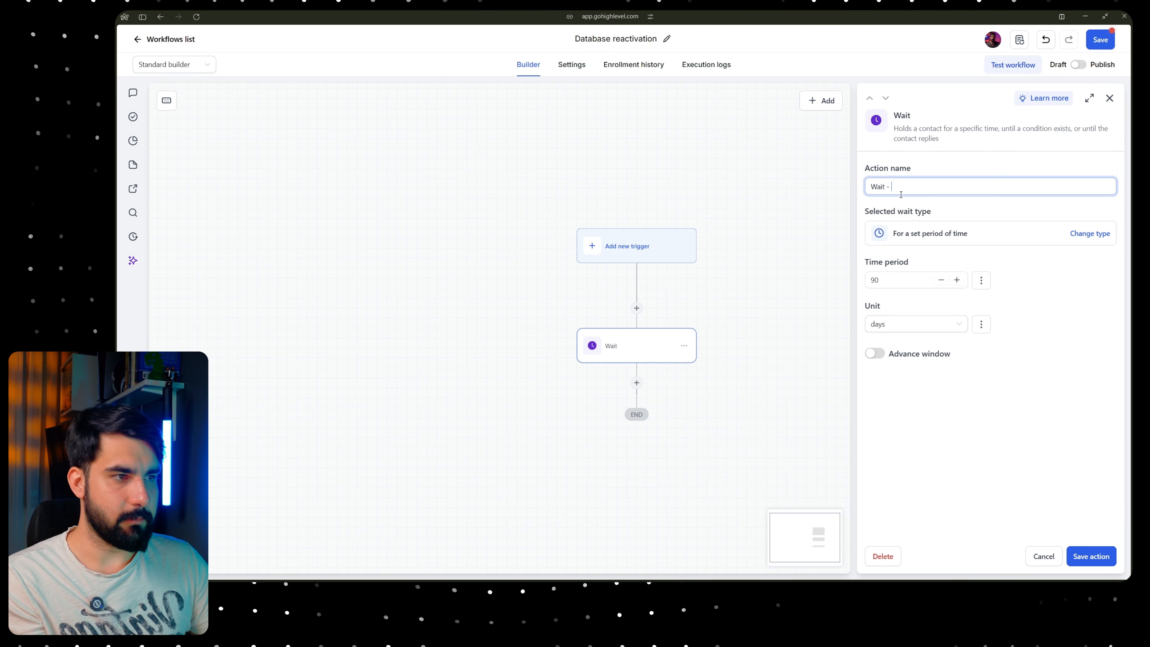
pyautogui.write('90 days')
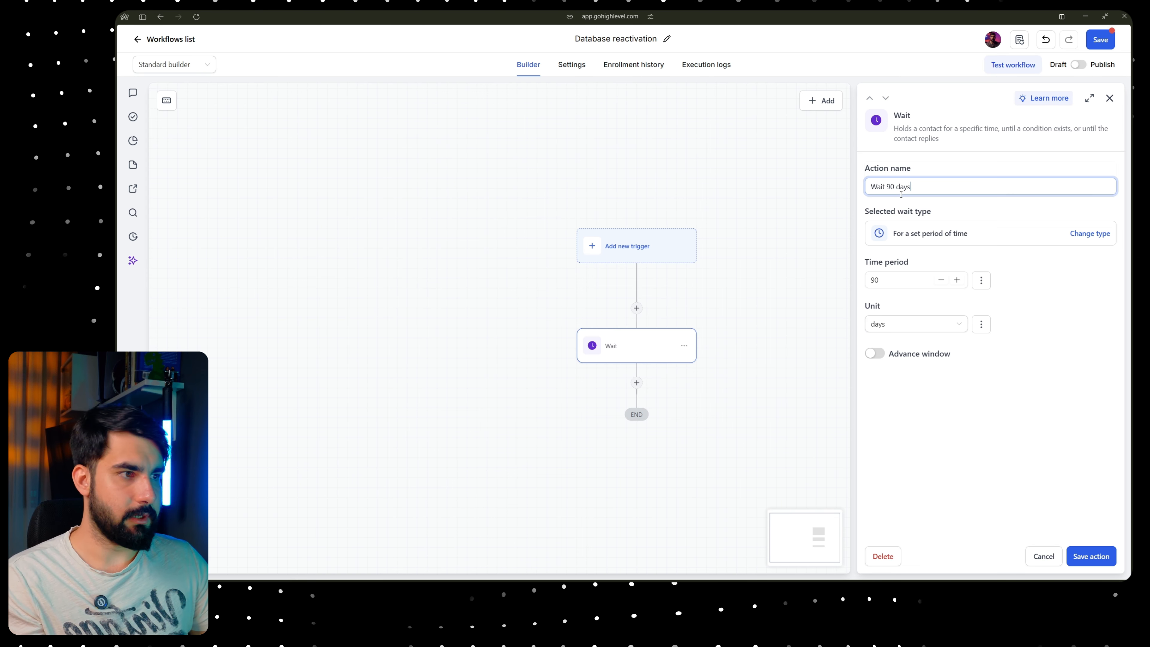
pyautogui.click(1103, 561)
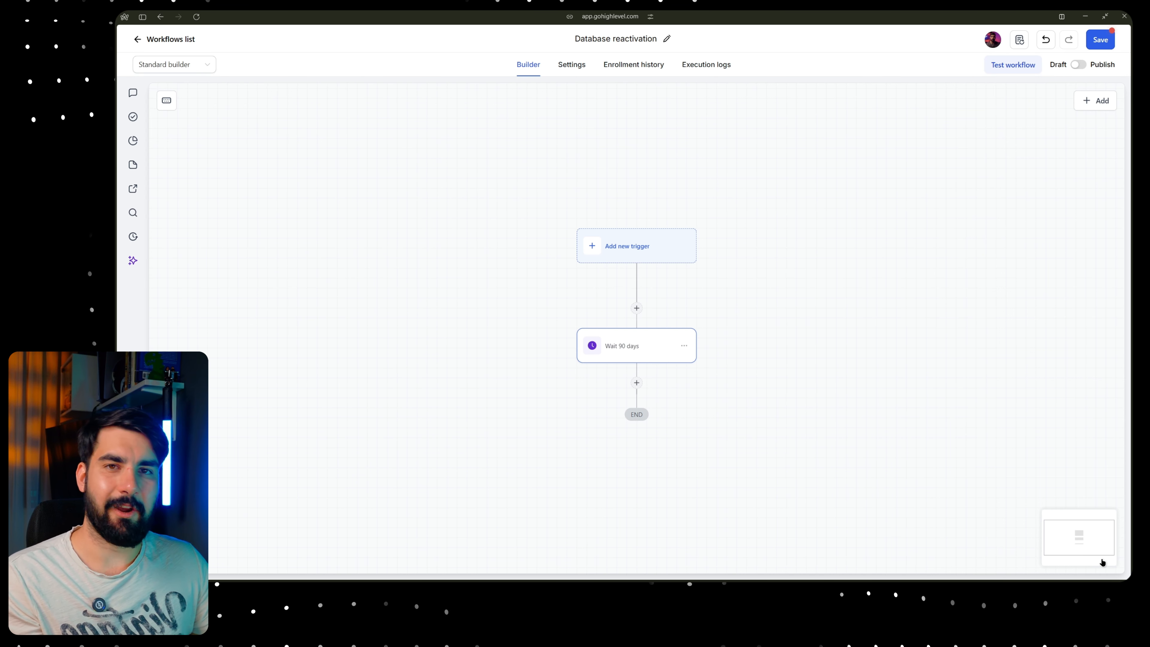
# - Add an If / else action after Wait 90 days, naming it "Engaged?" and its first branch "No"
pyautogui.scroll(-1, 683, 387)
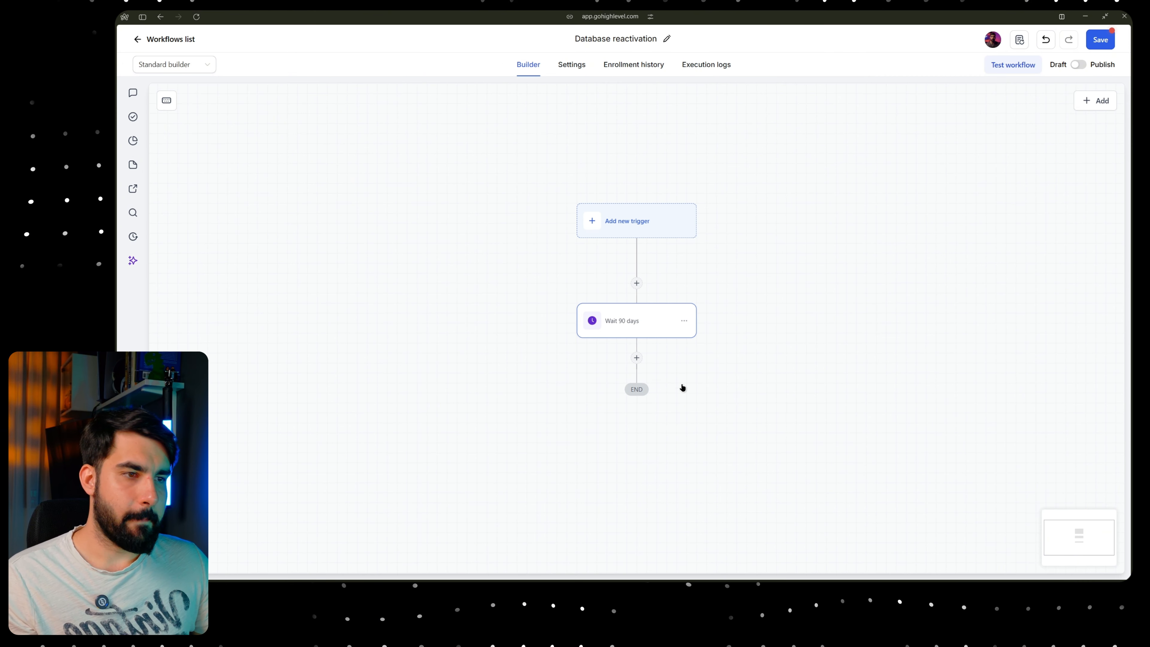
pyautogui.click(644, 361)
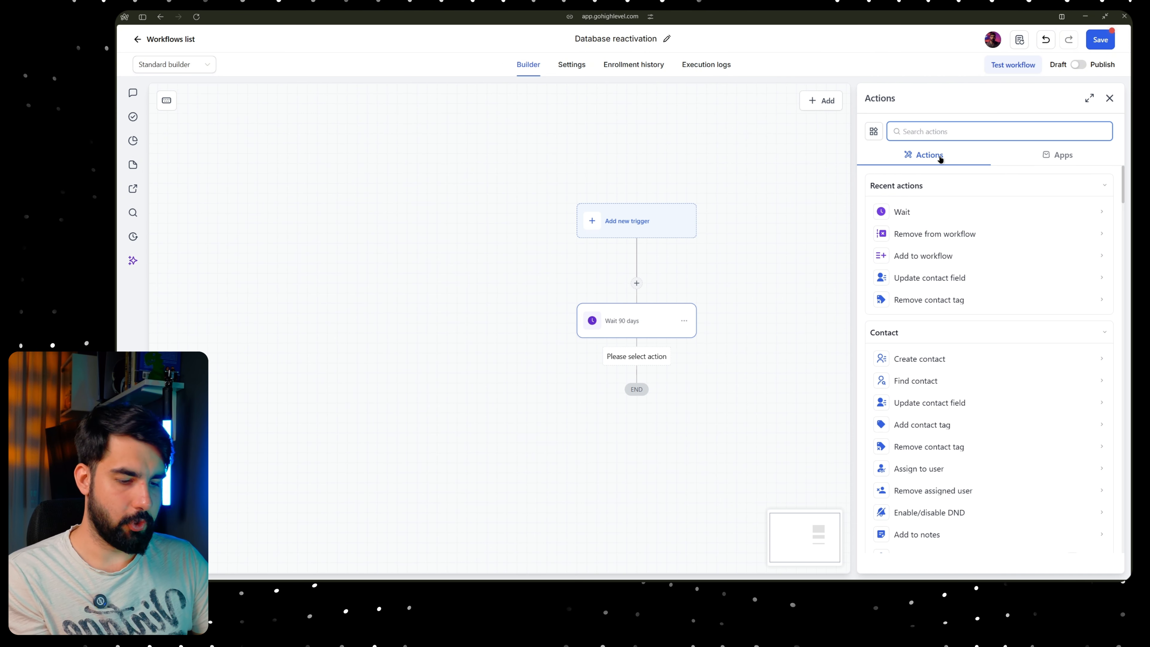
pyautogui.write('if')
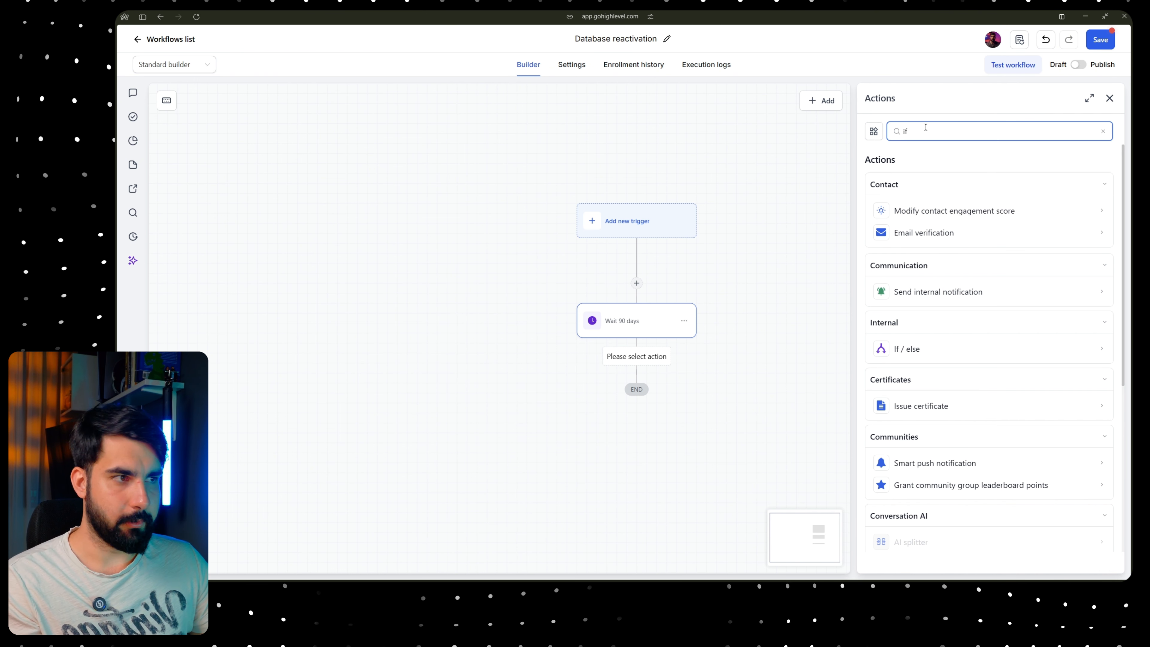
pyautogui.click(919, 347)
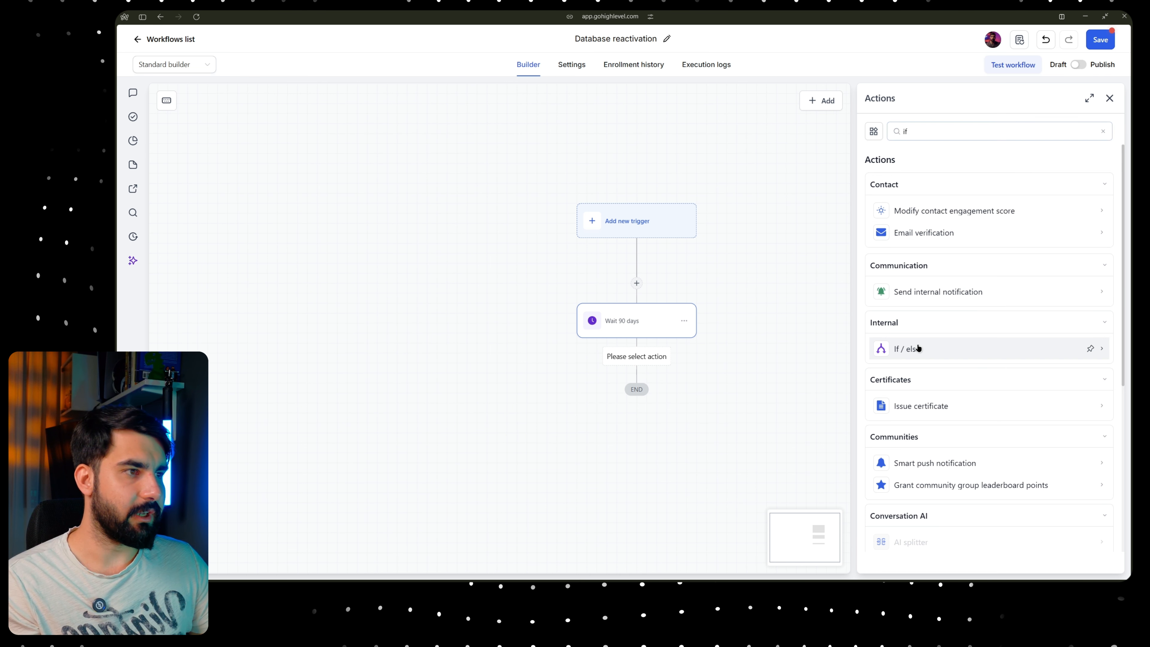
pyautogui.doubleClick(909, 181)
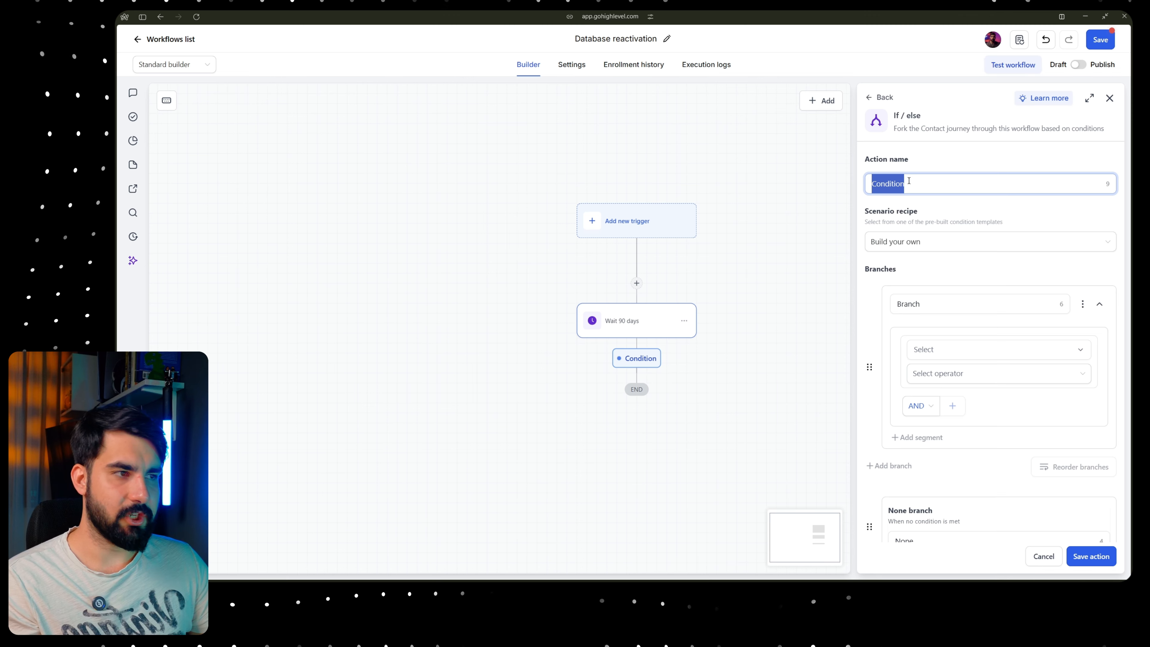
pyautogui.write('Engaged?')
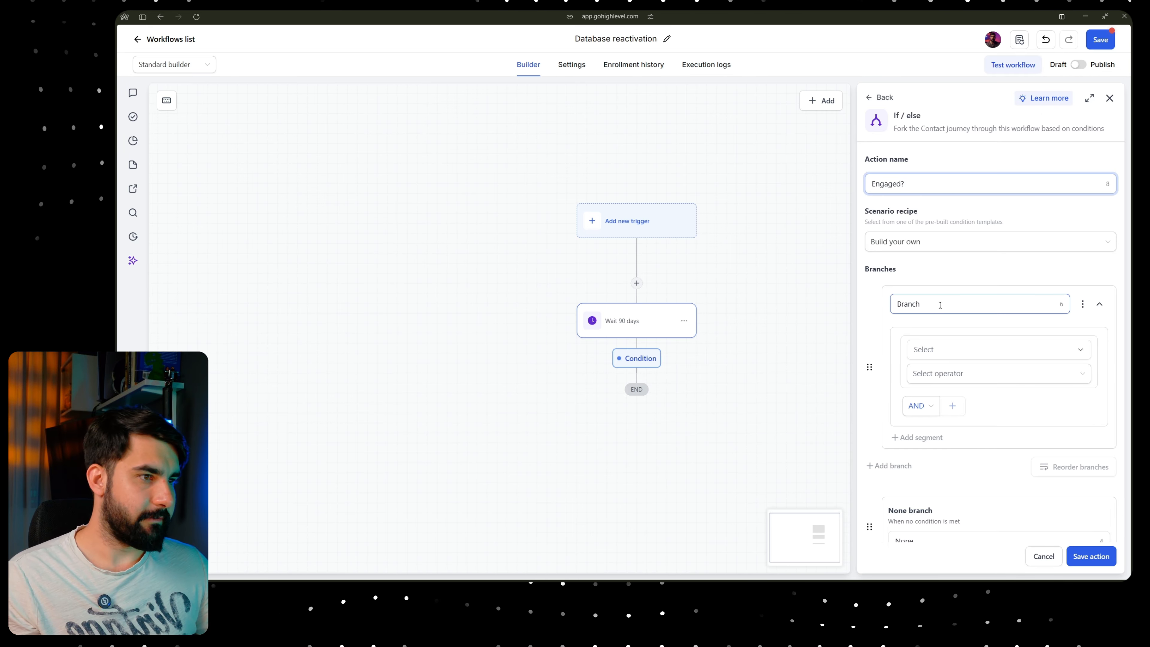
pyautogui.doubleClick(940, 305)
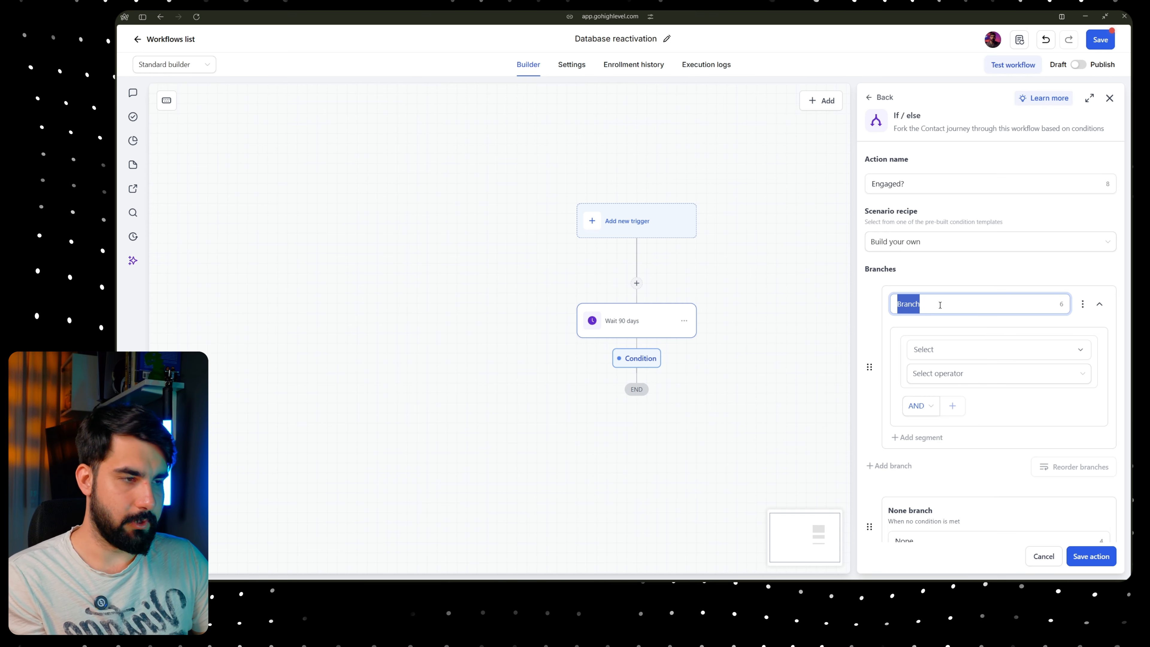
pyautogui.write('No')
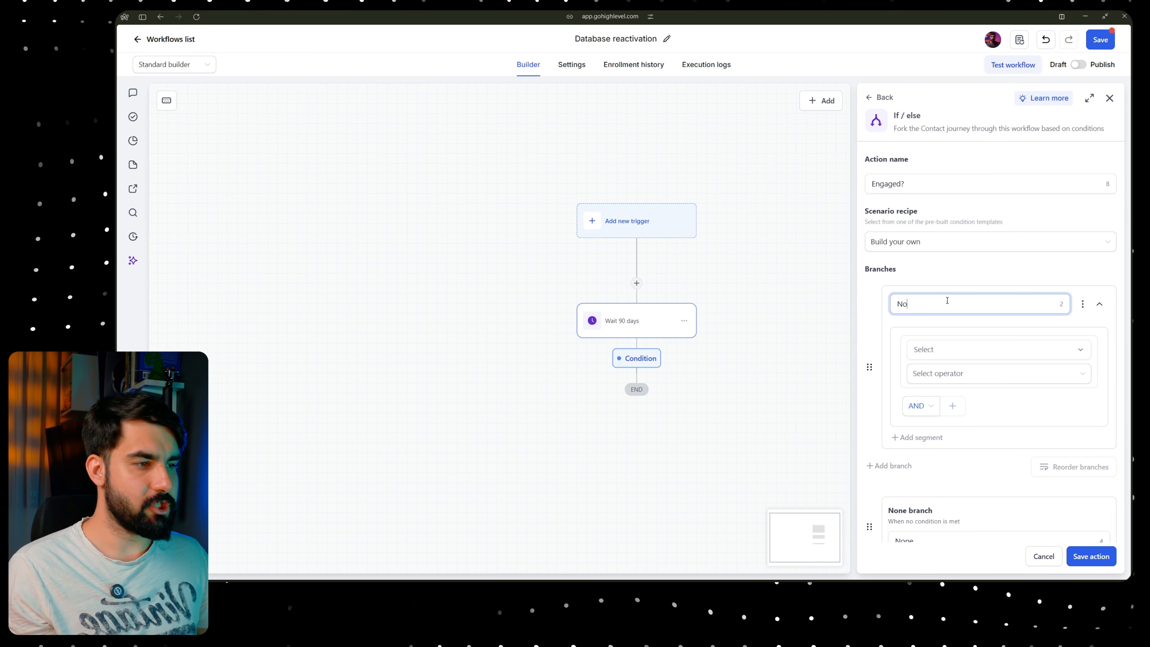
# - Set the No branch condition to Last Engagement Is Before 90 Days and save the action
pyautogui.click(946, 350)
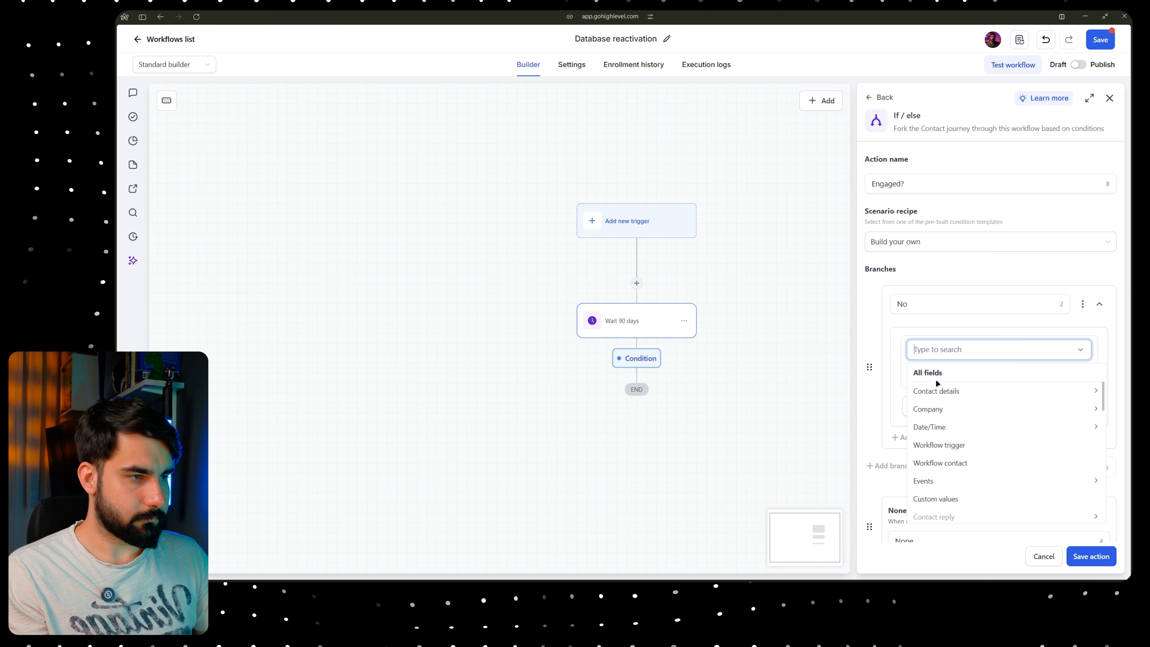
pyautogui.write('last')
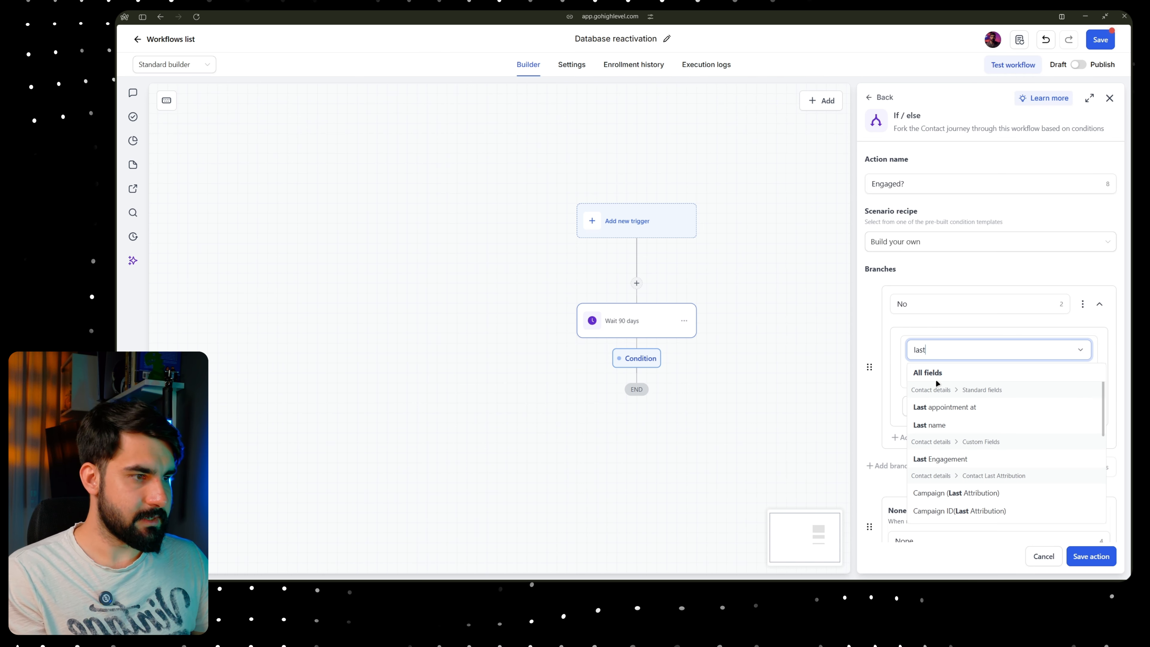
pyautogui.click(937, 457)
pyautogui.click(934, 379)
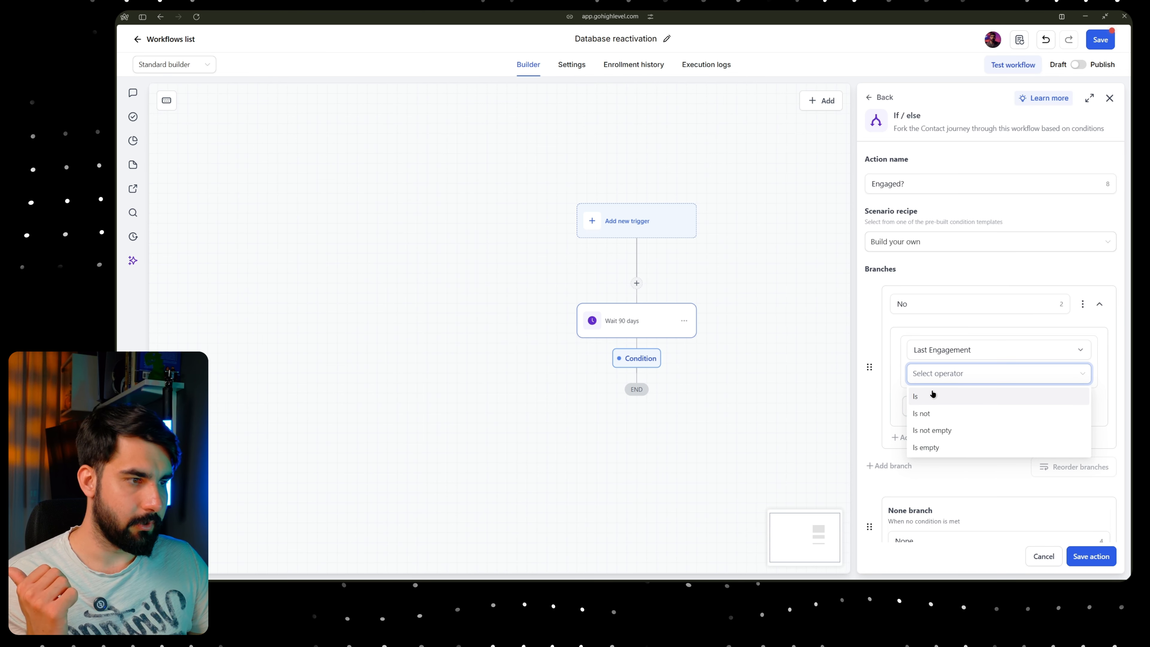
pyautogui.click(930, 401)
pyautogui.click(930, 399)
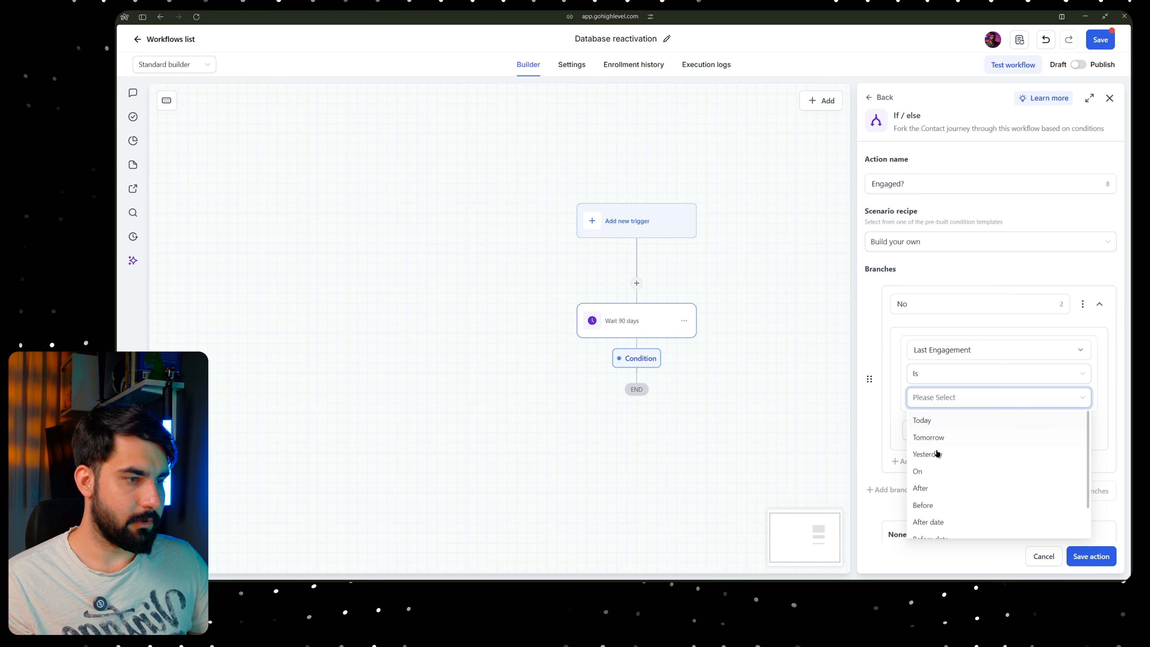
pyautogui.click(934, 472)
pyautogui.click(987, 398)
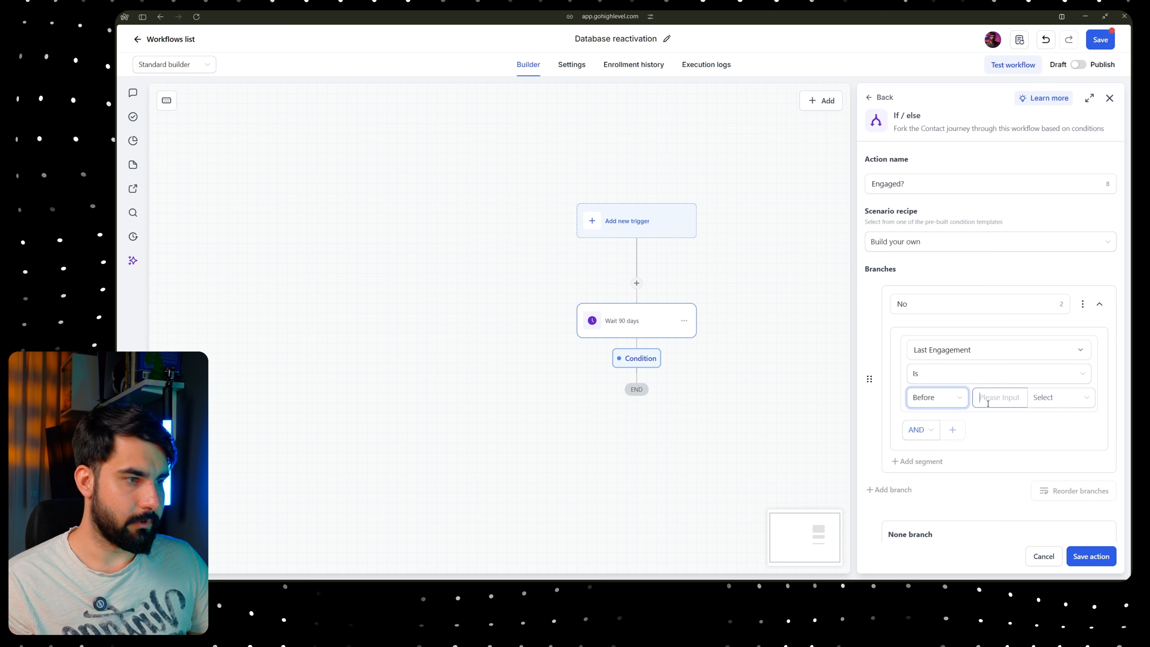
pyautogui.write('9')
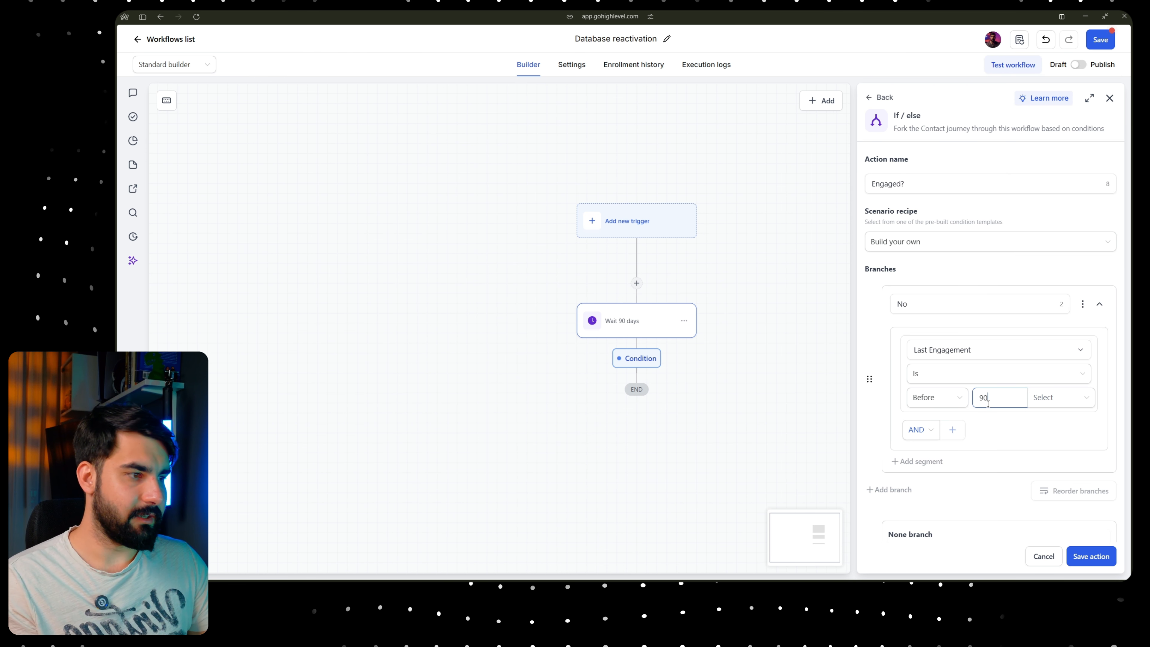
pyautogui.write('0')
pyautogui.click(1060, 398)
pyautogui.click(1058, 425)
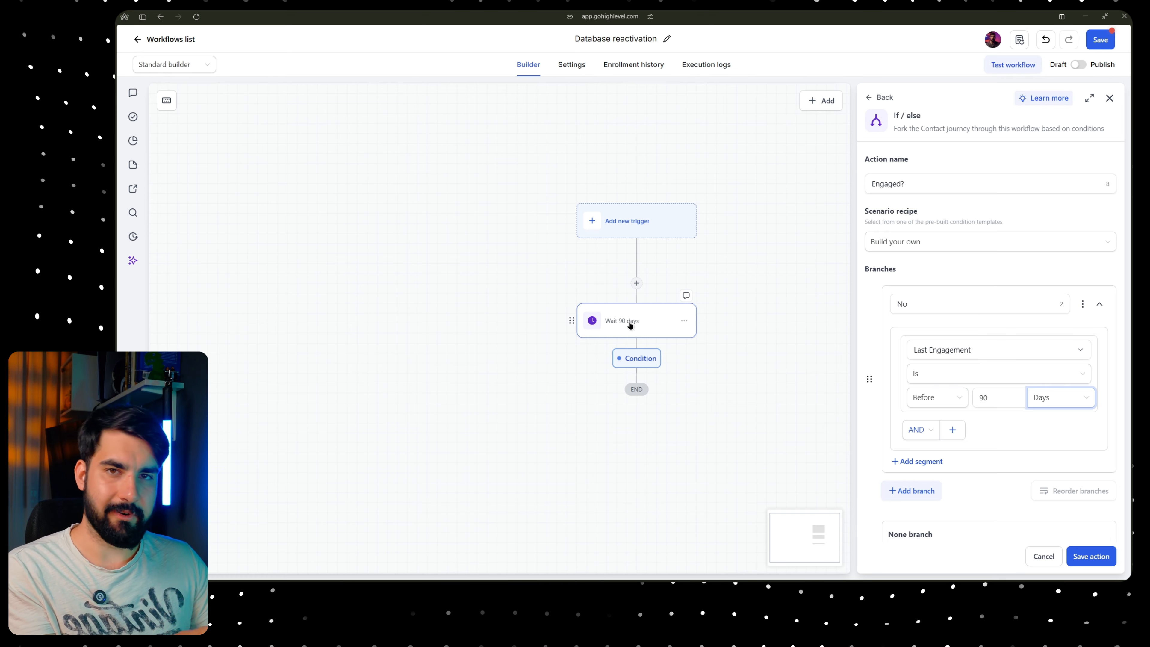
pyautogui.click(1093, 557)
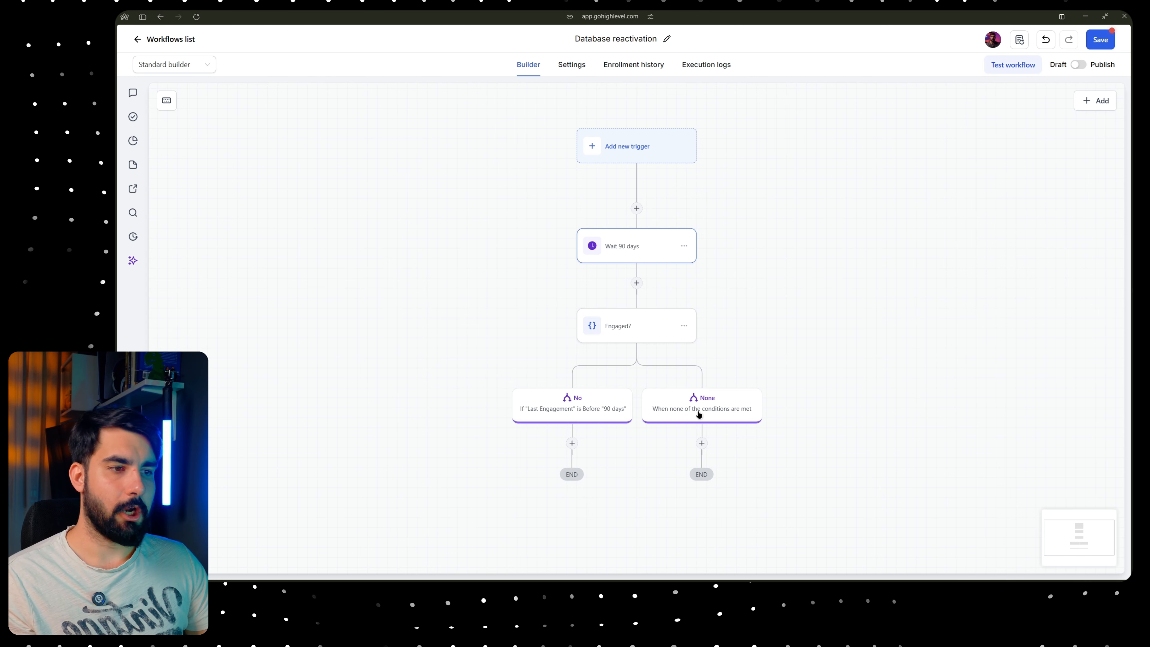
pyautogui.scroll(-2, 699, 414)
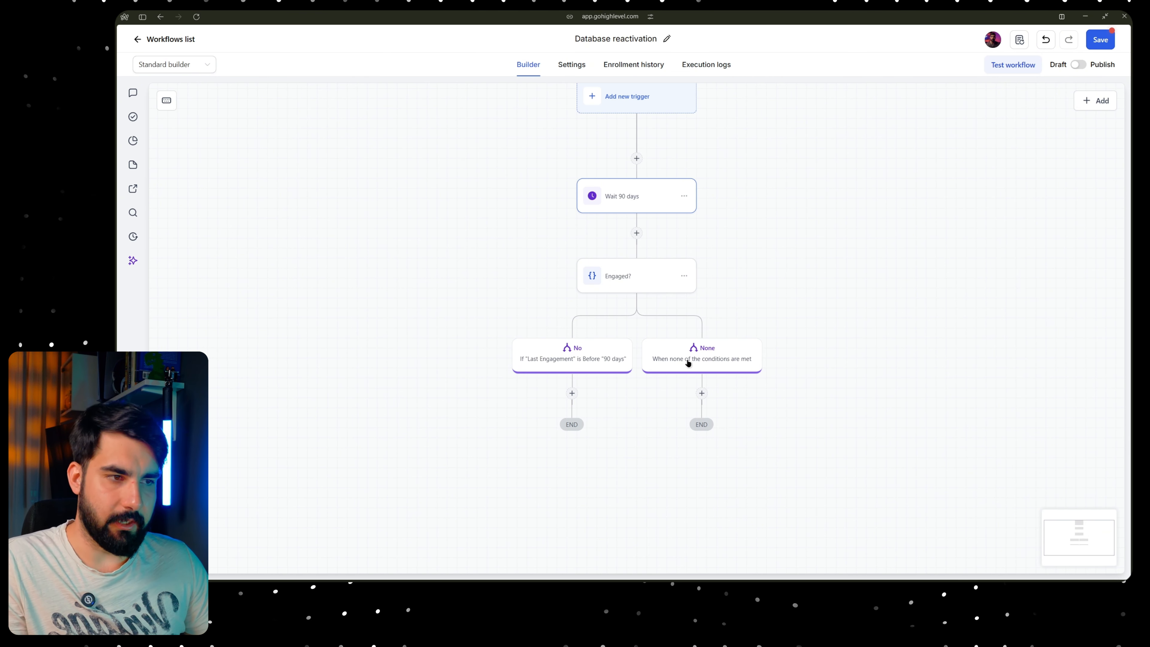
pyautogui.scroll(3, 718, 363)
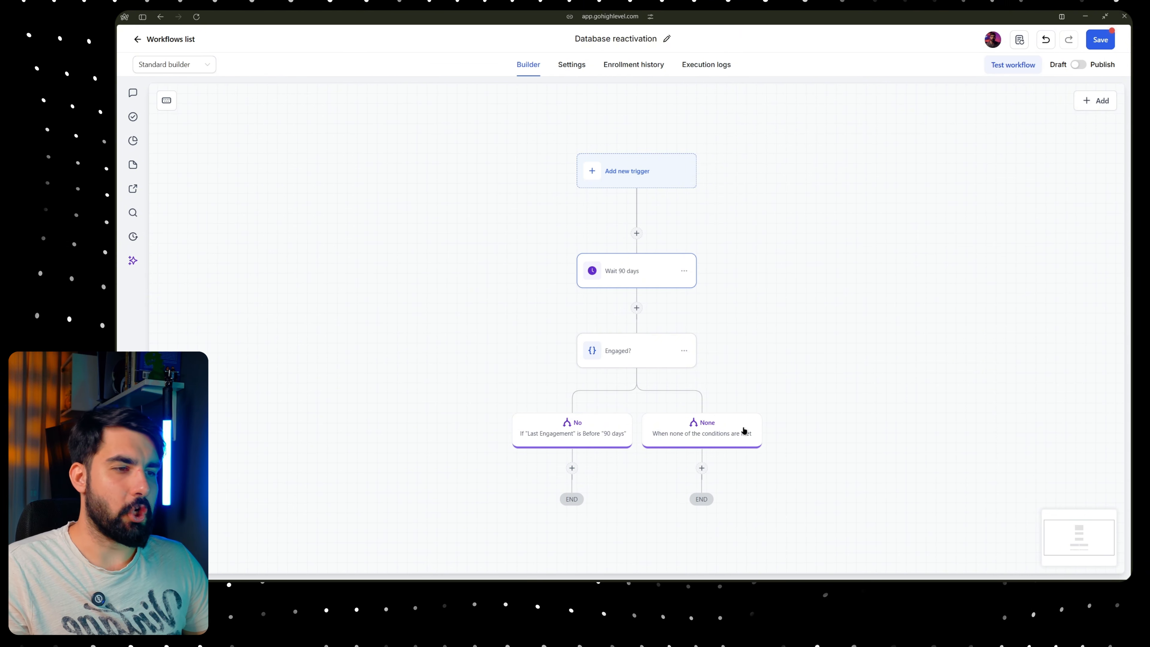
pyautogui.scroll(-1, 741, 431)
pyautogui.scroll(-2, 724, 422)
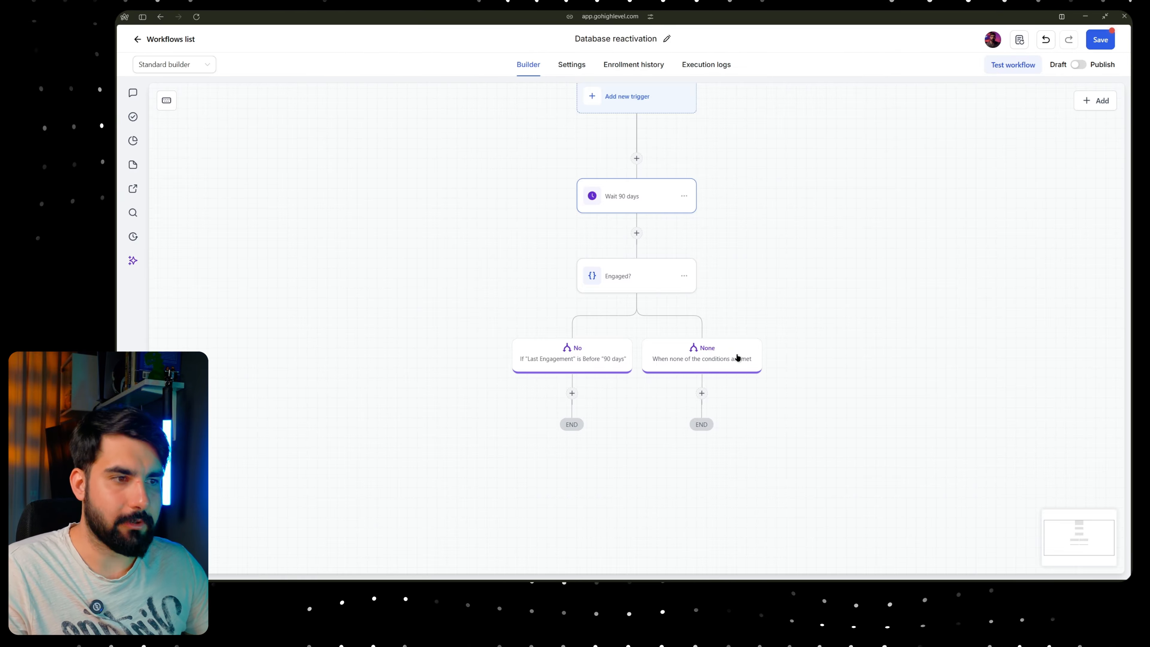
# - Add a Send internal notification action of type Email on the None branch
pyautogui.click(702, 393)
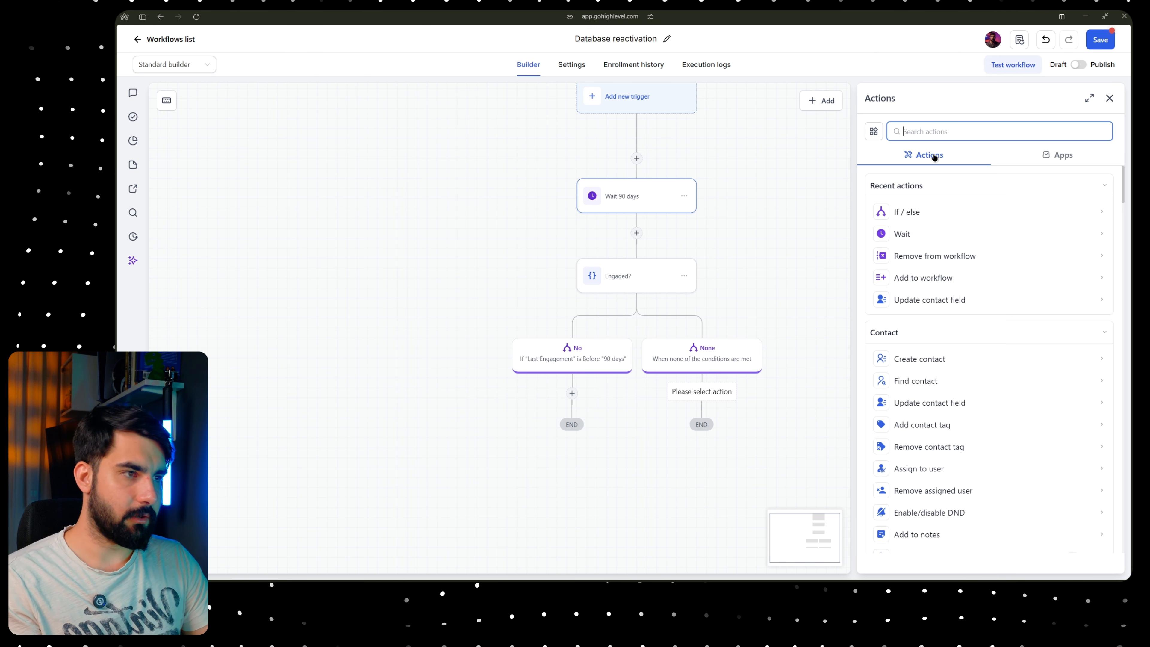
pyautogui.write('ex')
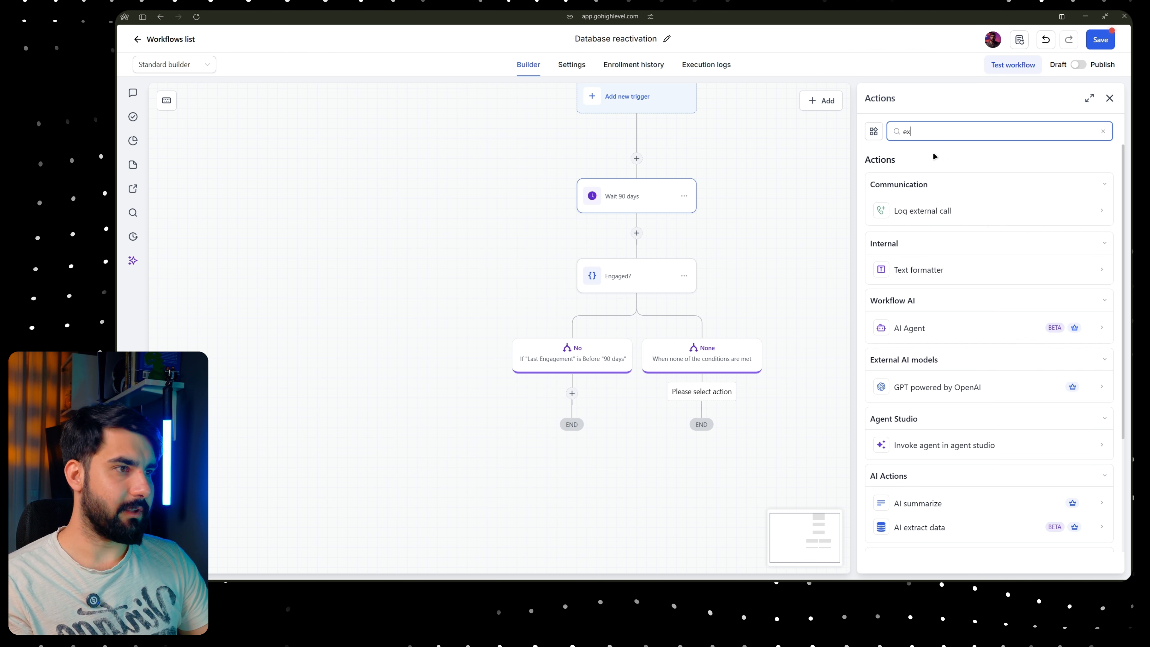
pyautogui.press('BackSpace')
pyautogui.press('BackSpace')
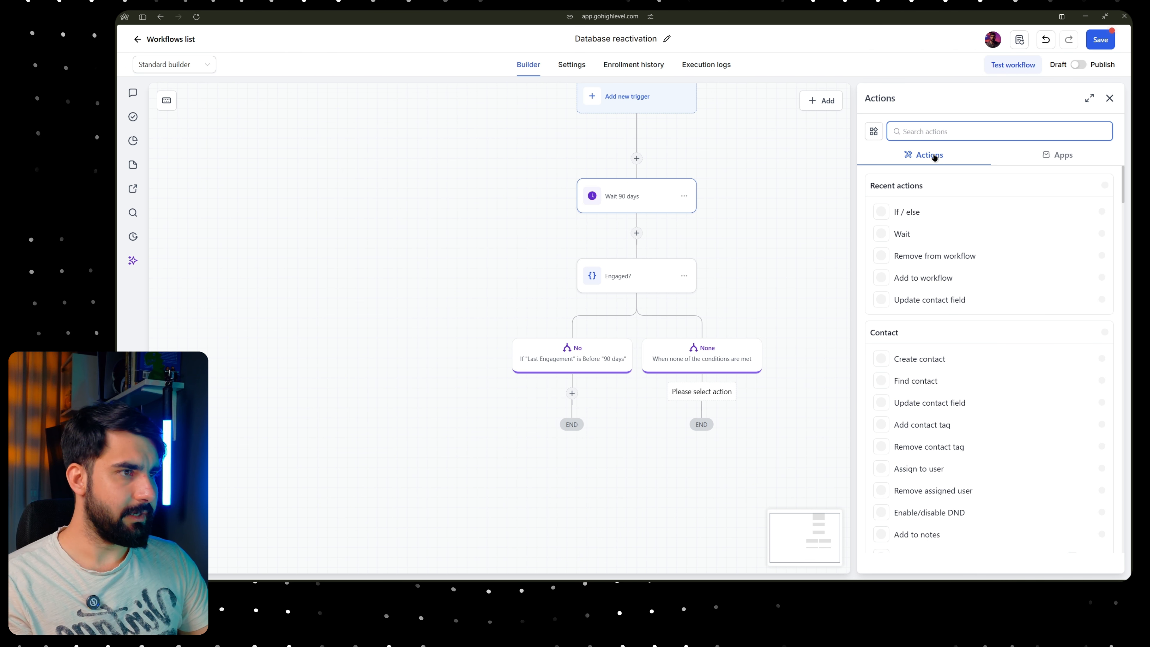
pyautogui.write('inte')
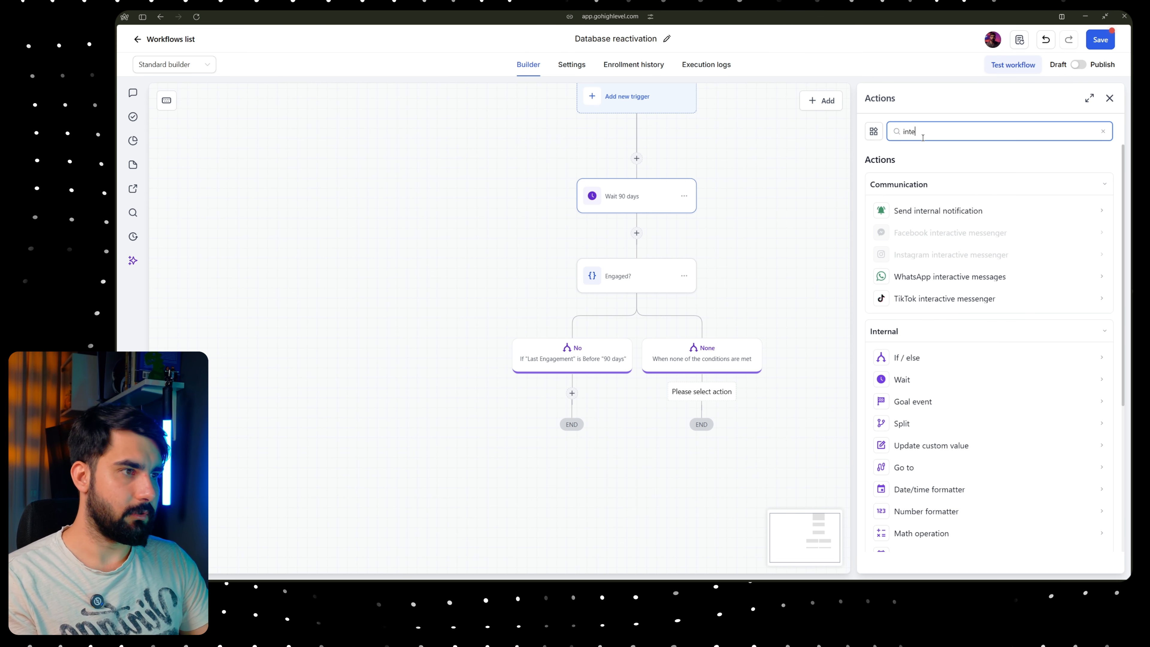
pyautogui.click(932, 205)
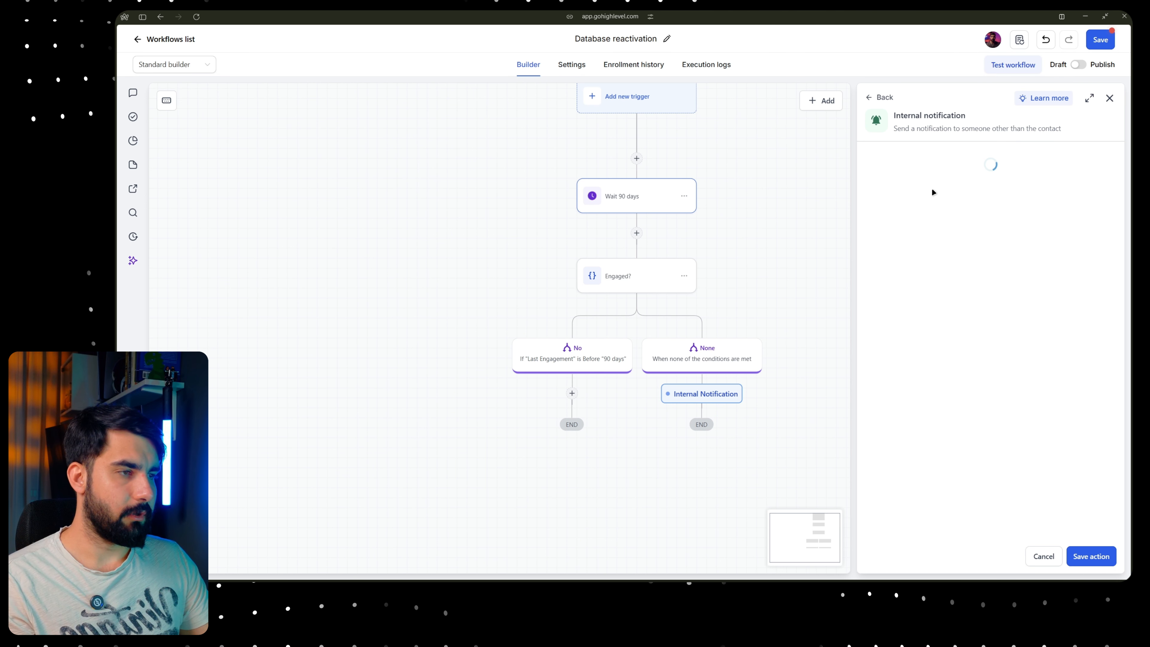
pyautogui.click(927, 215)
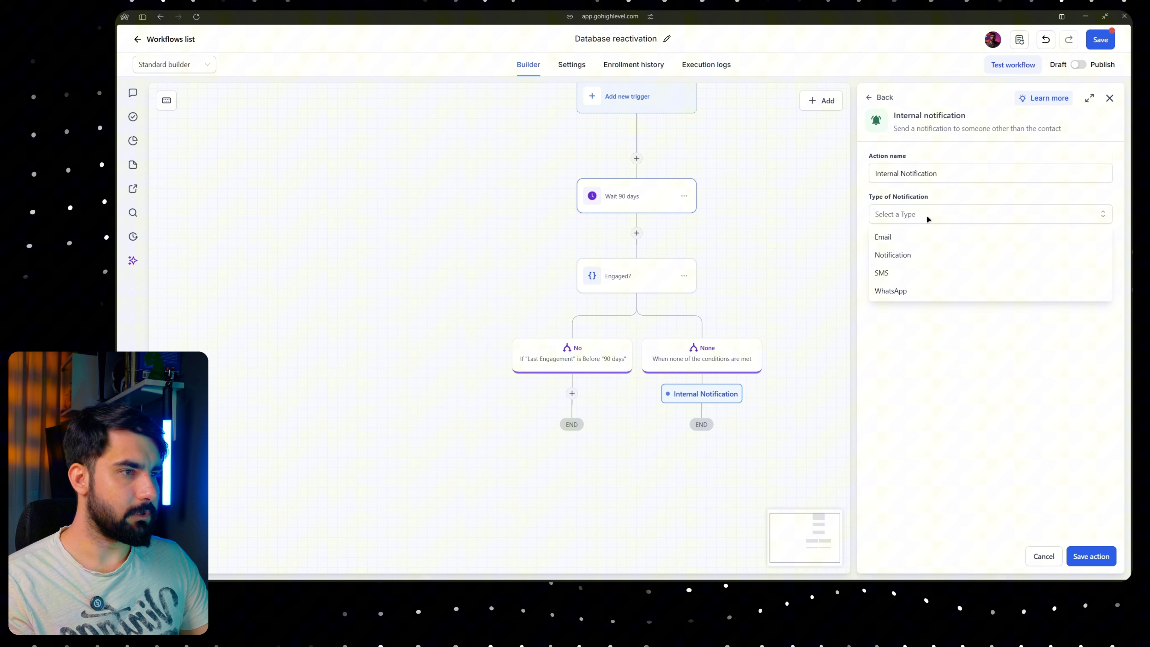
pyautogui.click(921, 237)
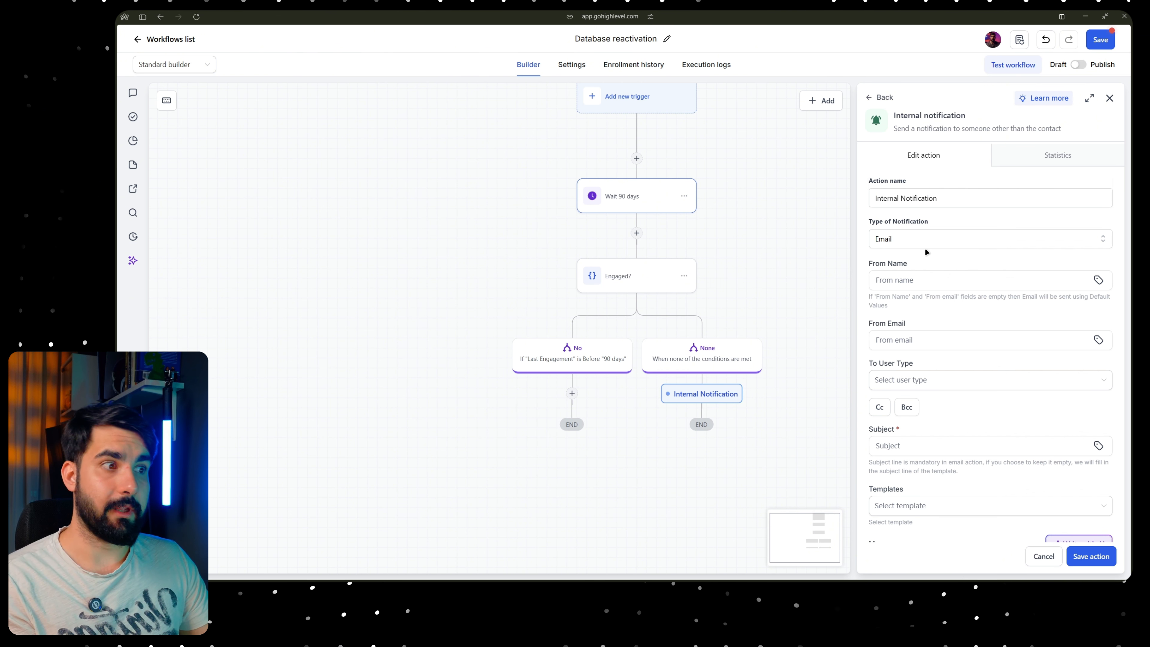
# - Set the internal notification's email subject to "hey check database reactivation"
pyautogui.click(906, 445)
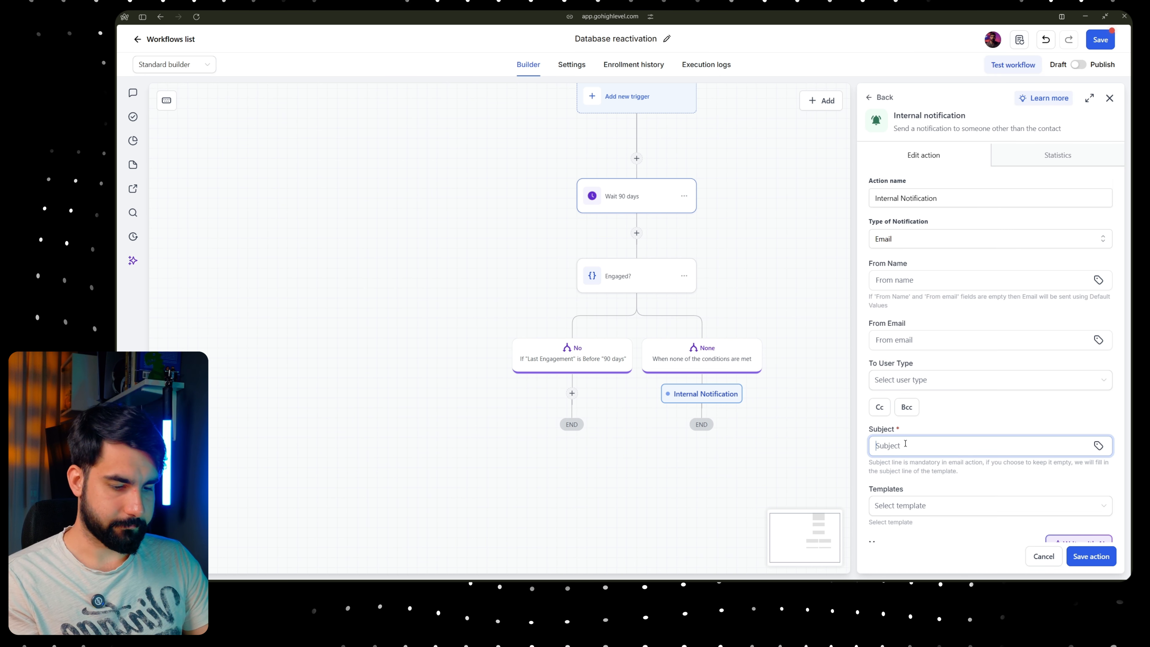
pyautogui.write('hey ')
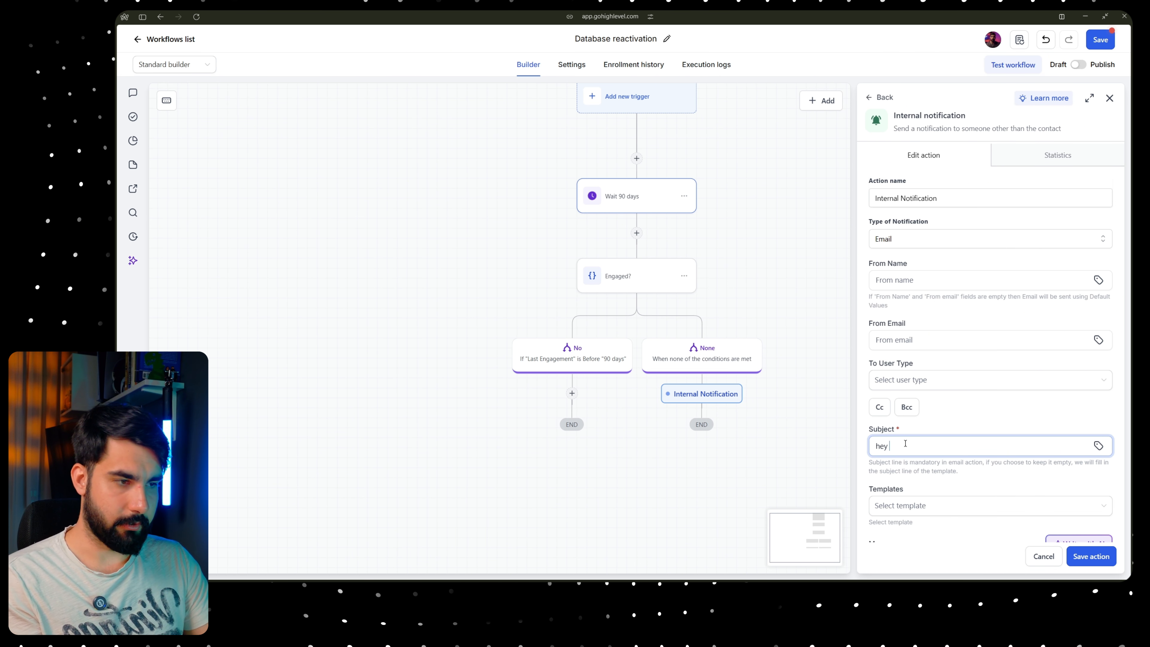
pyautogui.write('check data')
pyautogui.write('ba')
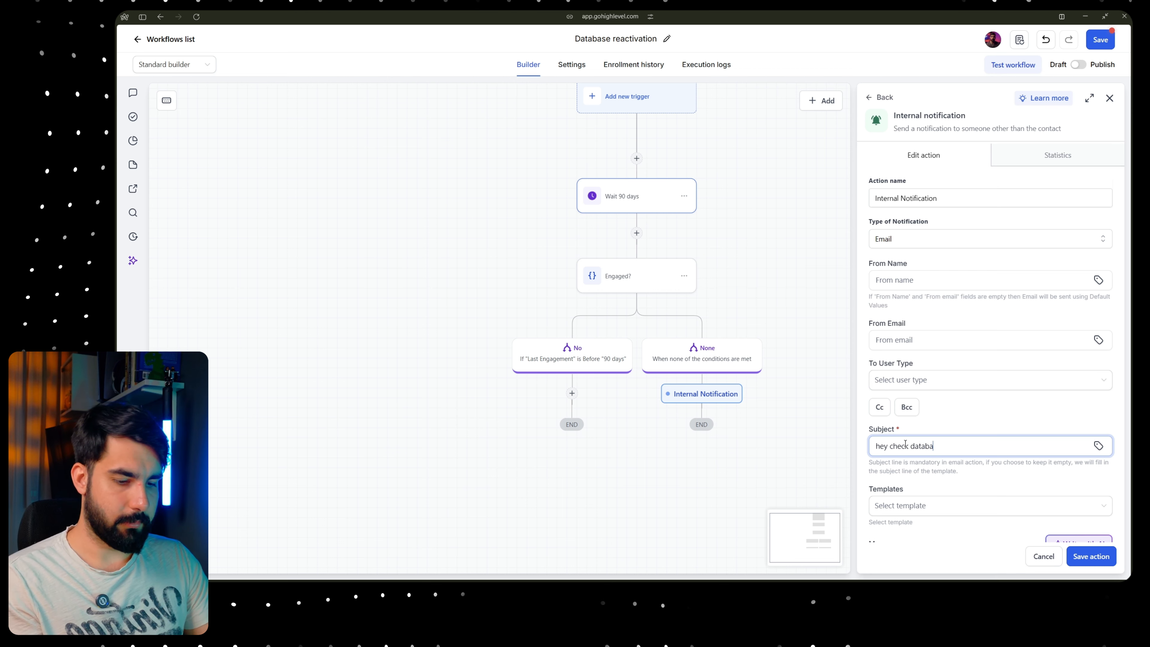
pyautogui.write('sereactivation')
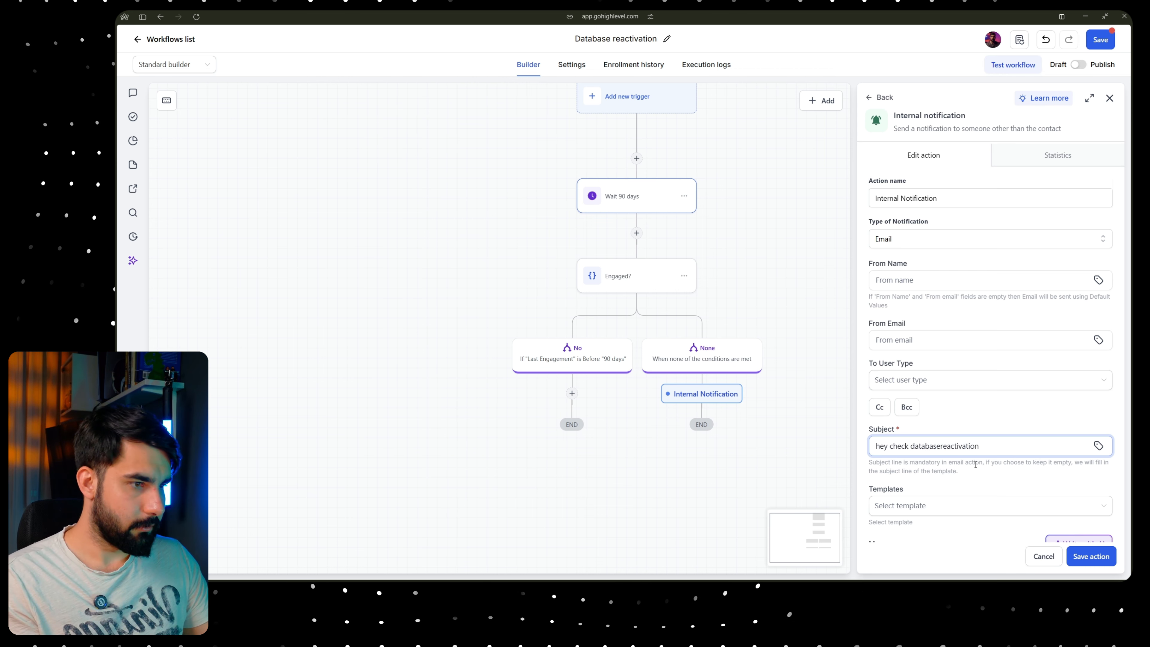
pyautogui.click(942, 447)
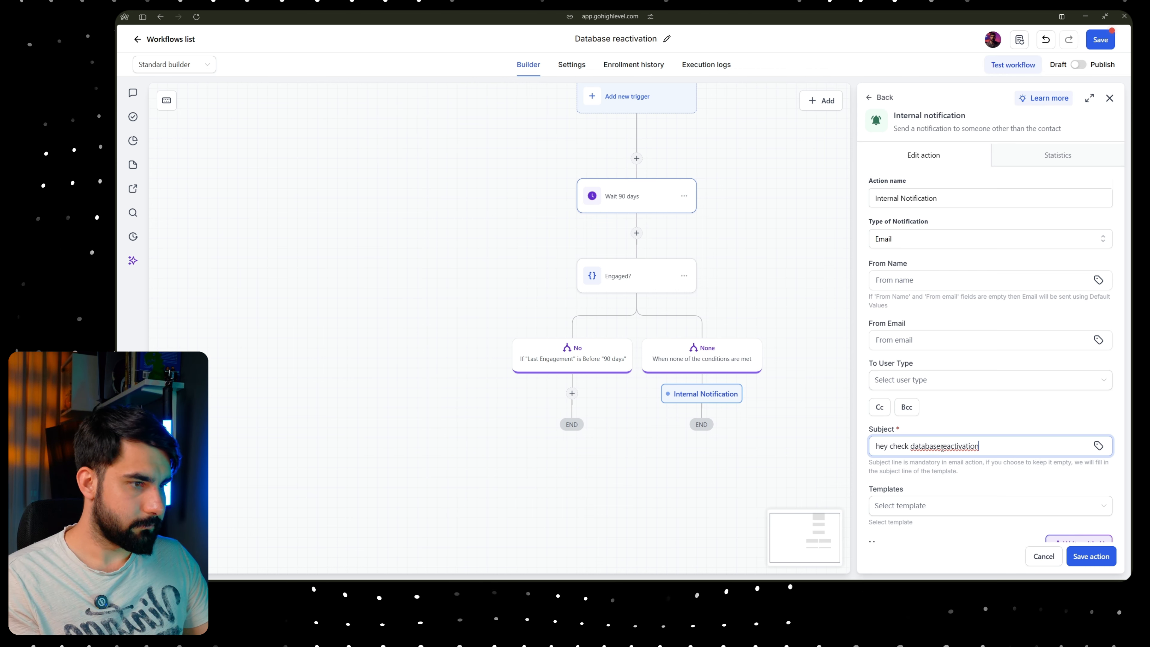
# - Address the internal notification to the All users user type and save the action
pyautogui.scroll(-2, 946, 433)
pyautogui.click(1089, 555)
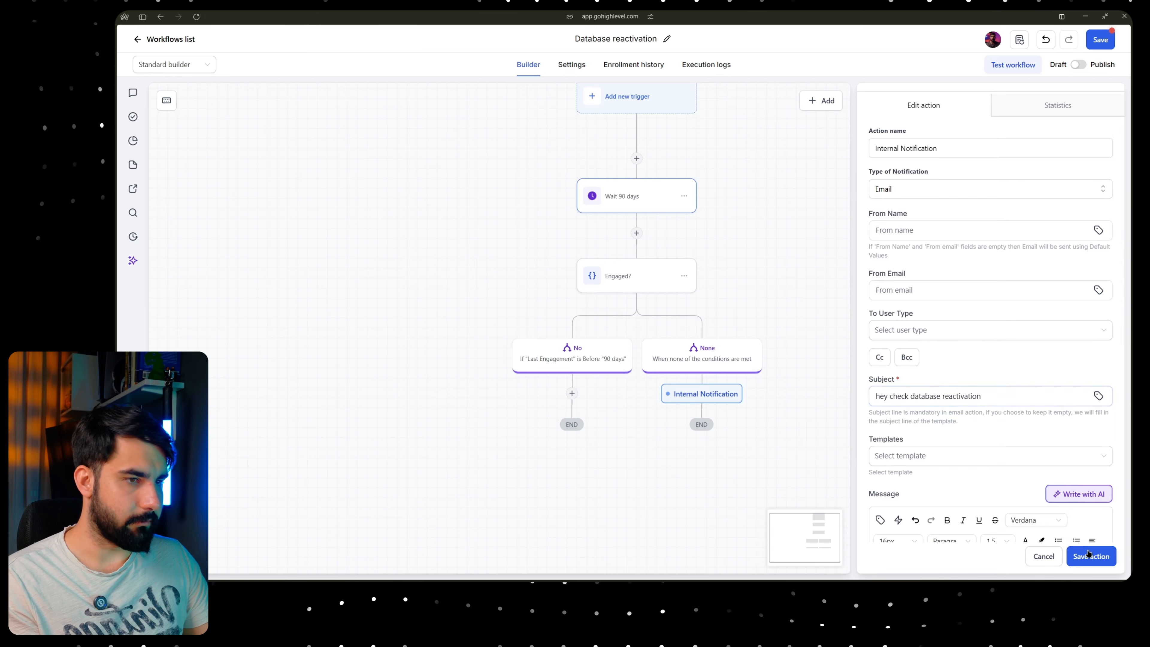
pyautogui.click(901, 361)
pyautogui.click(902, 392)
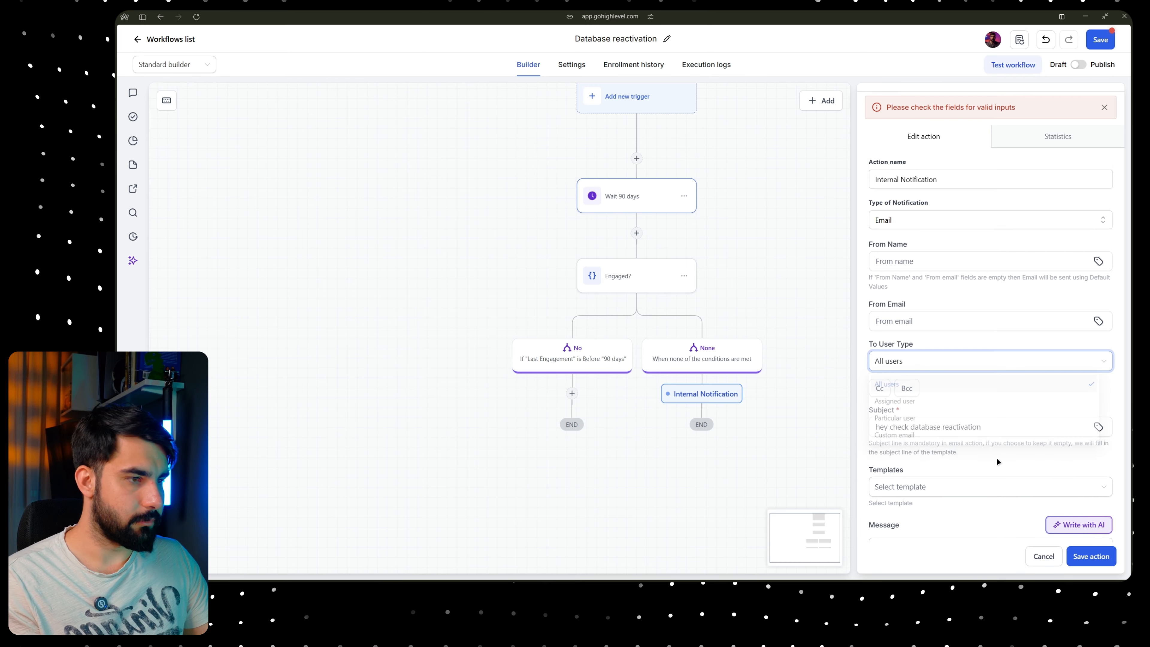
pyautogui.click(1098, 558)
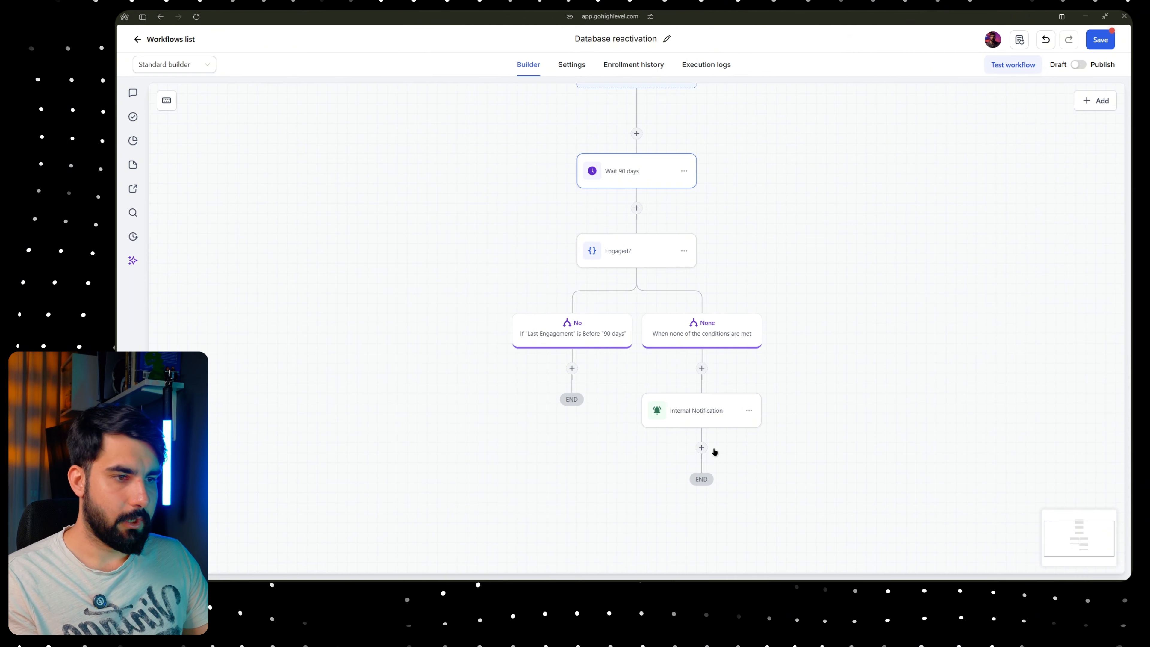
pyautogui.click(702, 448)
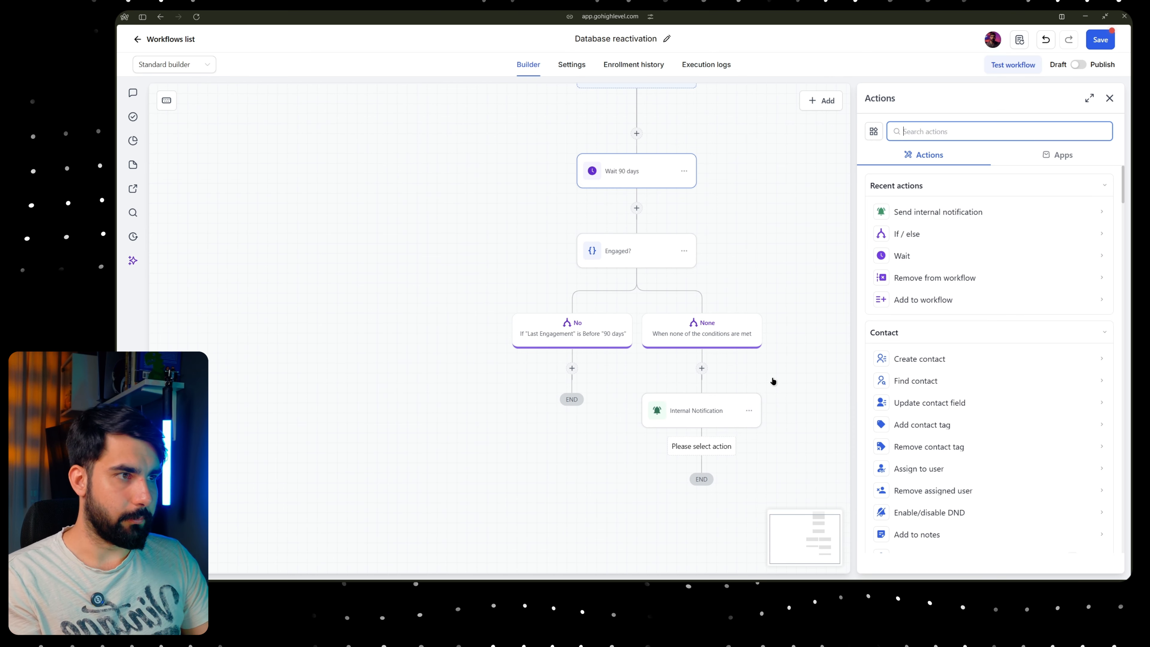
pyautogui.write('go to')
pyautogui.click(908, 212)
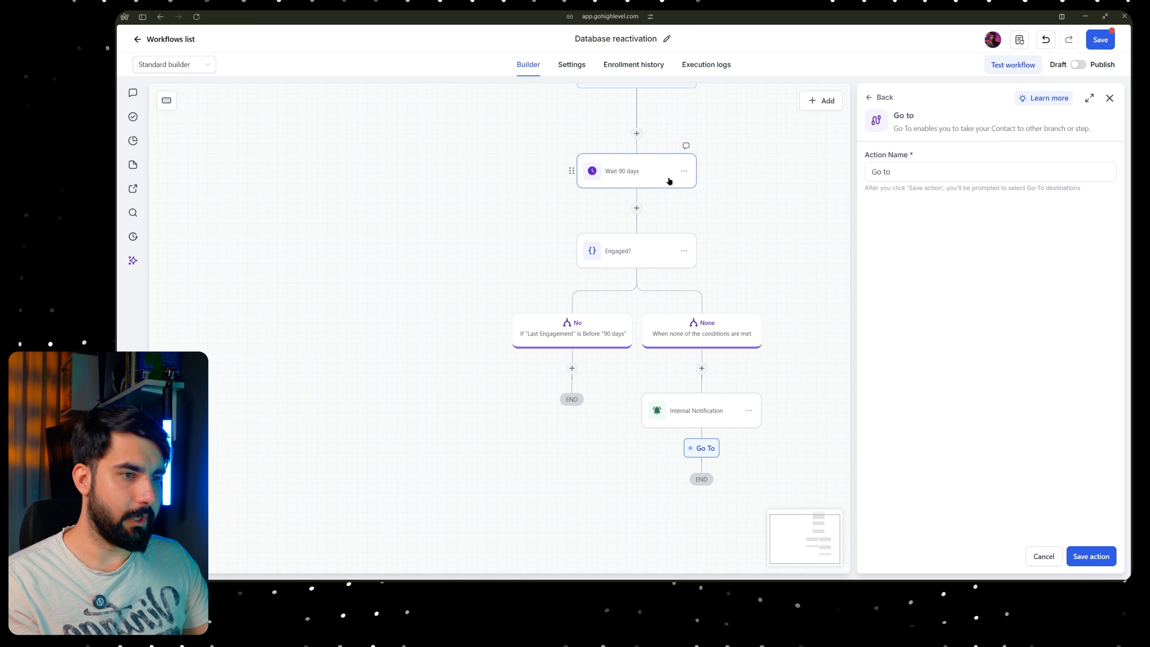
pyautogui.click(642, 171)
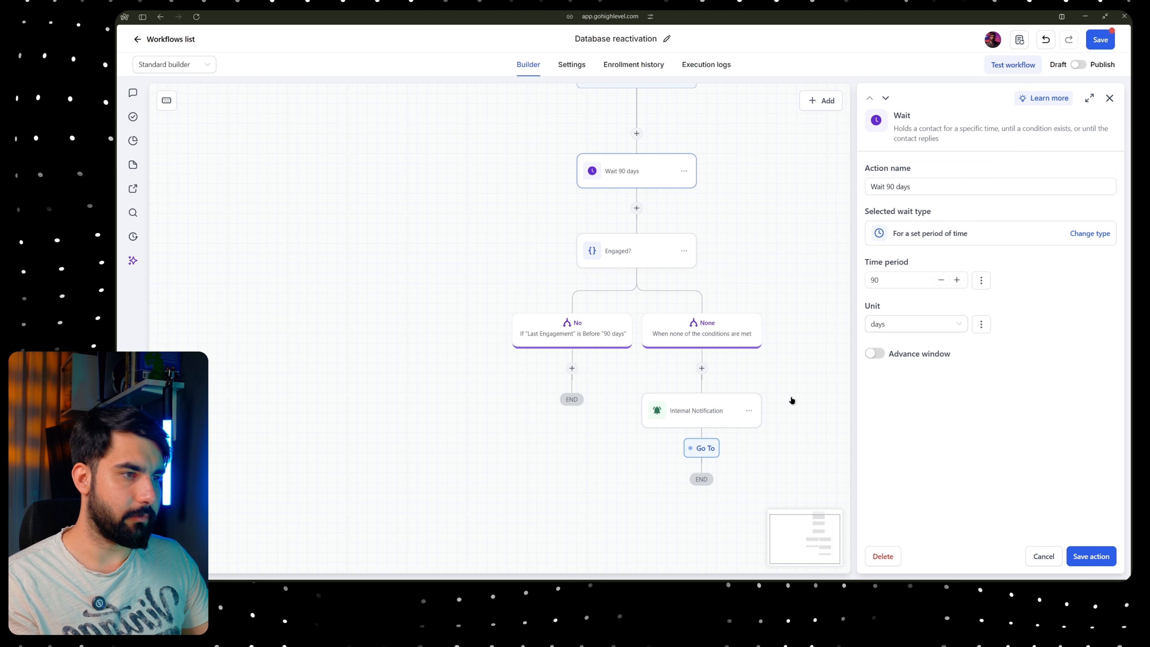
pyautogui.click(1091, 557)
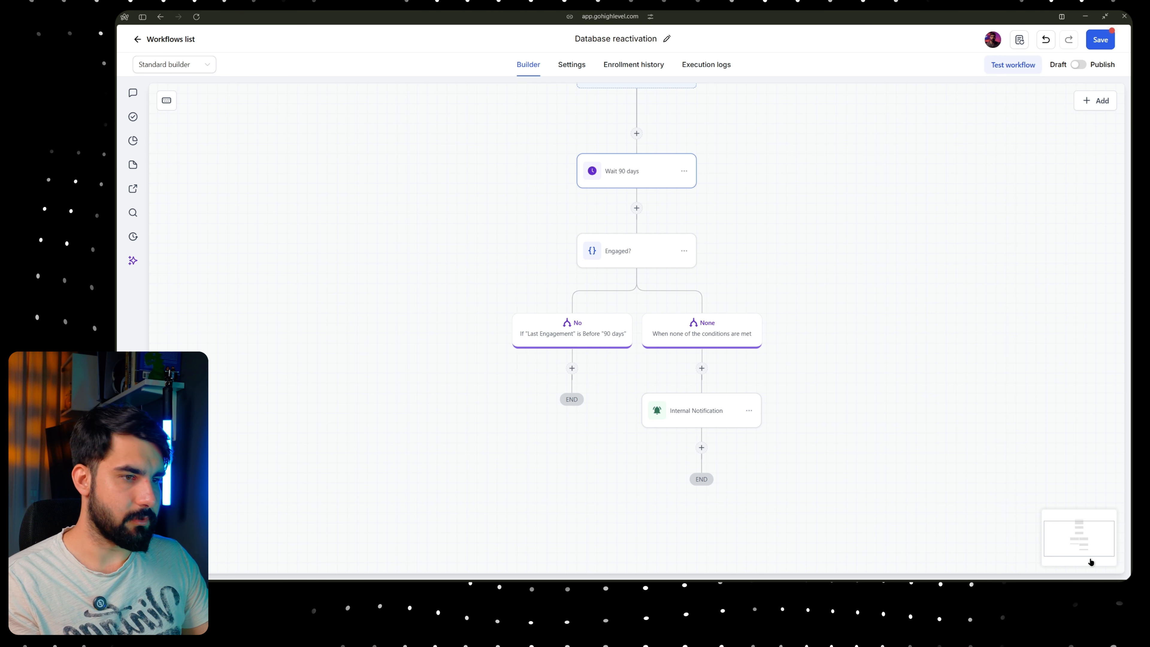
# - Add and save a Go to action below Internal Notification that loops contacts back to Wait 90 days
pyautogui.click(702, 447)
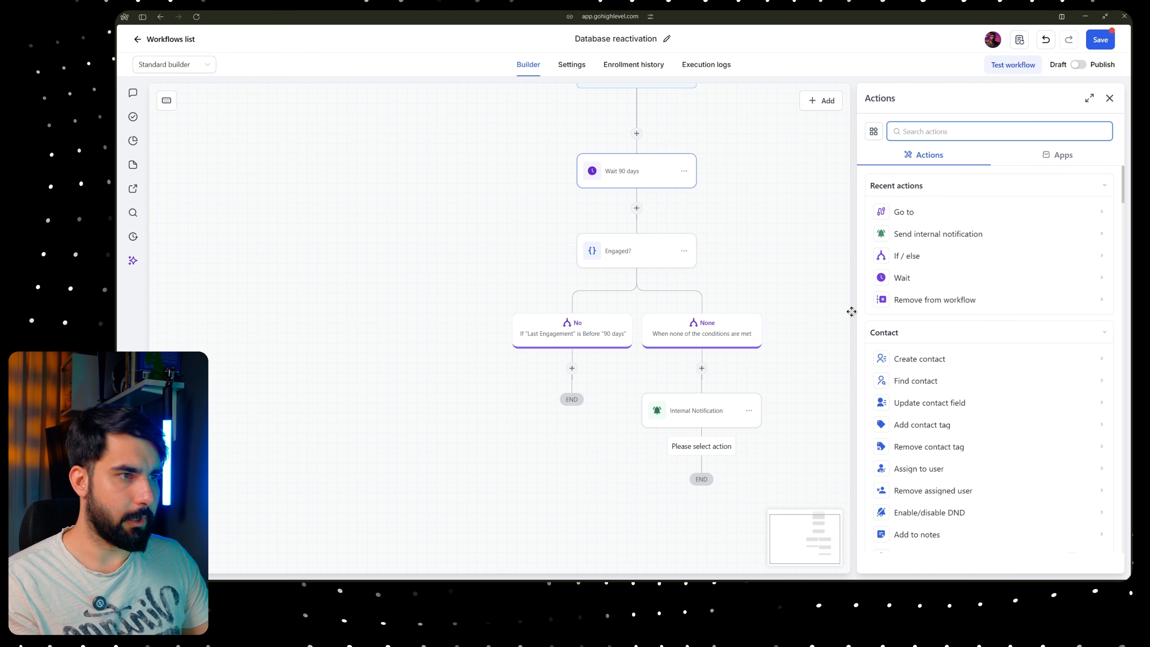
pyautogui.click(906, 212)
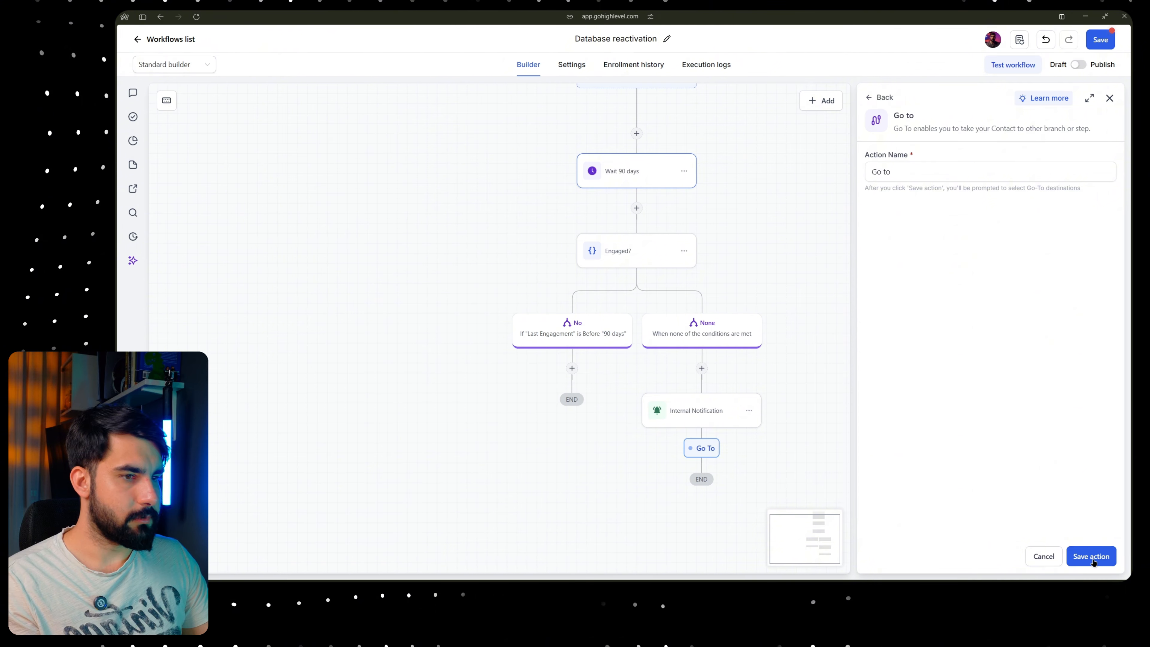
pyautogui.click(1092, 556)
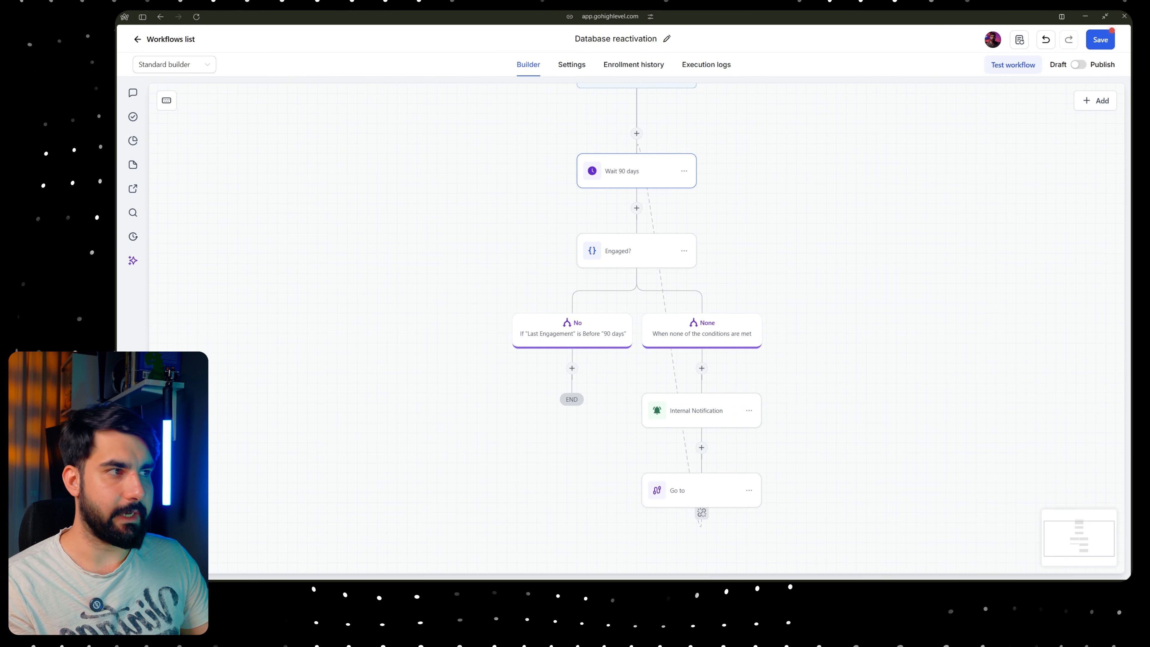
# - Add an Add contact tag action on the No branch of the Engaged? condition
pyautogui.scroll(1, 759, 240)
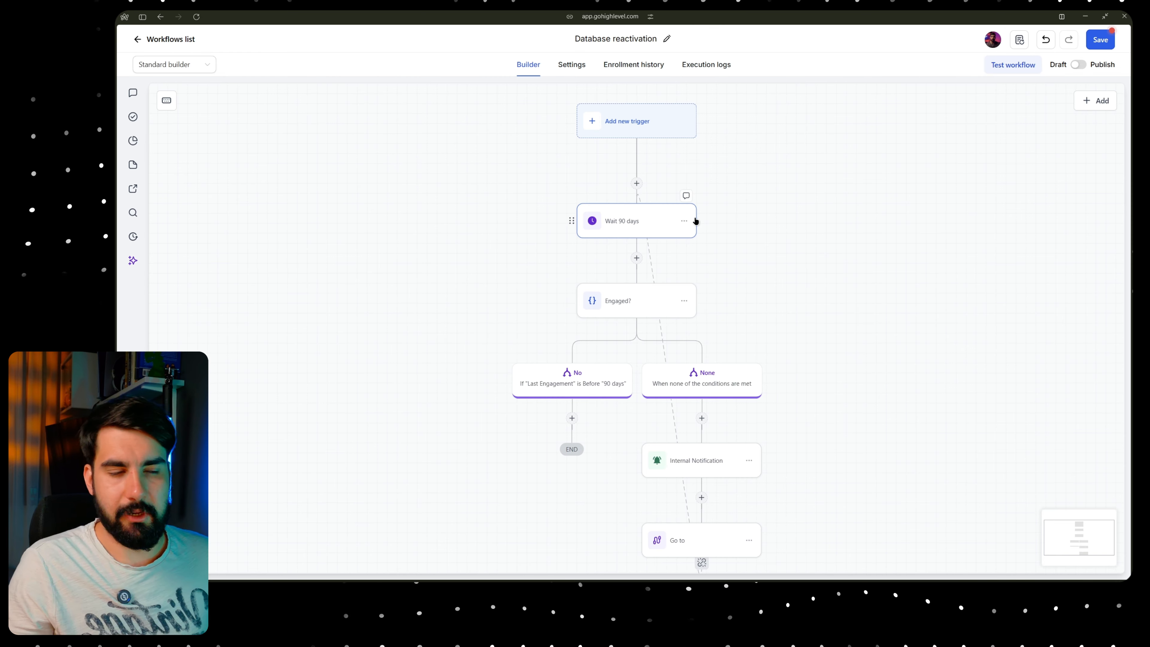
pyautogui.scroll(-3, 476, 293)
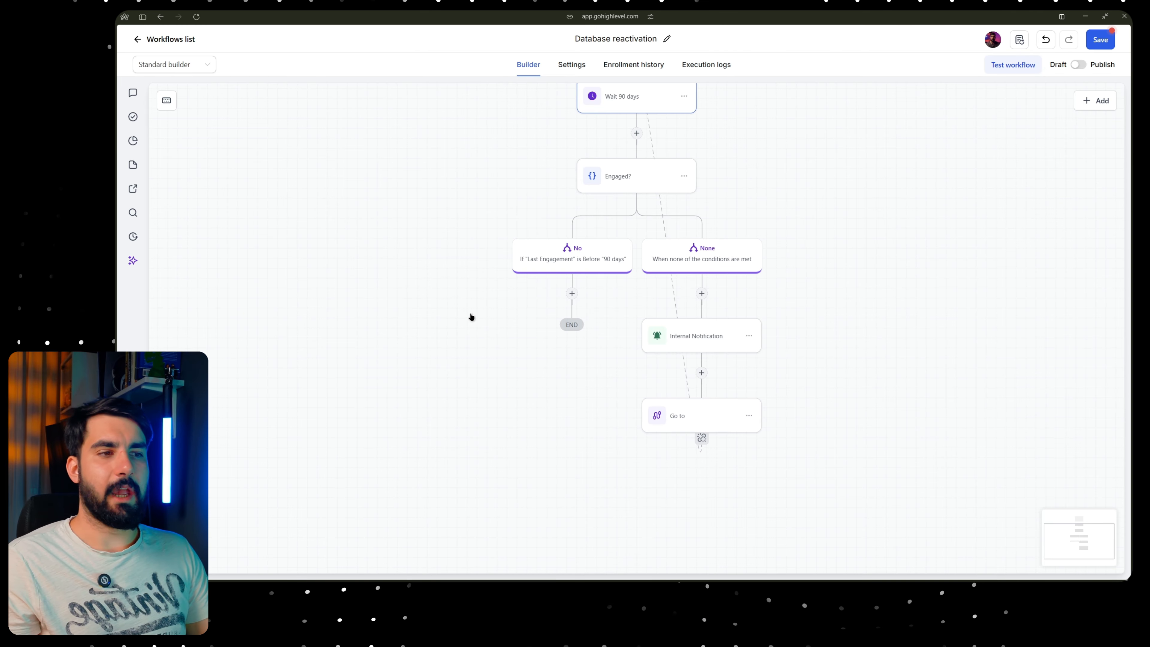
pyautogui.moveTo(471, 316); pyautogui.dragTo(531, 295)
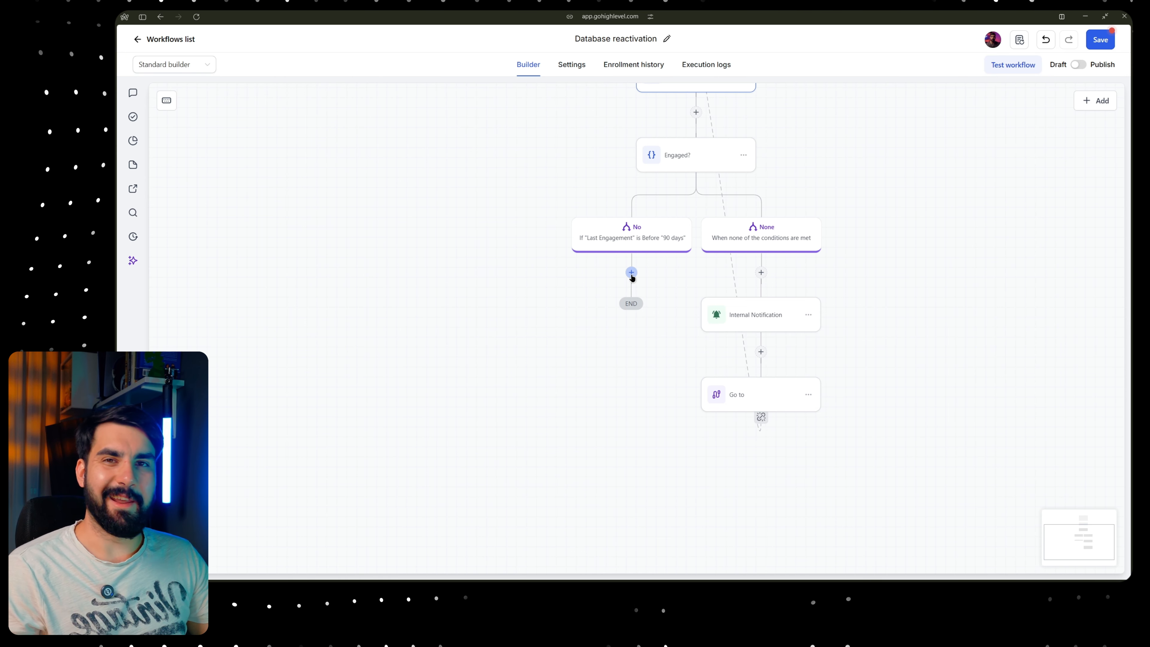
pyautogui.click(632, 273)
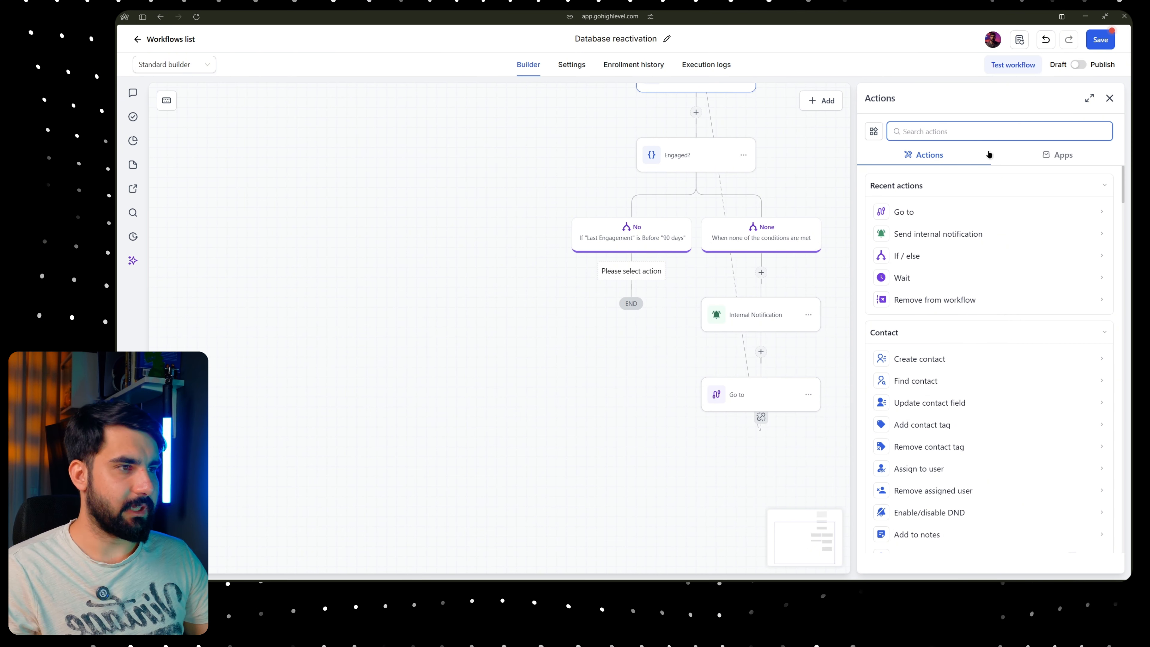
pyautogui.write('tag')
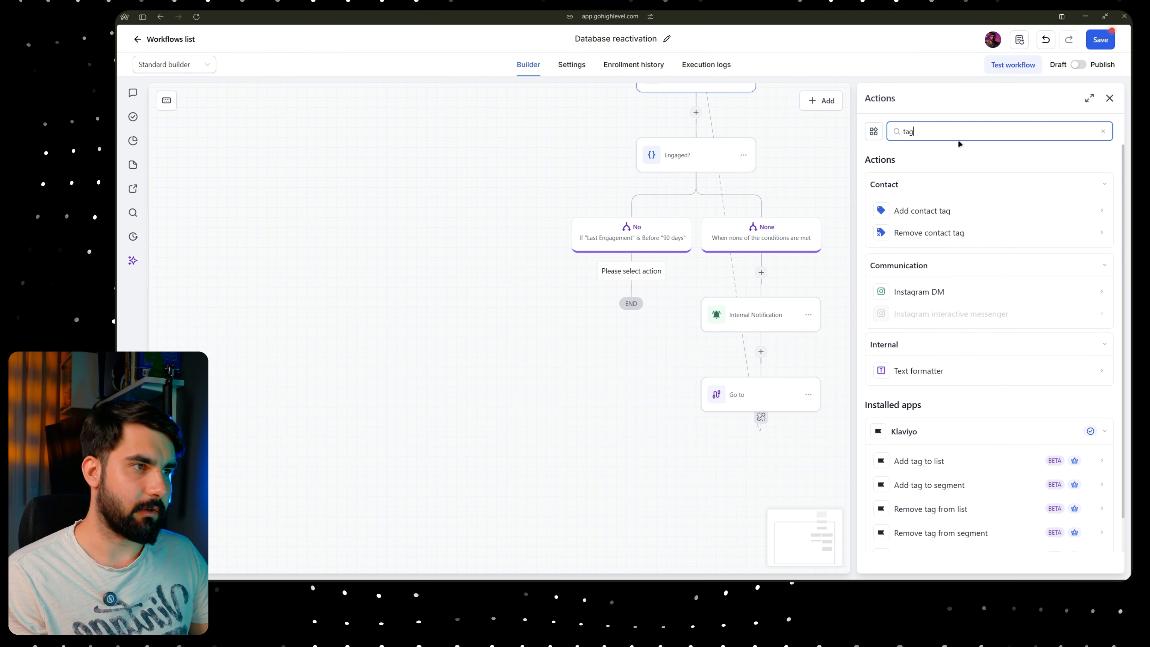
pyautogui.click(920, 207)
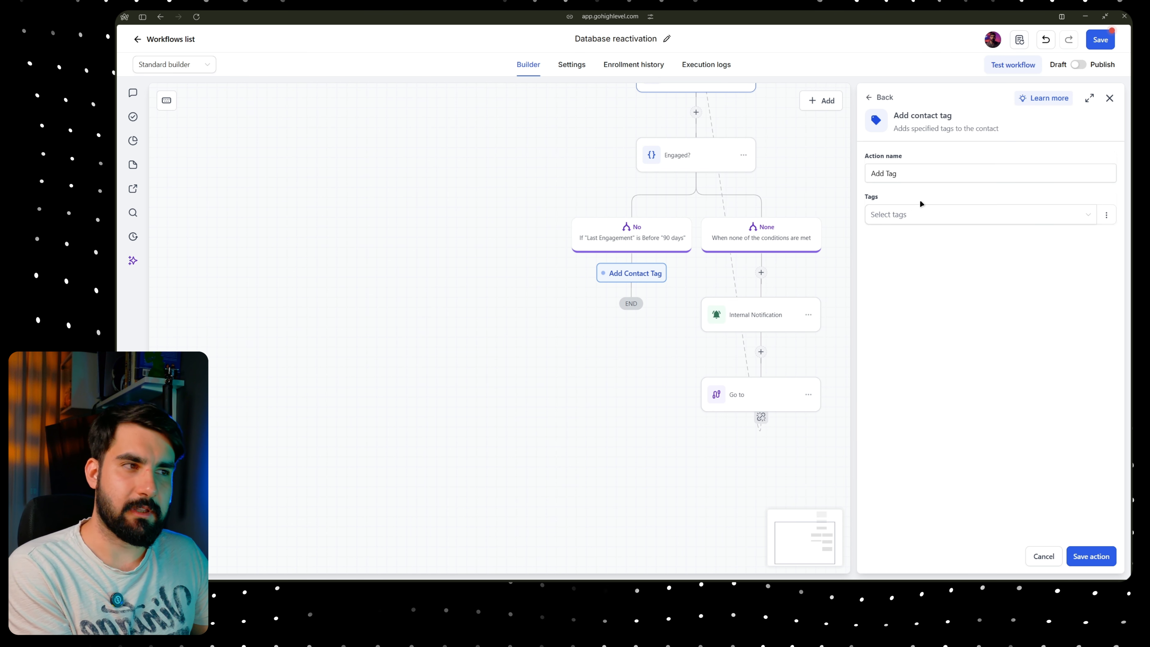
# - Name the contact tag action "Add Tag 'in a reactivation workflow'"
pyautogui.click(924, 172)
pyautogui.write("'reactivation ")
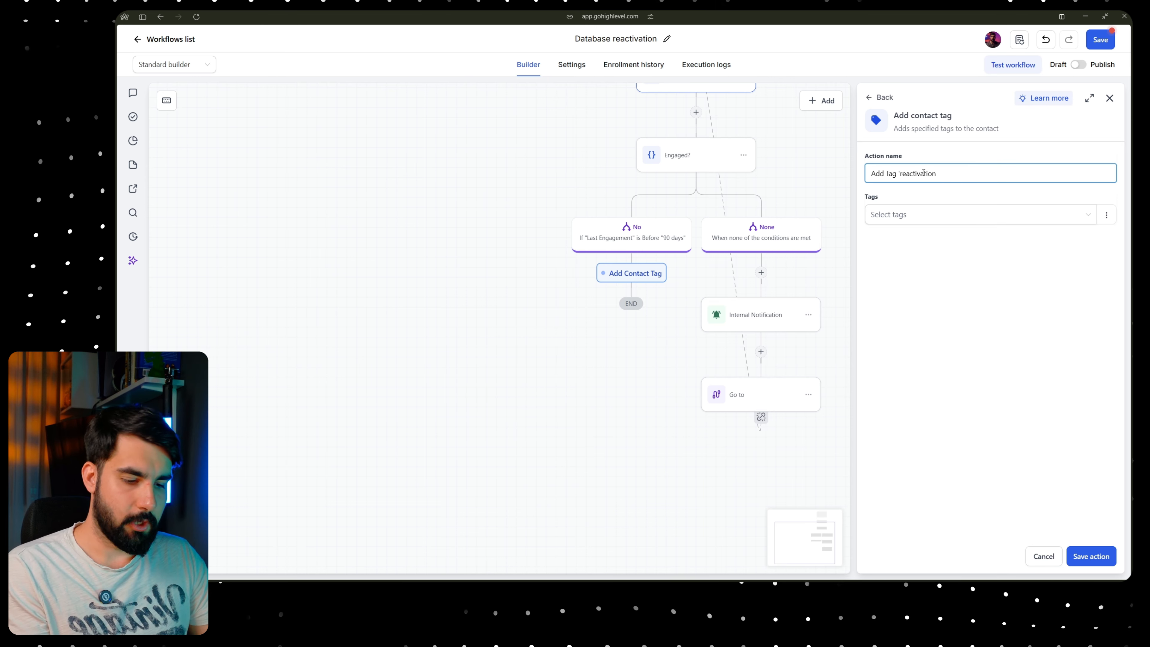
pyautogui.write('worksflow')
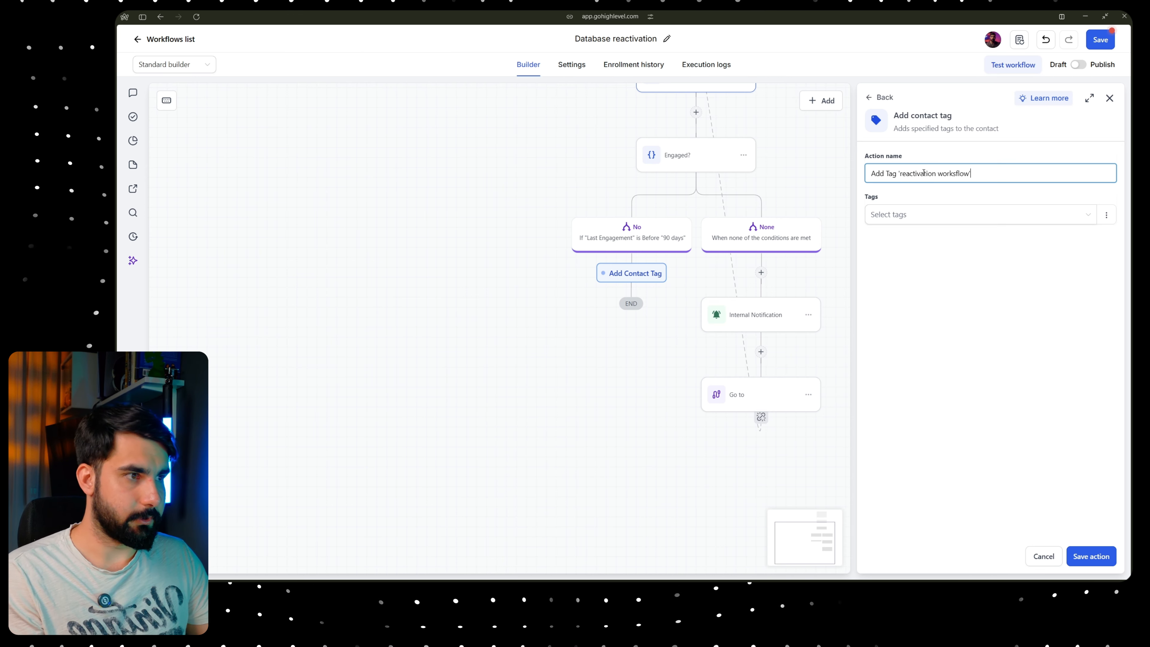
pyautogui.click(900, 173)
pyautogui.write('in a')
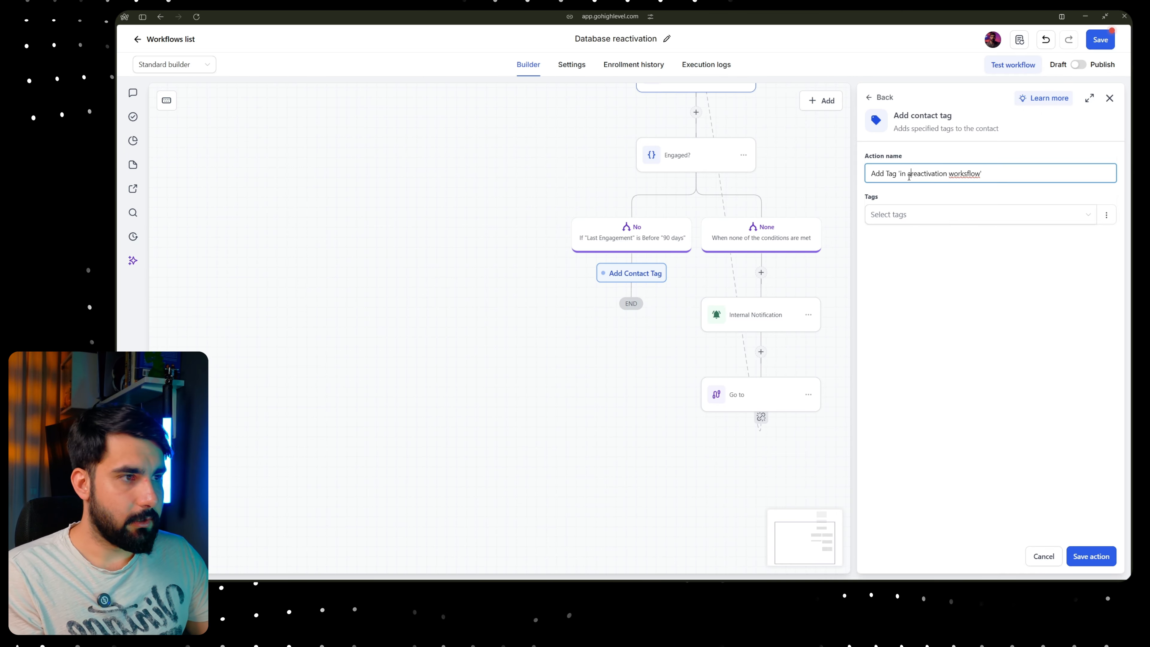
pyautogui.rightClick(973, 174)
pyautogui.click(999, 185)
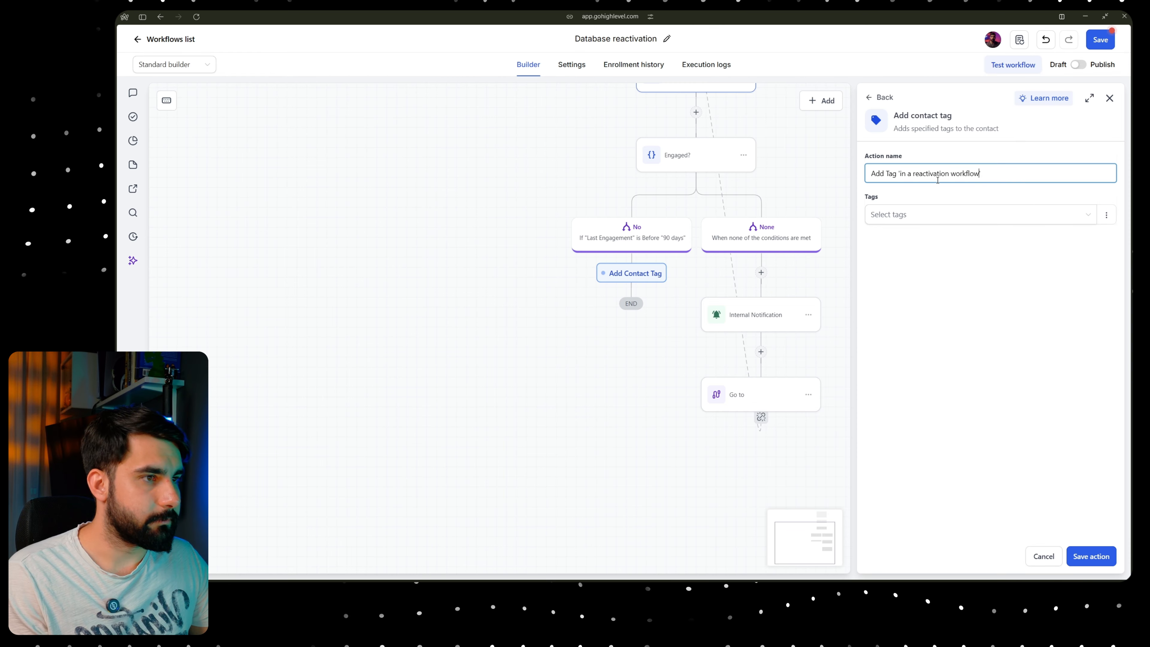
# - Create the tag "in a reactivation workflow", assign it in the Add contact tag action and save the action
pyautogui.moveTo(900, 176); pyautogui.dragTo(977, 174)
pyautogui.hotkey('ctrl', 'c')
pyautogui.click(943, 216)
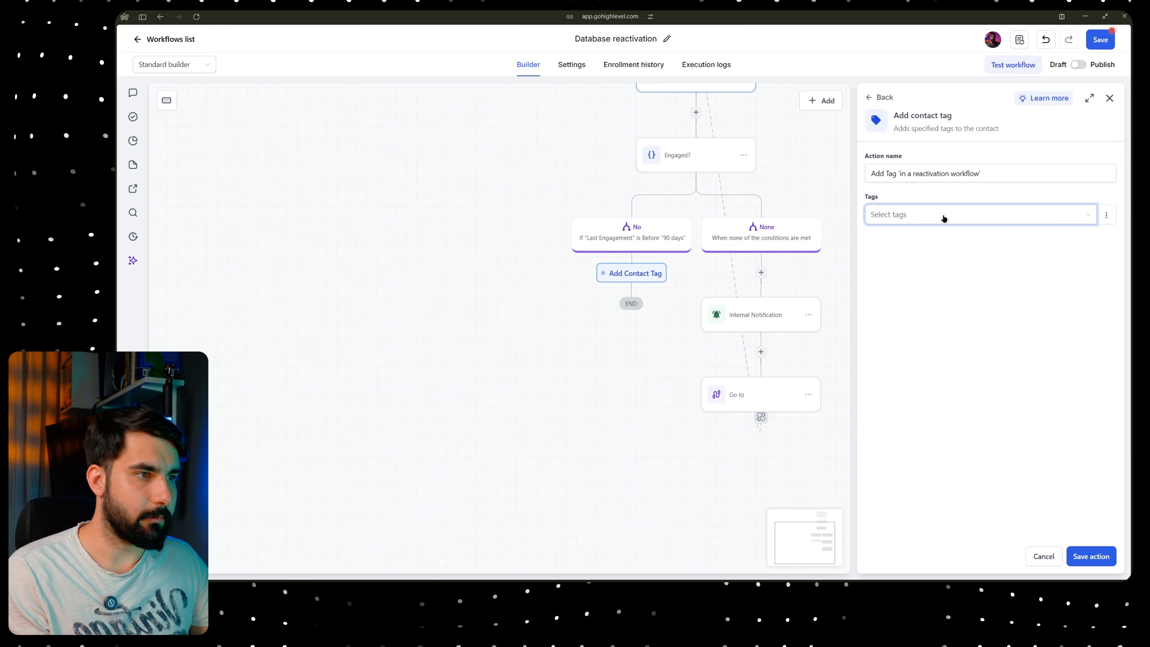
pyautogui.hotkey('ctrl', 'v')
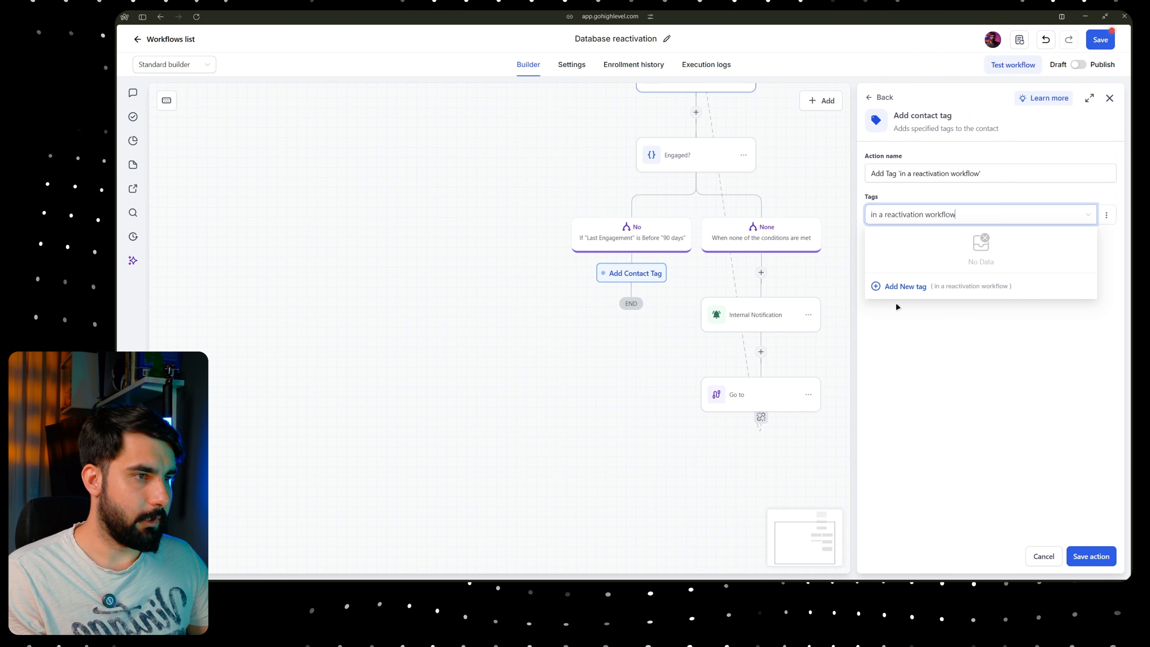
pyautogui.click(893, 289)
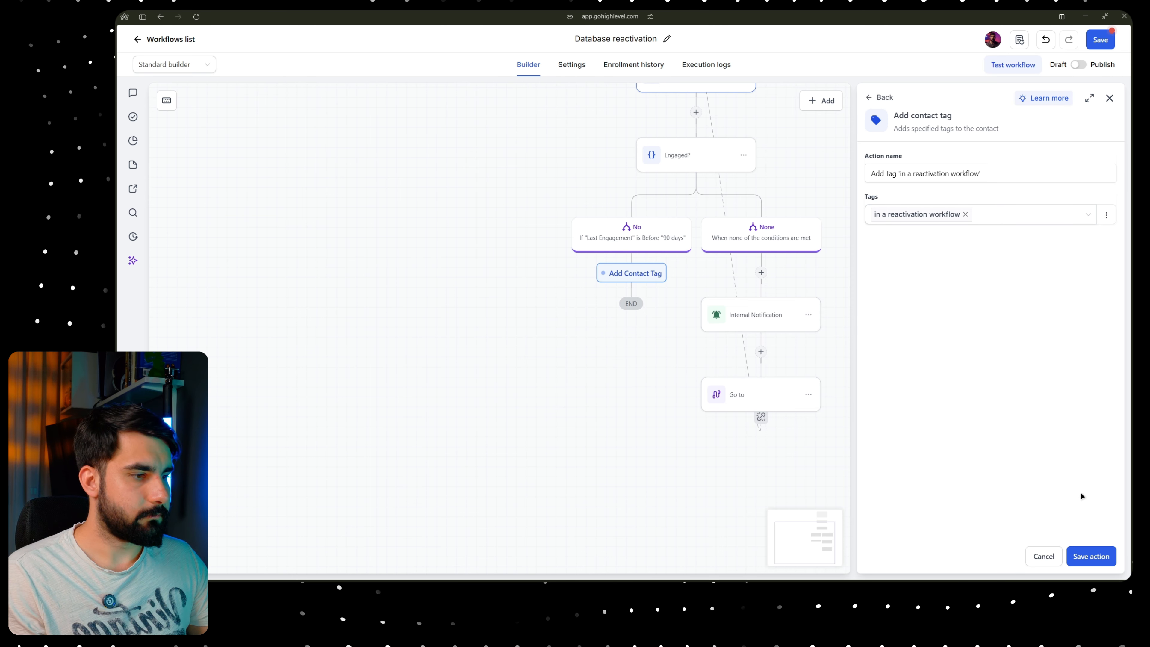
pyautogui.click(1102, 554)
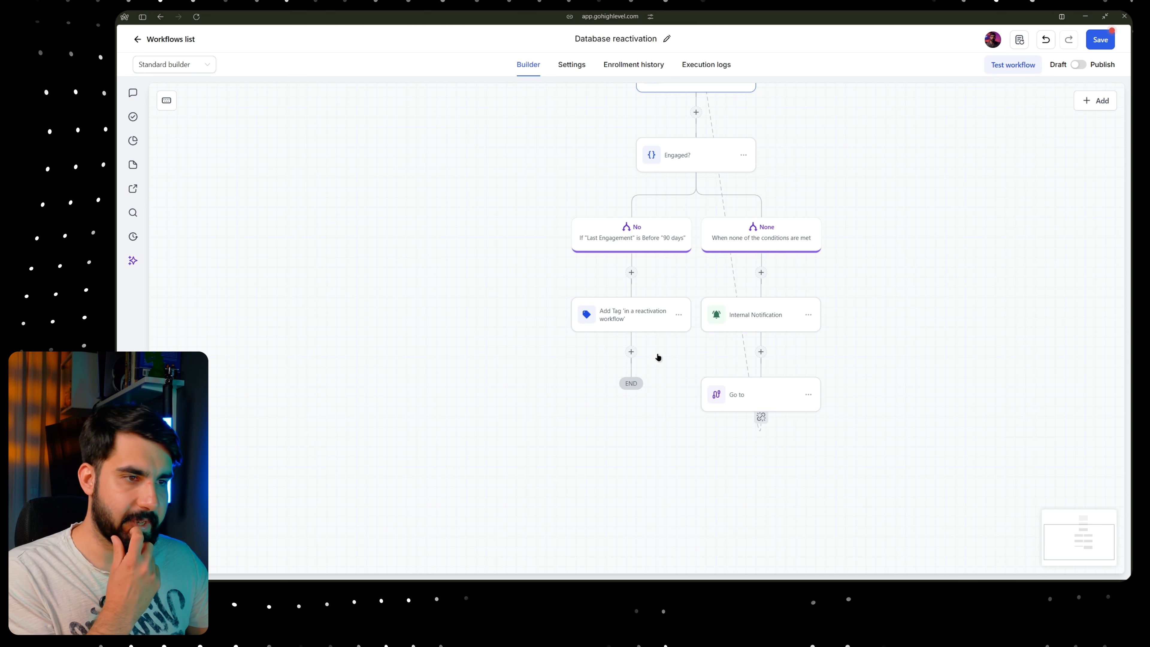
# - Add a Remove from workflow action below the tag action, covering all workflows except current workflow, and save it
pyautogui.click(631, 352)
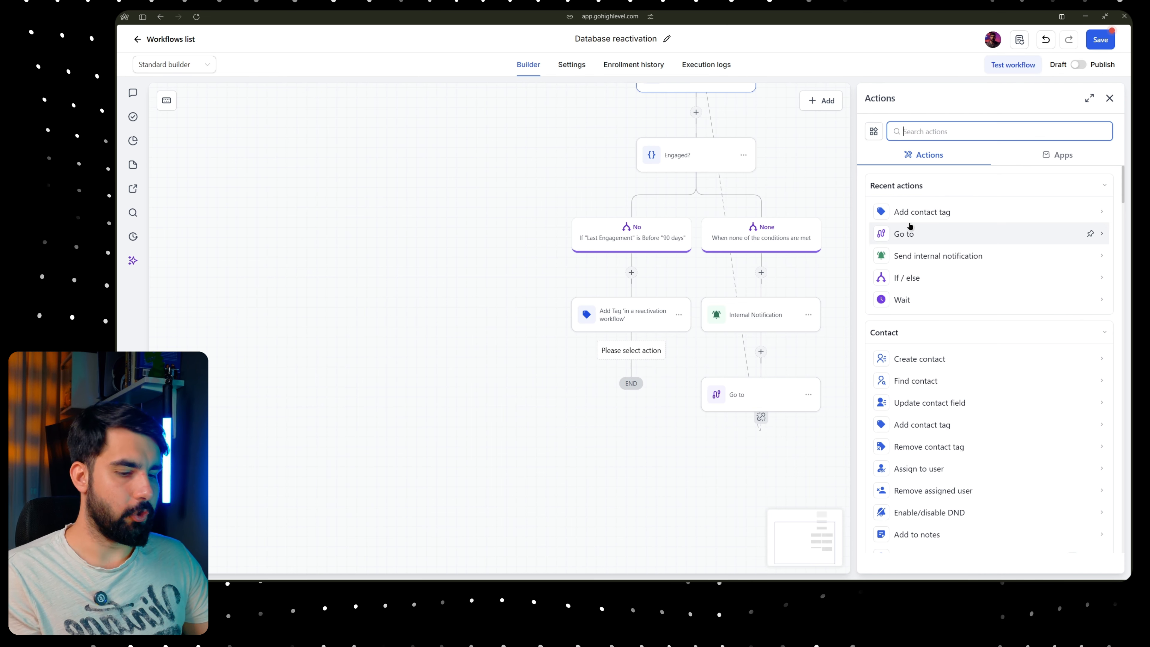
pyautogui.write('remo')
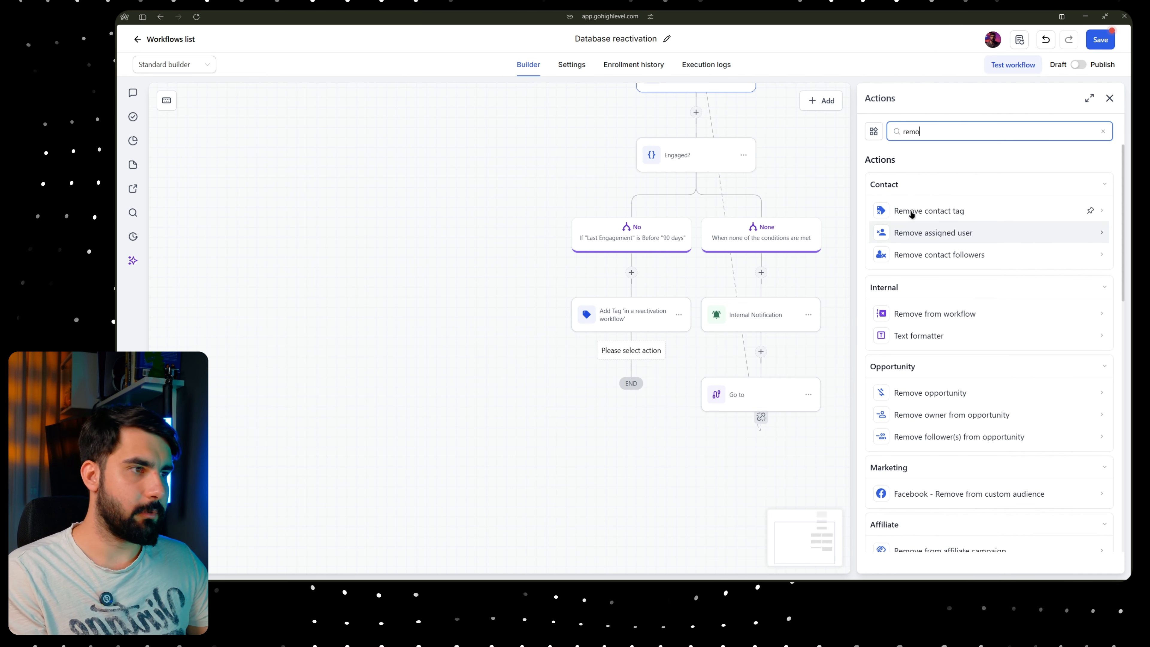
pyautogui.click(888, 309)
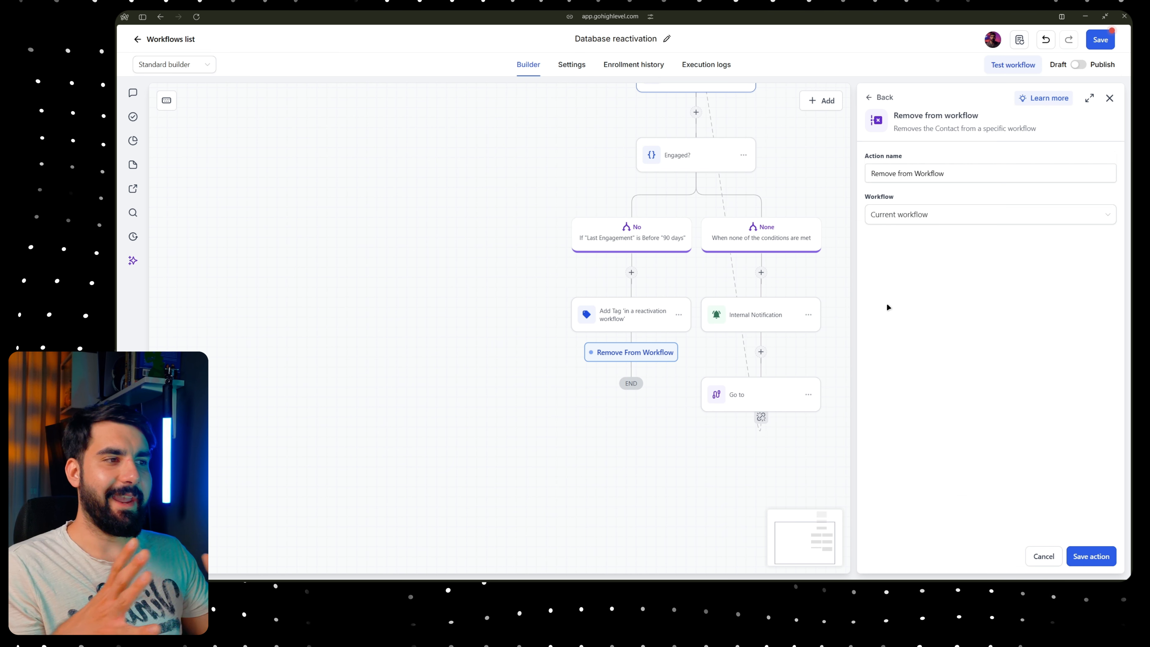
pyautogui.click(949, 225)
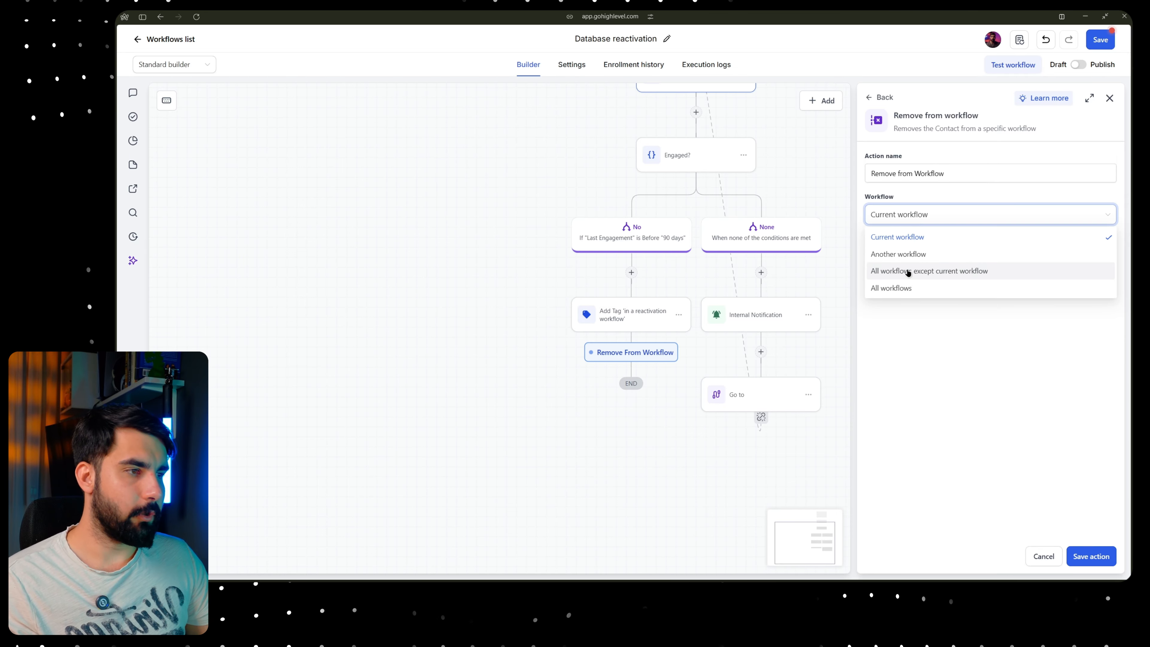
pyautogui.click(985, 273)
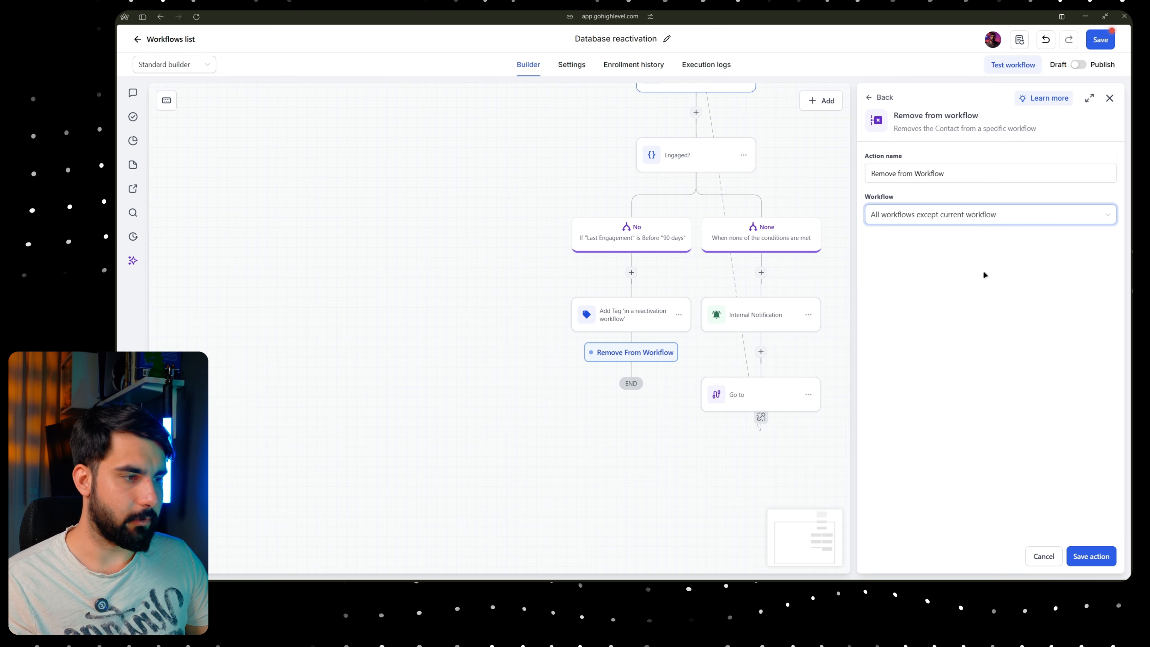
pyautogui.click(1096, 555)
# - Add a Send email action below Remove from Workflow on the No branch
pyautogui.scroll(-3, 650, 311)
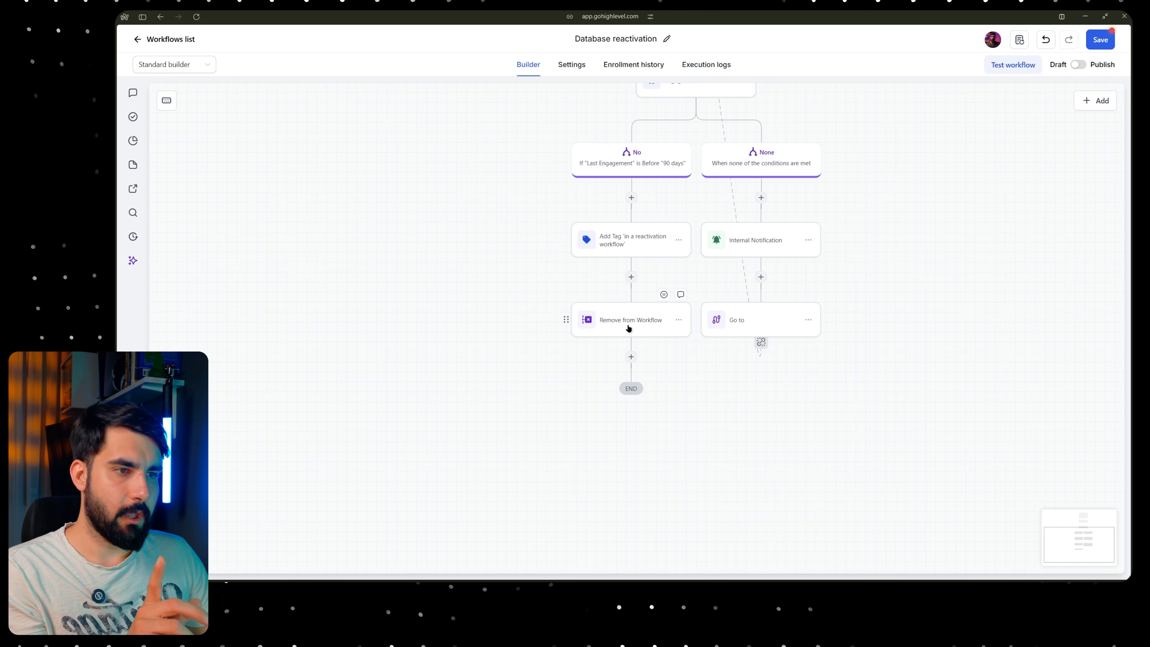
pyautogui.click(631, 356)
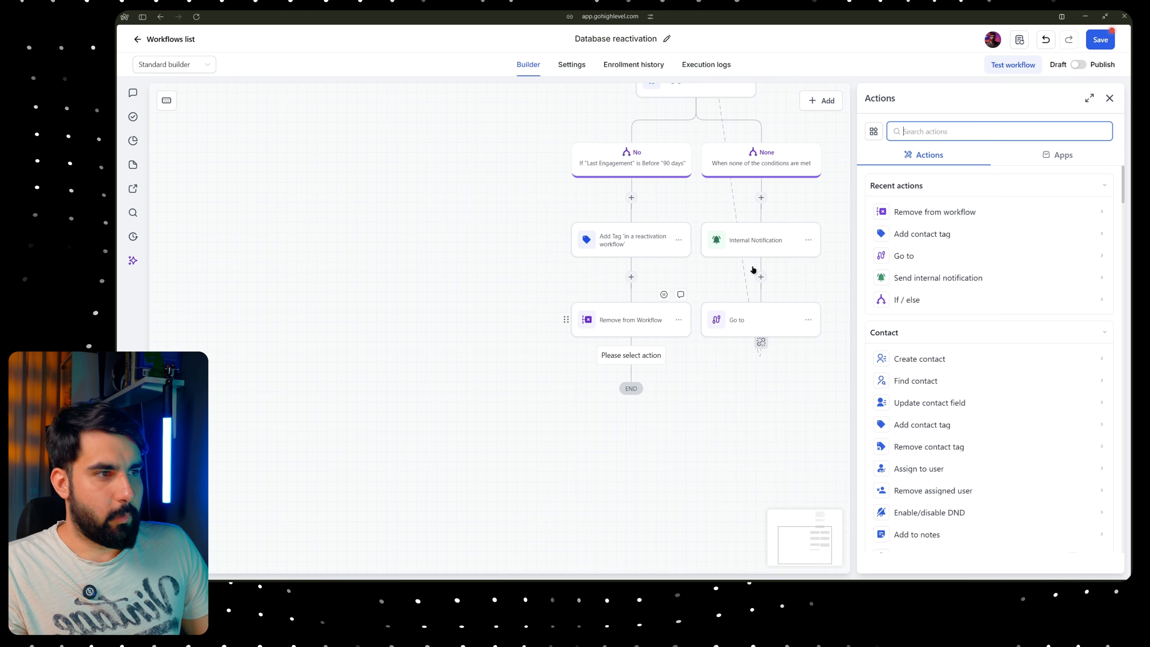
pyautogui.write('email')
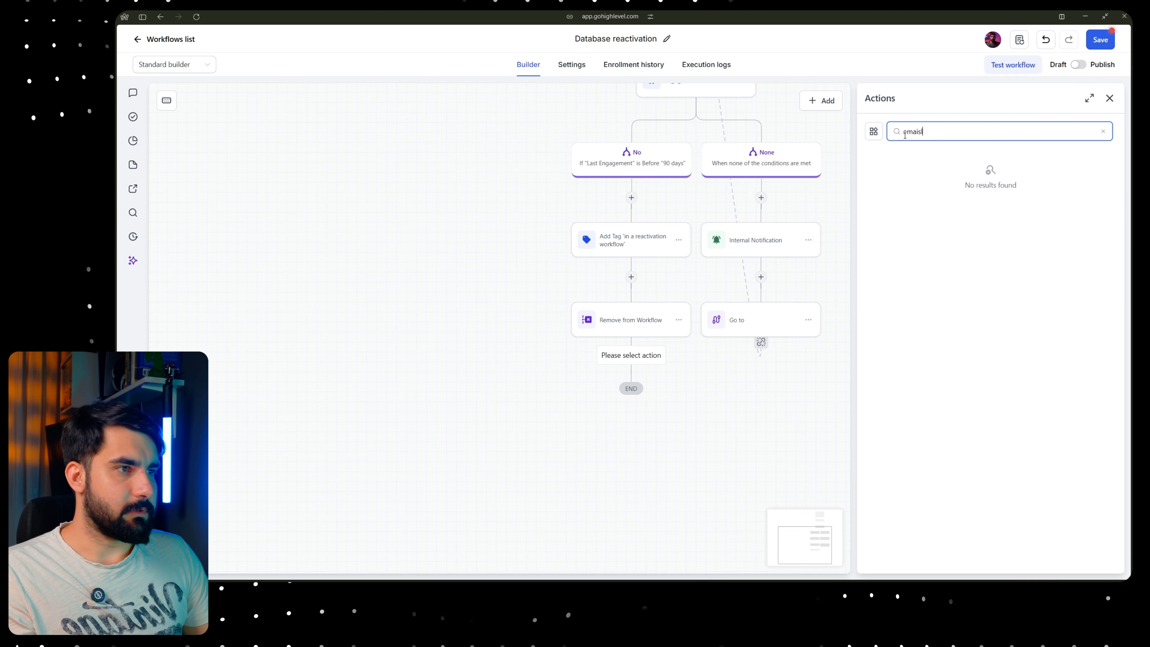
pyautogui.press('BackSpace')
pyautogui.press('BackSpace')
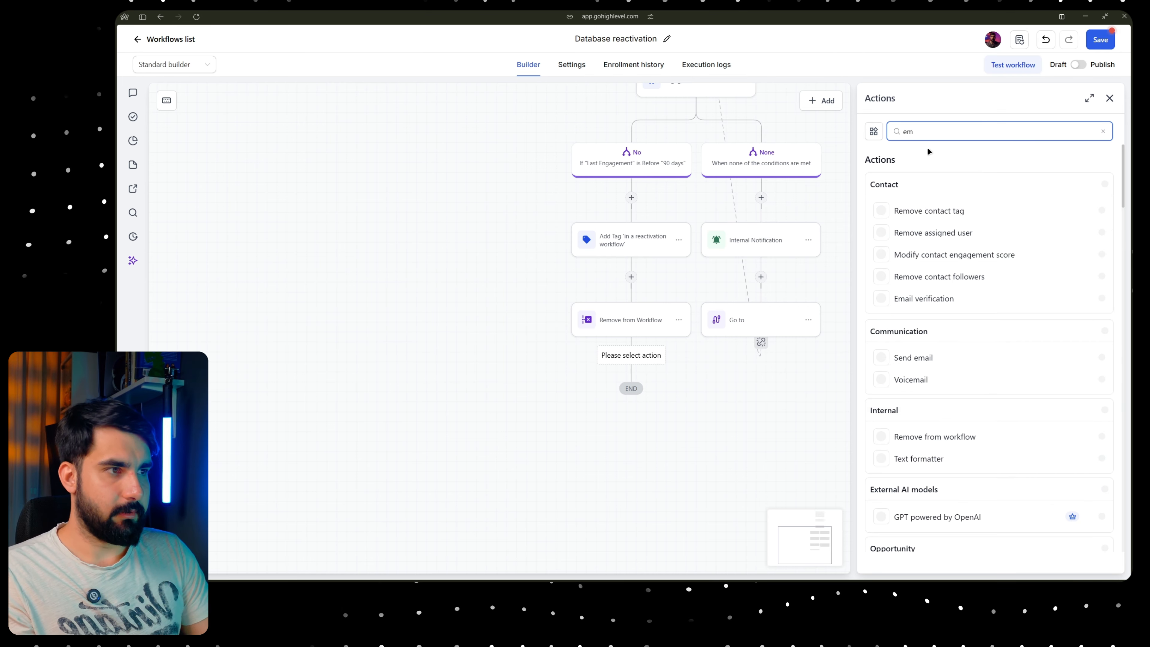
pyautogui.write('il')
pyautogui.click(971, 271)
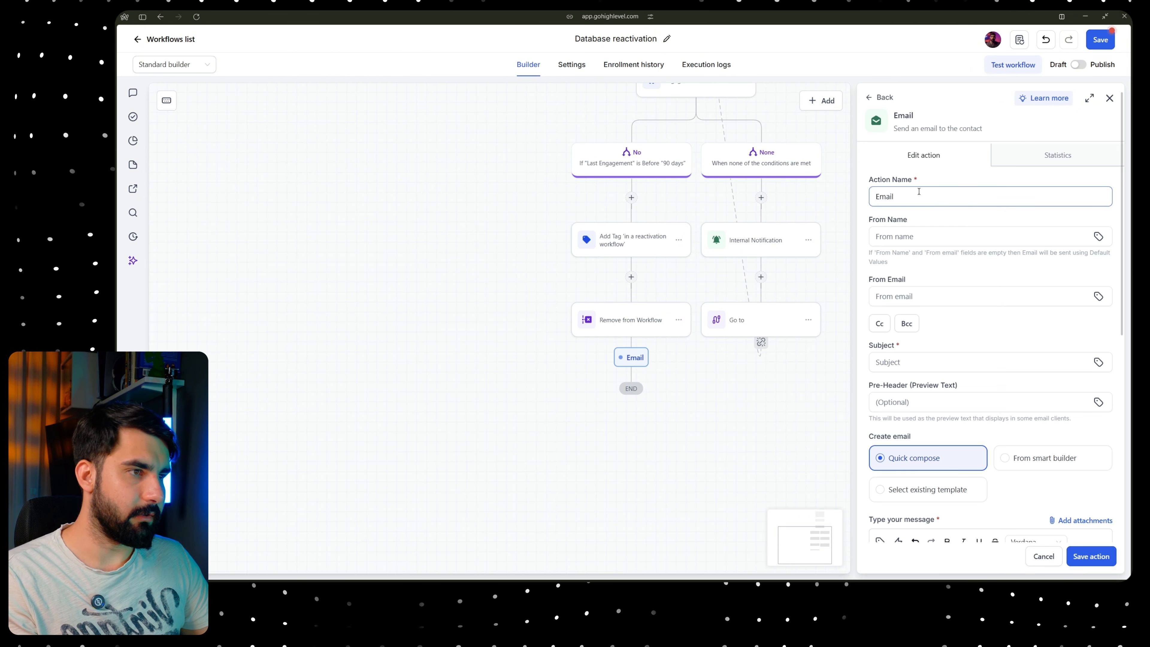
# - Name the email action "Email 1 - reactivation"
pyautogui.click(920, 191)
pyautogui.write('1')
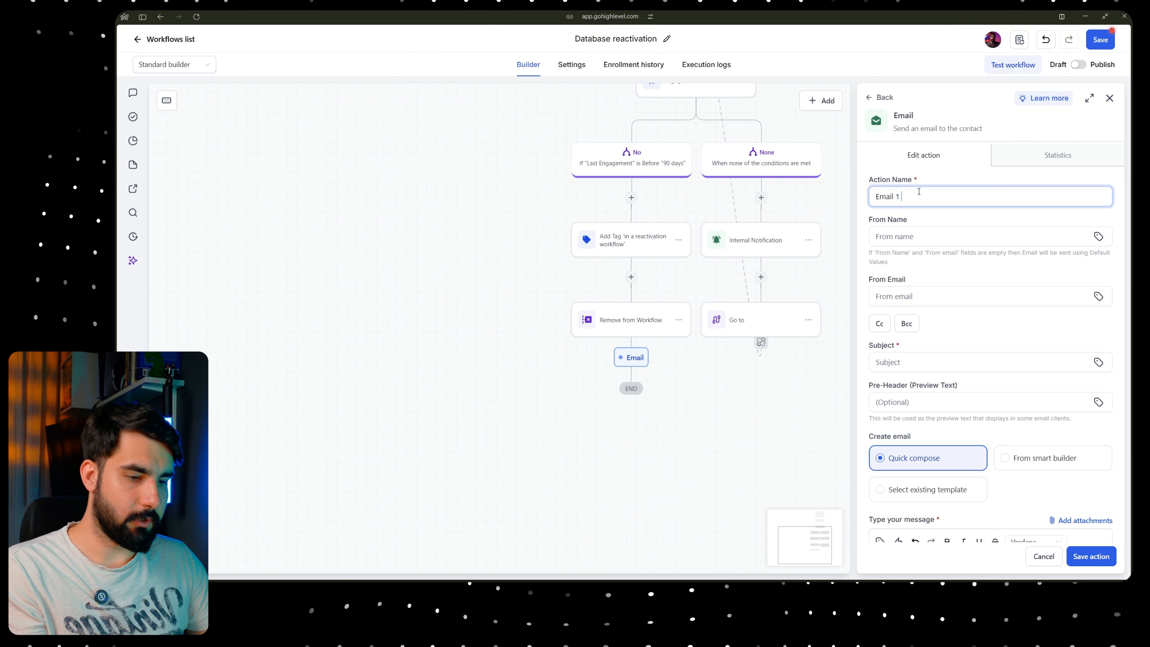
pyautogui.write(' - reactiv')
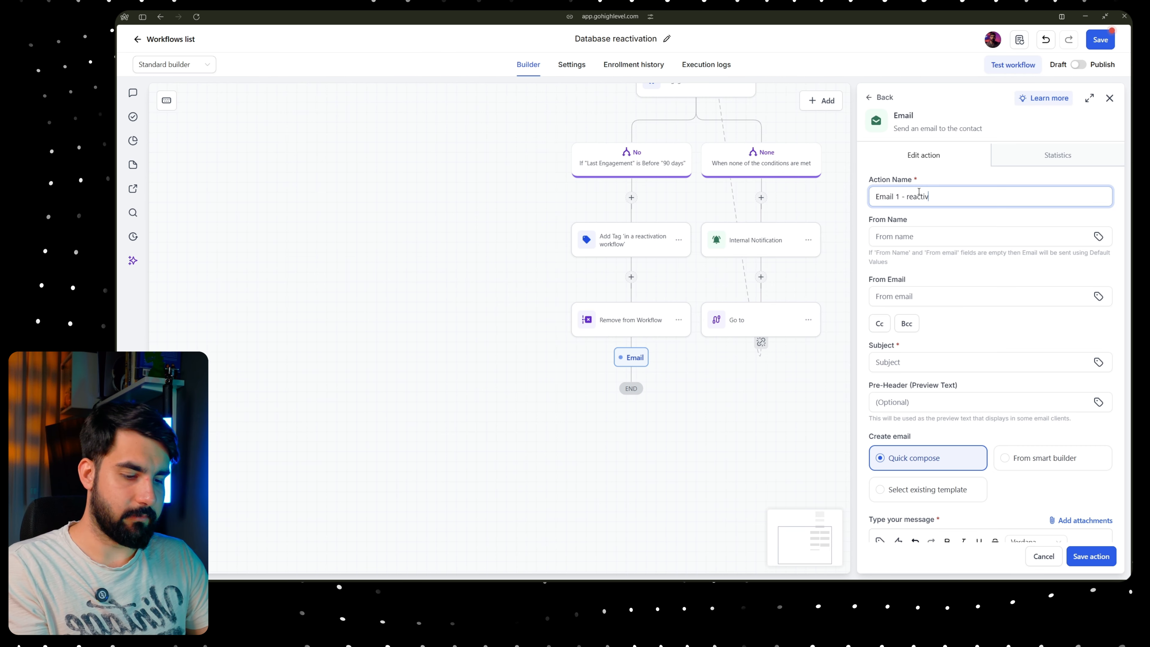
pyautogui.write('ation')
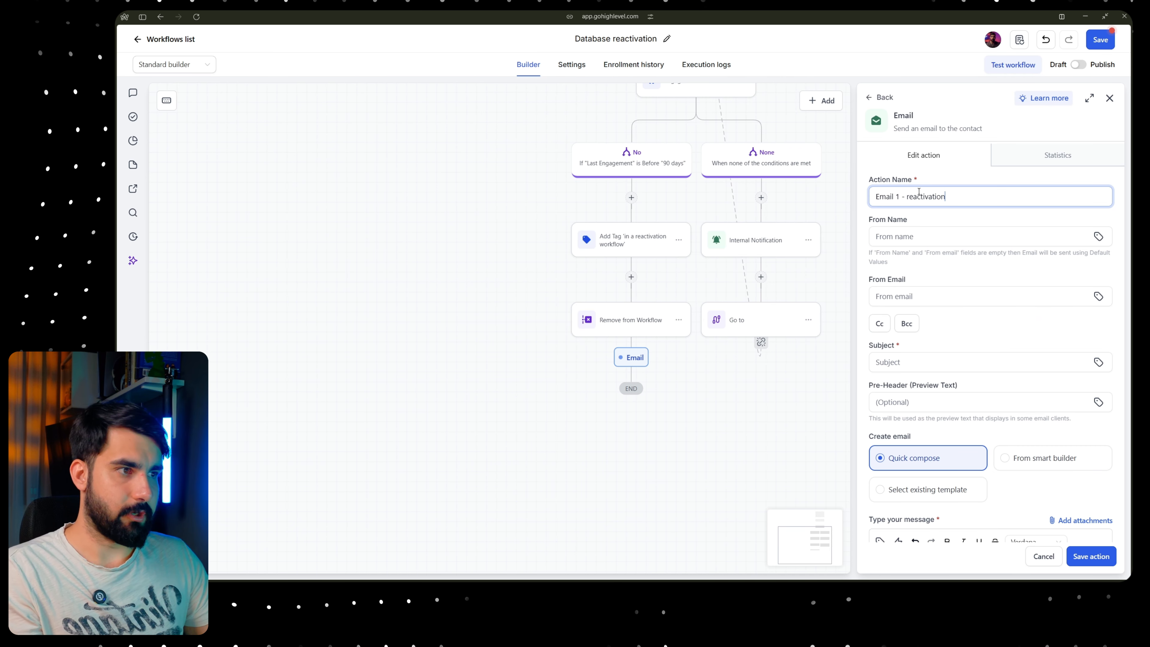
# - Set the email's subject to "hey wake up" and save the action
pyautogui.click(950, 366)
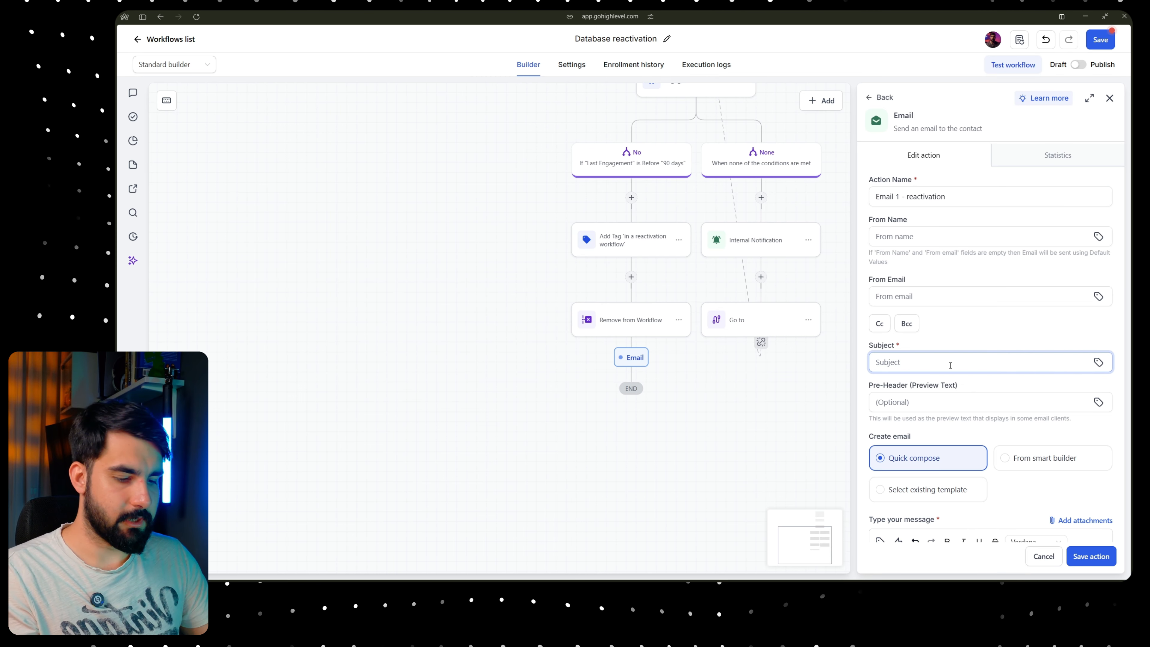
pyautogui.write('hey ')
pyautogui.write('wake up')
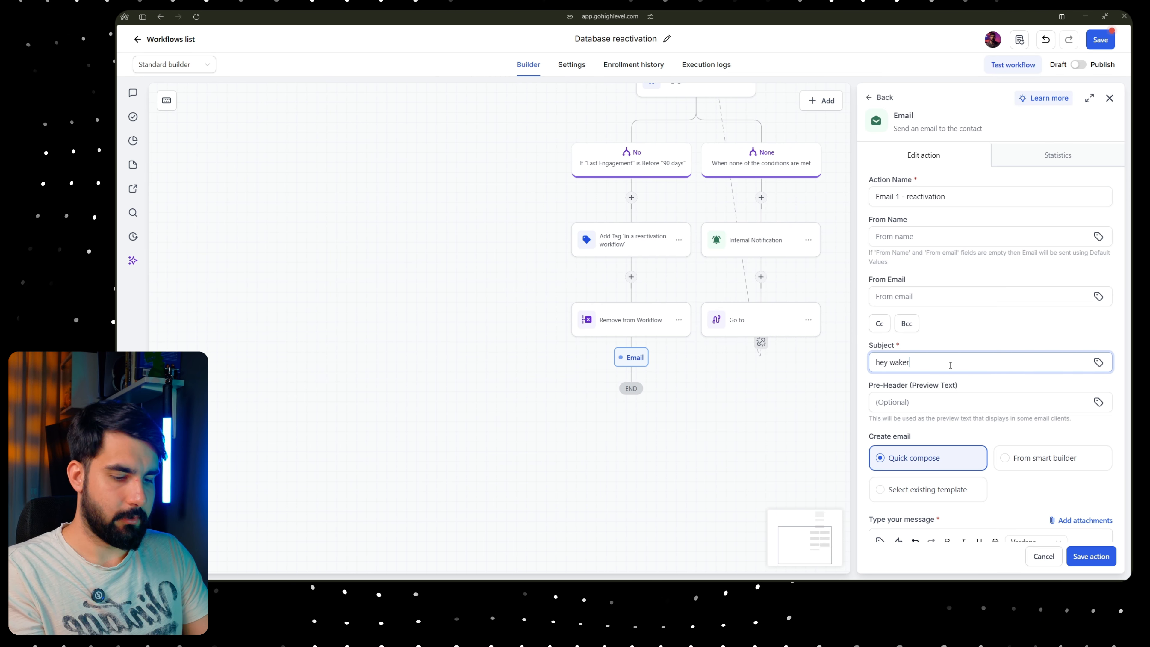
pyautogui.scroll(-3, 951, 365)
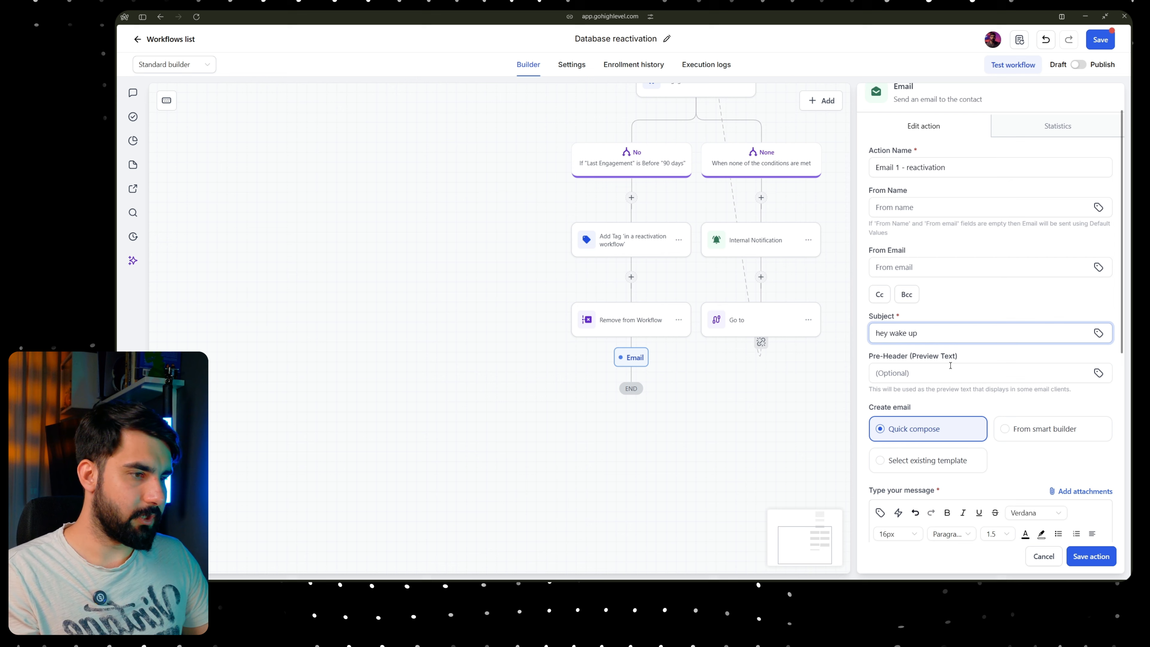
pyautogui.click(1091, 556)
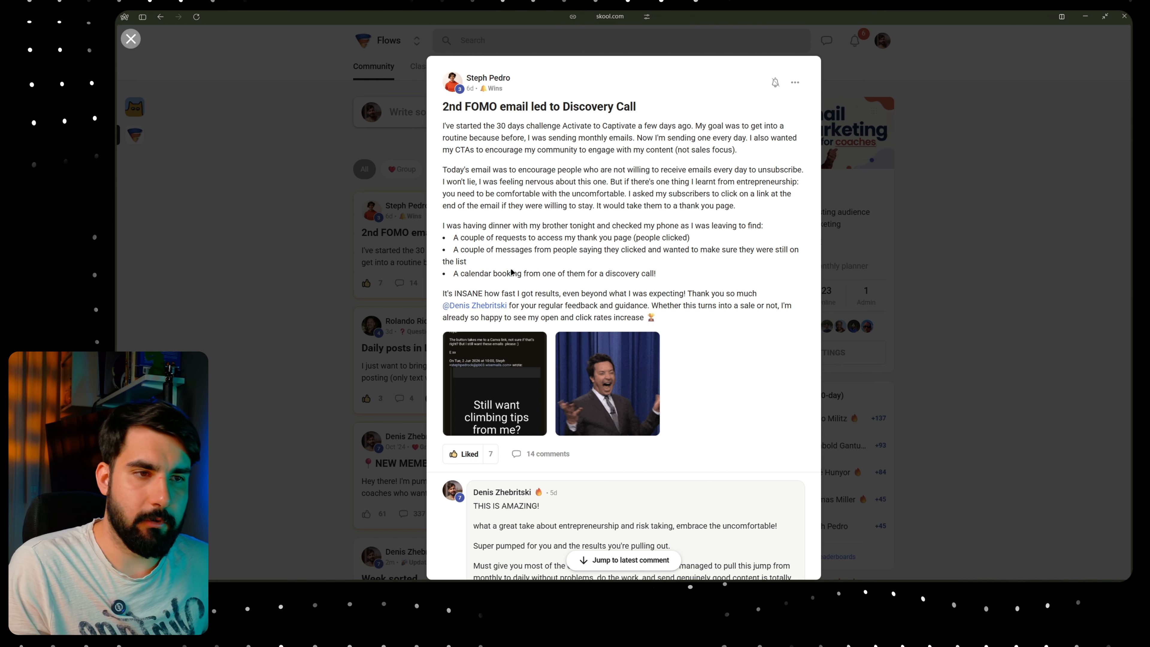
pyautogui.moveTo(453, 274); pyautogui.dragTo(658, 275)
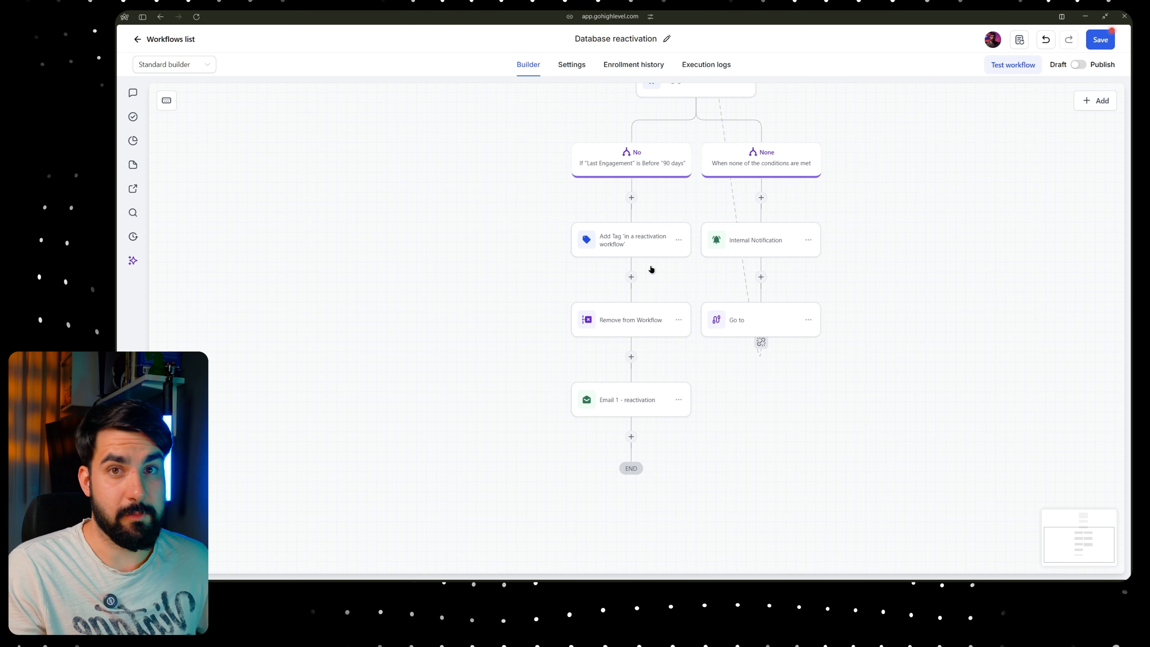
# - Add a Wait action for a set period of time below Email 1 - reactivation
pyautogui.scroll(-1, 557, 274)
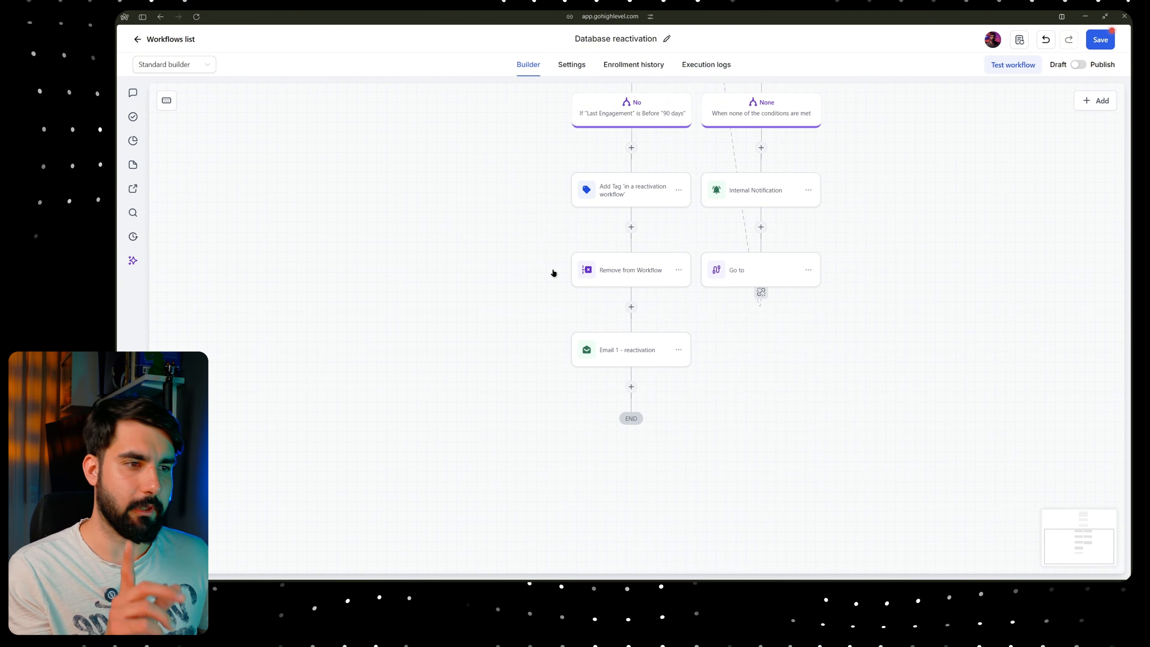
pyautogui.click(632, 386)
pyautogui.write('wait')
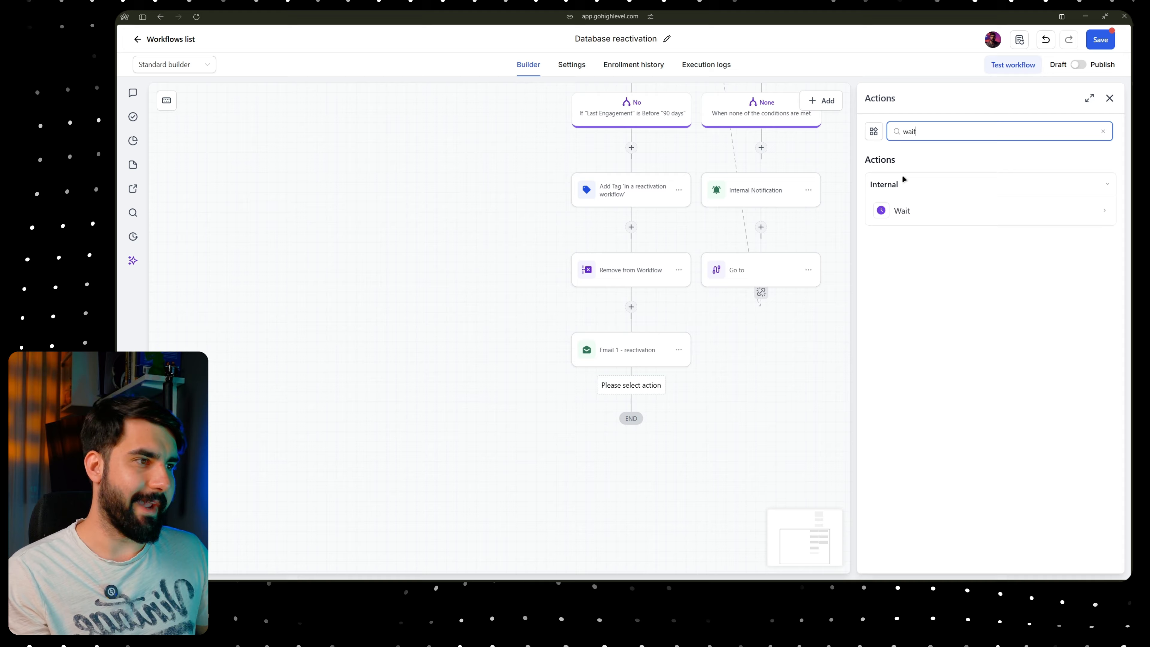
pyautogui.click(913, 220)
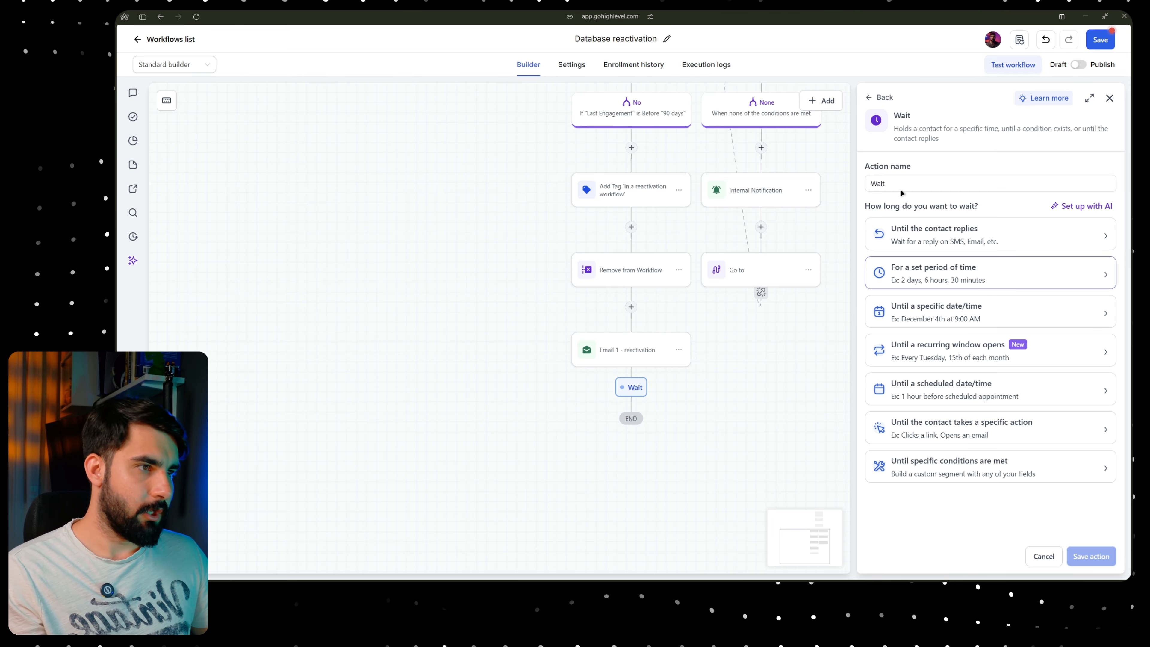
pyautogui.click(914, 272)
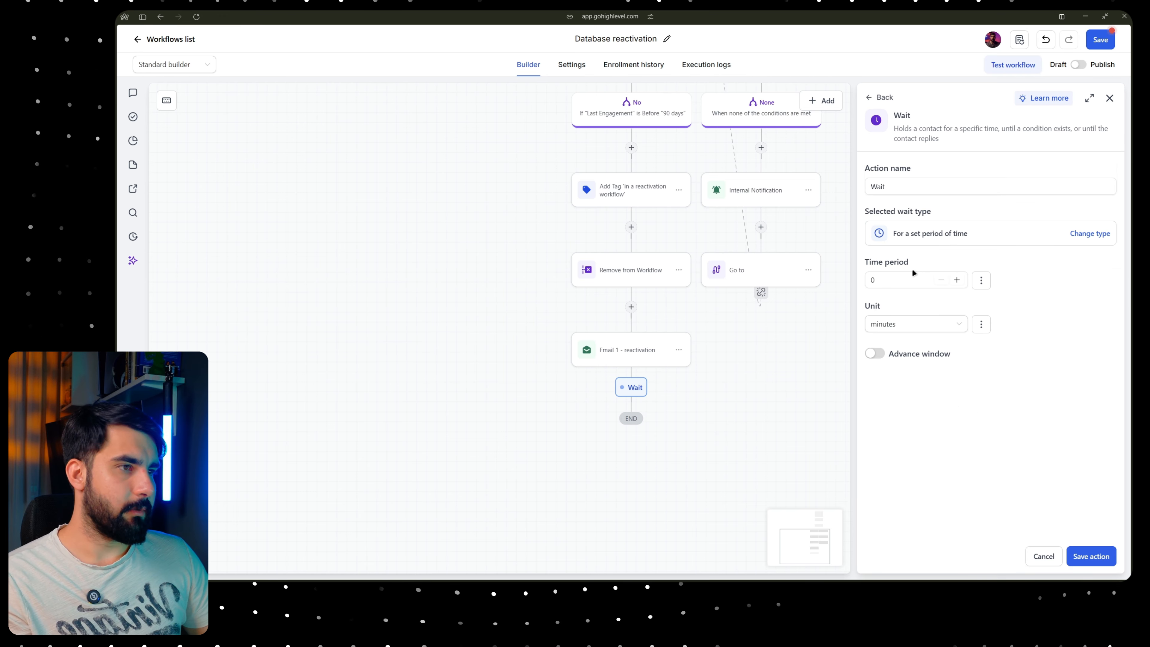
# - Name the wait action "Wait 1 day", set its time period to 1 day and save the action
pyautogui.click(892, 182)
pyautogui.write('1 da')
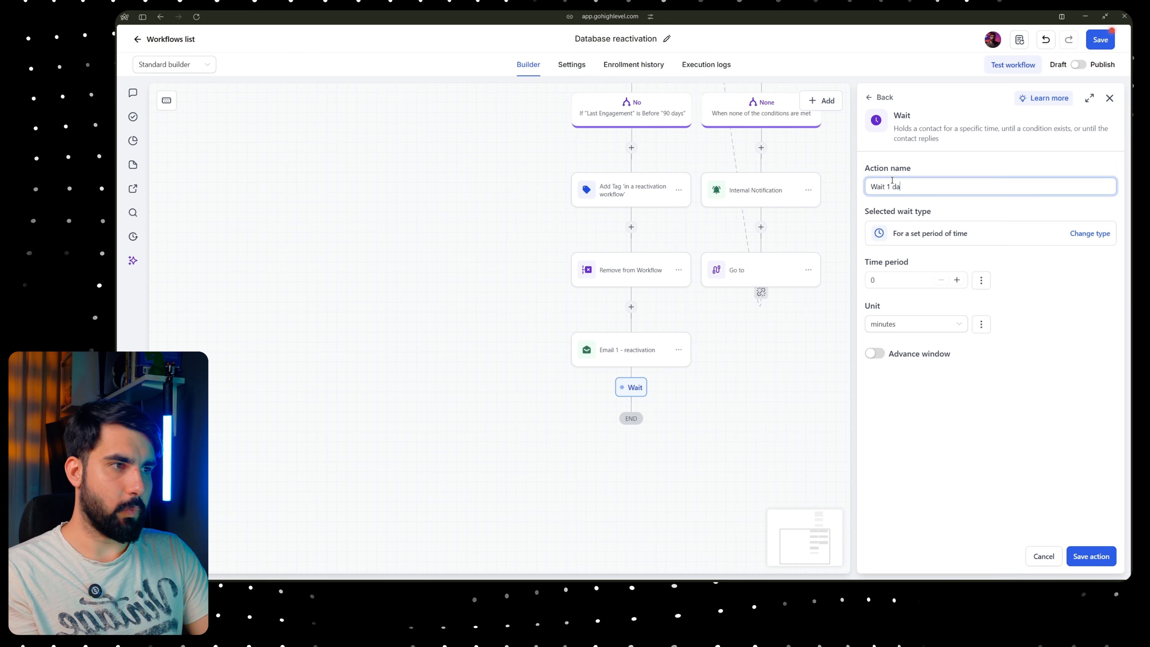
pyautogui.write('y')
pyautogui.click(887, 280)
pyautogui.write('1')
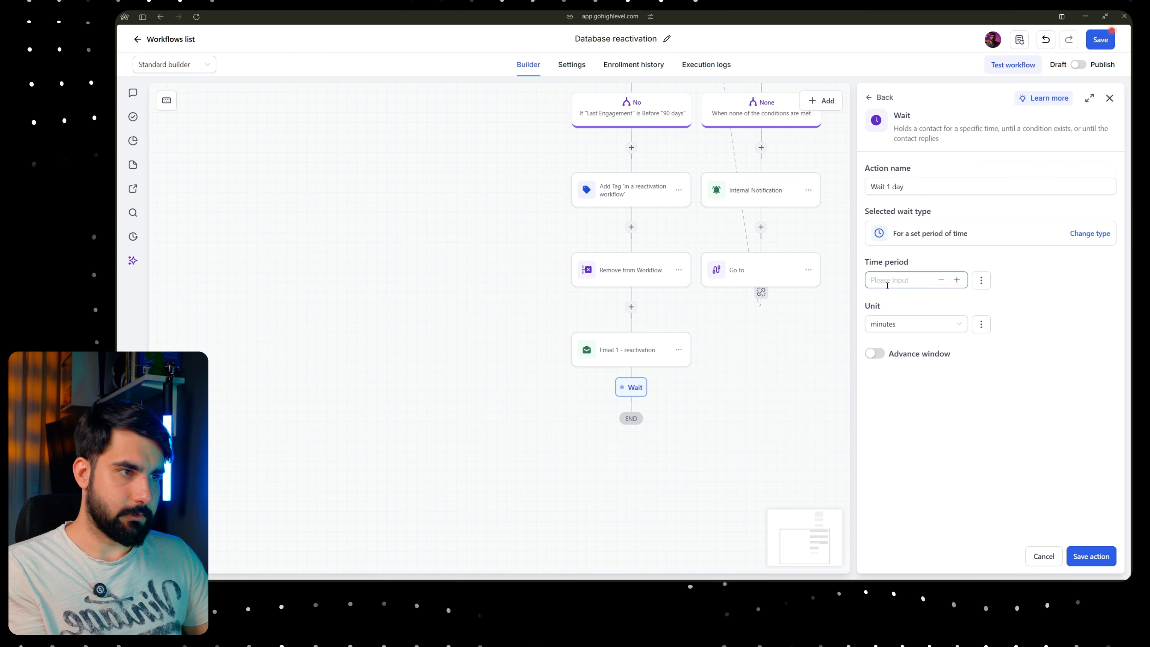
pyautogui.click(889, 323)
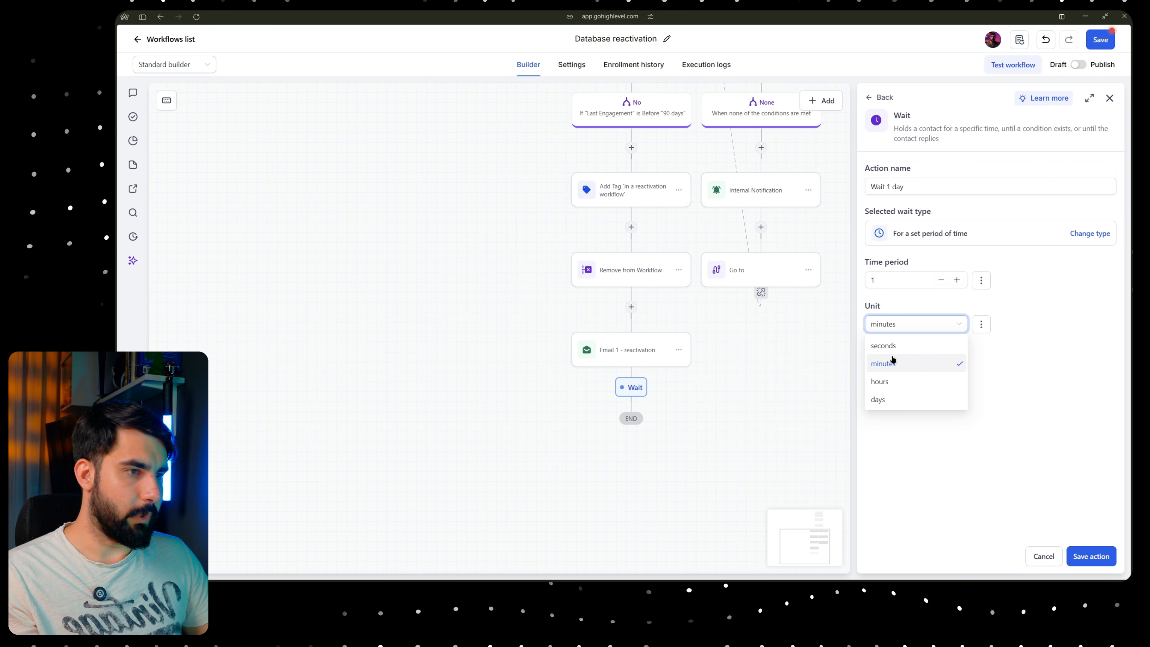
pyautogui.click(896, 399)
pyautogui.click(1091, 556)
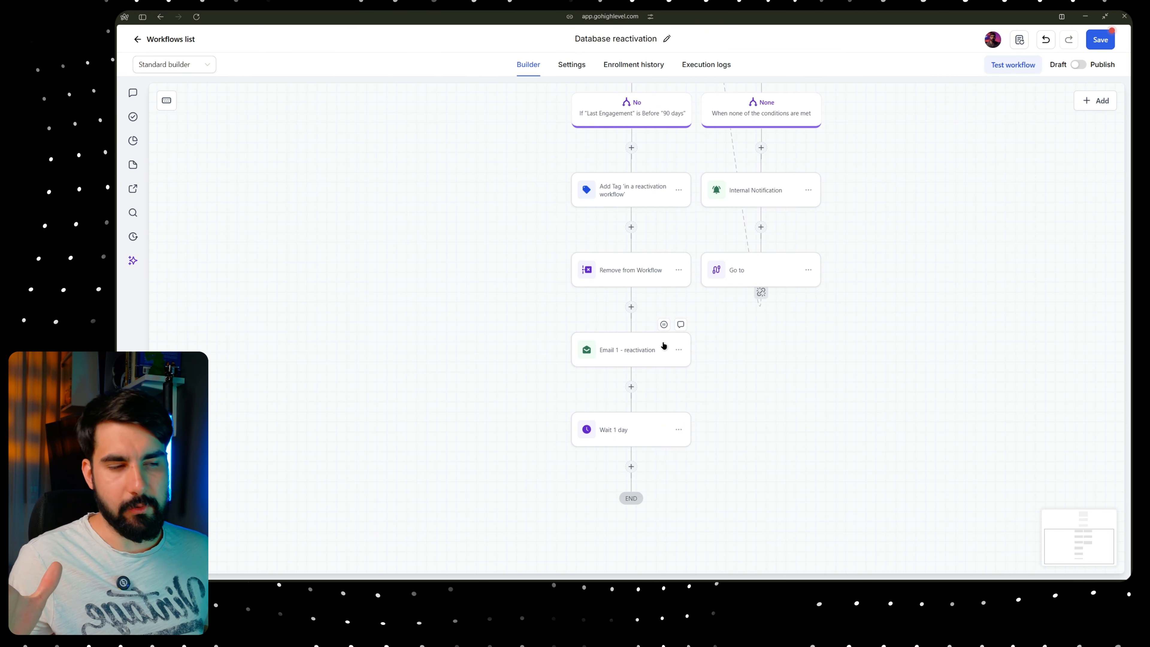
# - Duplicate the Email 1 and Wait 1 day actions at the end of the No branch and rename the copied email "Email 2 - reactivation"
pyautogui.click(680, 350)
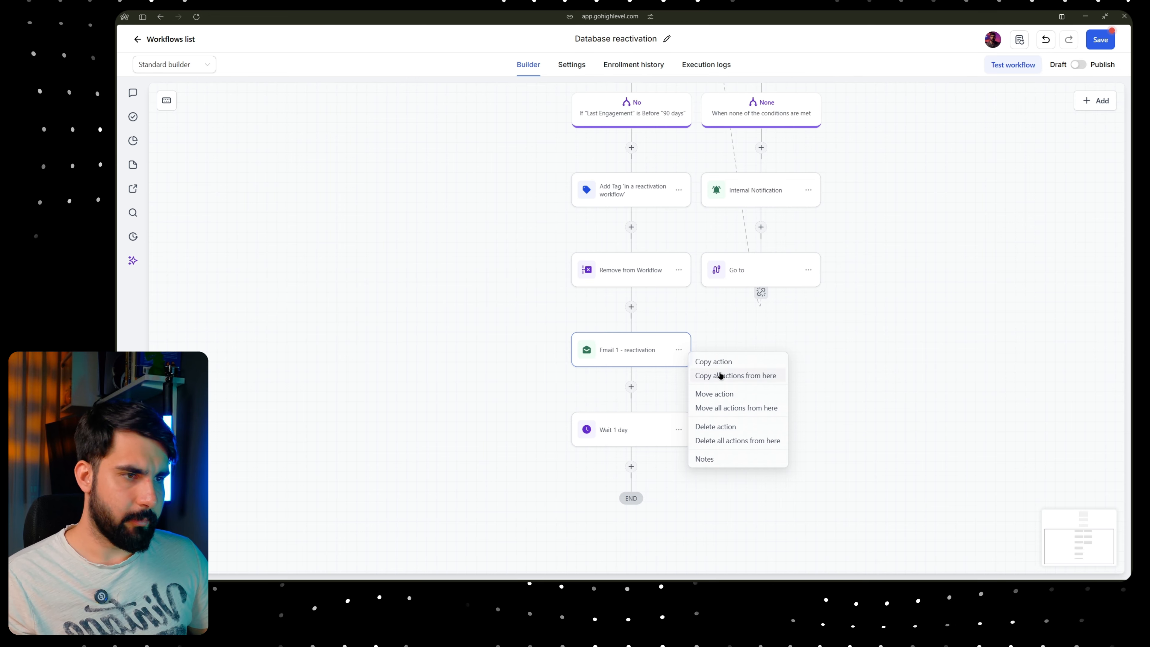
pyautogui.click(714, 375)
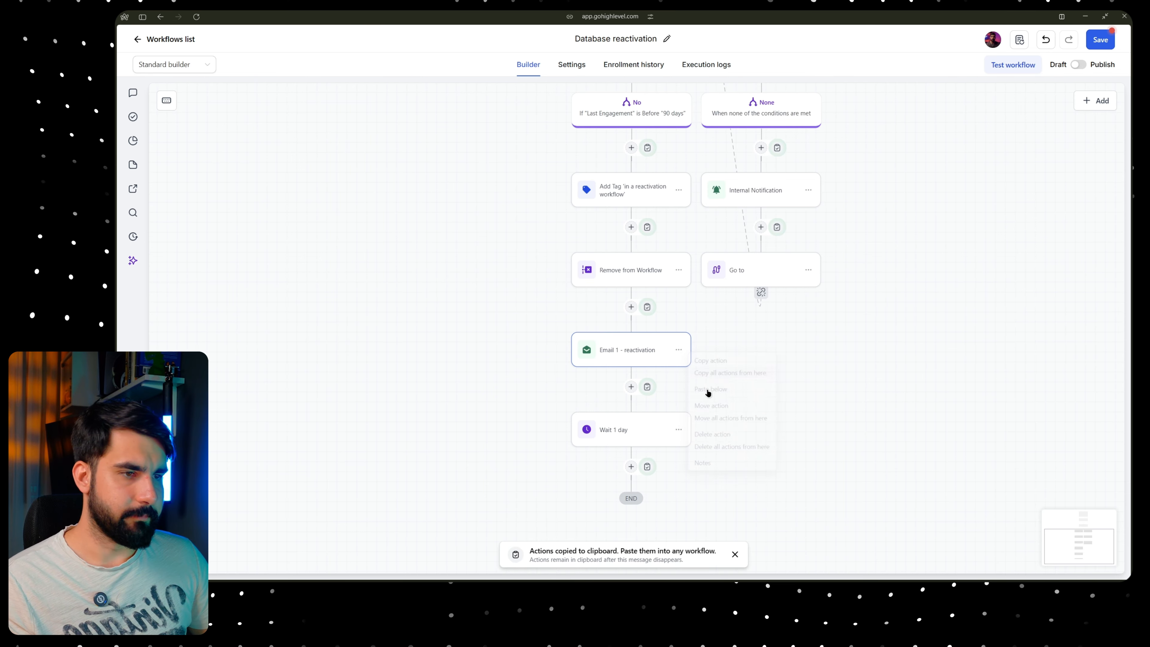
pyautogui.click(647, 467)
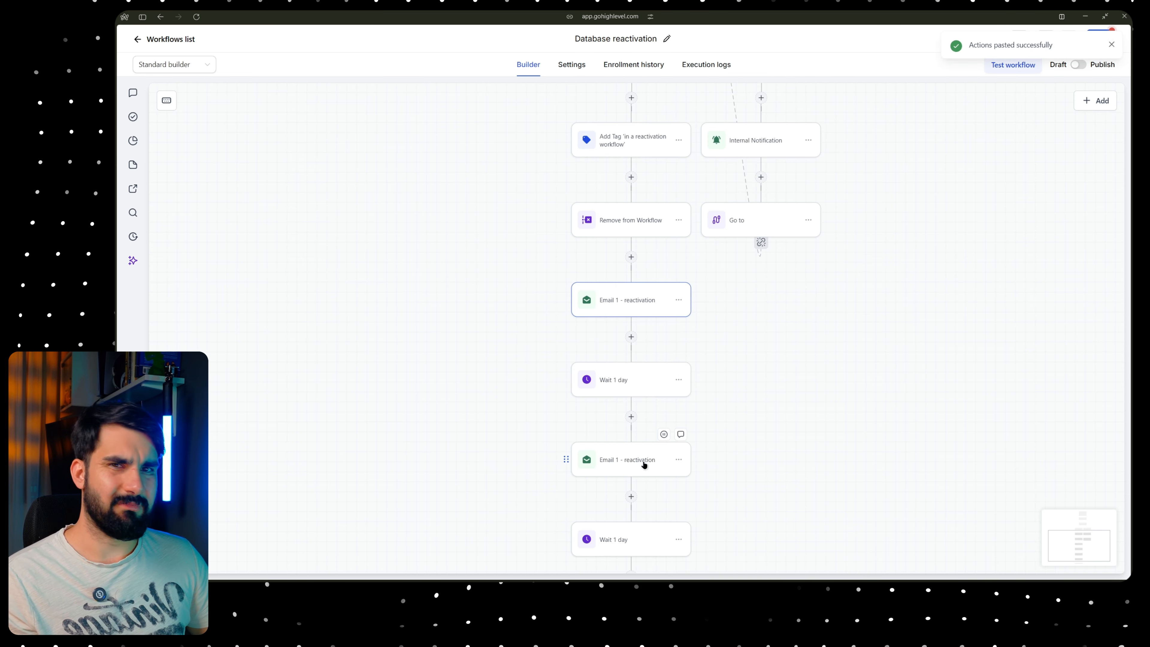
pyautogui.click(898, 200)
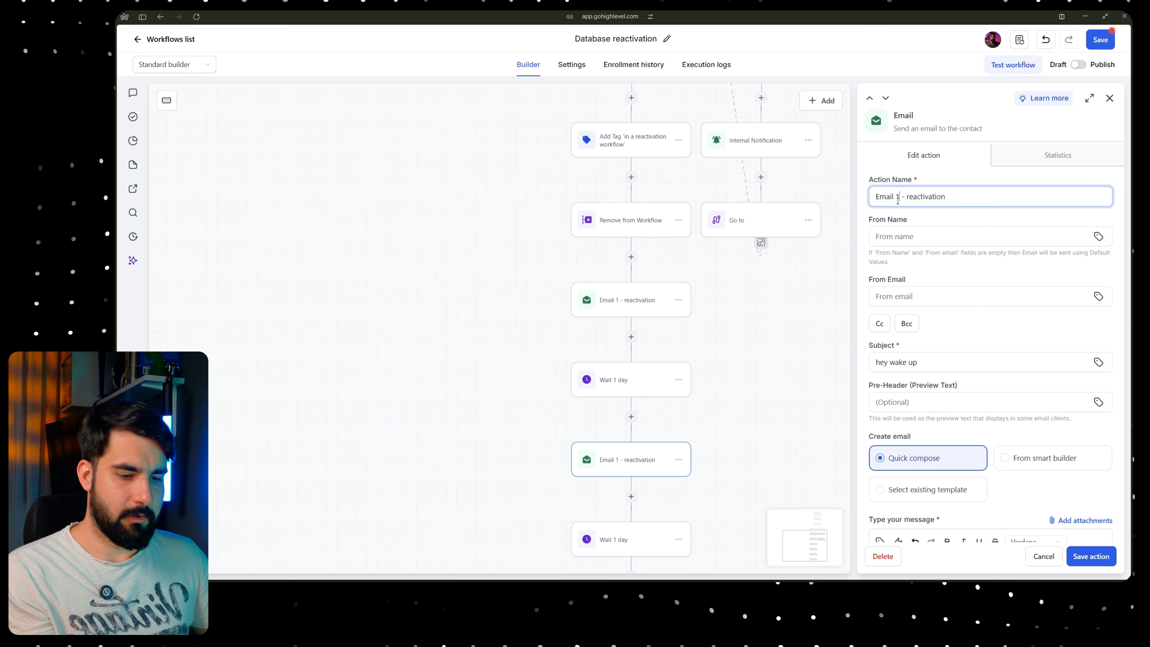
pyautogui.click(1091, 556)
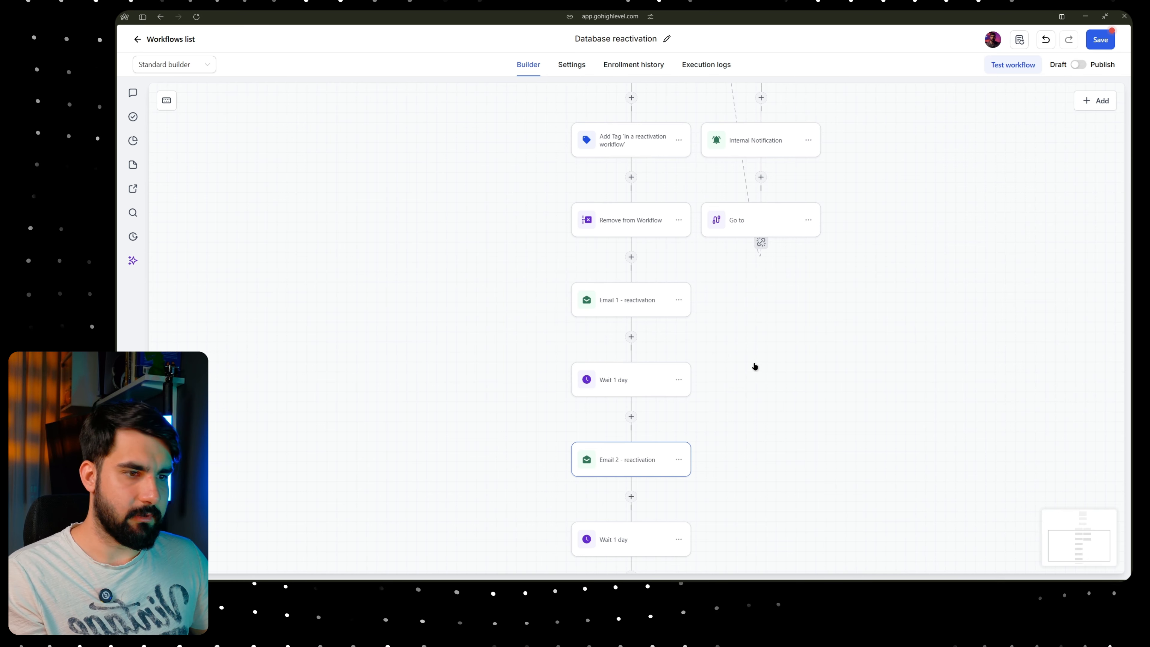
# - Copy all actions from Email 1 - reactivation onward and paste them below the last Wait 1 day action
pyautogui.scroll(-2, 635, 396)
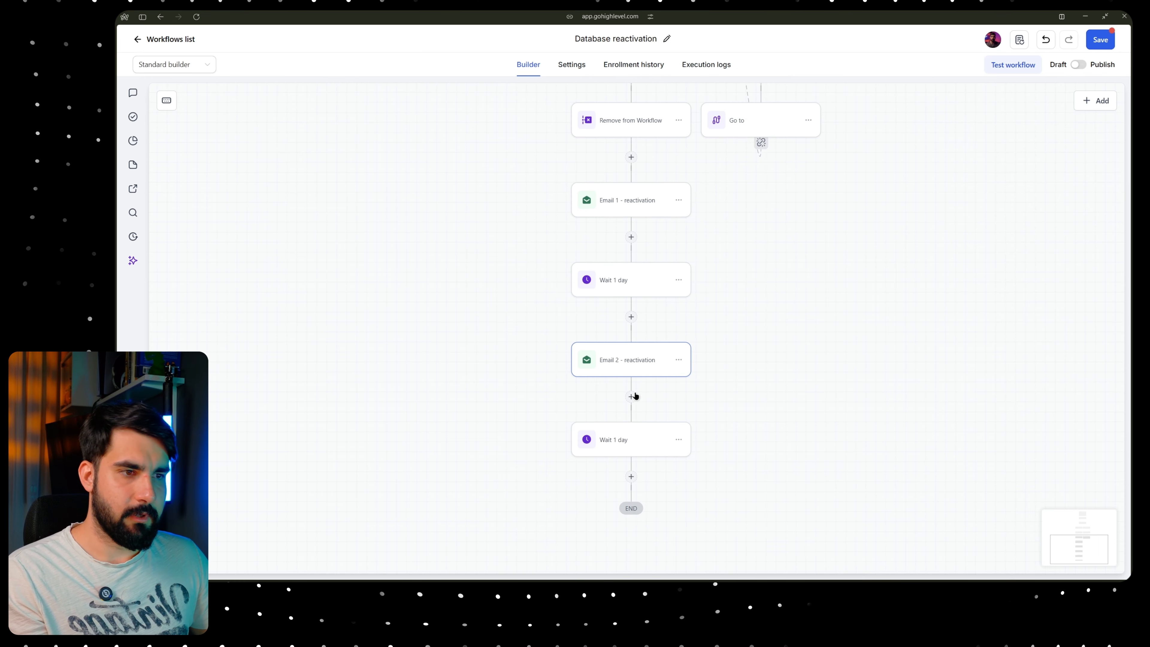
pyautogui.click(680, 200)
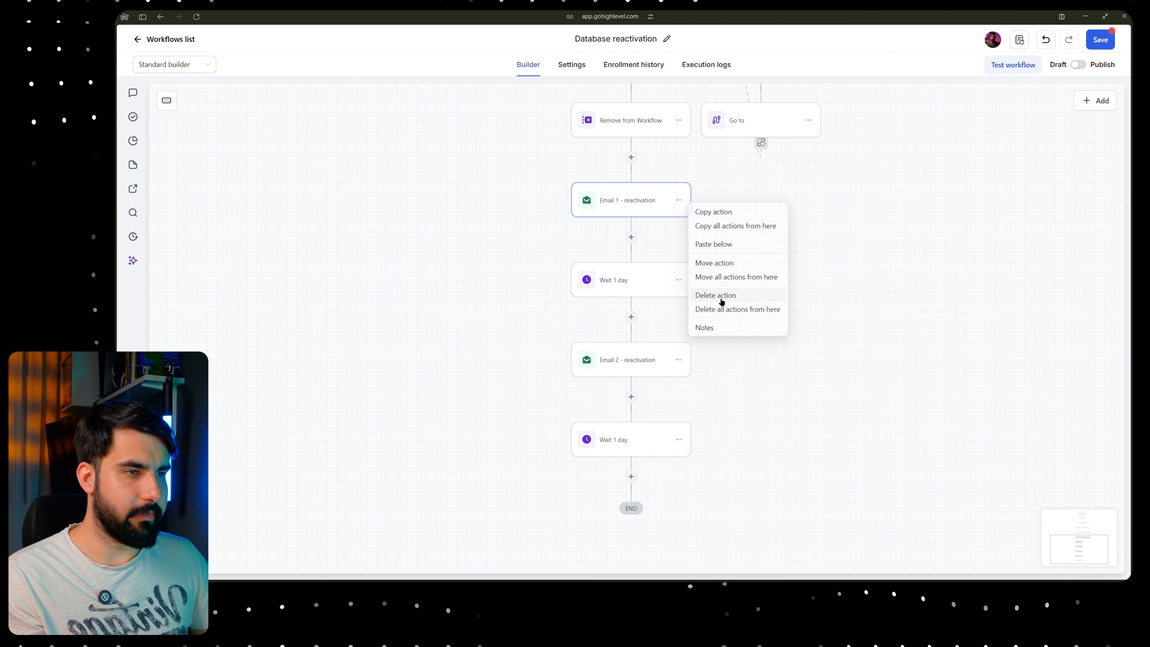
pyautogui.click(720, 227)
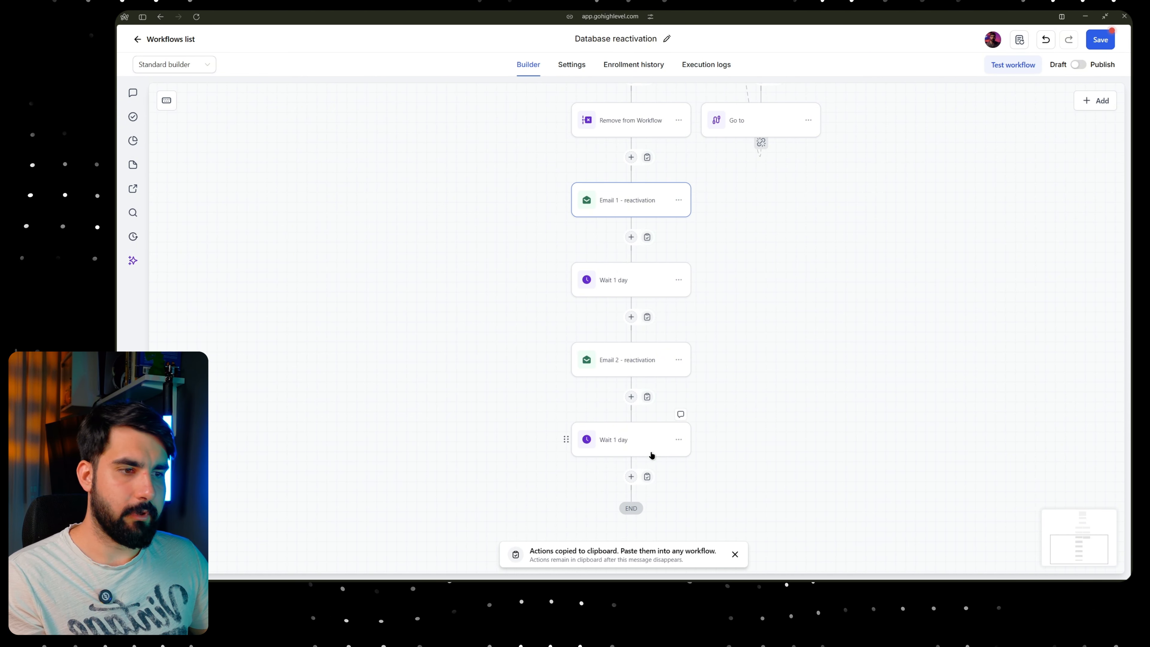
pyautogui.click(647, 476)
# - Rename the pasted Email 1 - reactivation action as "Email 3 - reactivation" and save it
pyautogui.click(680, 419)
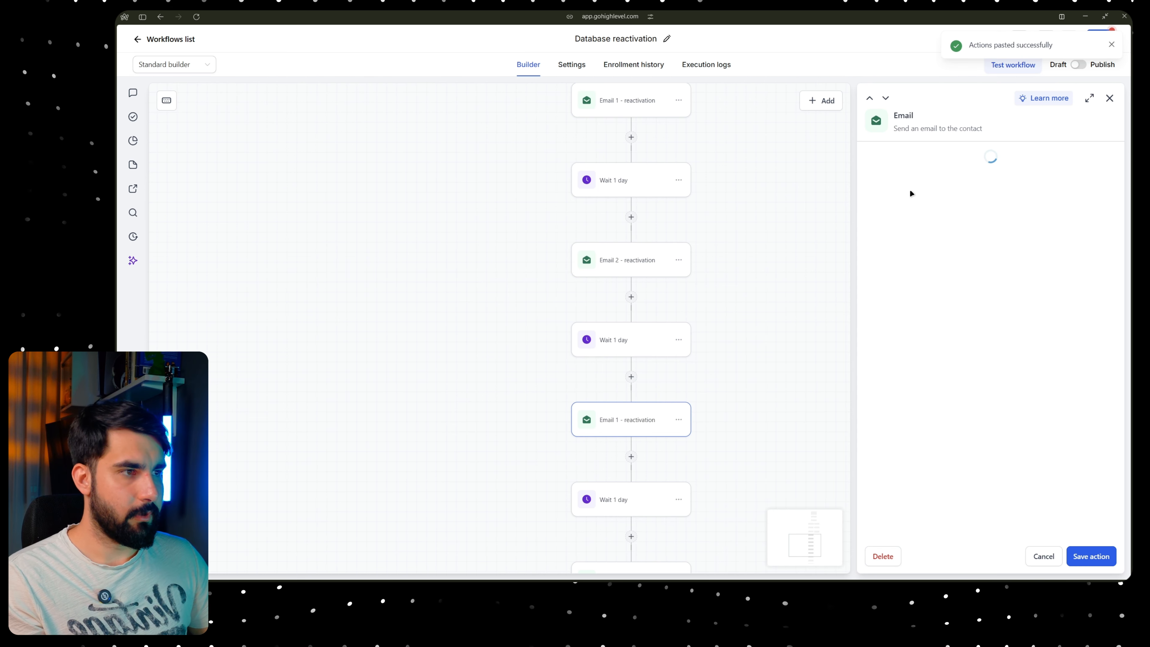
pyautogui.click(902, 196)
pyautogui.press('BackSpace')
pyautogui.write('3 - reactivation')
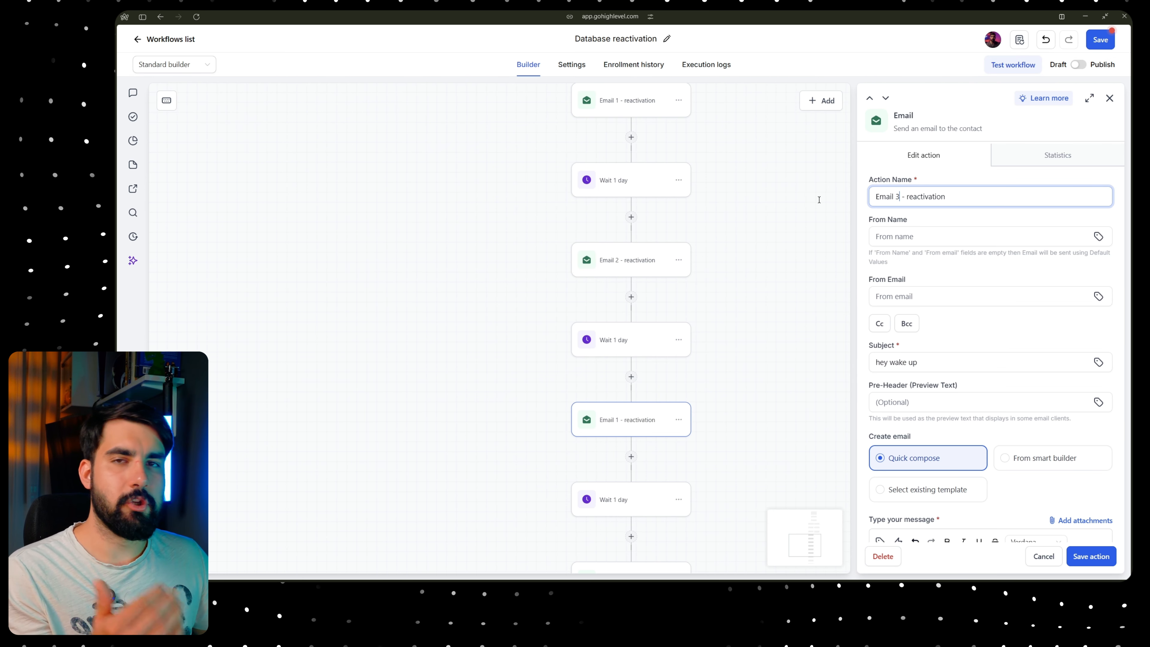
pyautogui.scroll(-2, 652, 273)
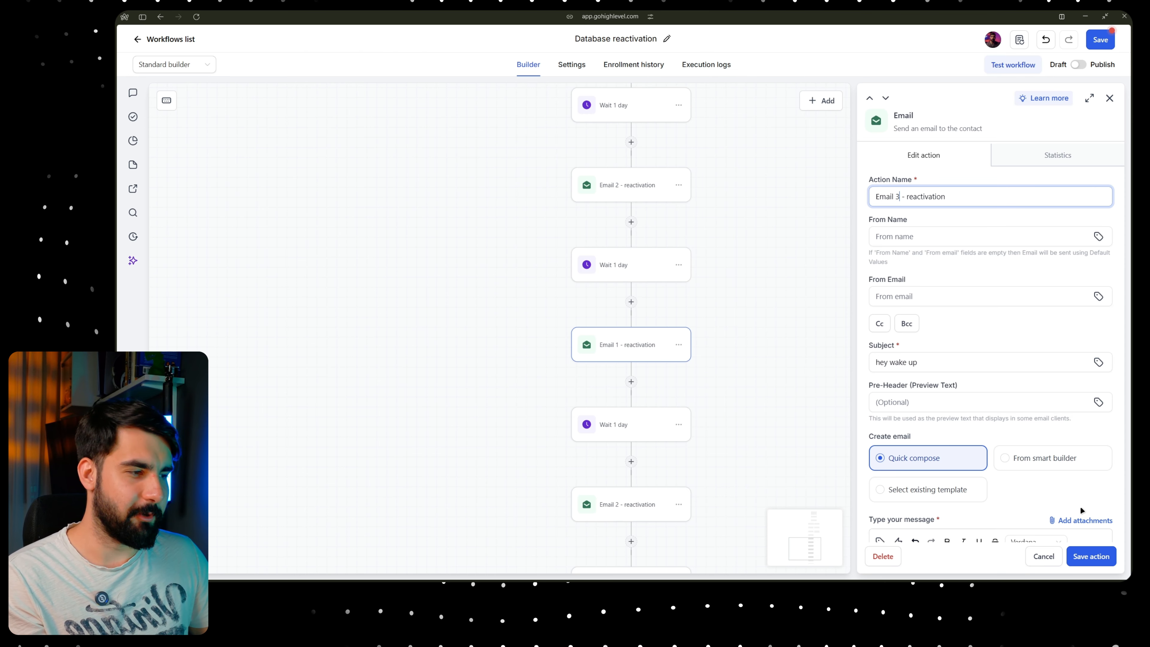
pyautogui.click(1092, 556)
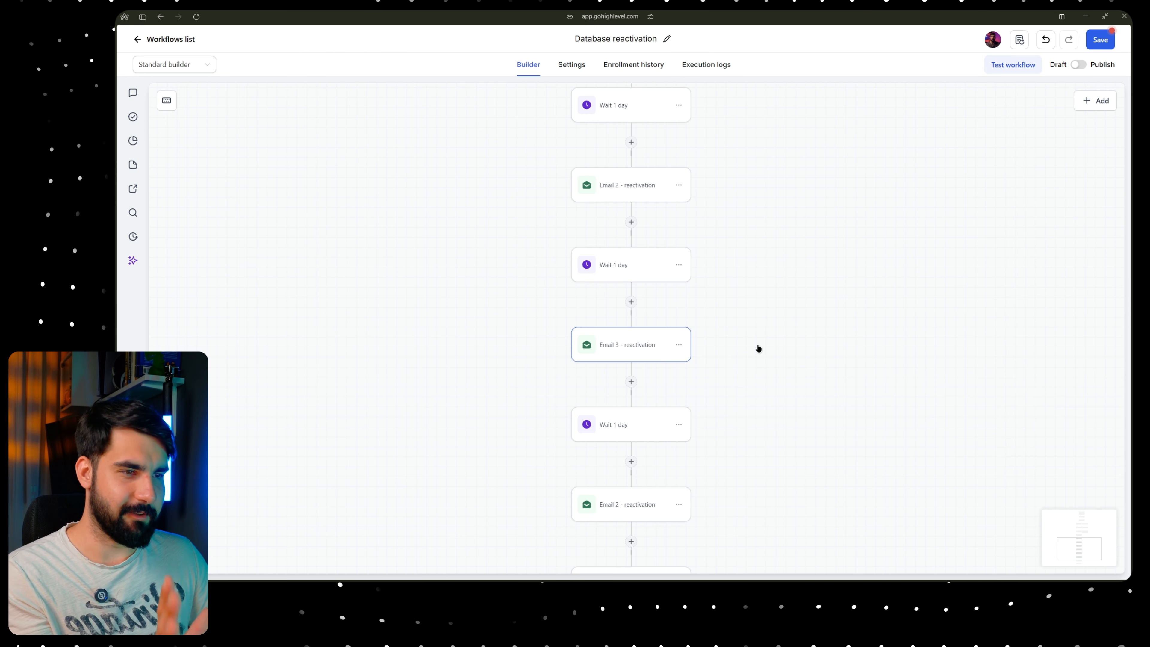
# - Rename the pasted Email 2 - reactivation action as "Email 4 - reactivation" and save it
pyautogui.click(643, 505)
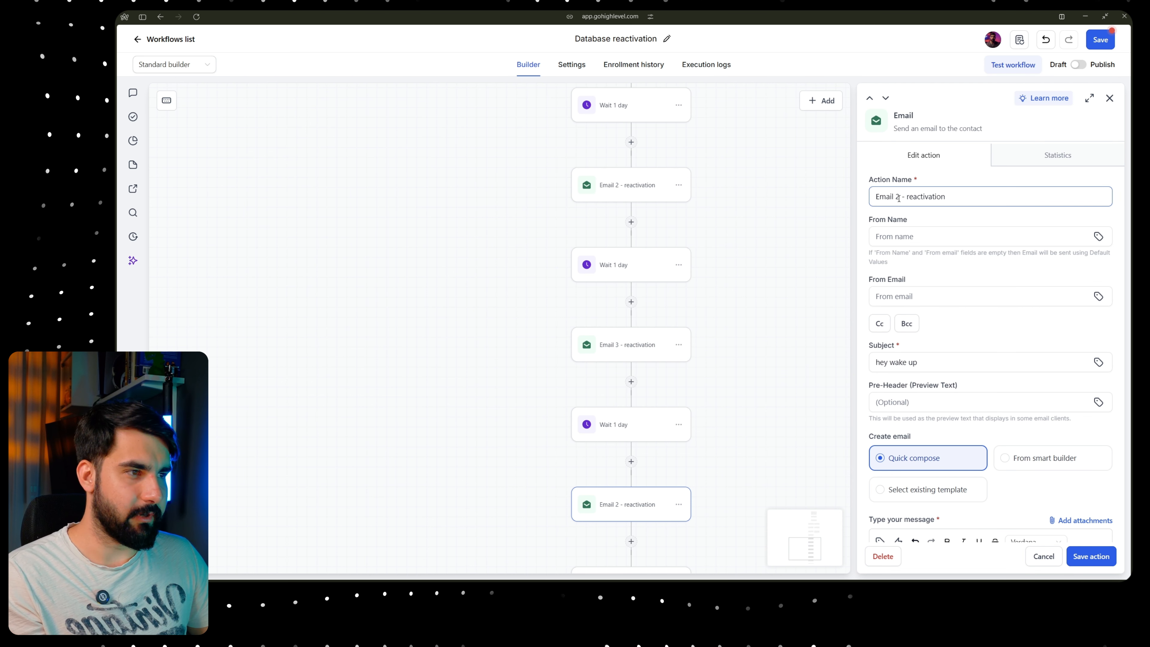
pyautogui.click(899, 197)
pyautogui.press('BackSpace')
pyautogui.write('4')
pyautogui.click(1091, 556)
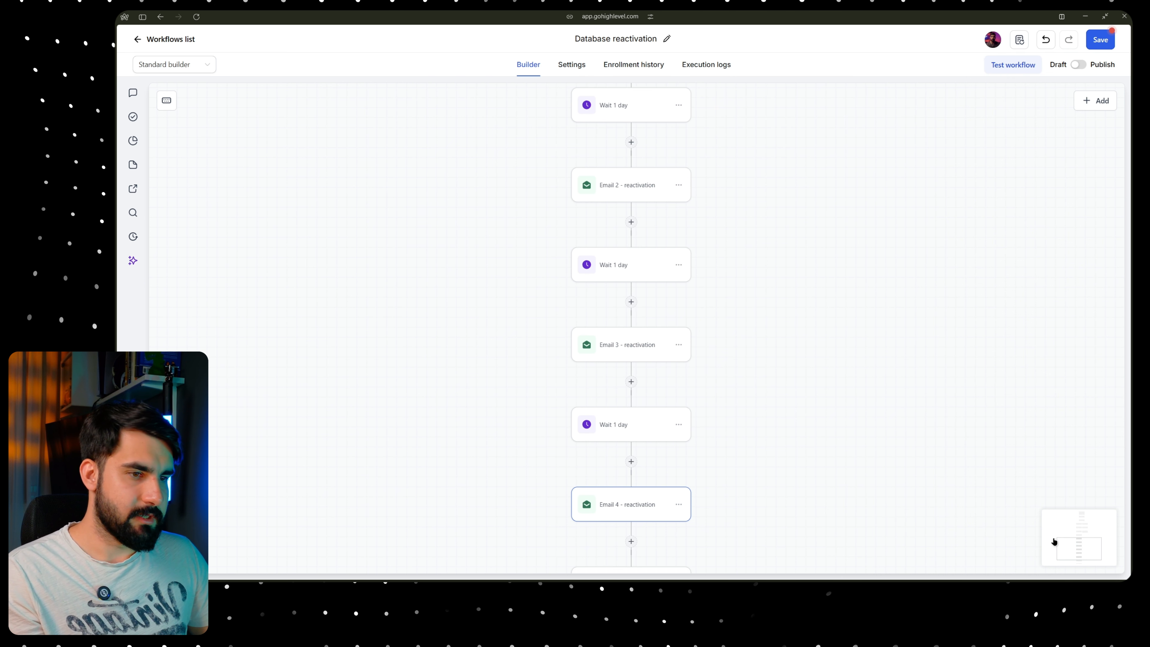
# - Rename the last wait action, below Email 4, as "Wait 2 day", set its time period to 2 days and save it
pyautogui.scroll(-3, 645, 264)
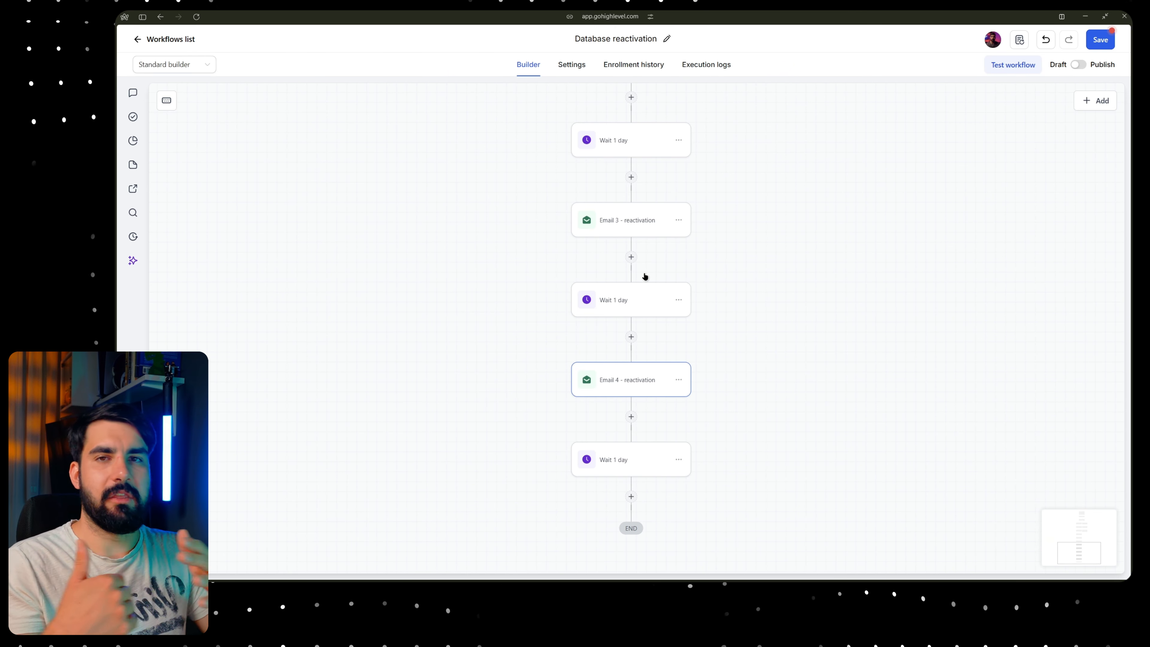
pyautogui.scroll(-1, 634, 271)
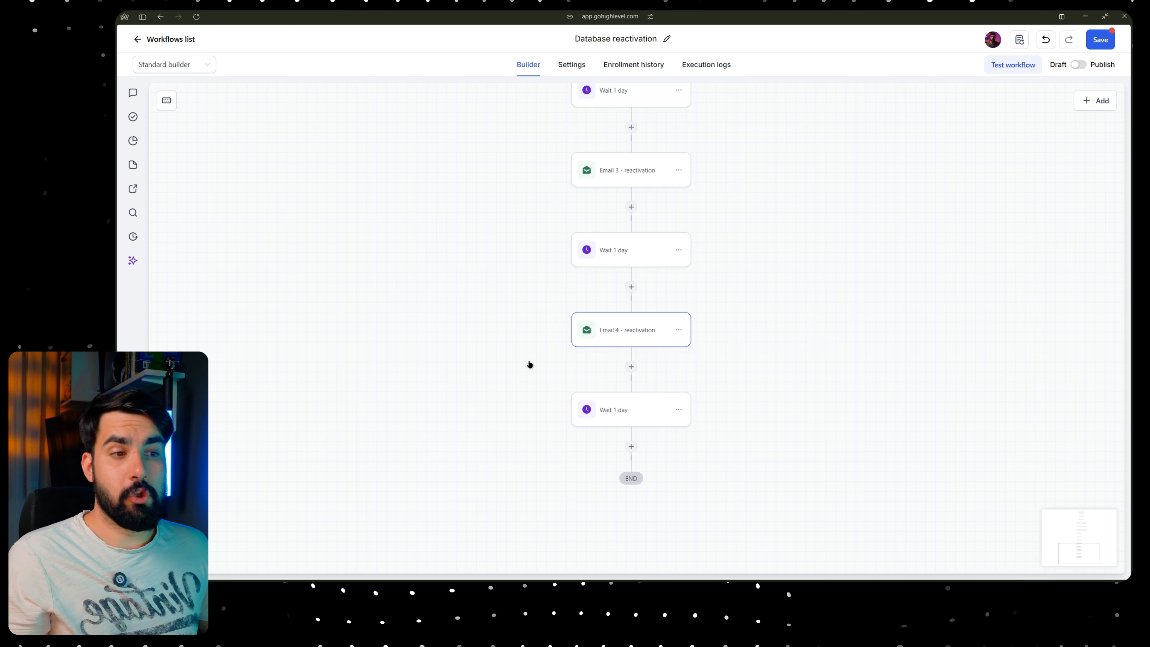
pyautogui.click(622, 414)
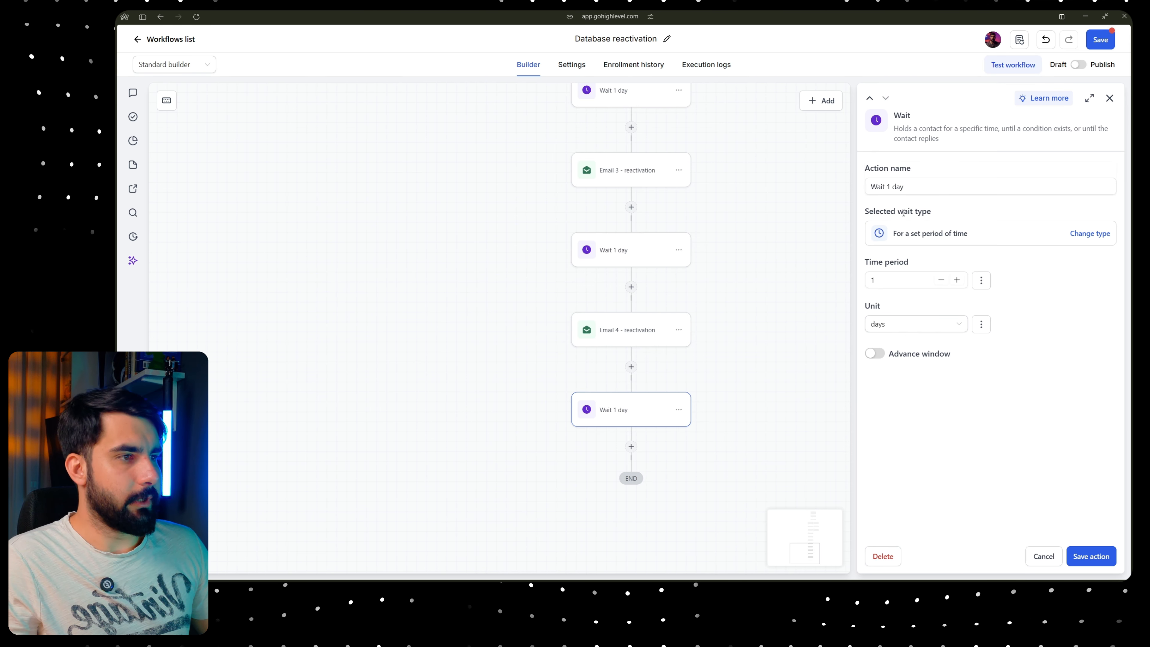
pyautogui.click(891, 186)
pyautogui.press('BackSpace')
pyautogui.write('2')
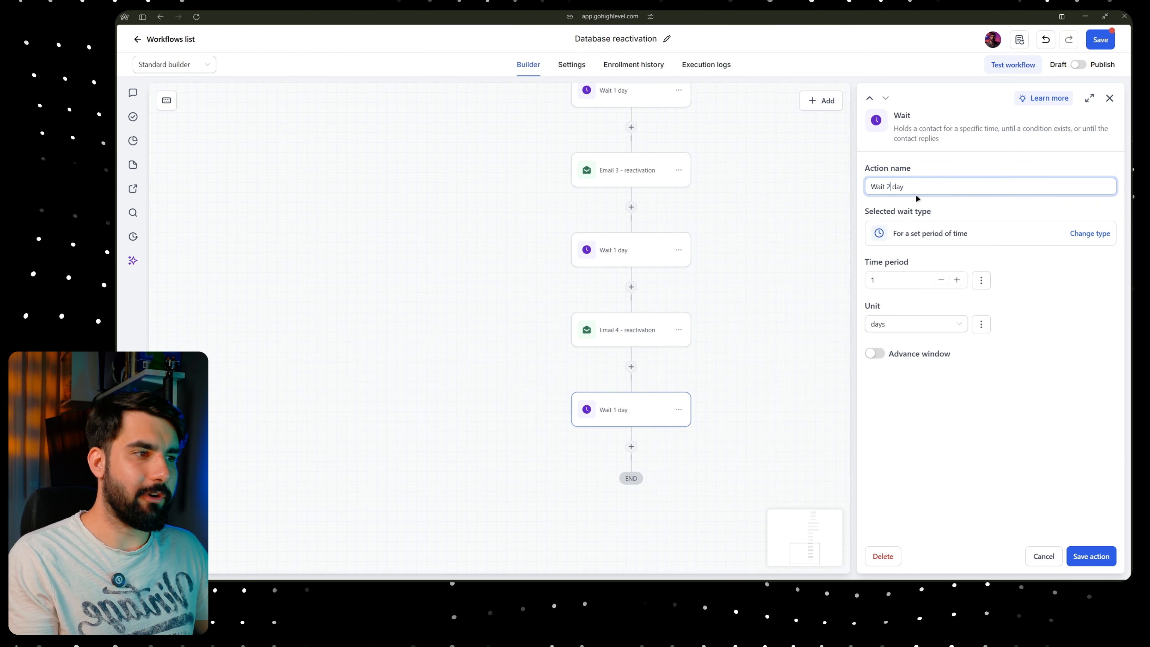
pyautogui.click(895, 279)
pyautogui.press('BackSpace')
pyautogui.write('2')
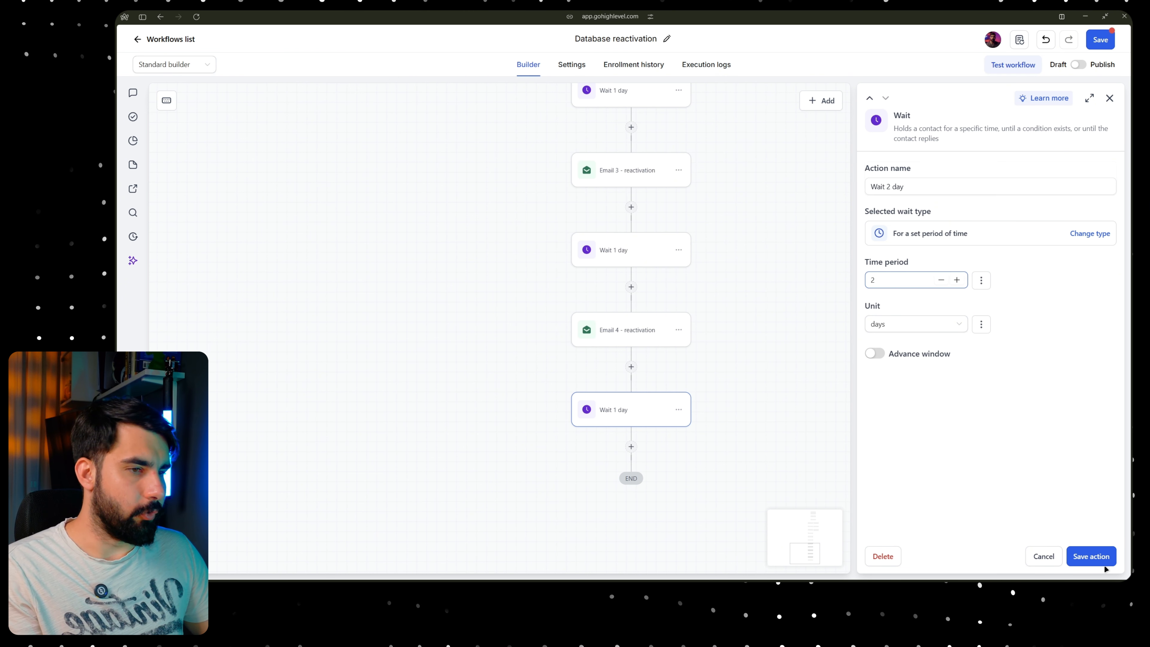
pyautogui.click(1091, 557)
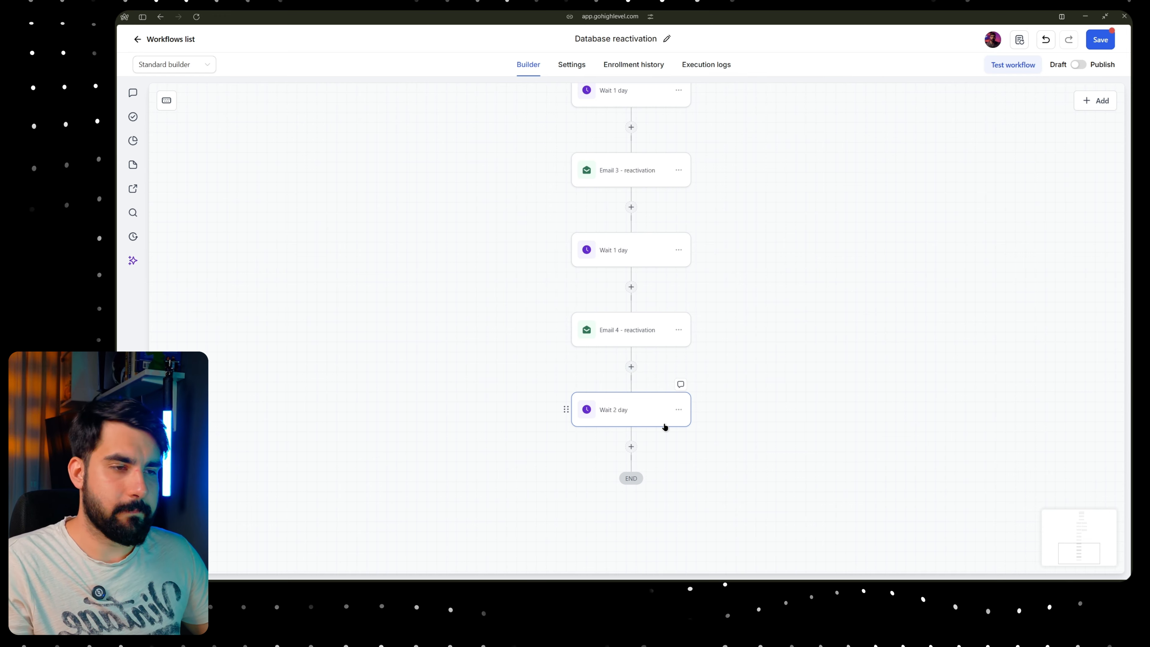
# - Add an Add contact tag action below Wait 2 day with a new tag "dnd" and save it
pyautogui.scroll(-2, 635, 408)
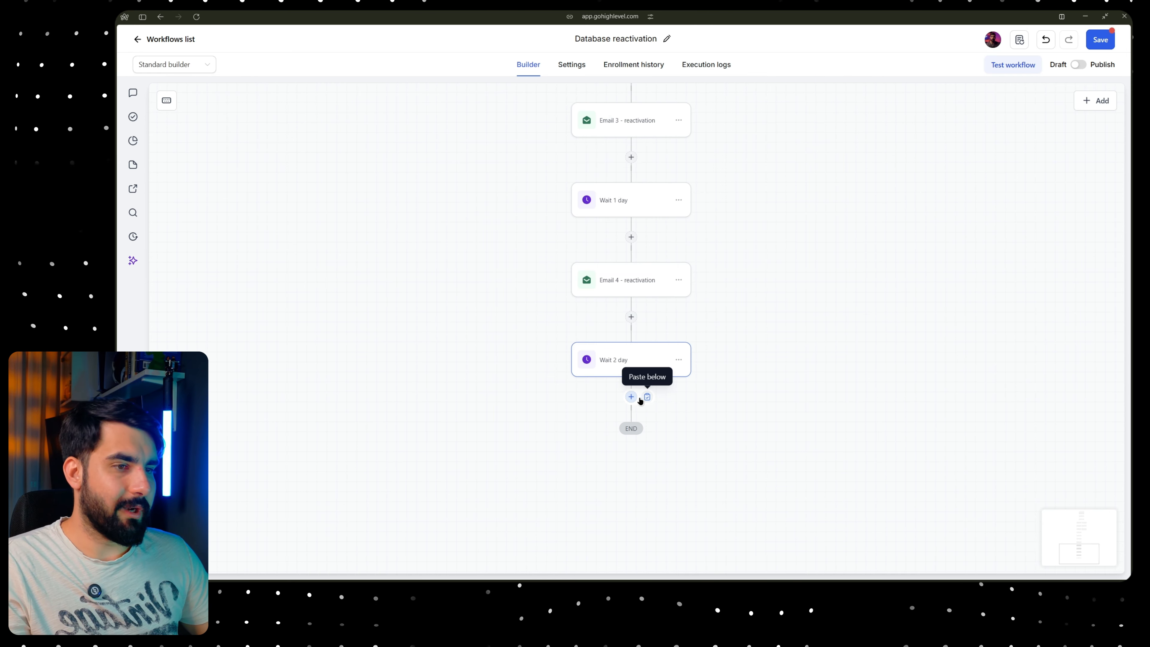
pyautogui.click(631, 397)
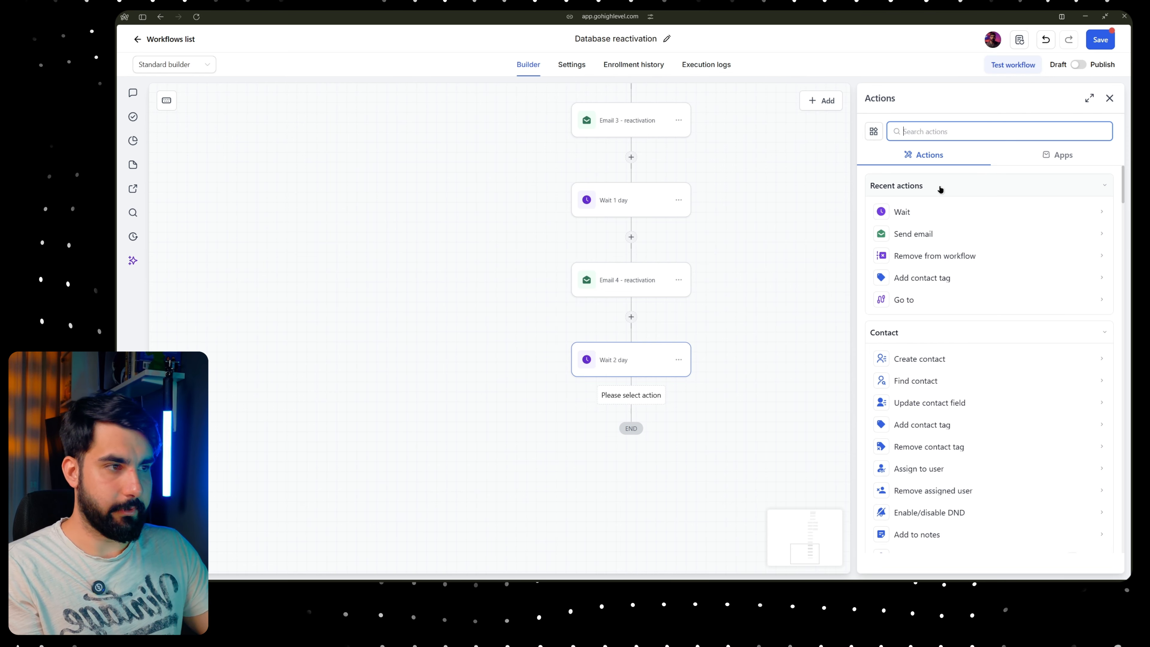
pyautogui.write('add')
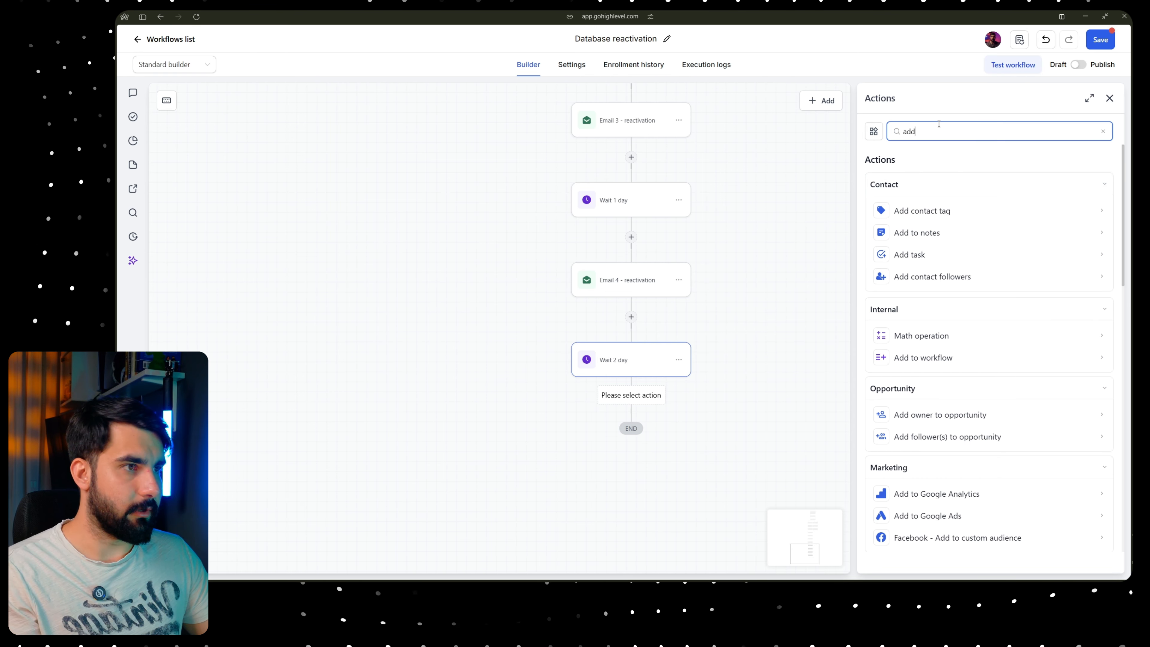
pyautogui.click(932, 213)
pyautogui.click(921, 213)
pyautogui.write('dand')
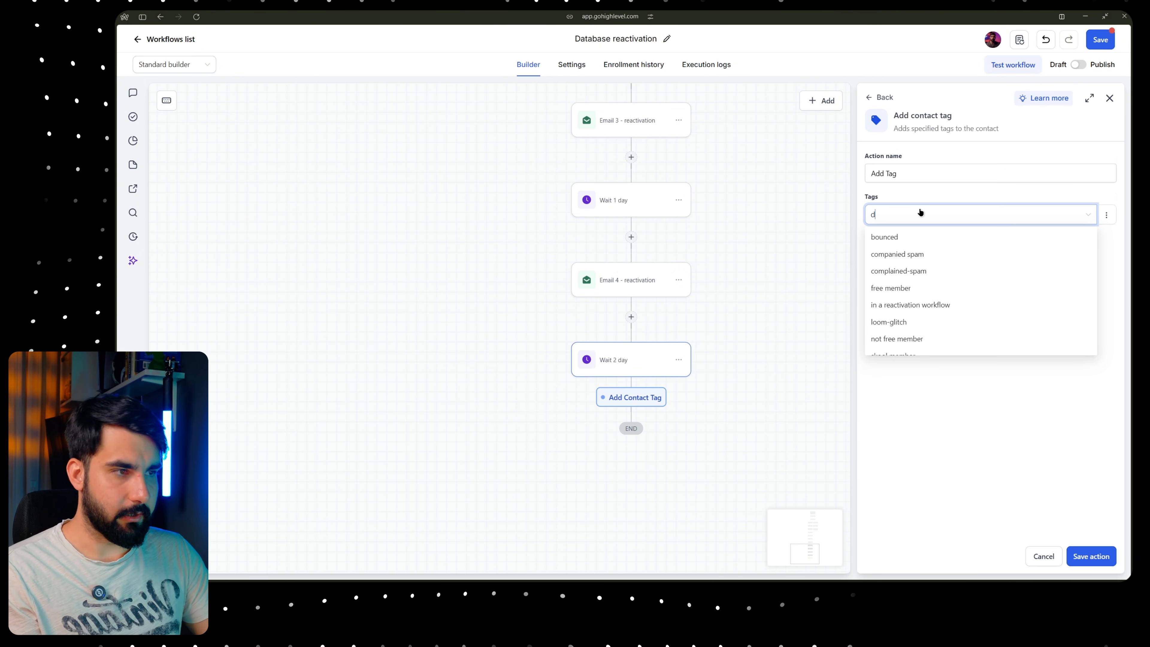
pyautogui.press('BackSpace')
pyautogui.press('BackSpace')
pyautogui.press('BackSpace')
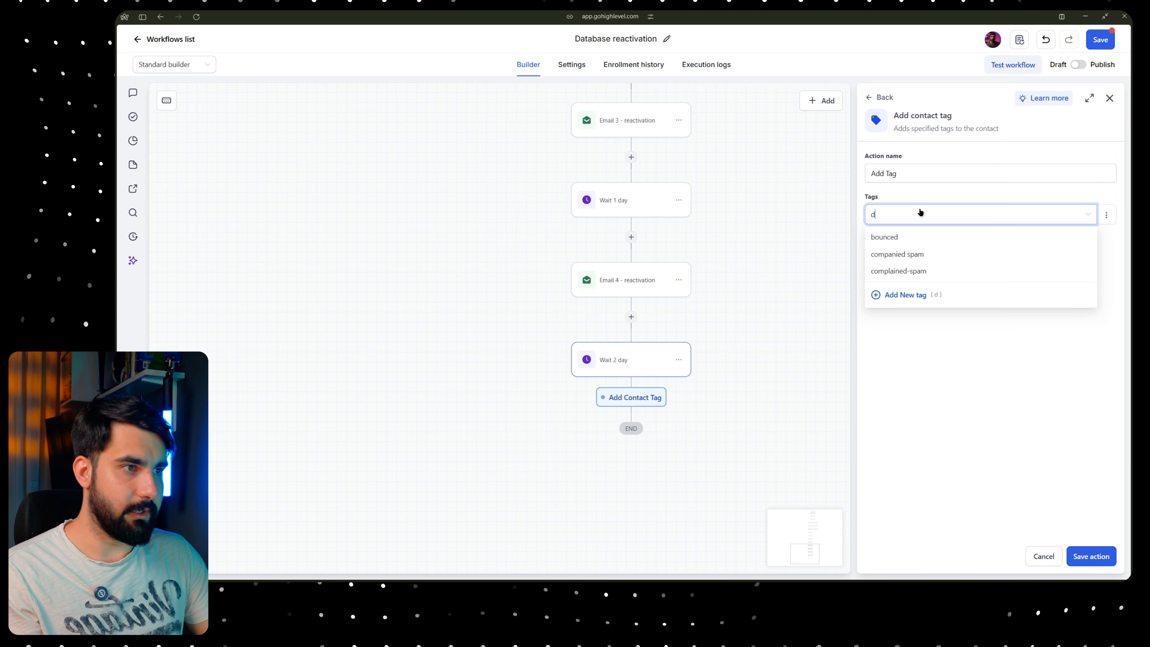
pyautogui.write('nd')
pyautogui.click(899, 289)
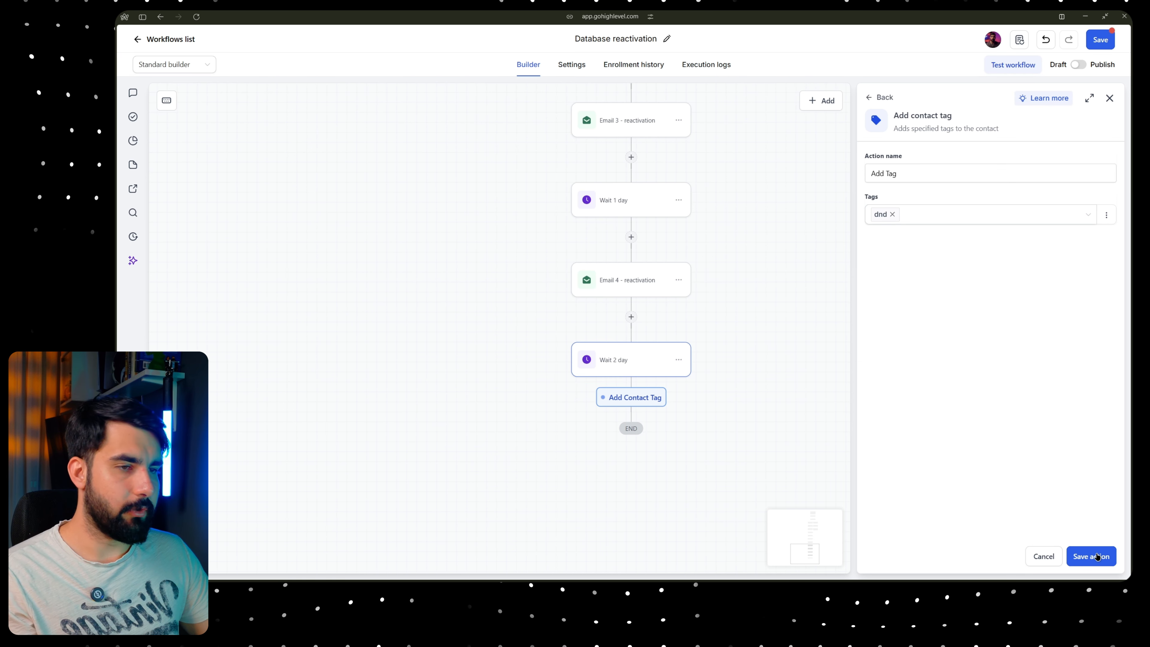
pyautogui.click(1093, 556)
# - Rename the new tag action as "Add Tag - dnd" and save it
pyautogui.click(636, 440)
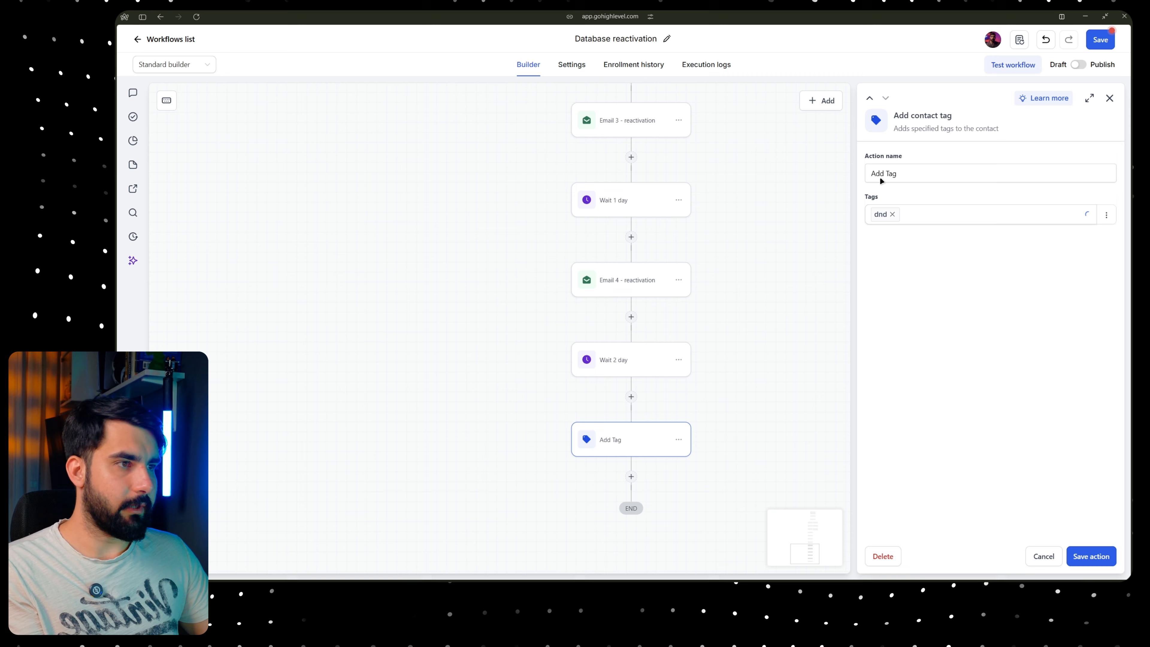
pyautogui.click(914, 173)
pyautogui.write('-dnd')
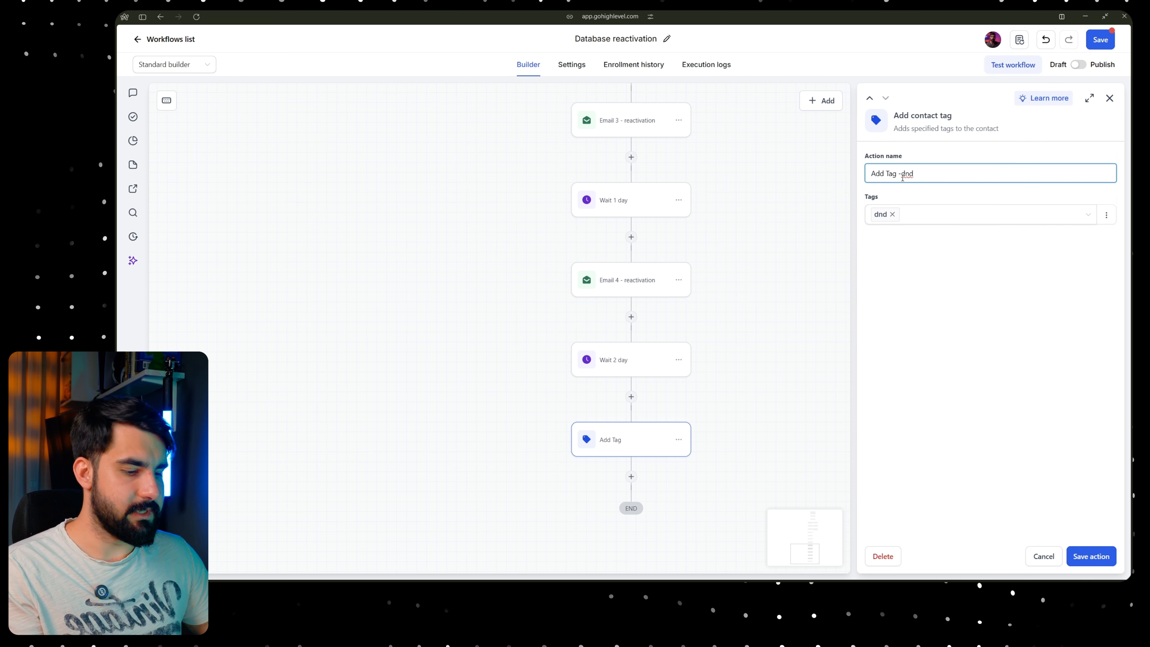
pyautogui.click(902, 176)
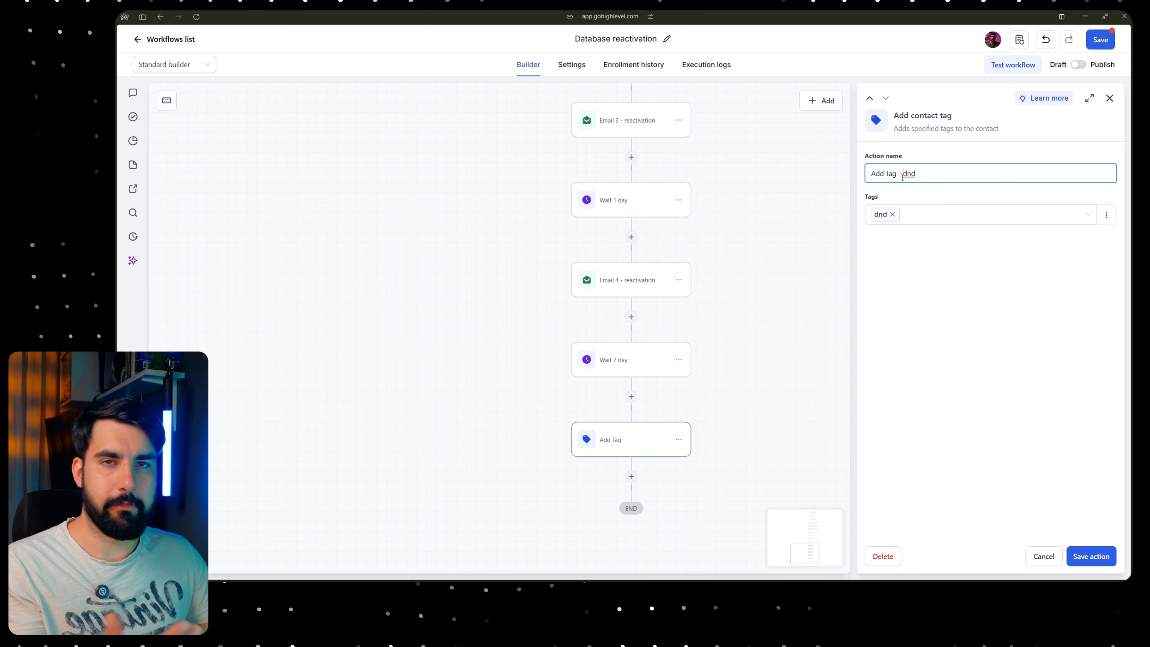
pyautogui.click(1104, 549)
# - Add an Enable/disable DND action below Add Tag - dnd and name it "Enable DND"
pyautogui.scroll(-1, 645, 366)
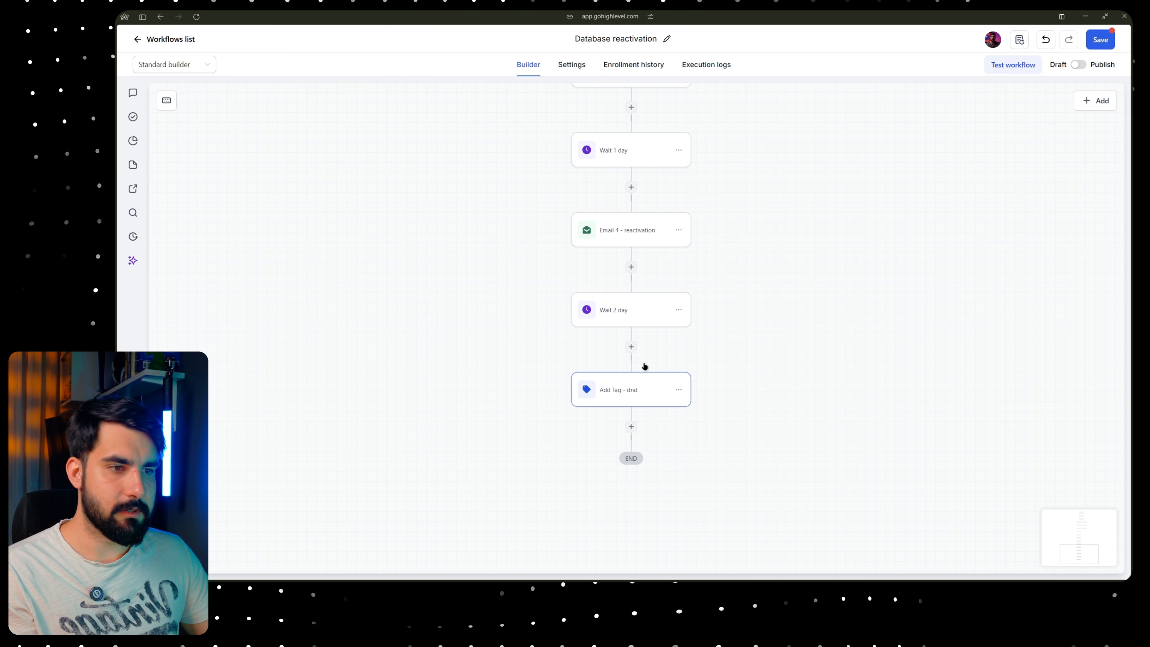
pyautogui.click(632, 427)
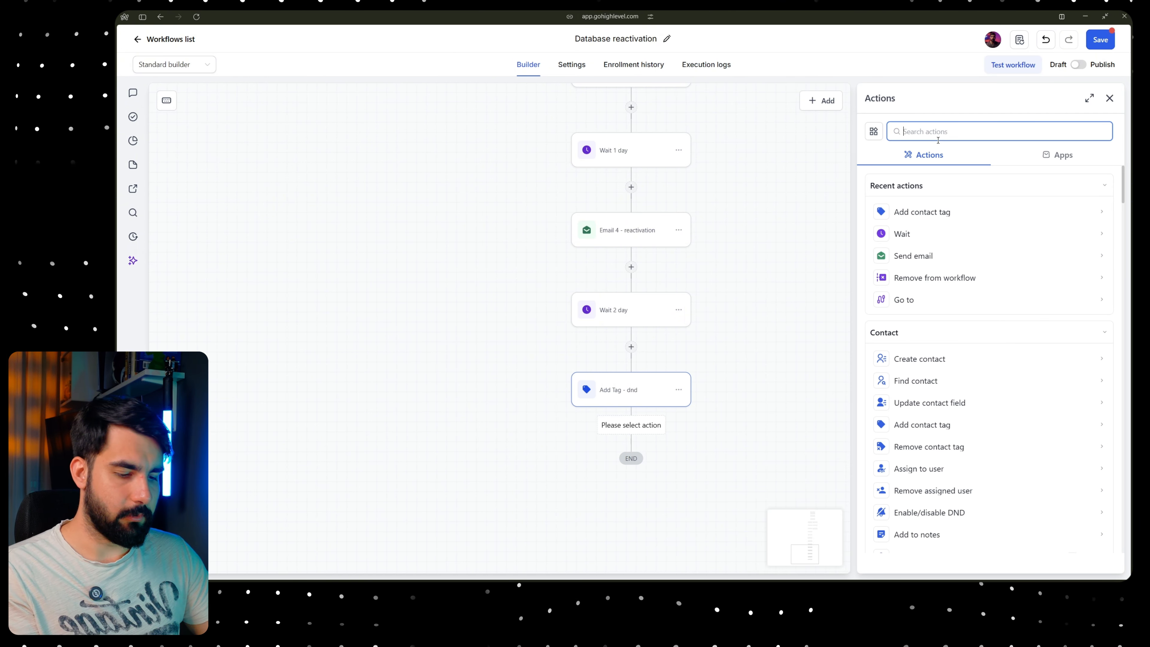
pyautogui.write('en')
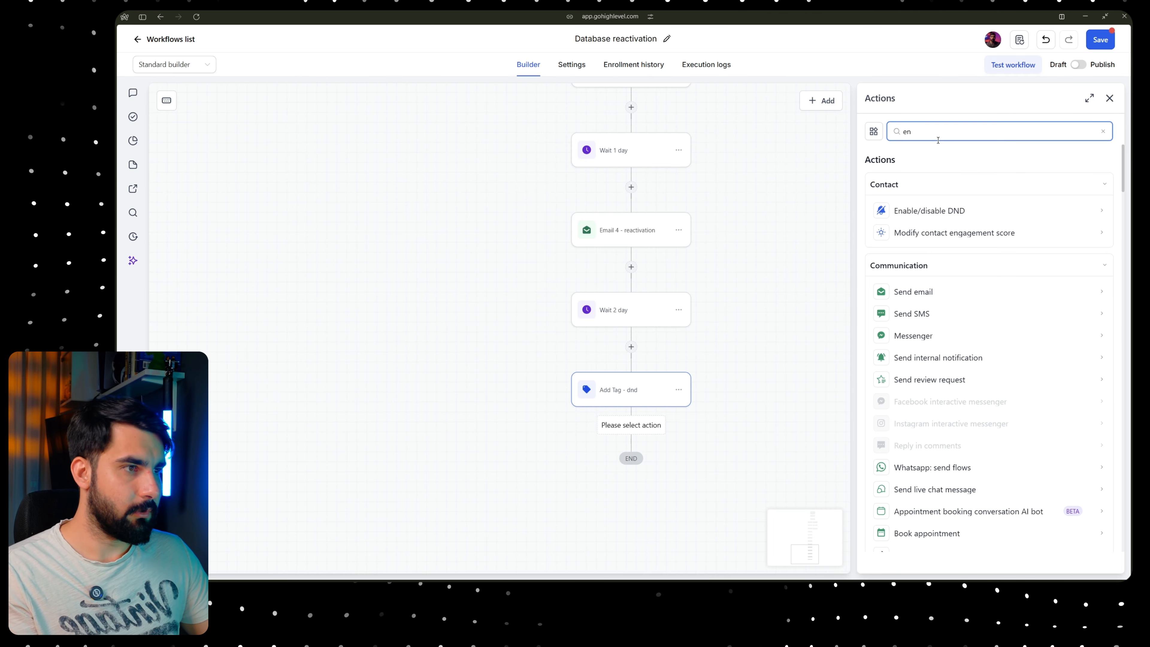
pyautogui.click(901, 210)
pyautogui.doubleClick(902, 174)
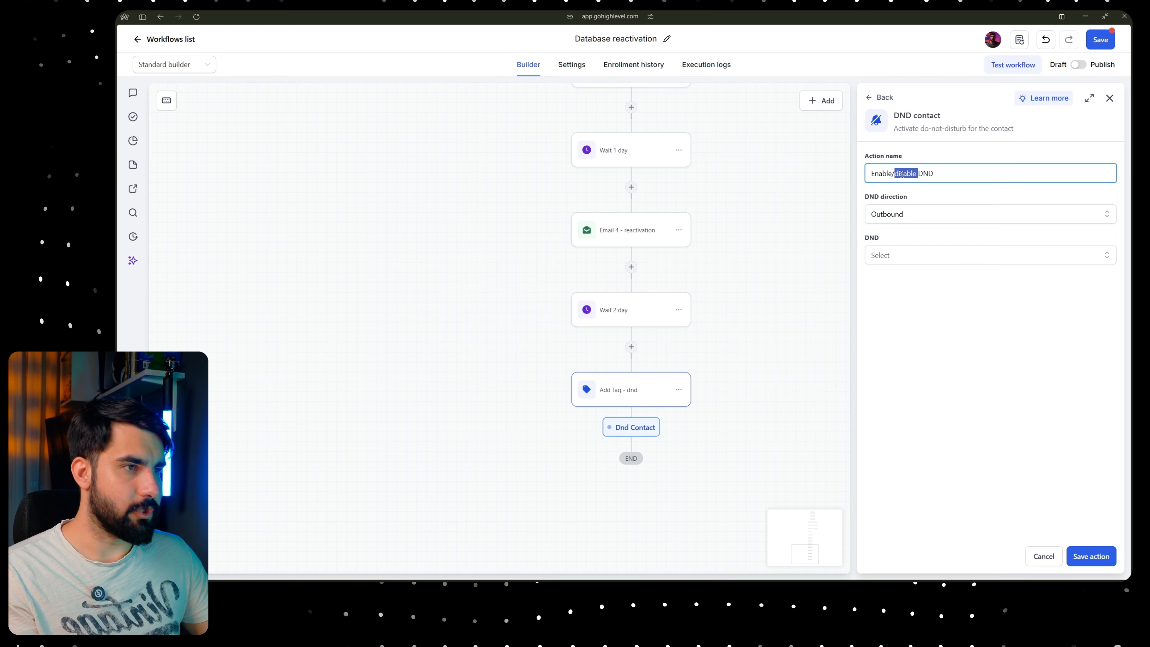
pyautogui.press('BackSpace')
pyautogui.press('BackSpace')
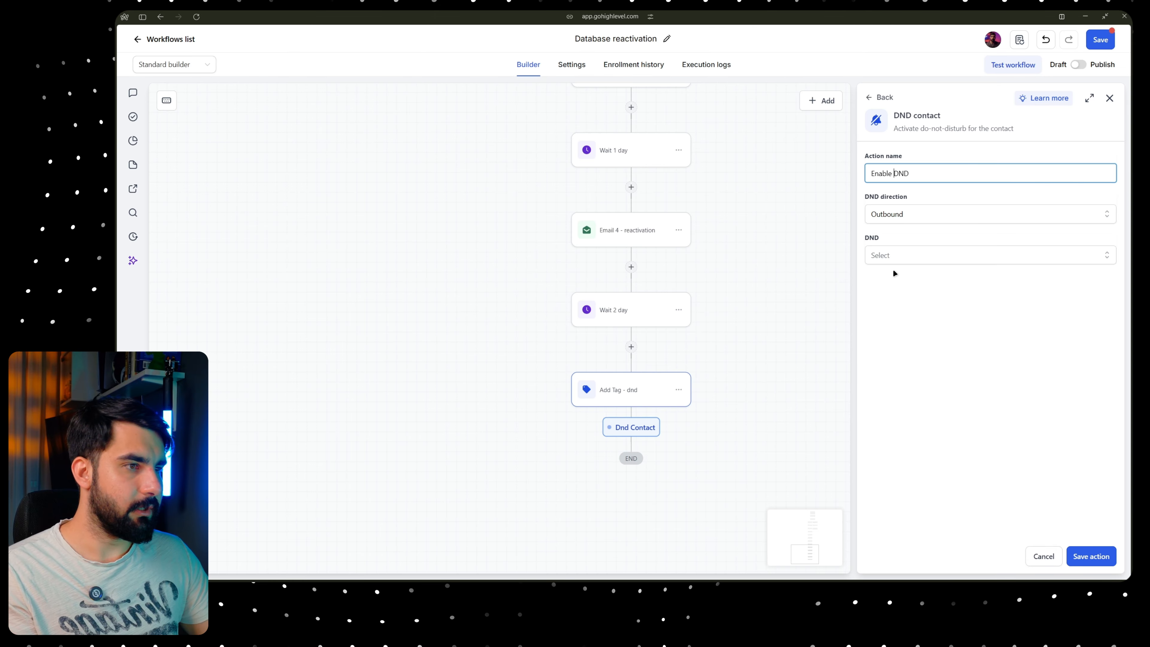
# - Set the action's DND option to "Disable DND for all channels" and save the action
pyautogui.click(888, 259)
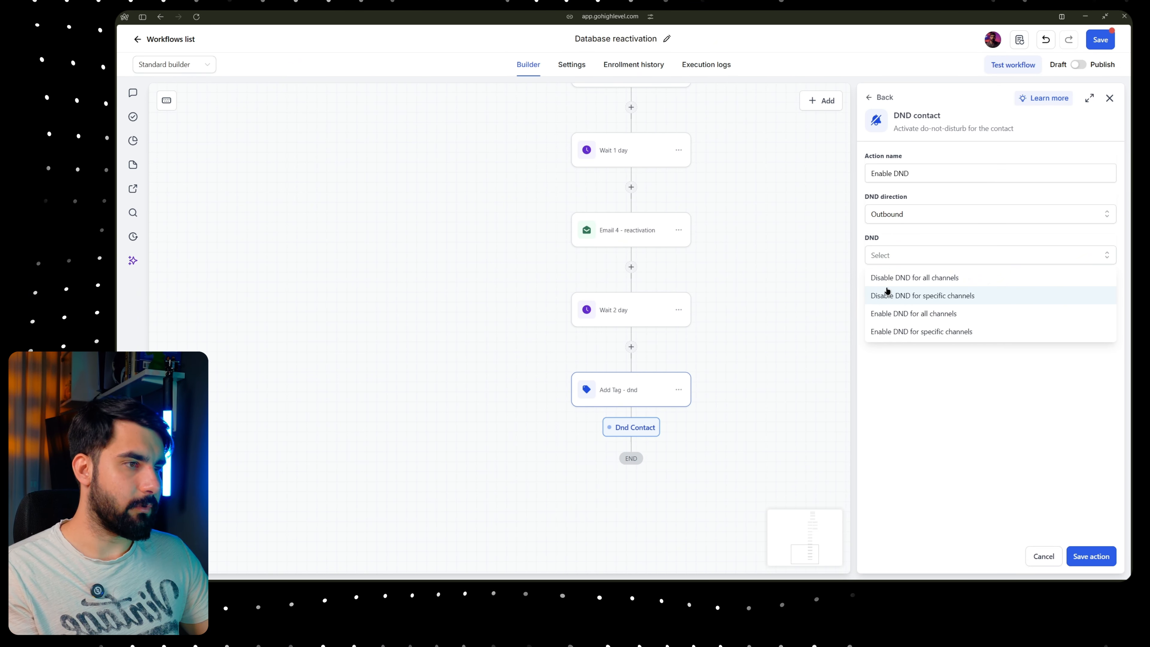
pyautogui.click(890, 279)
pyautogui.click(1092, 556)
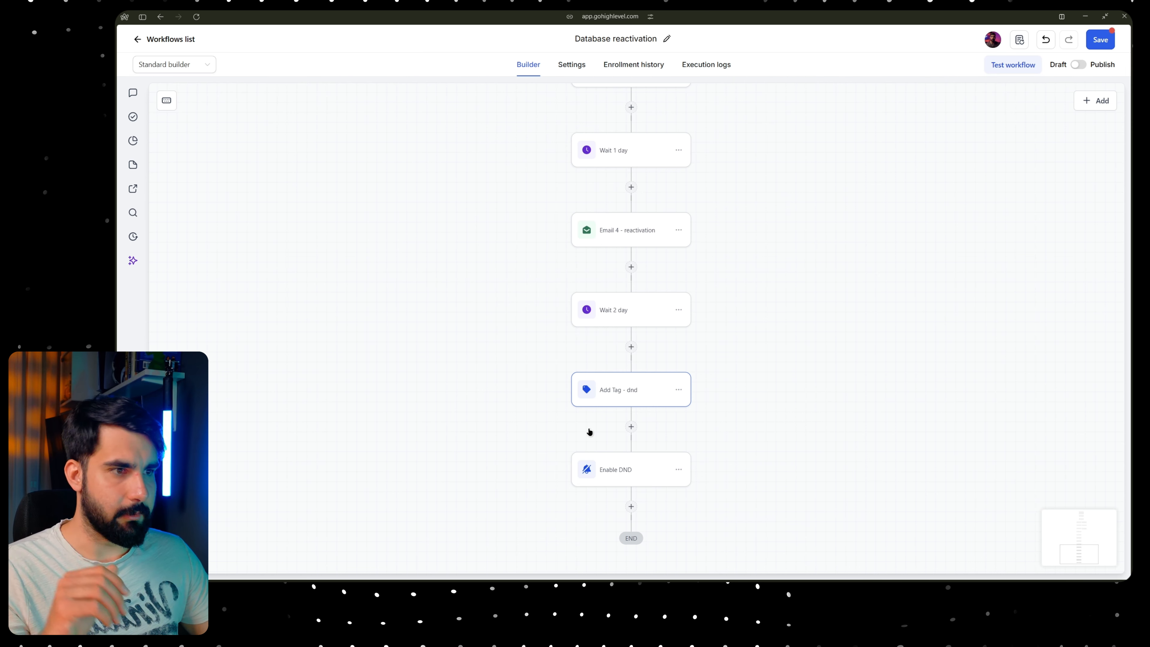
pyautogui.scroll(-3, 519, 300)
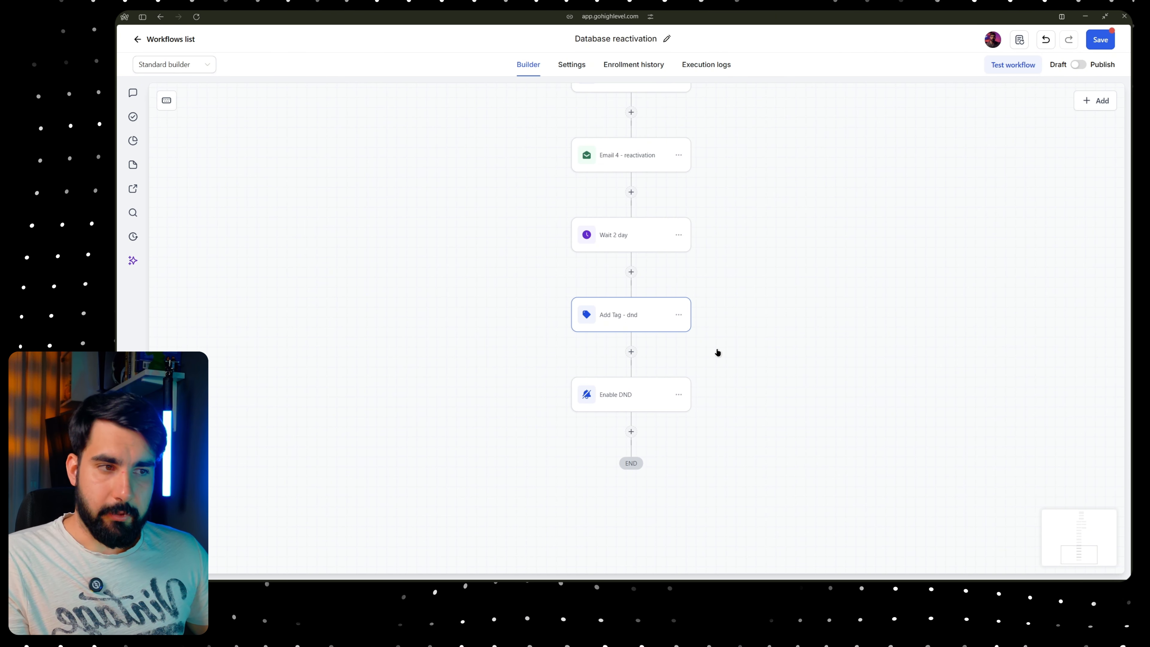
pyautogui.scroll(12, 696, 320)
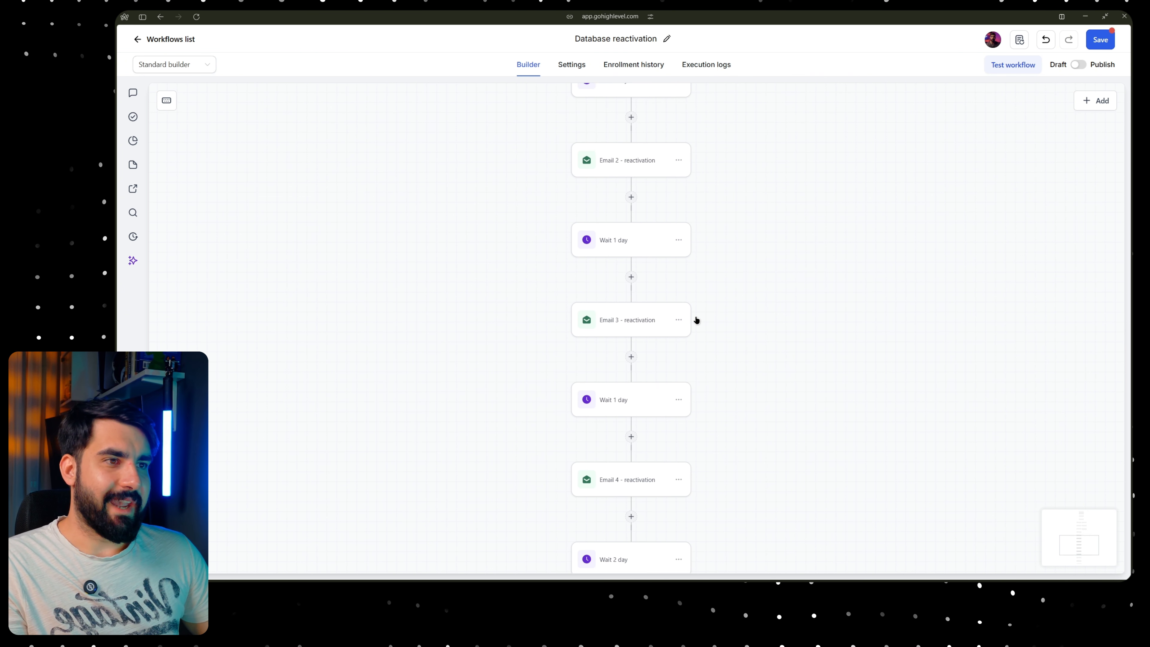
pyautogui.scroll(2, 696, 320)
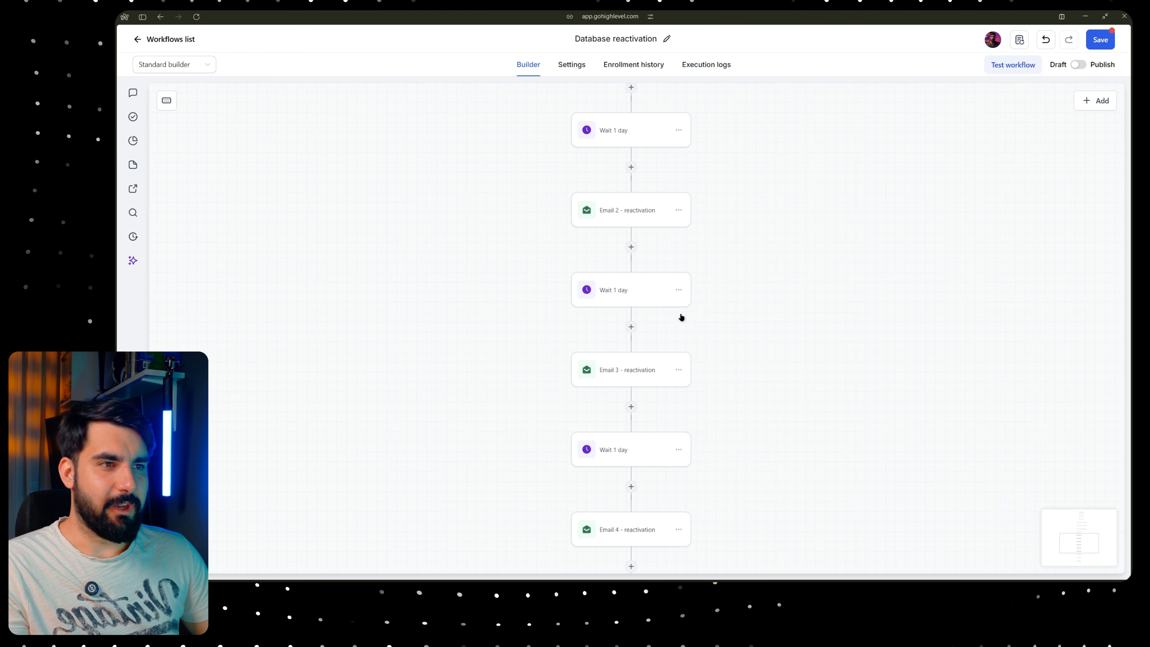
pyautogui.scroll(4, 651, 310)
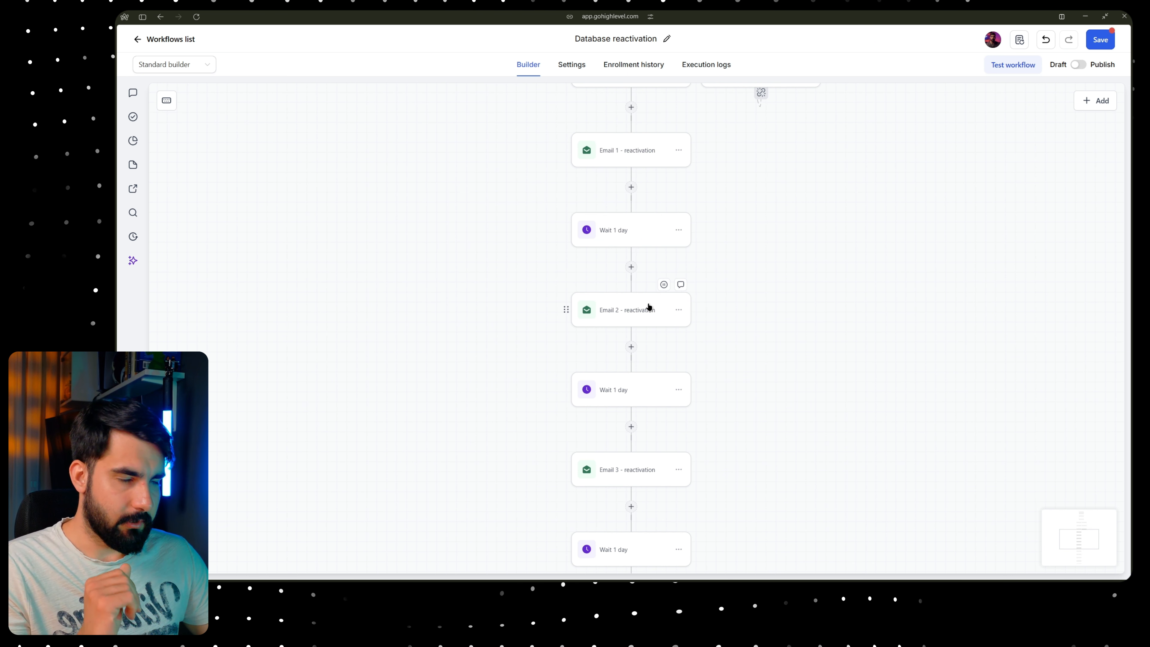
# - Review the reactivation sequence from the 90-day wait and Engaged? condition through the emails and waits to the Enable DND action
pyautogui.scroll(4, 649, 306)
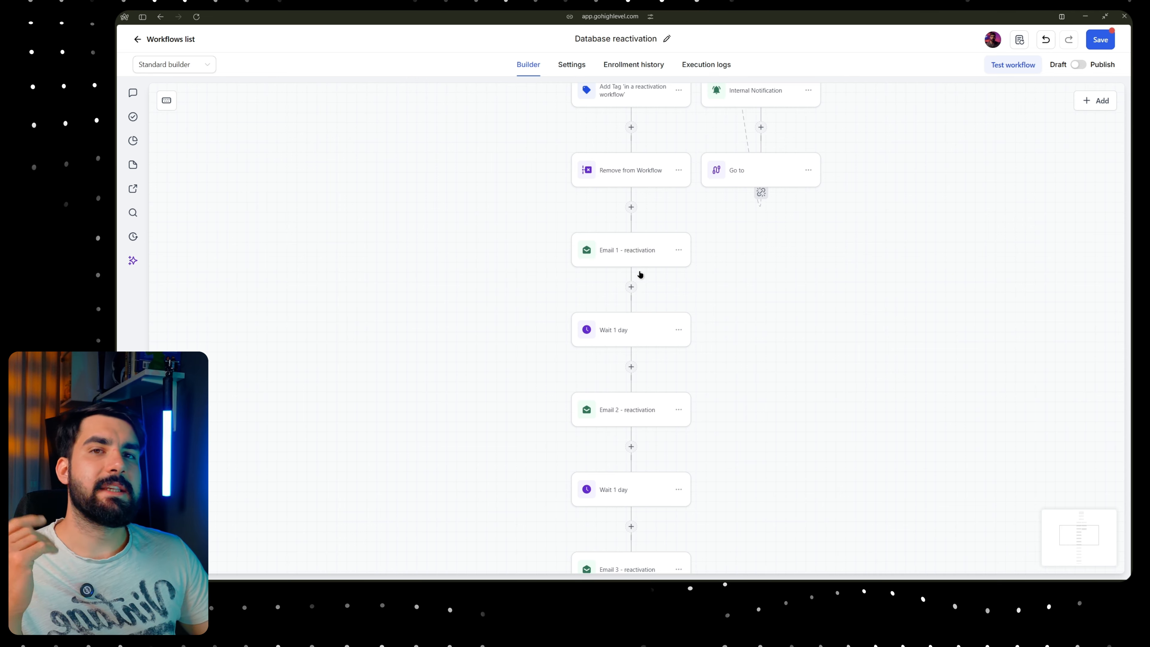
pyautogui.scroll(10, 640, 274)
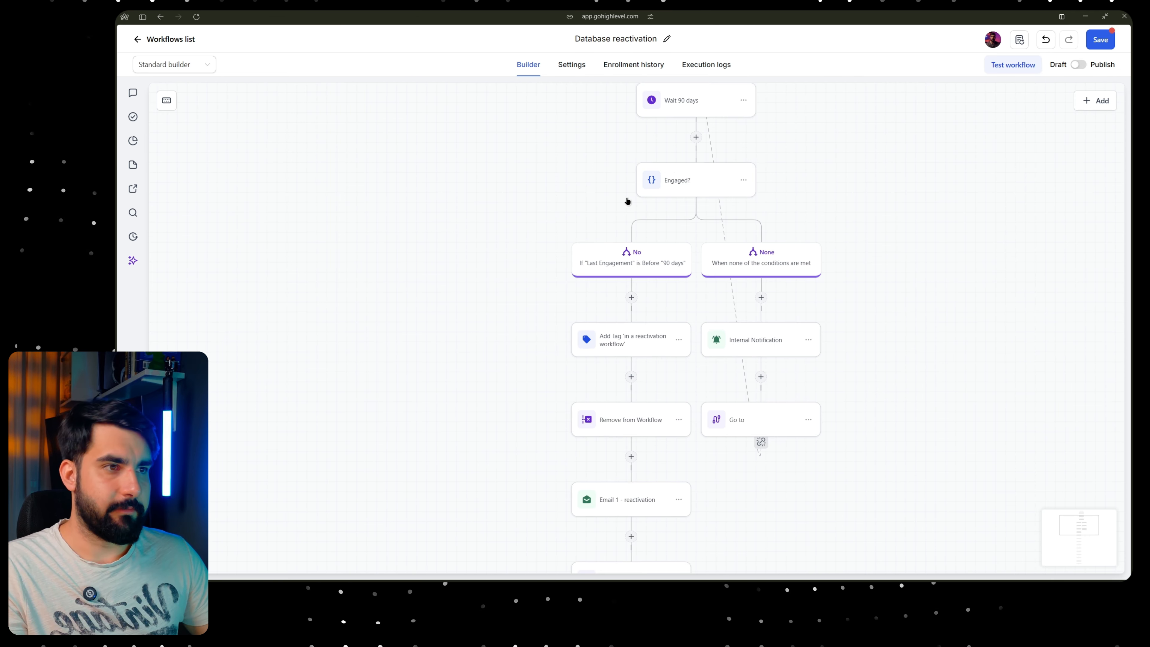
pyautogui.scroll(-4, 691, 249)
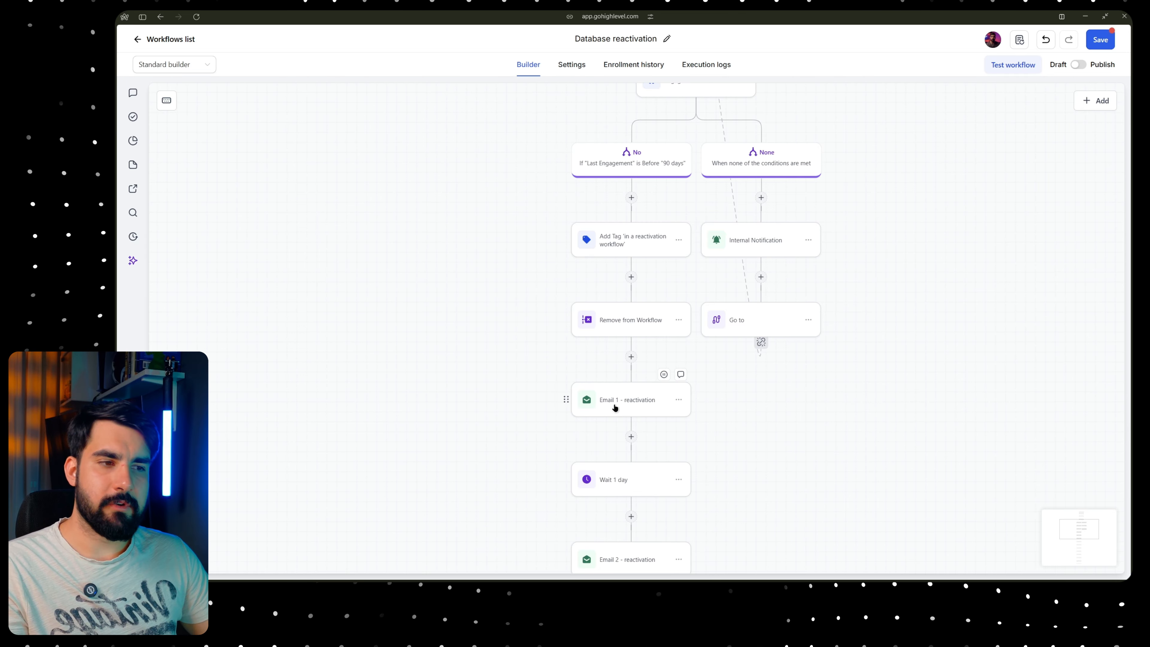
pyautogui.scroll(-2, 598, 380)
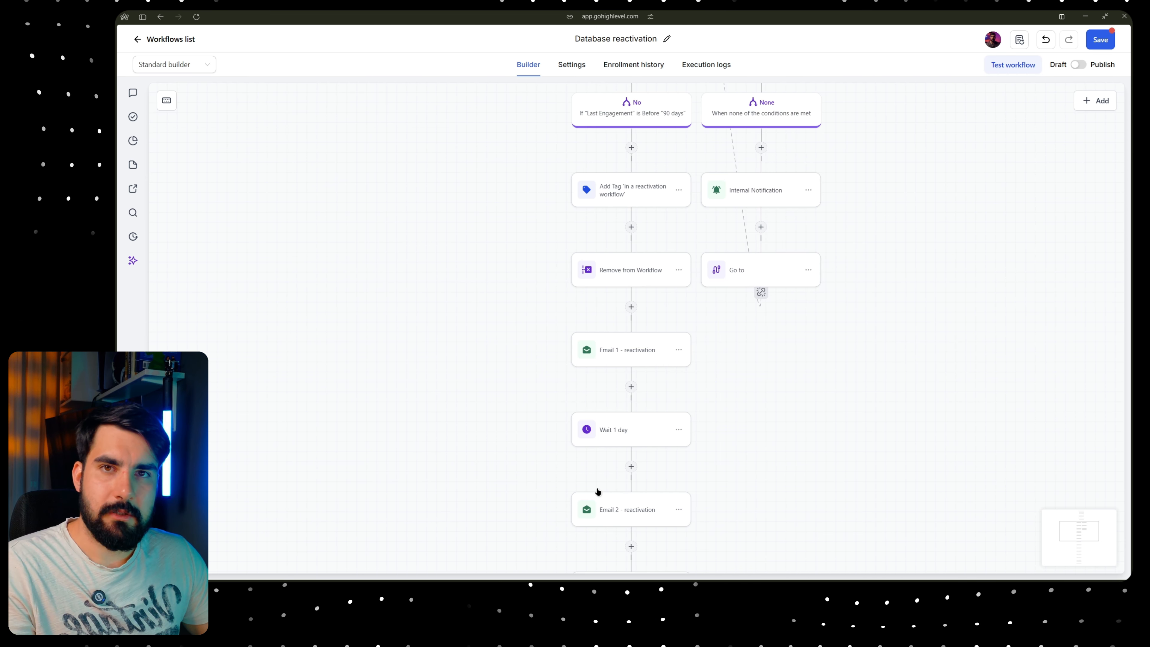
pyautogui.scroll(-5, 598, 492)
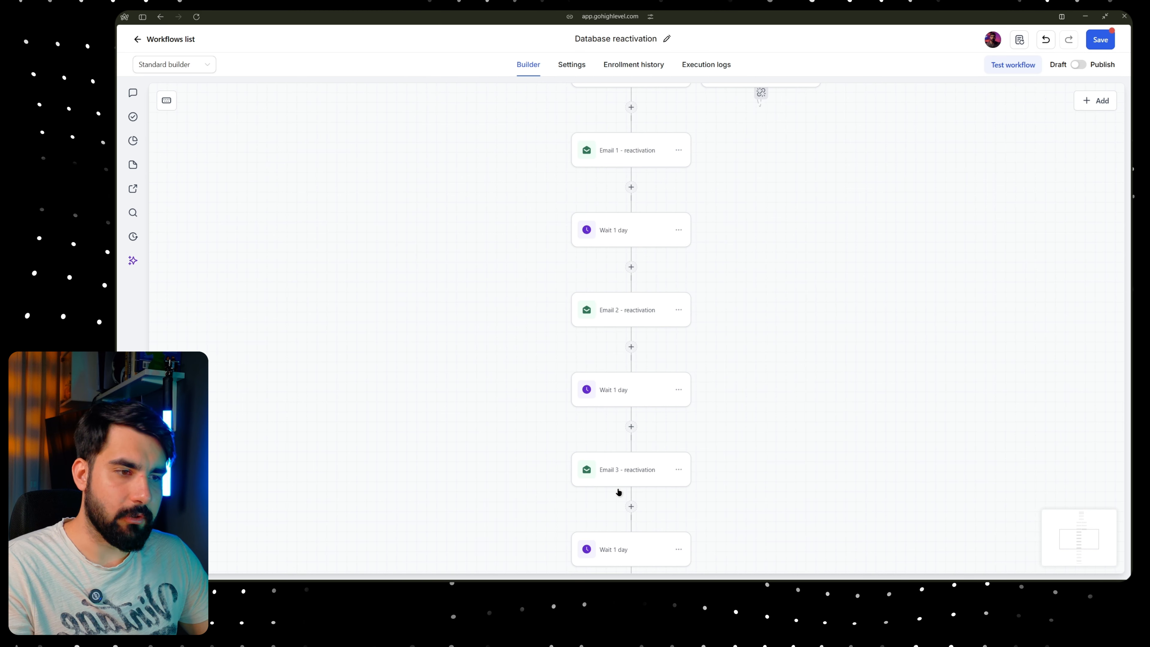
pyautogui.scroll(-4, 604, 481)
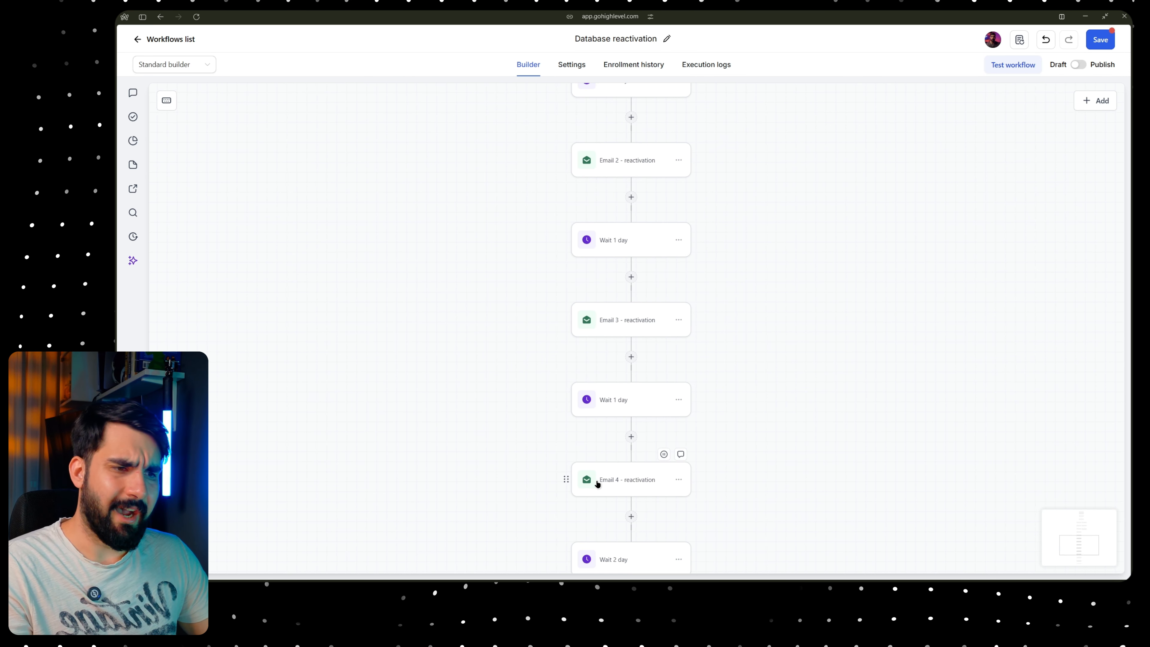
pyautogui.scroll(-3, 605, 481)
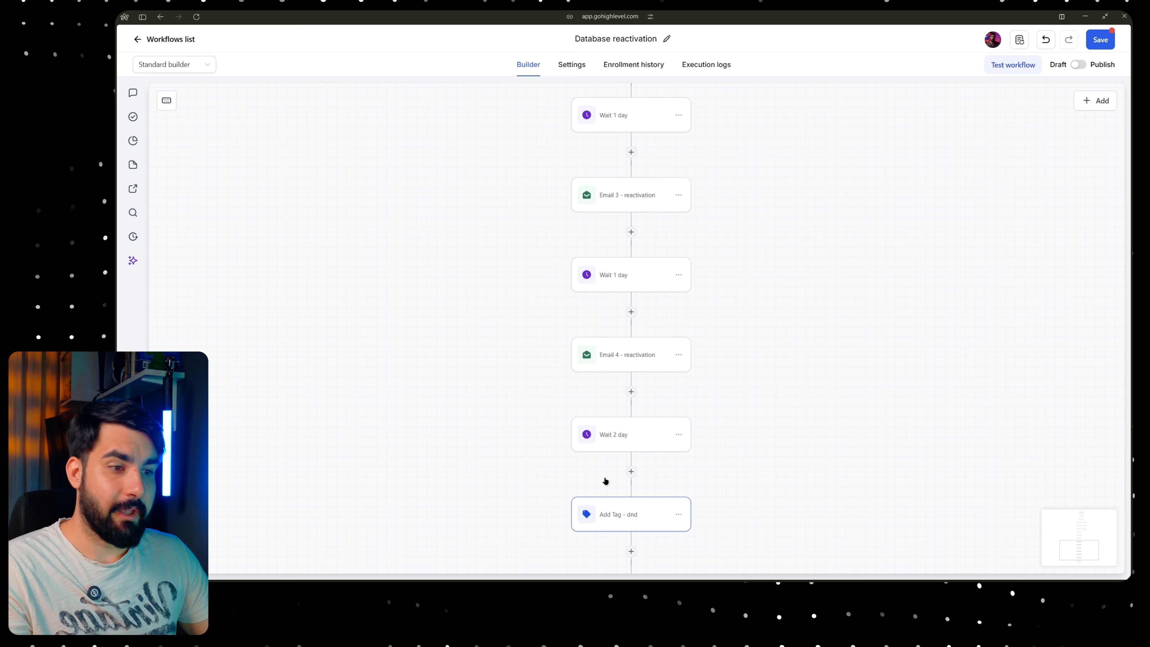
pyautogui.scroll(-3, 605, 482)
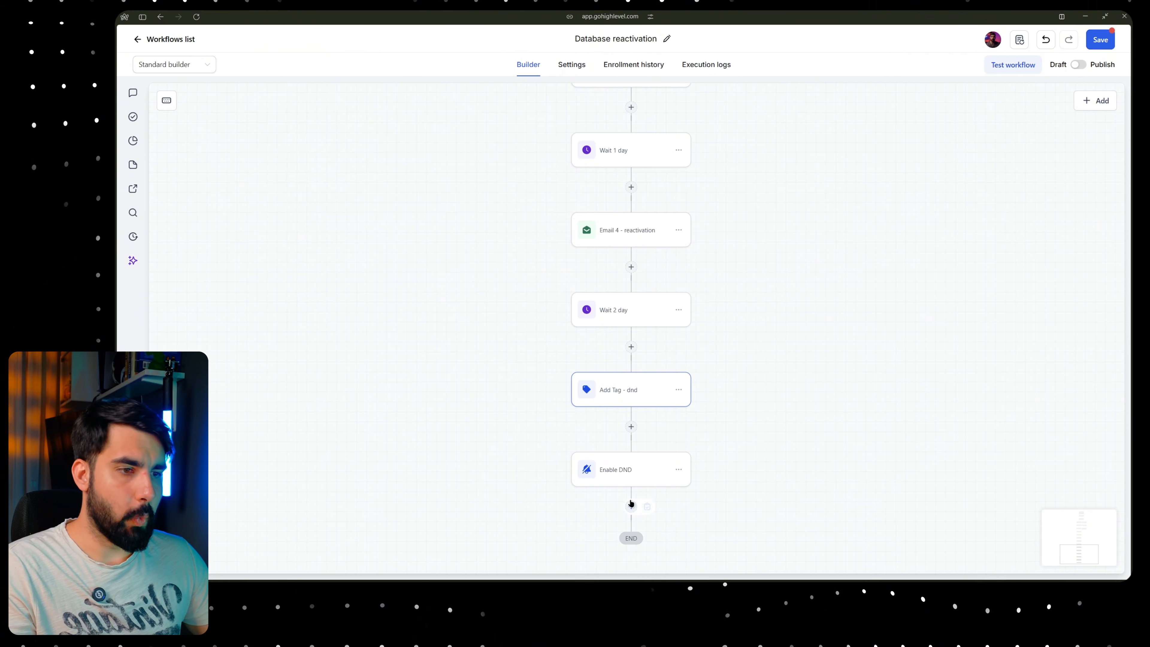
pyautogui.scroll(-2, 627, 485)
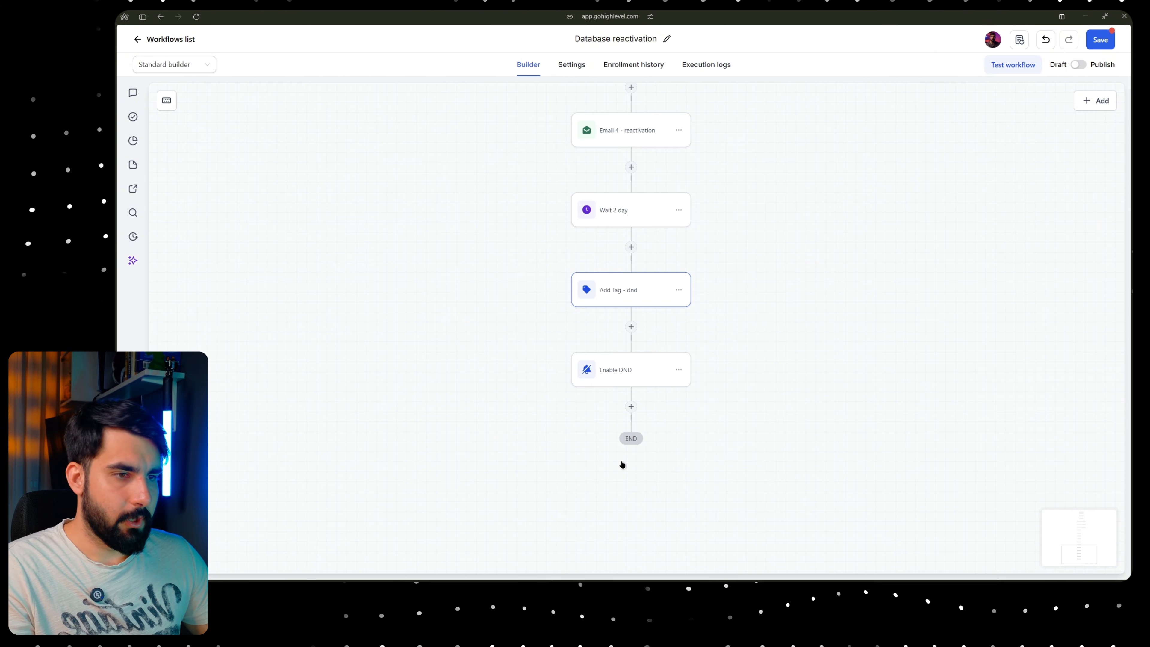
# - Add a Goal event action below Enable DND and name it "Goal - Opened an email"
pyautogui.click(631, 406)
pyautogui.write('goal')
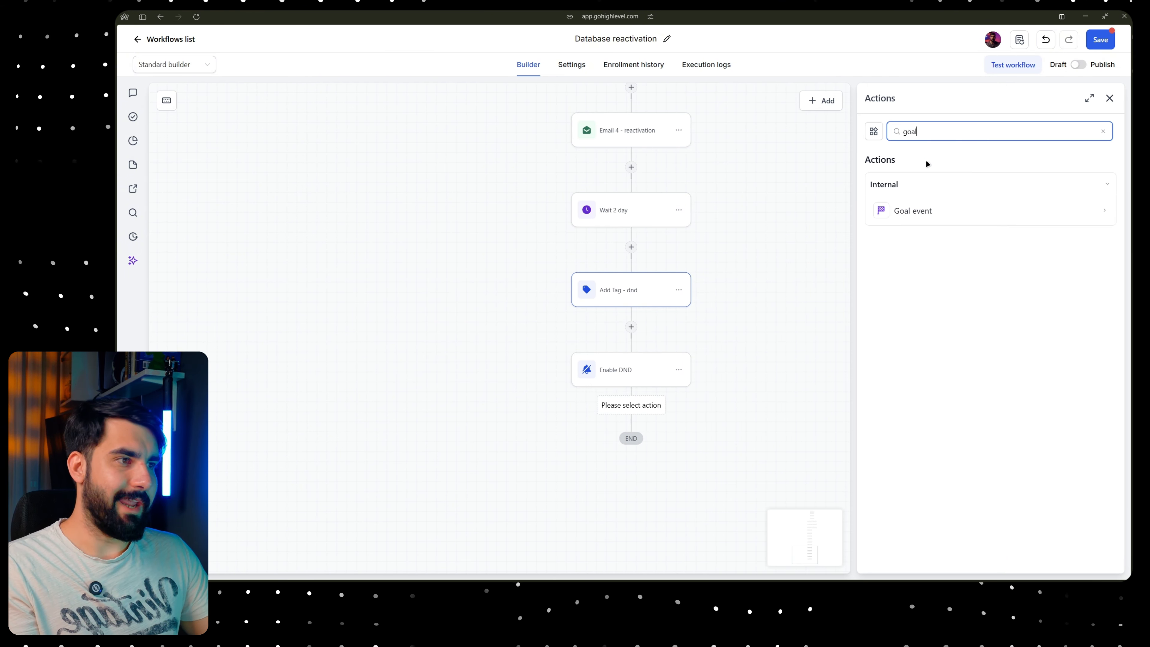
pyautogui.click(895, 210)
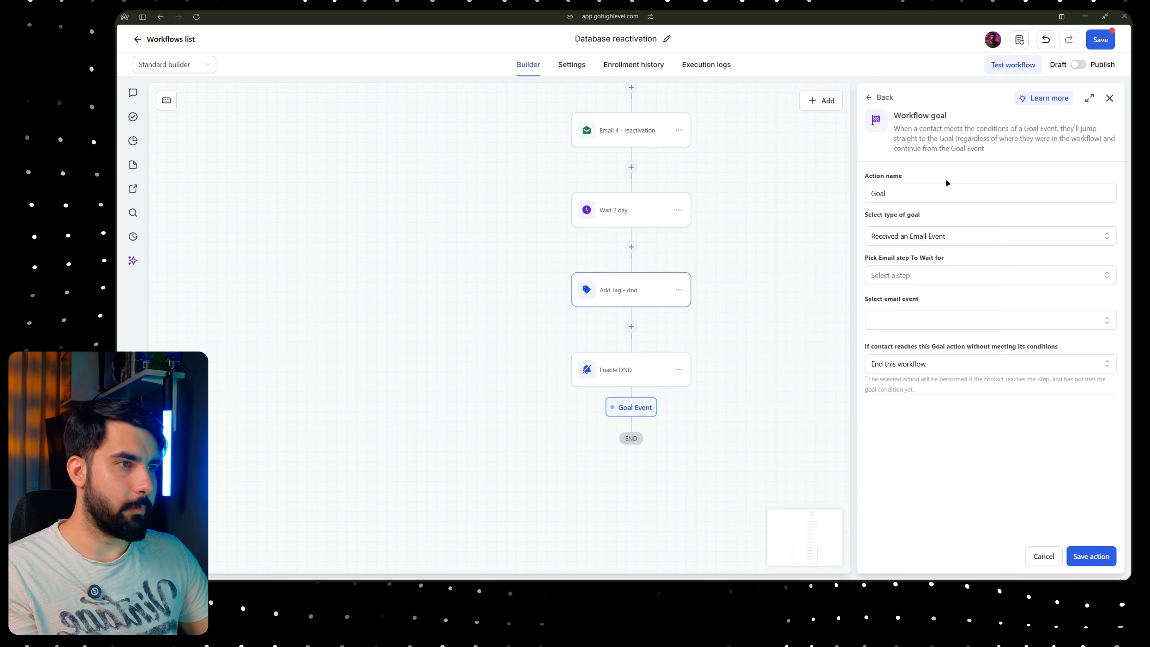
pyautogui.click(946, 190)
pyautogui.write('-')
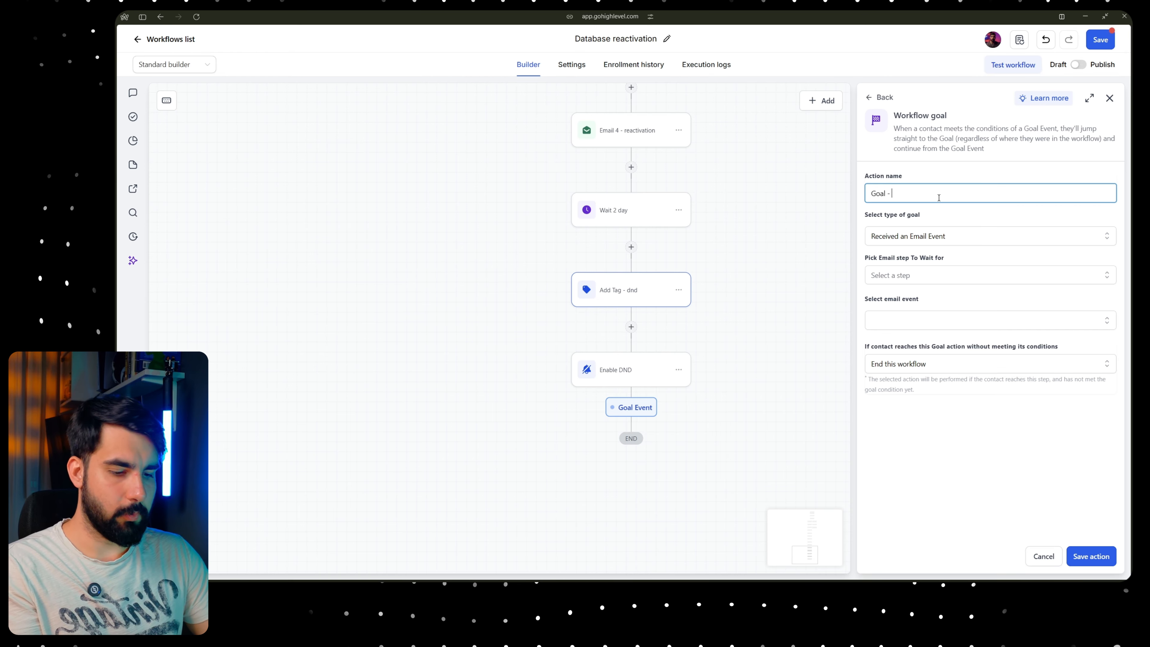
pyautogui.write('Opene')
pyautogui.write('d ')
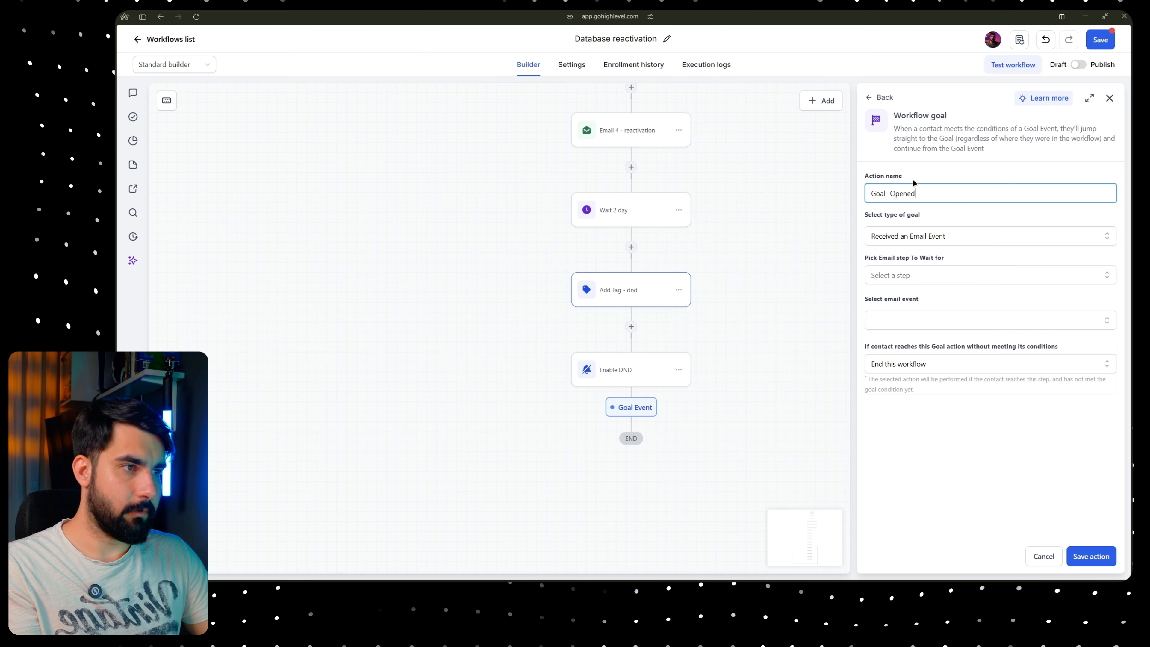
pyautogui.write('an eamil')
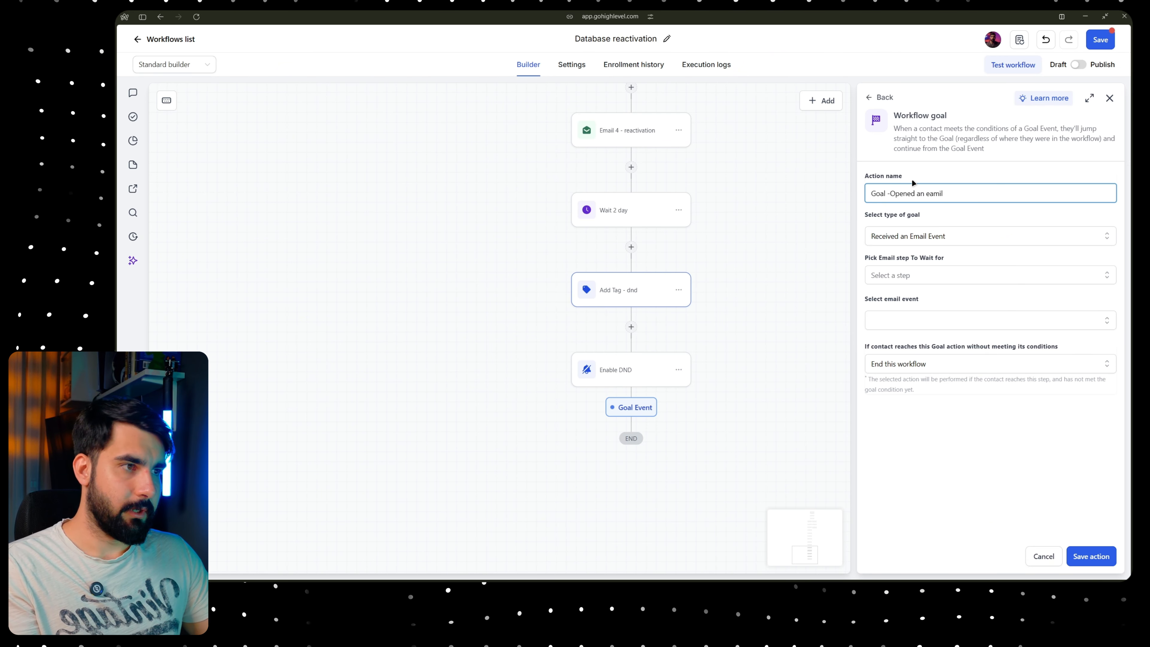
pyautogui.rightClick(937, 193)
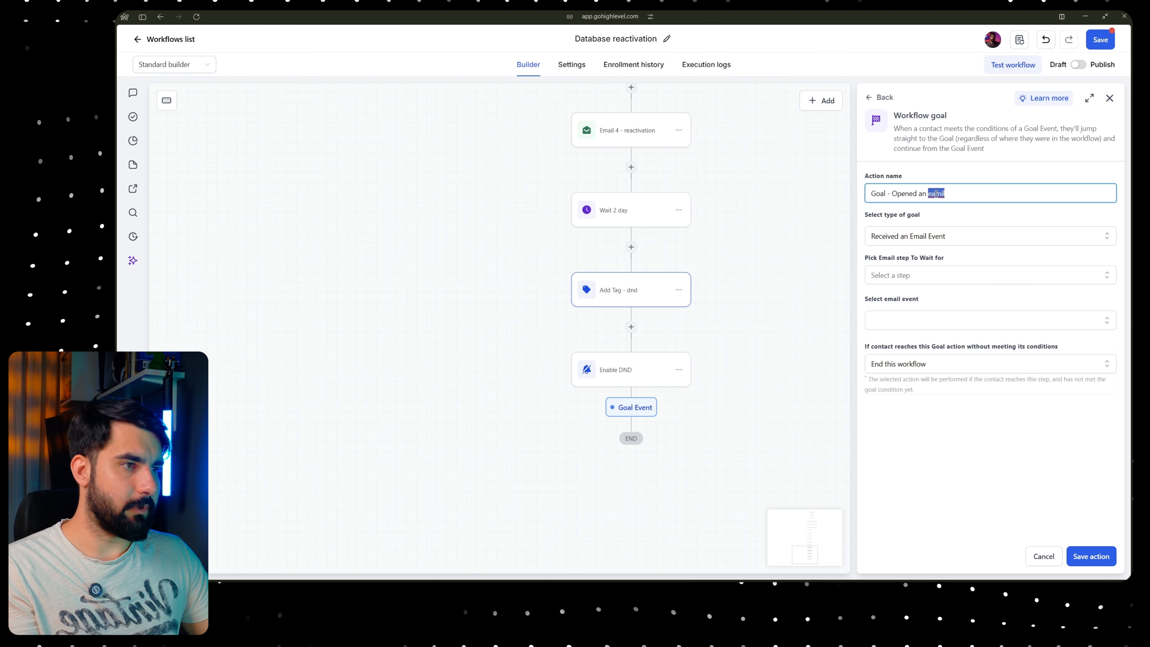
pyautogui.click(955, 201)
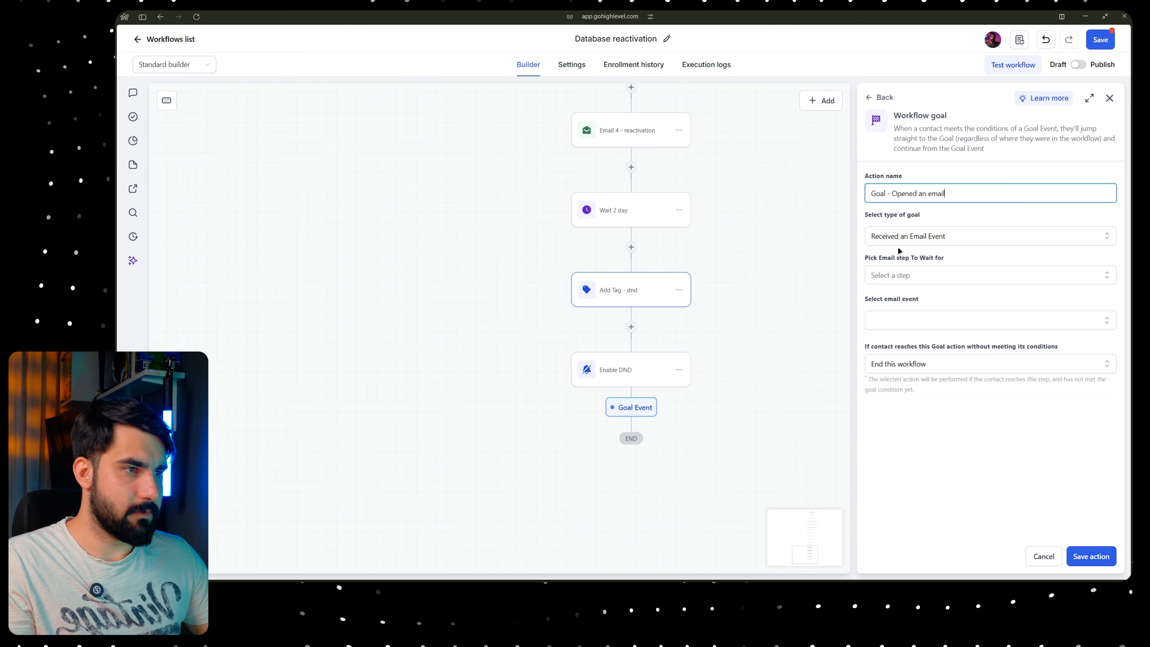
# - Keep the goal type Received an Email Event and pick reactivation emails 1 to 4 as the email steps to wait for
pyautogui.click(890, 237)
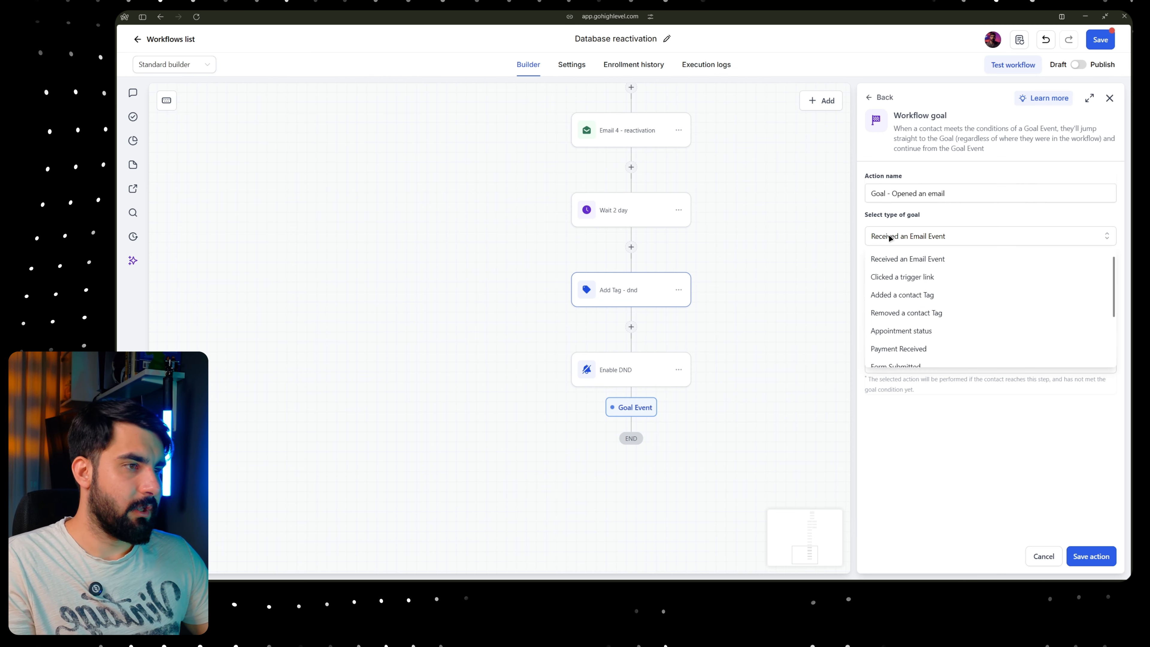
pyautogui.click(890, 237)
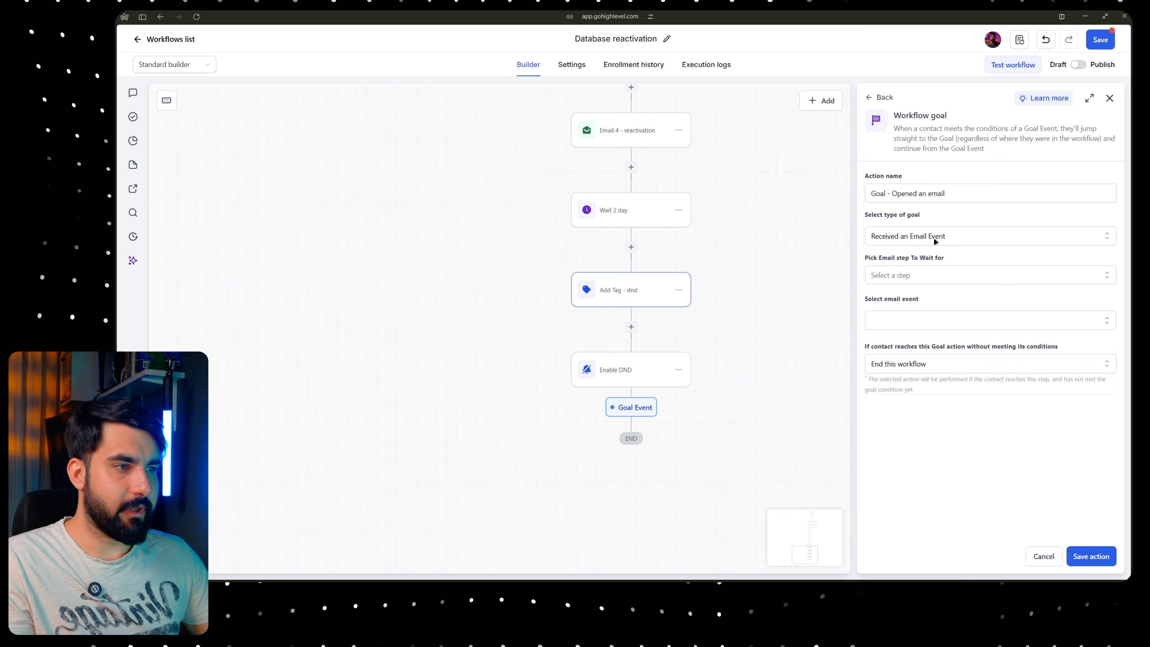
pyautogui.click(902, 276)
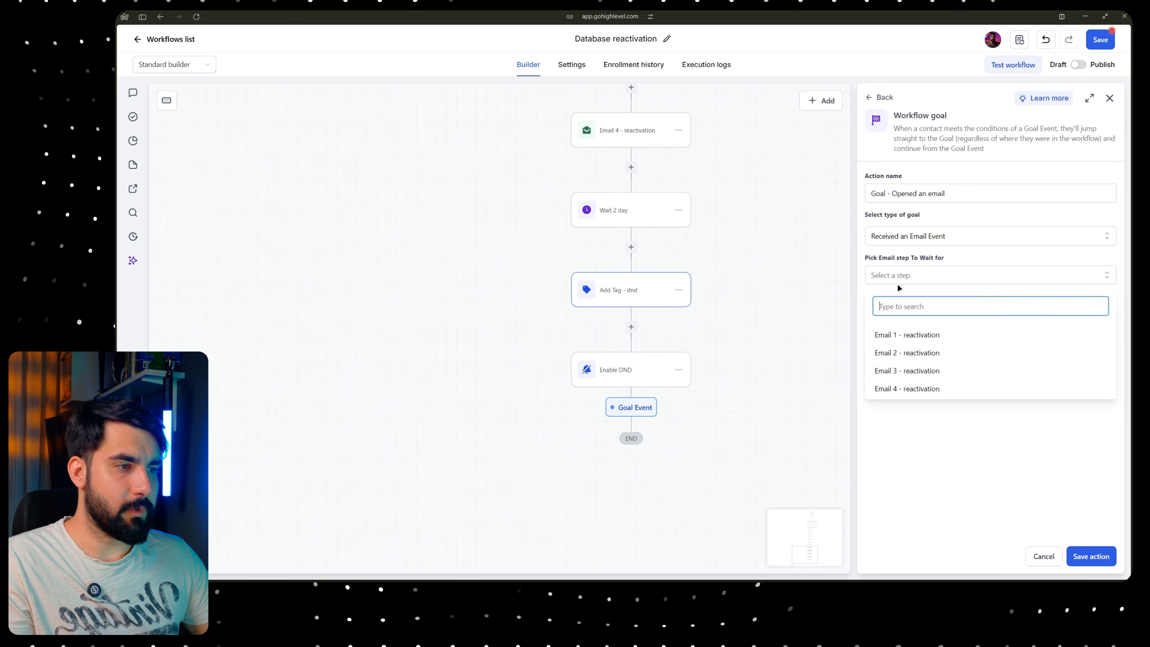
pyautogui.click(904, 335)
pyautogui.click(904, 357)
pyautogui.click(904, 378)
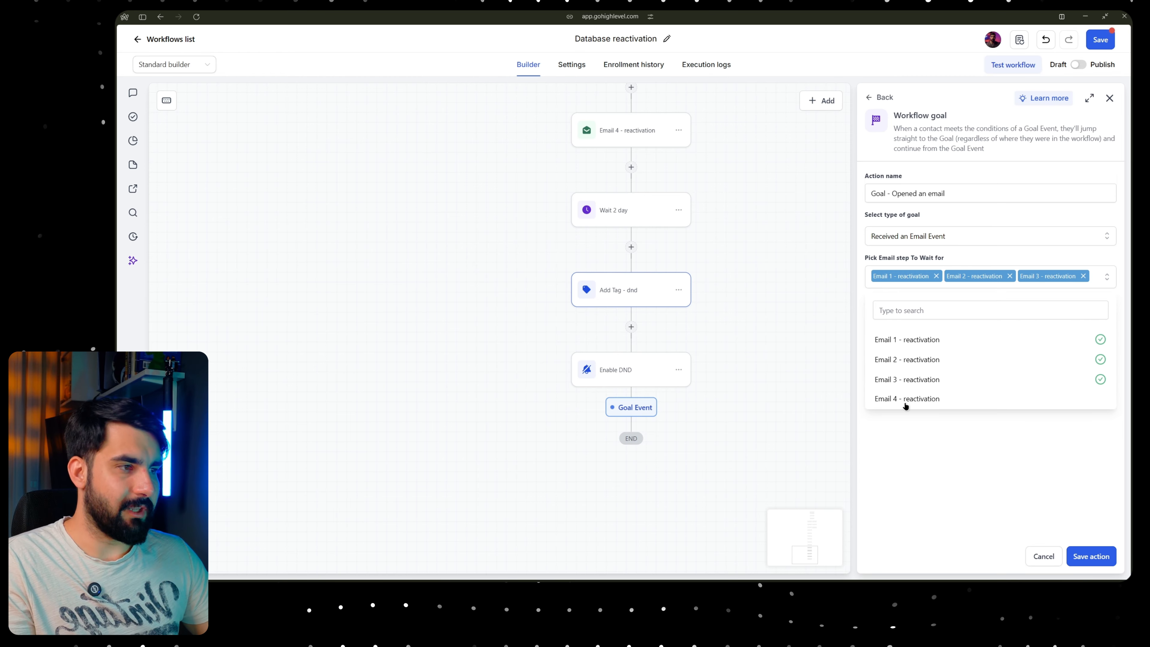
pyautogui.click(904, 401)
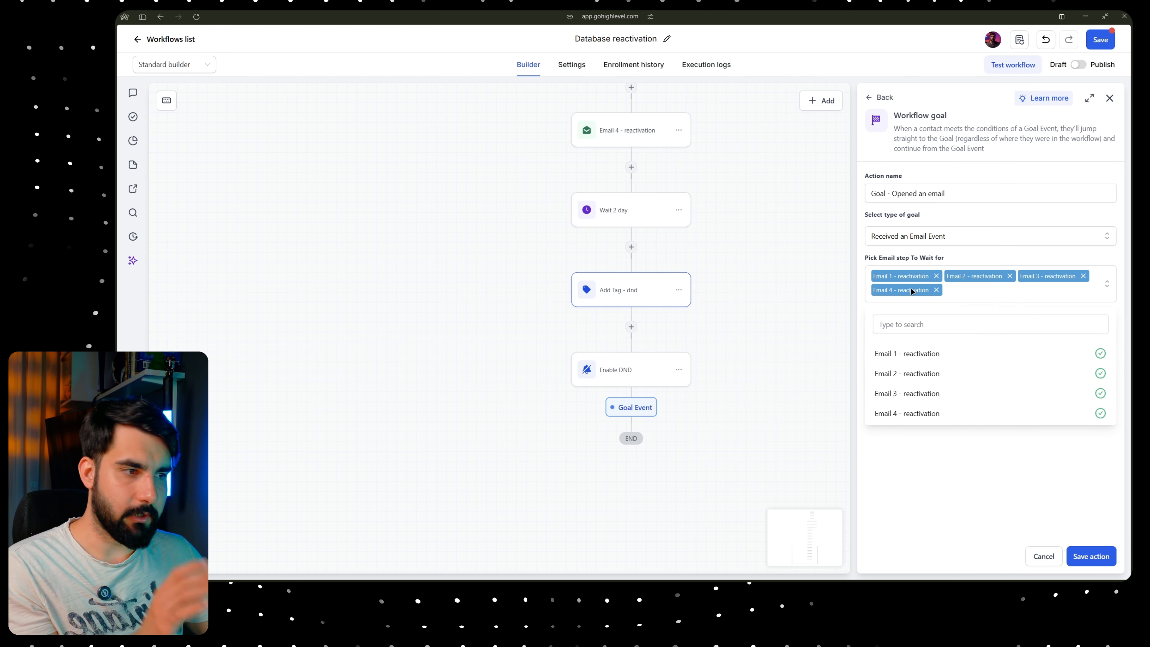
pyautogui.click(982, 498)
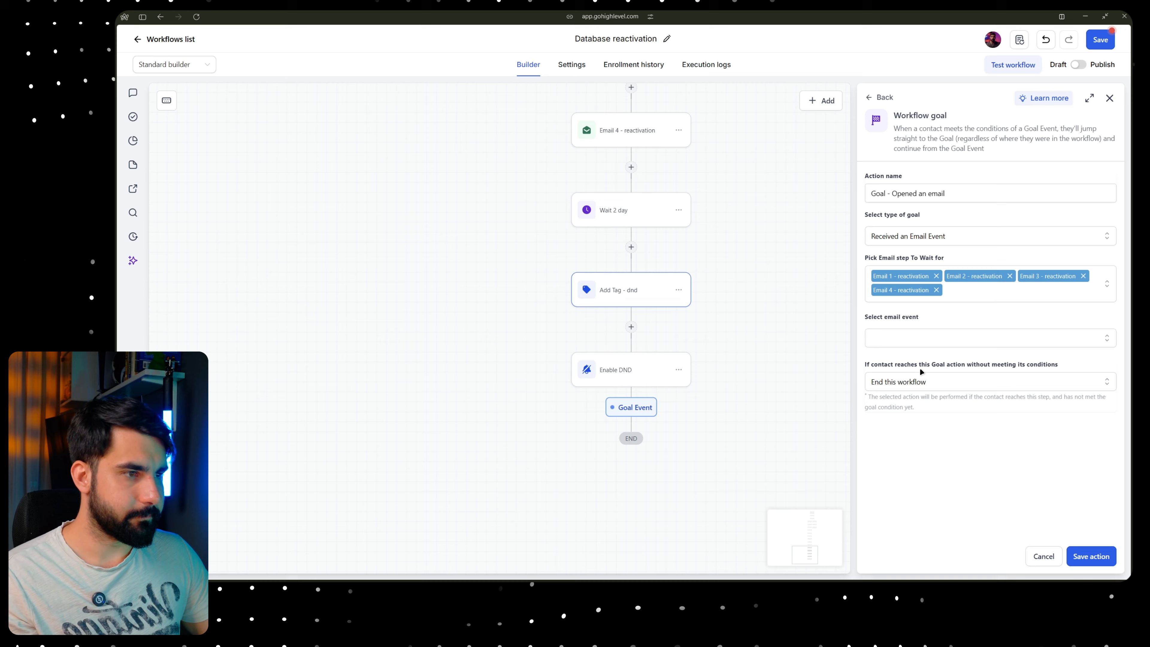
pyautogui.click(900, 338)
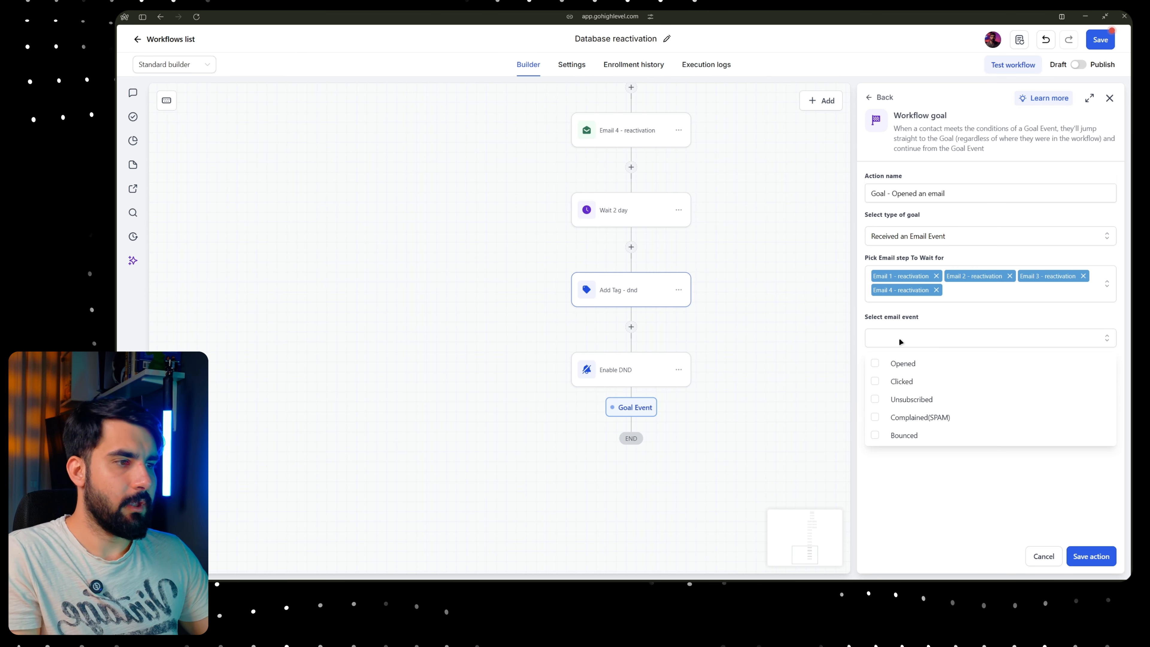
pyautogui.click(876, 366)
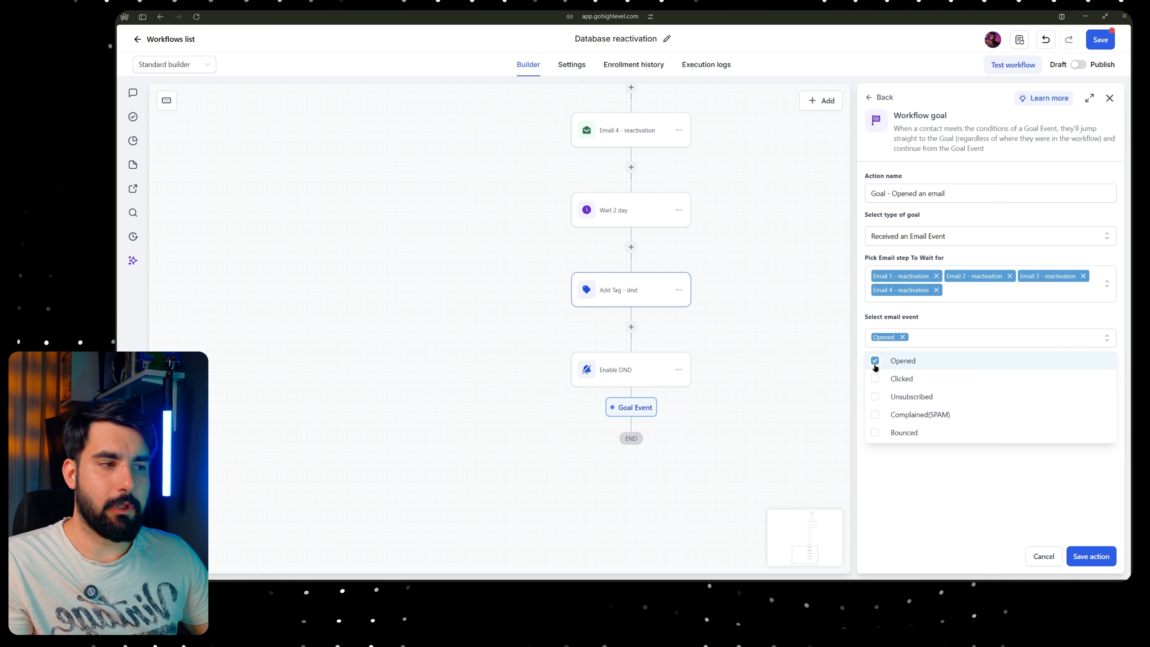
pyautogui.click(903, 337)
pyautogui.click(875, 378)
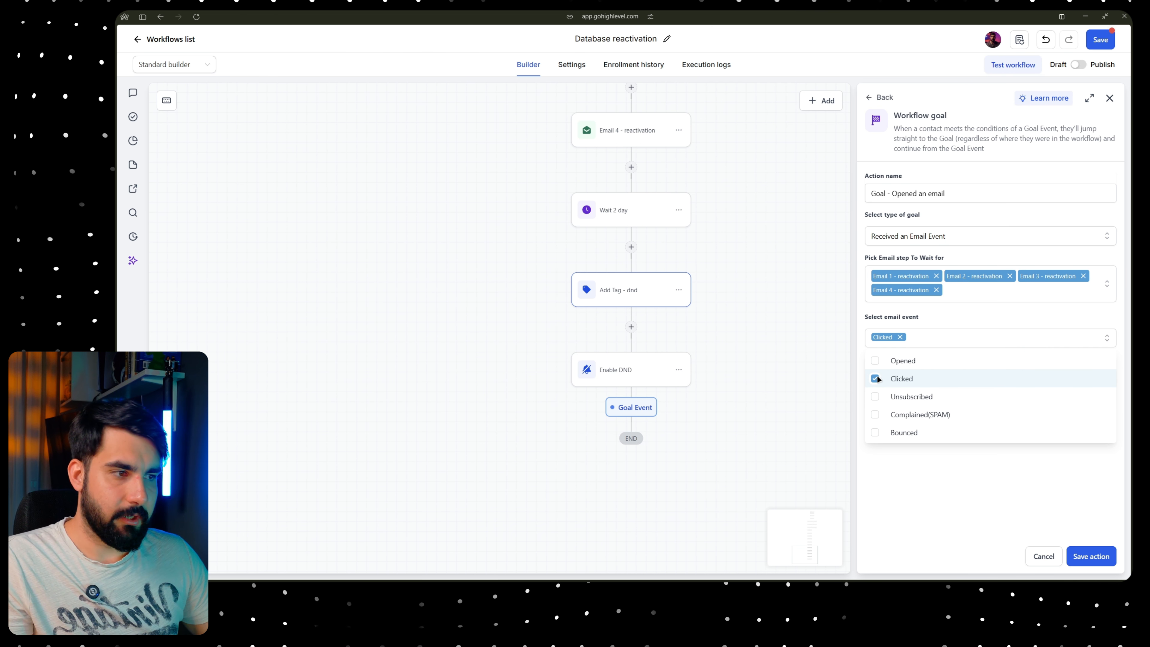
pyautogui.click(900, 337)
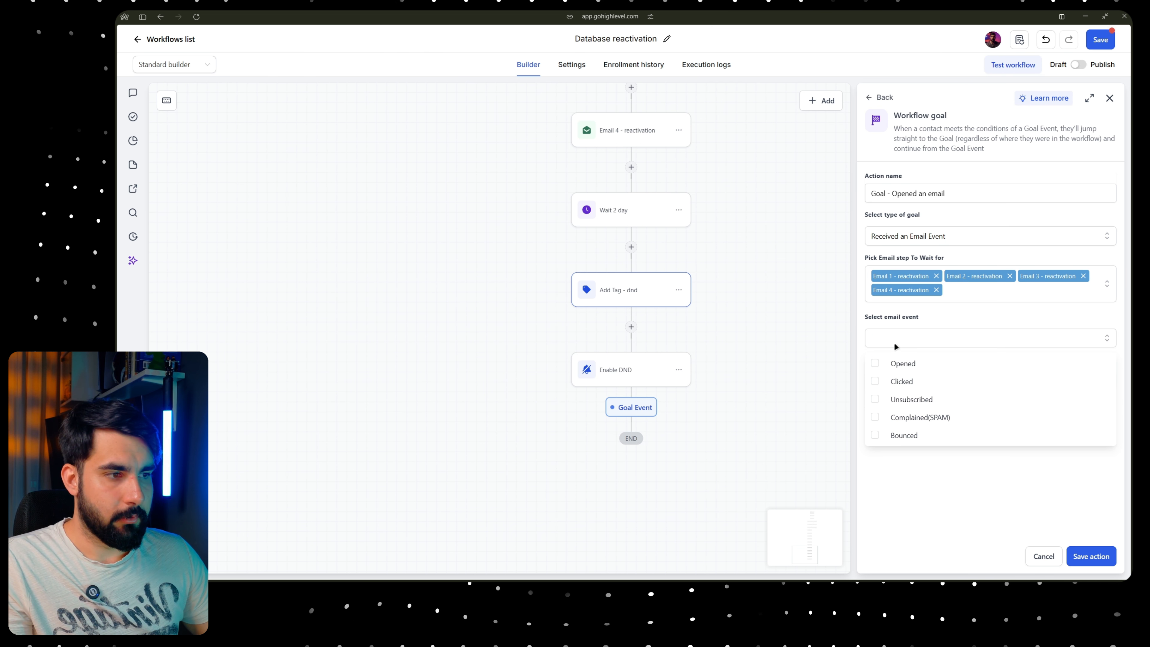
# - Set the goal's email event to Opened, choose "Continue anyway" for contacts not meeting the conditions, and save the action
pyautogui.click(875, 361)
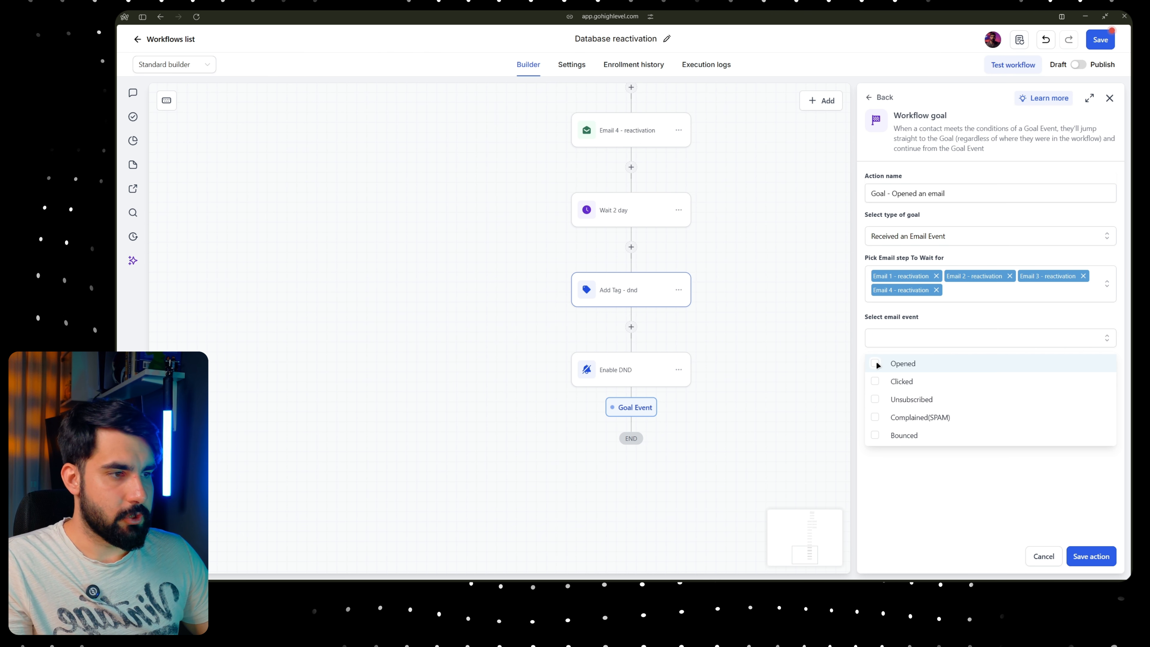
pyautogui.click(1029, 521)
pyautogui.click(896, 380)
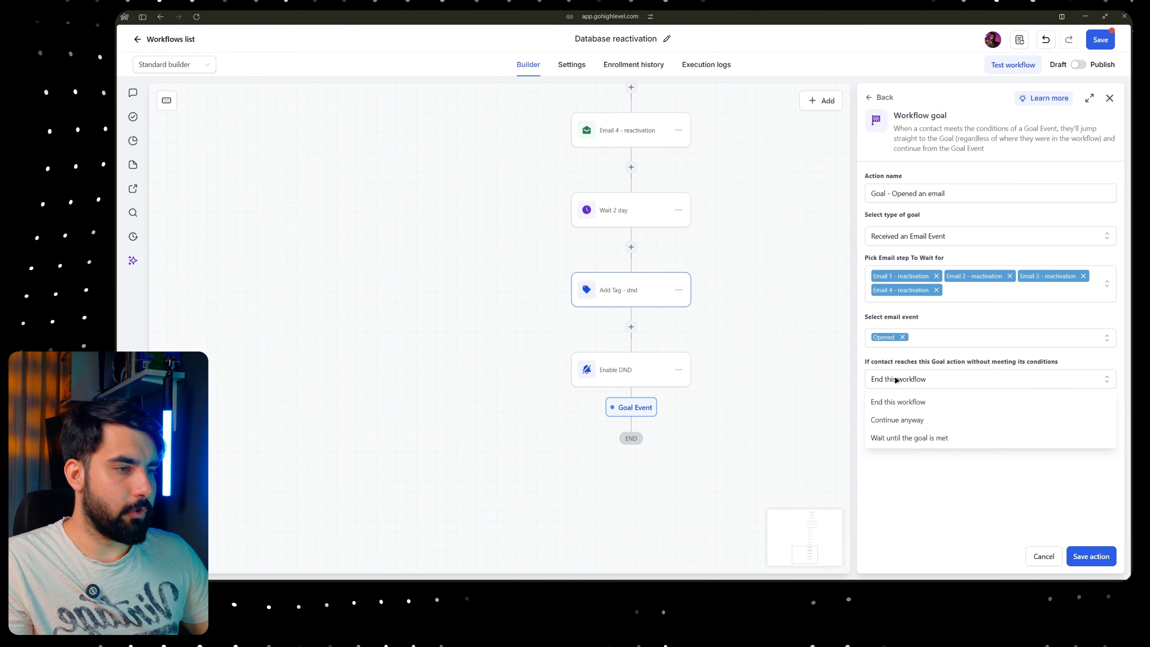
pyautogui.click(895, 419)
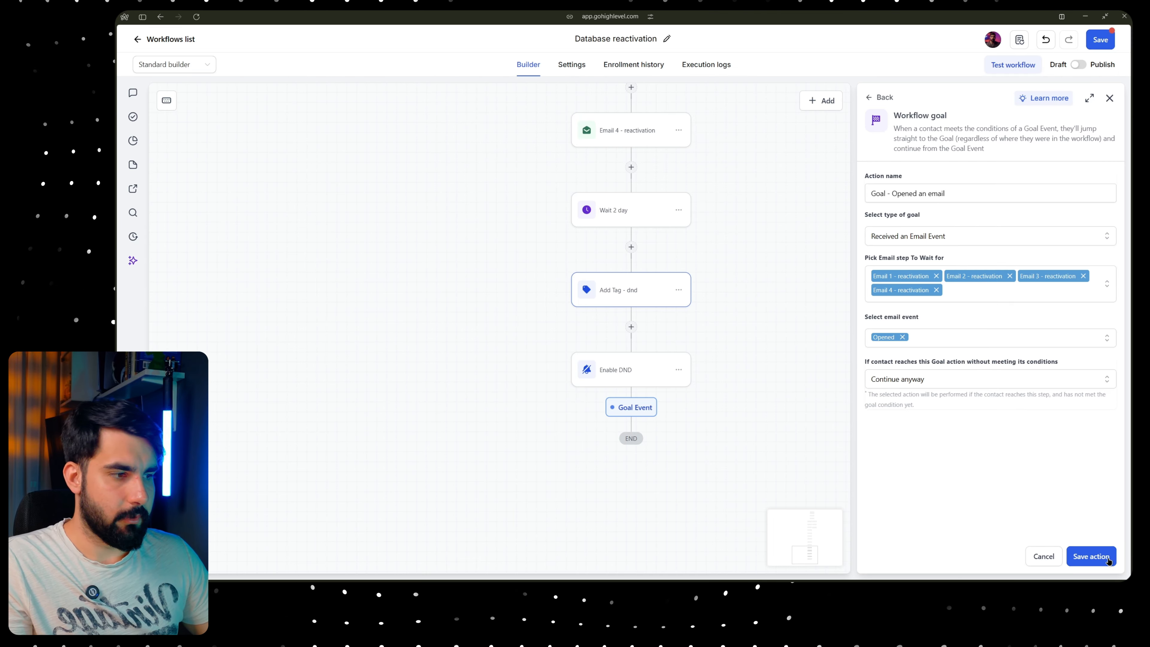
pyautogui.click(1092, 556)
# - Add a Remove contact tag action directly below the "Goal - Opened an email" step
pyautogui.scroll(-3, 816, 308)
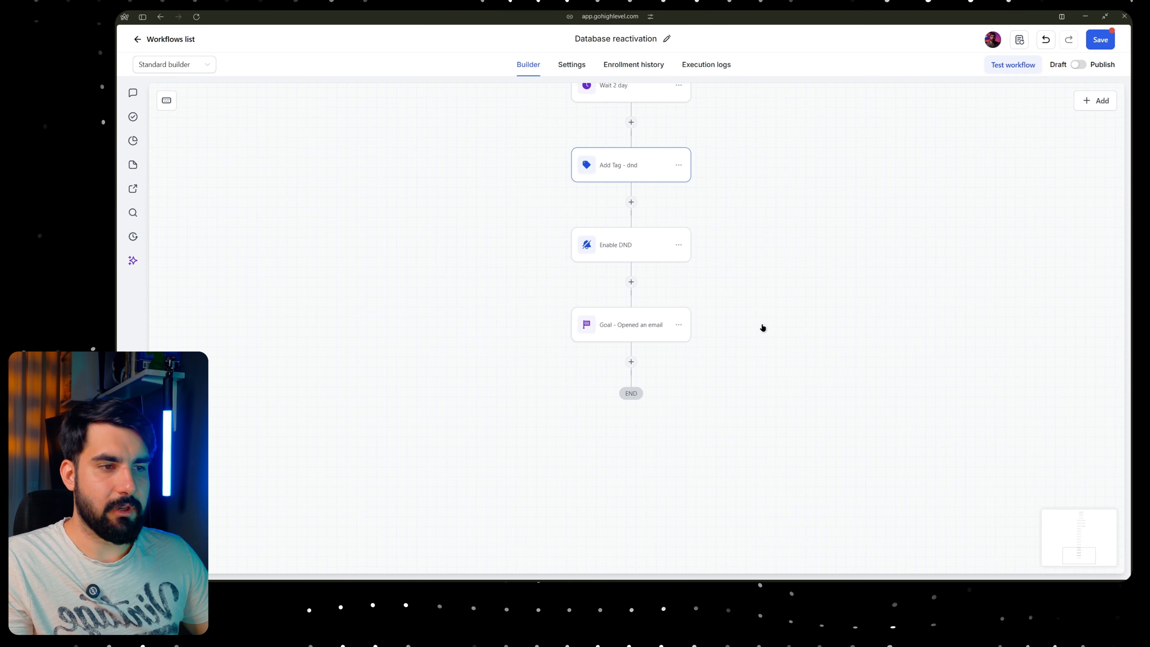
pyautogui.click(631, 361)
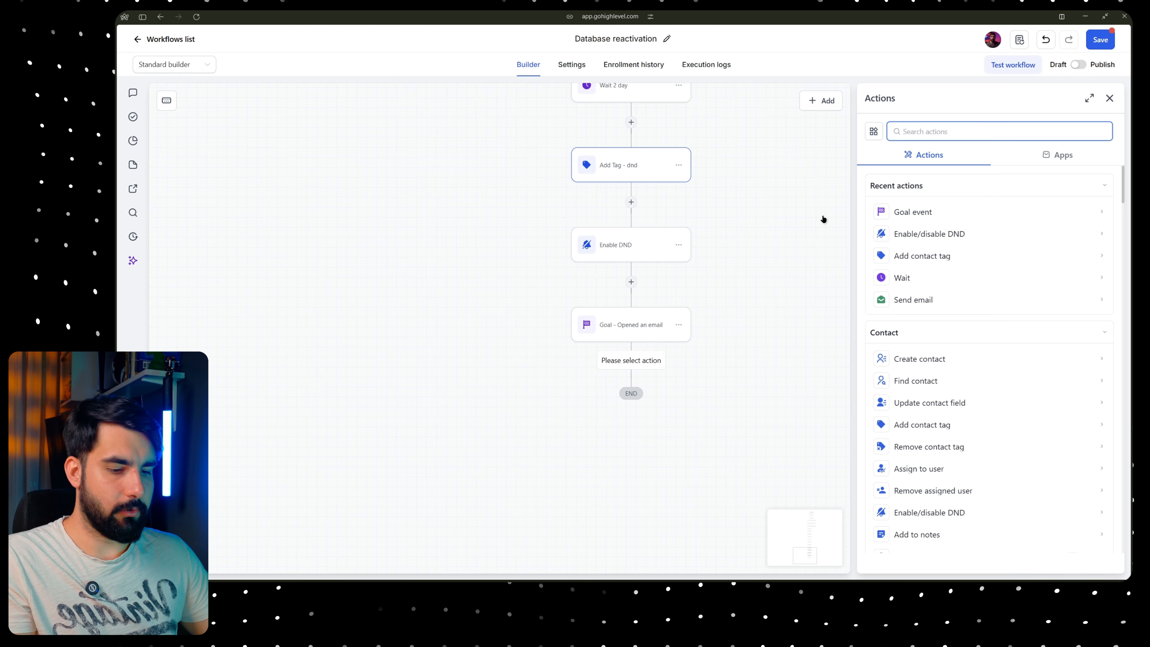
pyautogui.write('rem')
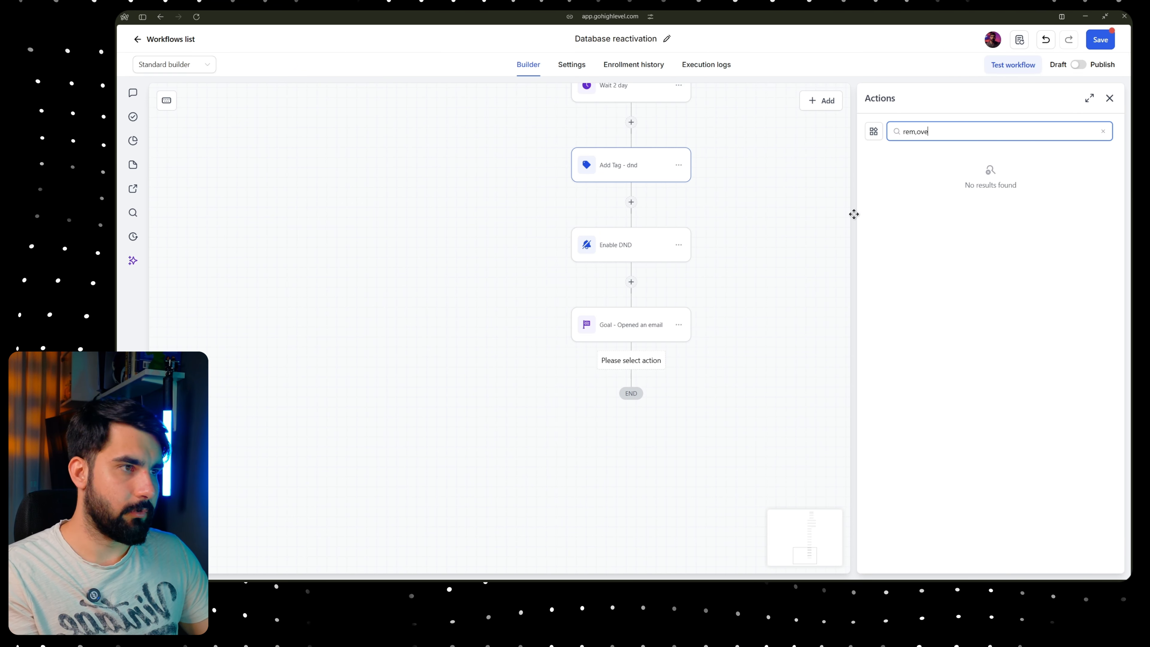
pyautogui.write('ove')
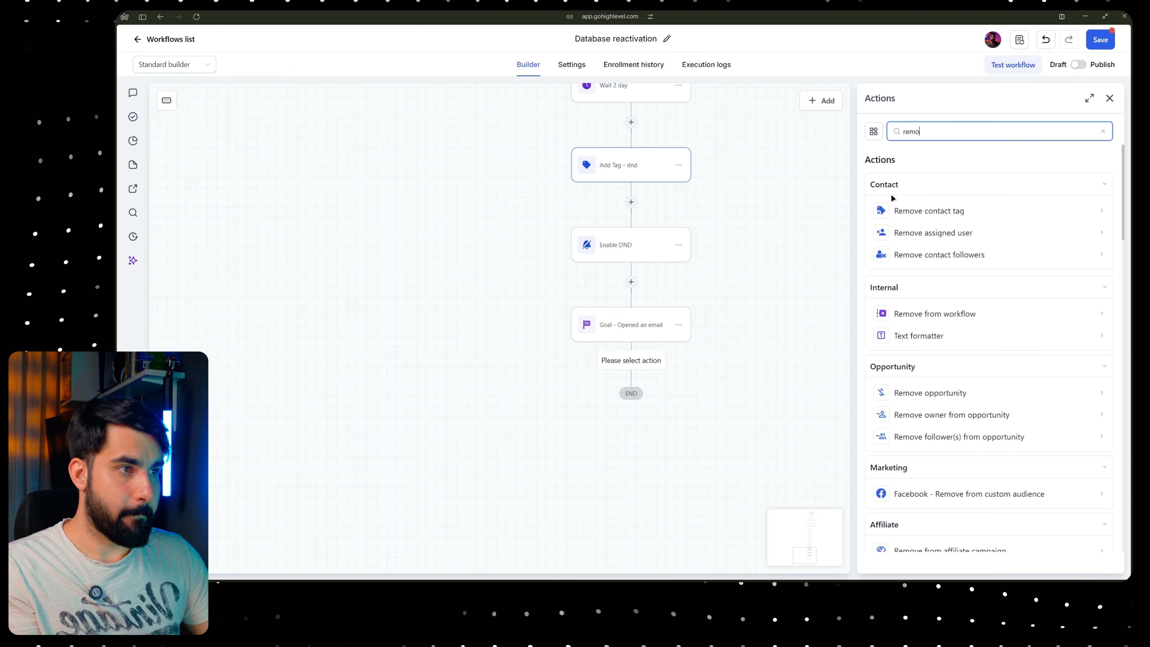
pyautogui.click(955, 215)
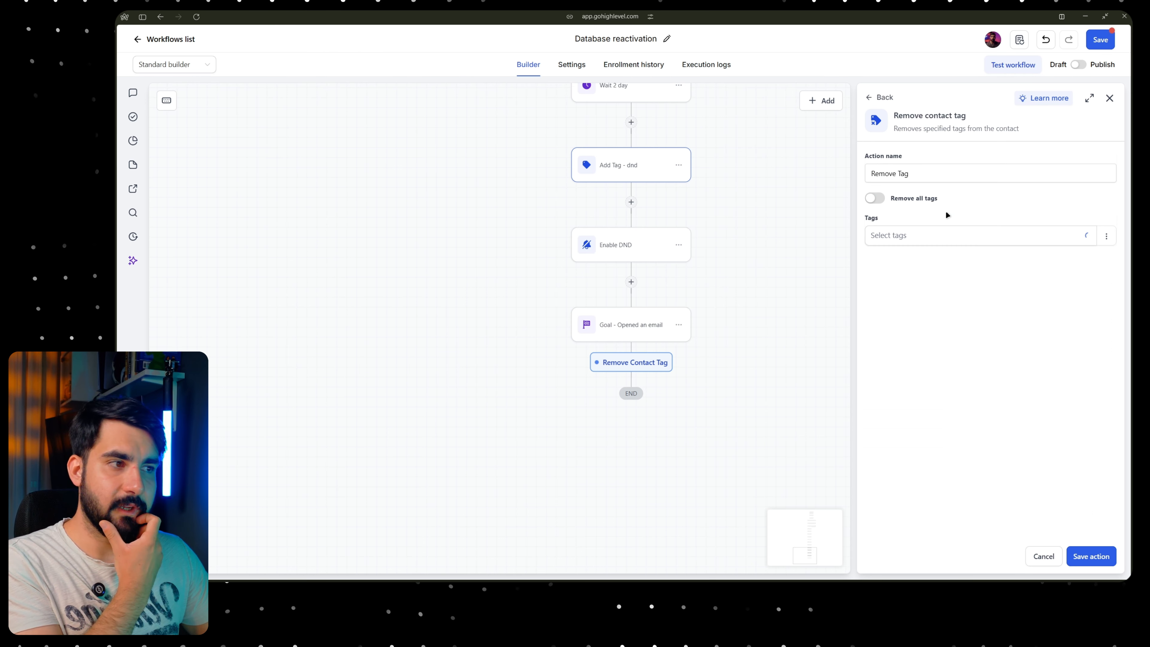
# - Choose "in a reactivation workflow" as the tag to remove and save the action
pyautogui.click(896, 235)
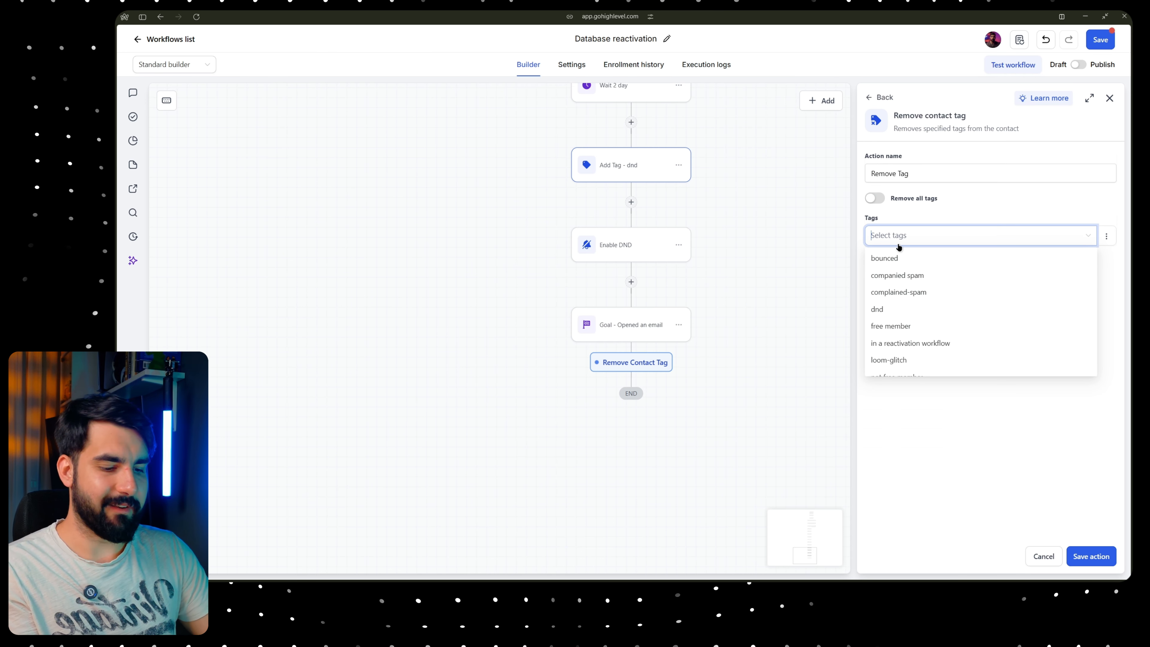
pyautogui.write('in')
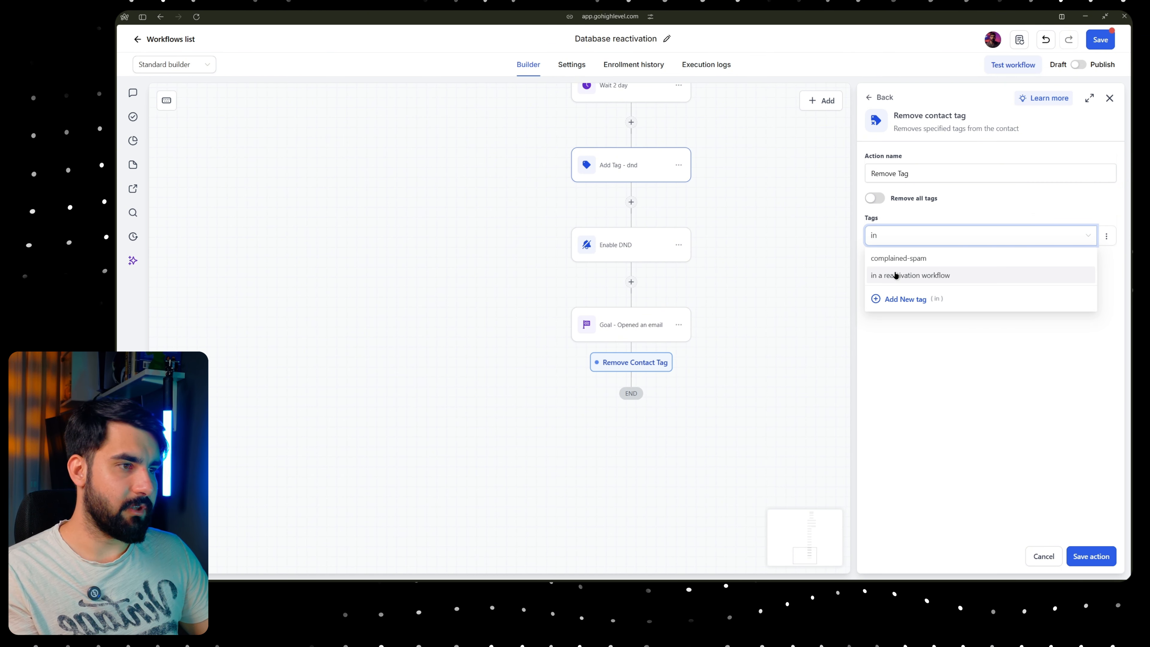
pyautogui.click(896, 275)
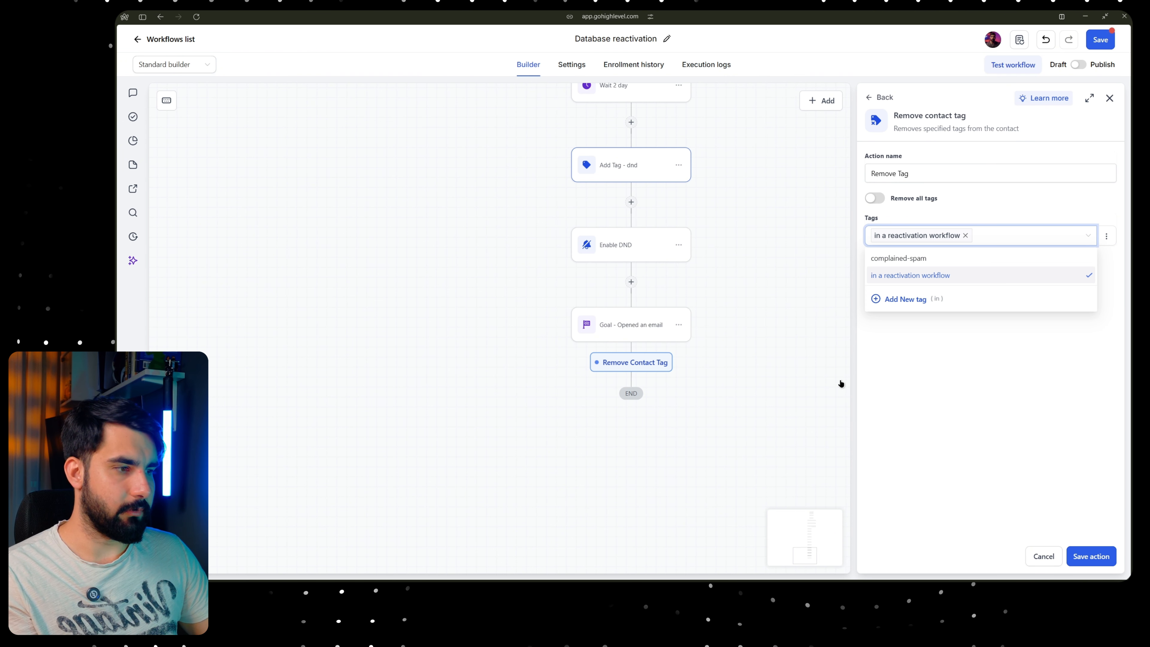
pyautogui.click(1030, 475)
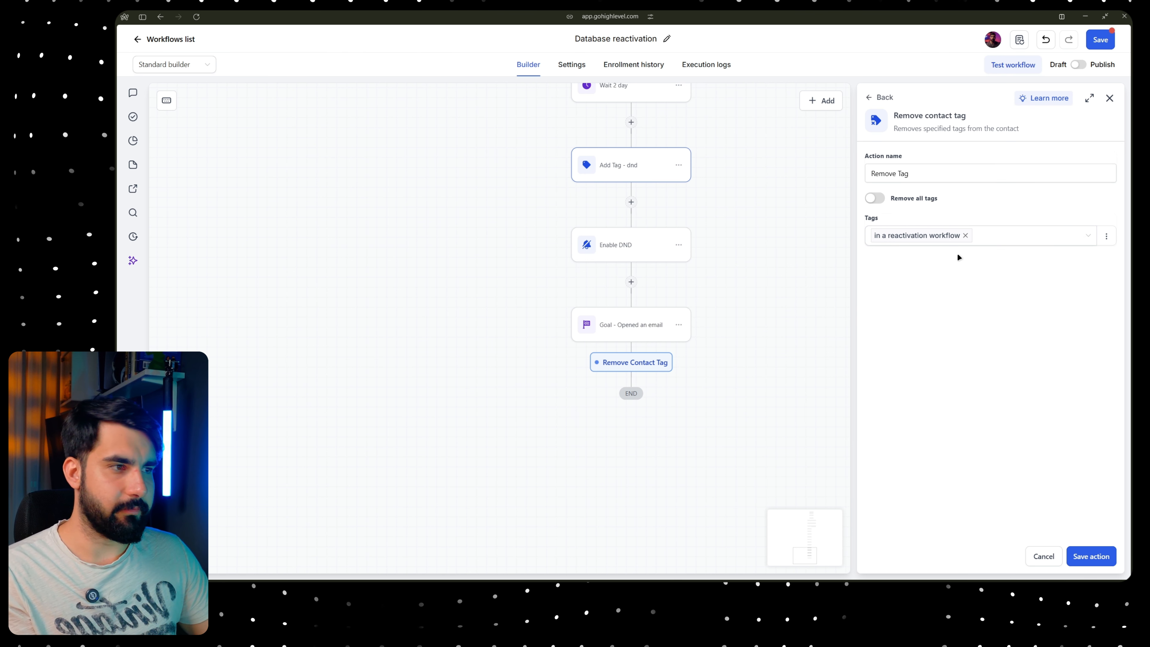
pyautogui.click(1091, 556)
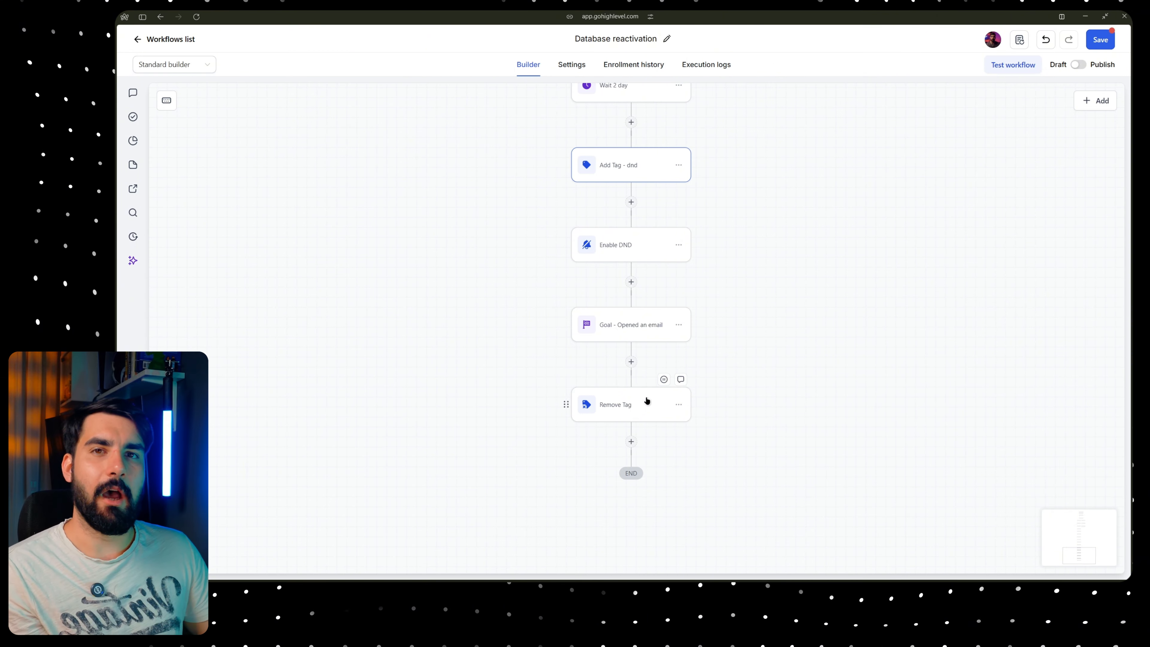
# - Review the whole workflow from the 90-day wait and Engaged? branches through the reactivation emails to the goal and Remove Tag action
pyautogui.scroll(3, 591, 360)
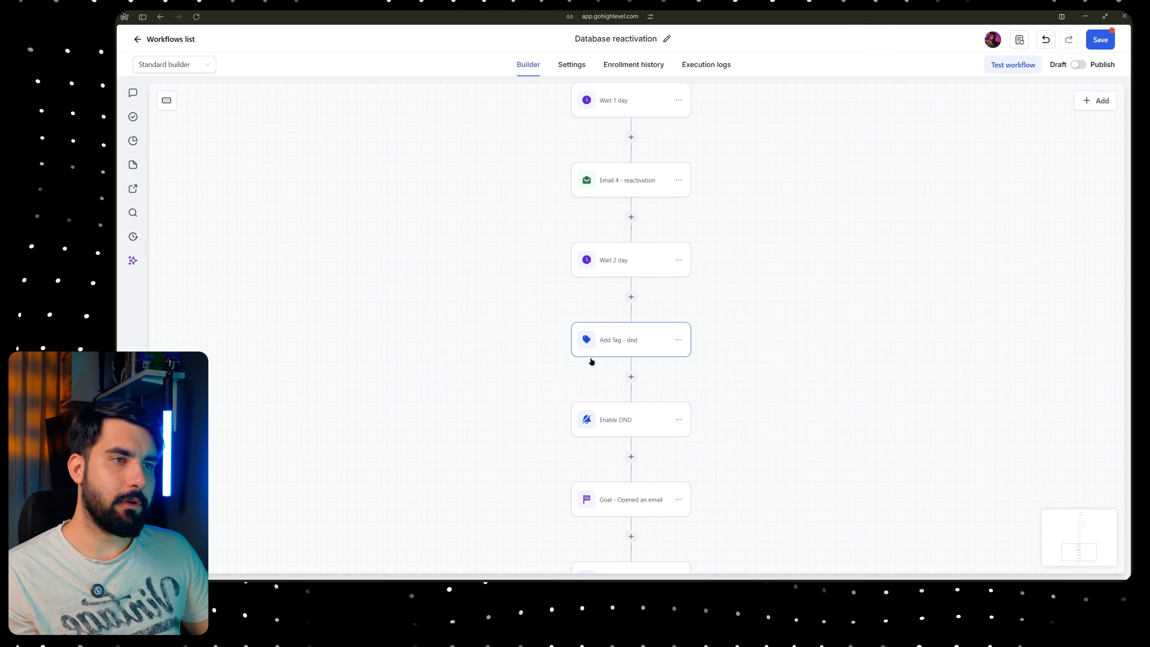
pyautogui.scroll(15, 591, 360)
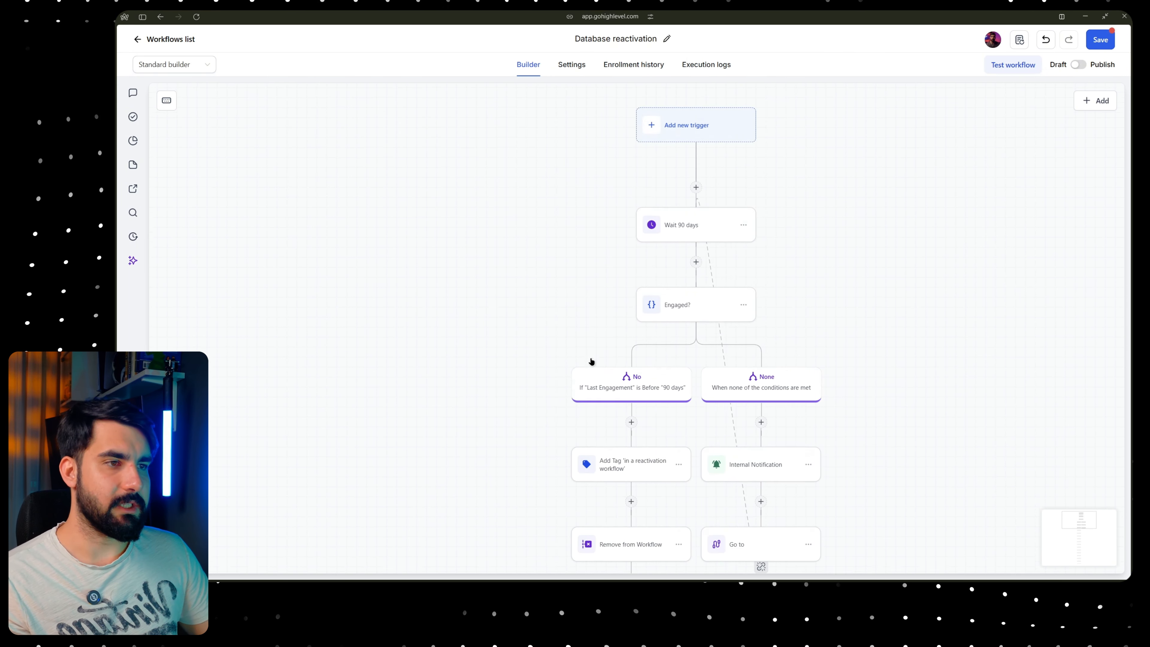
pyautogui.scroll(2, 590, 359)
pyautogui.scroll(-2, 591, 360)
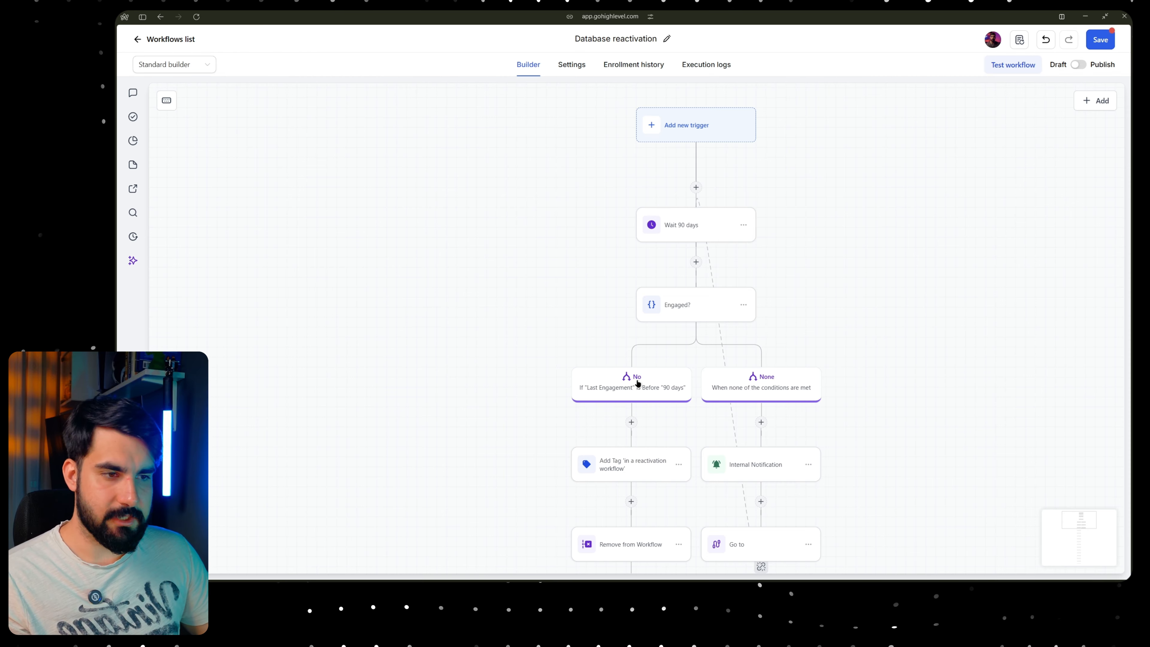
pyautogui.scroll(-5, 638, 383)
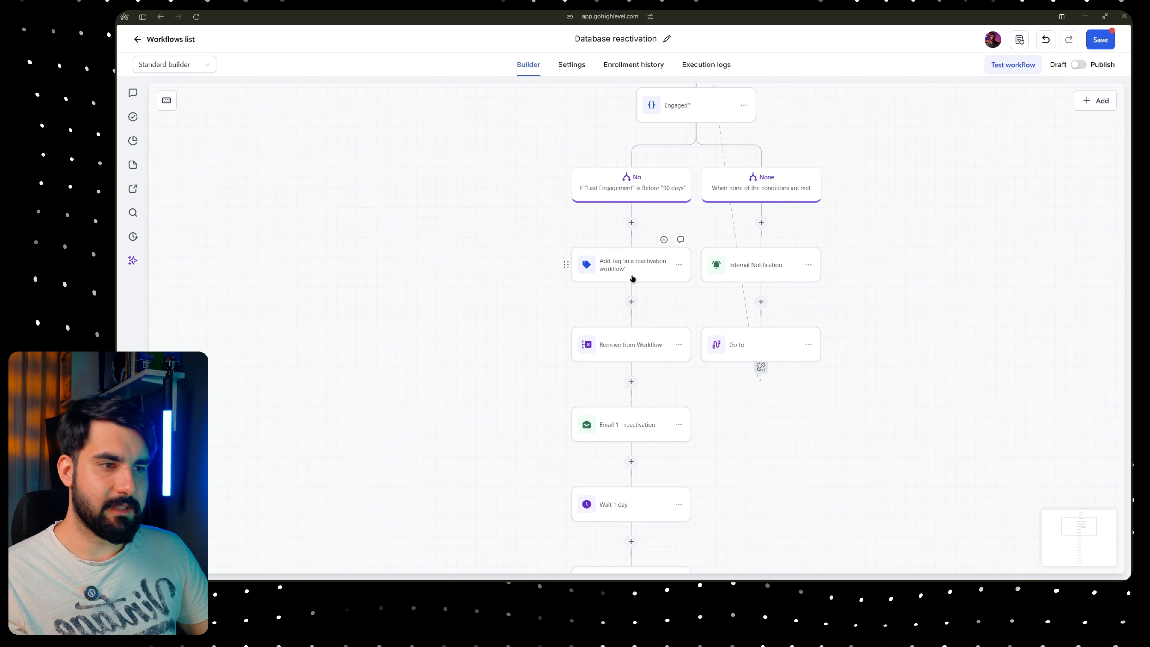
pyautogui.scroll(-3, 617, 344)
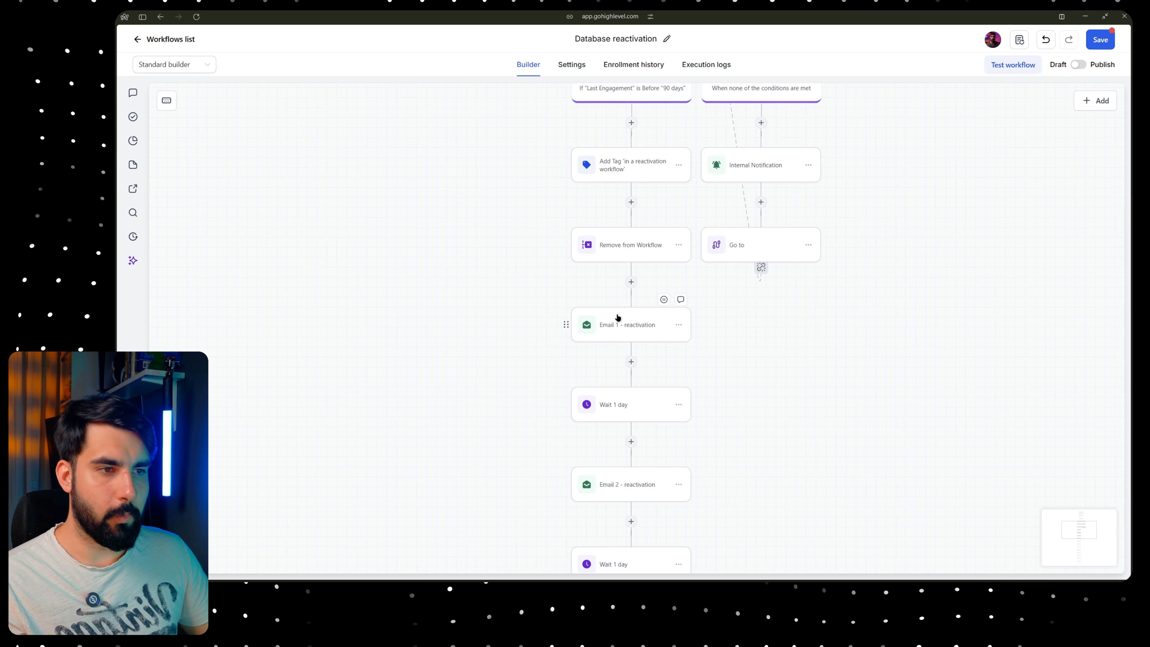
pyautogui.scroll(-5, 645, 323)
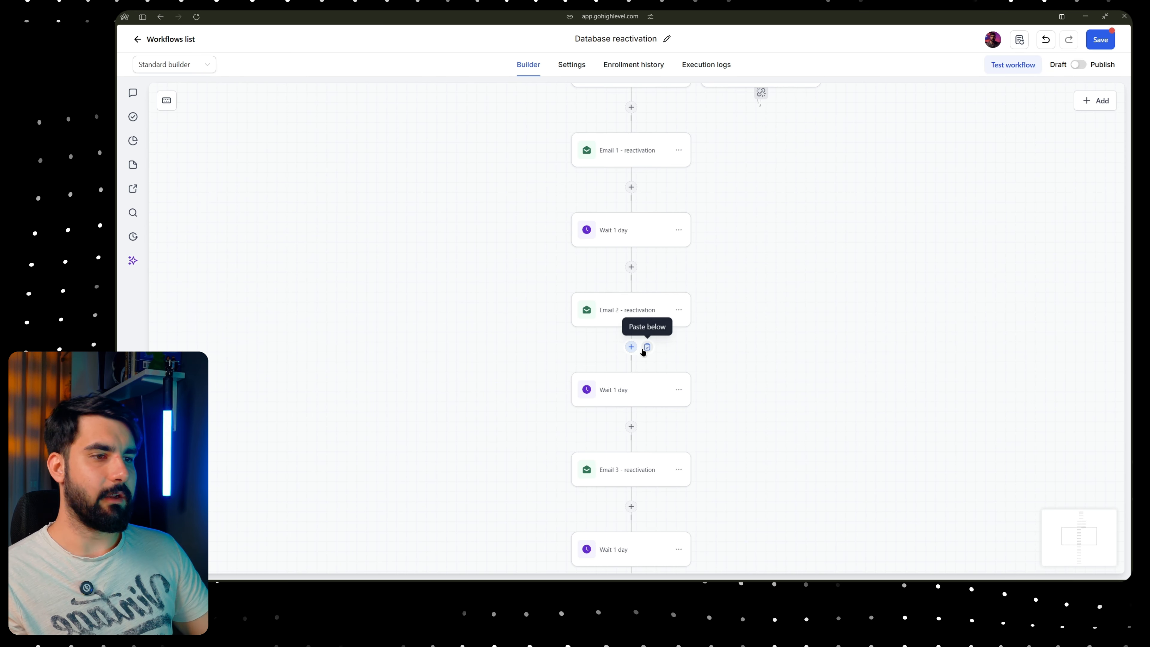
pyautogui.scroll(-5, 643, 351)
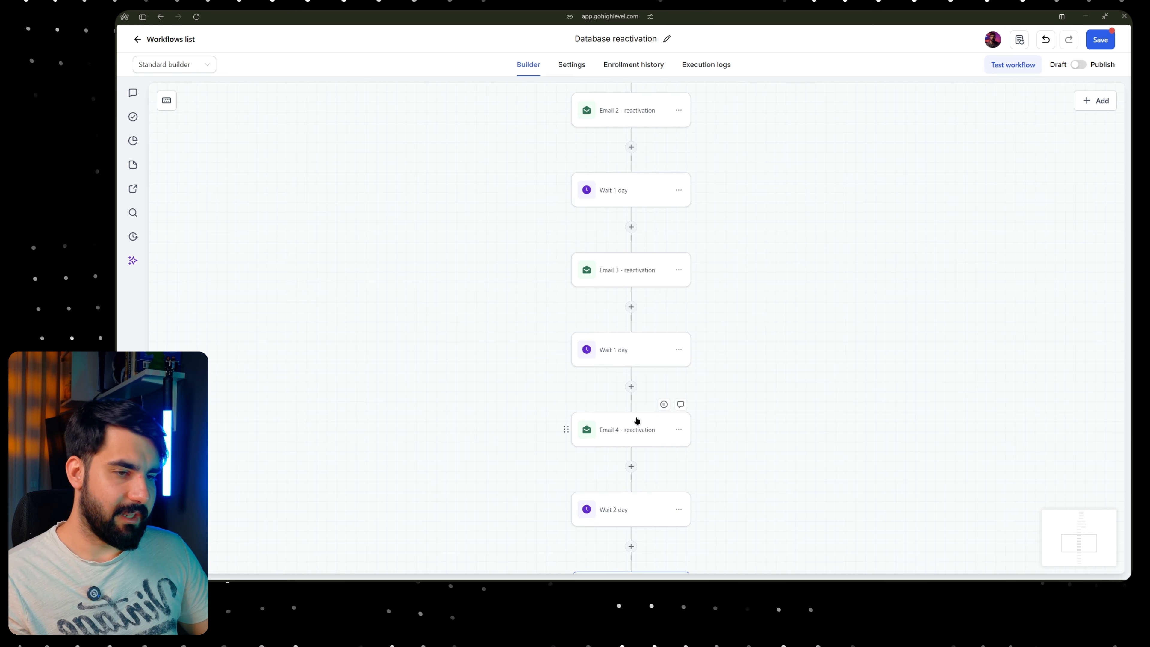
pyautogui.scroll(-3, 637, 420)
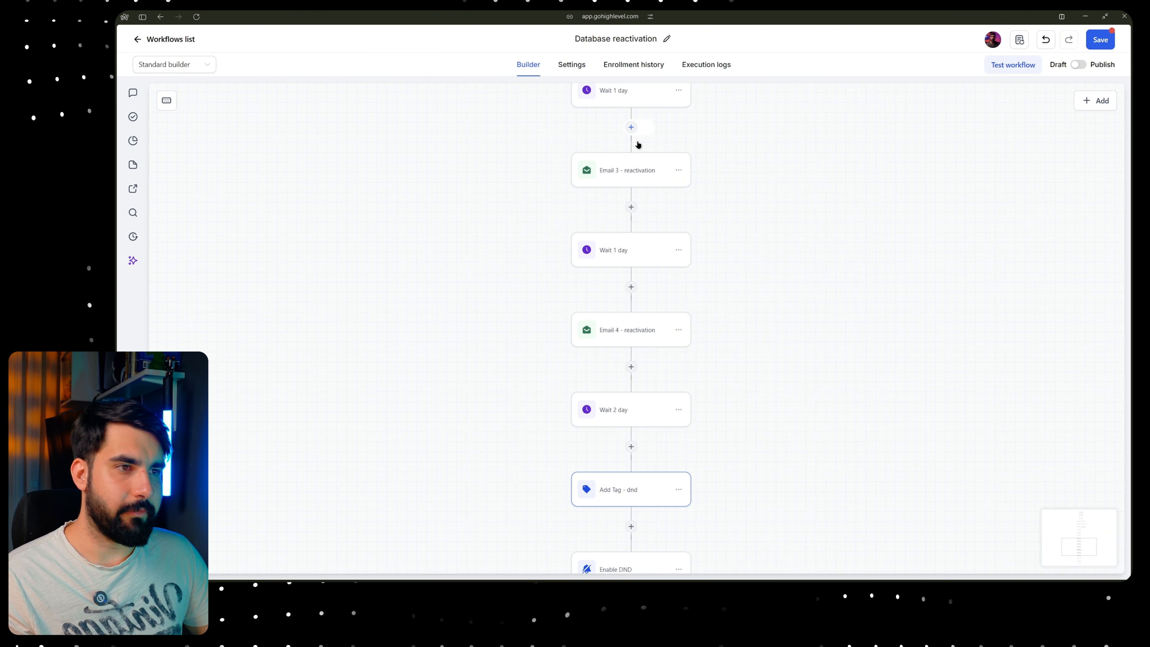
pyautogui.scroll(-4, 585, 341)
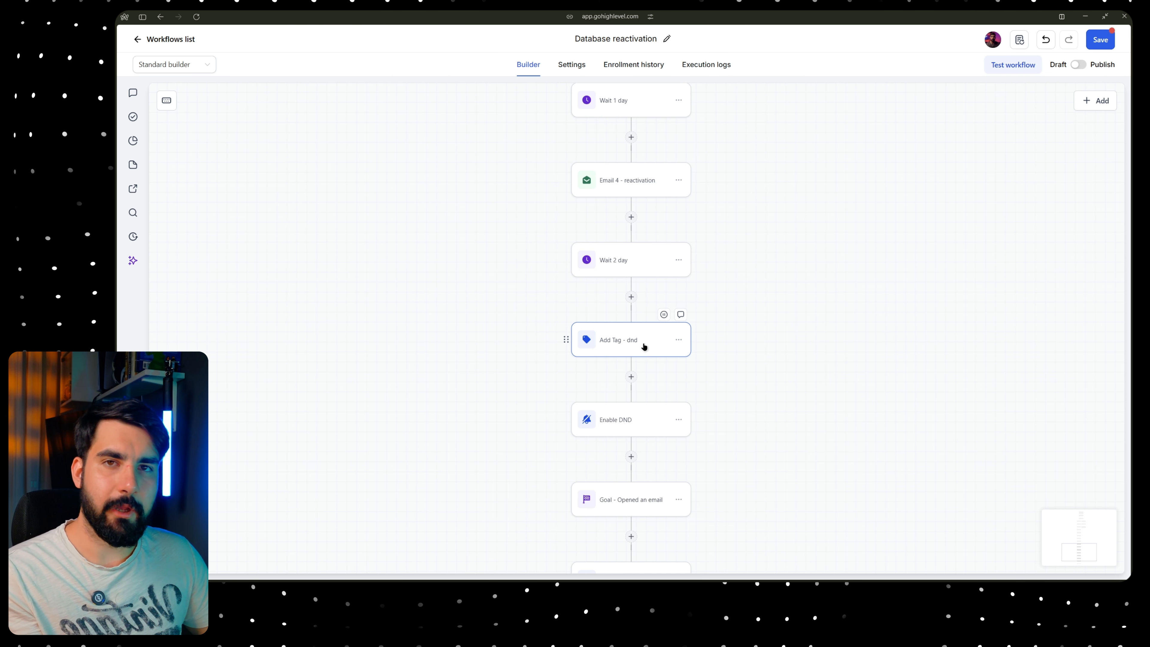
pyautogui.scroll(-2, 644, 347)
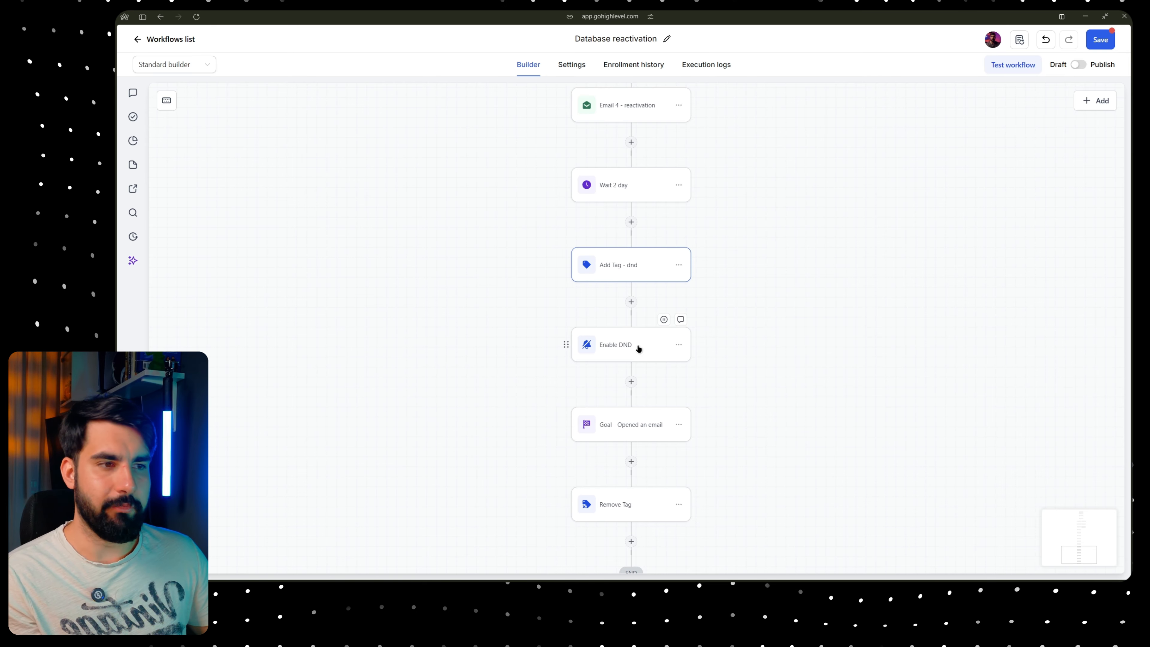
pyautogui.scroll(-1, 588, 341)
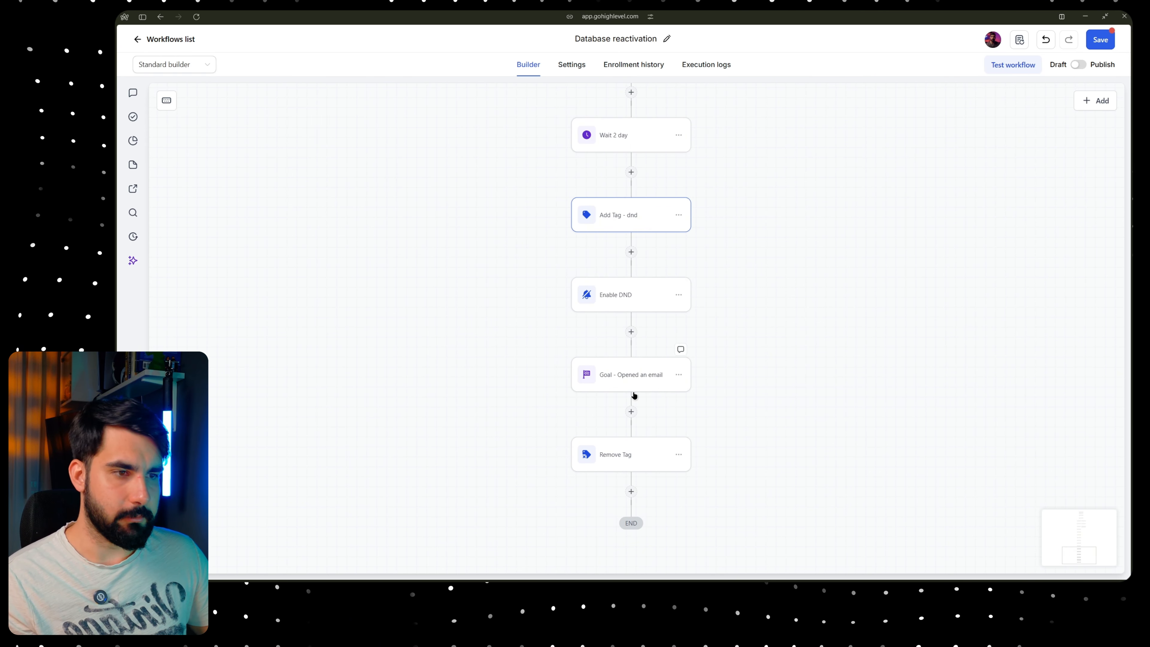
# - Review the "Goal - Opened an email" settings alongside the preceding emails and DND actions, and save the goal action as it is
pyautogui.click(641, 376)
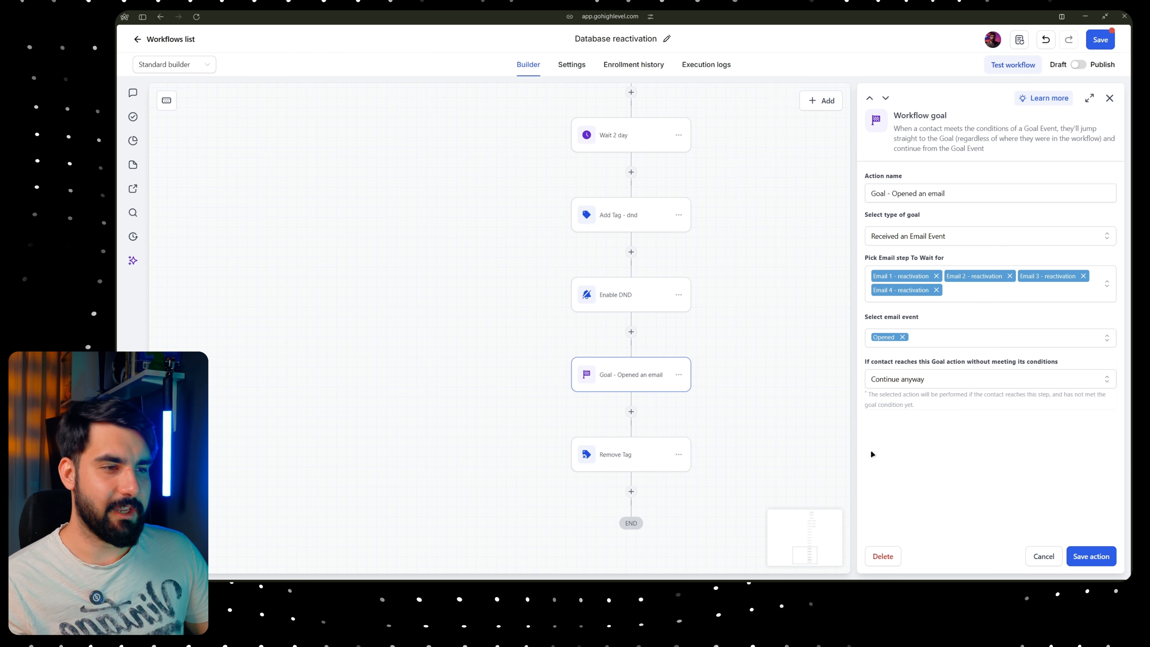
pyautogui.moveTo(663, 453)
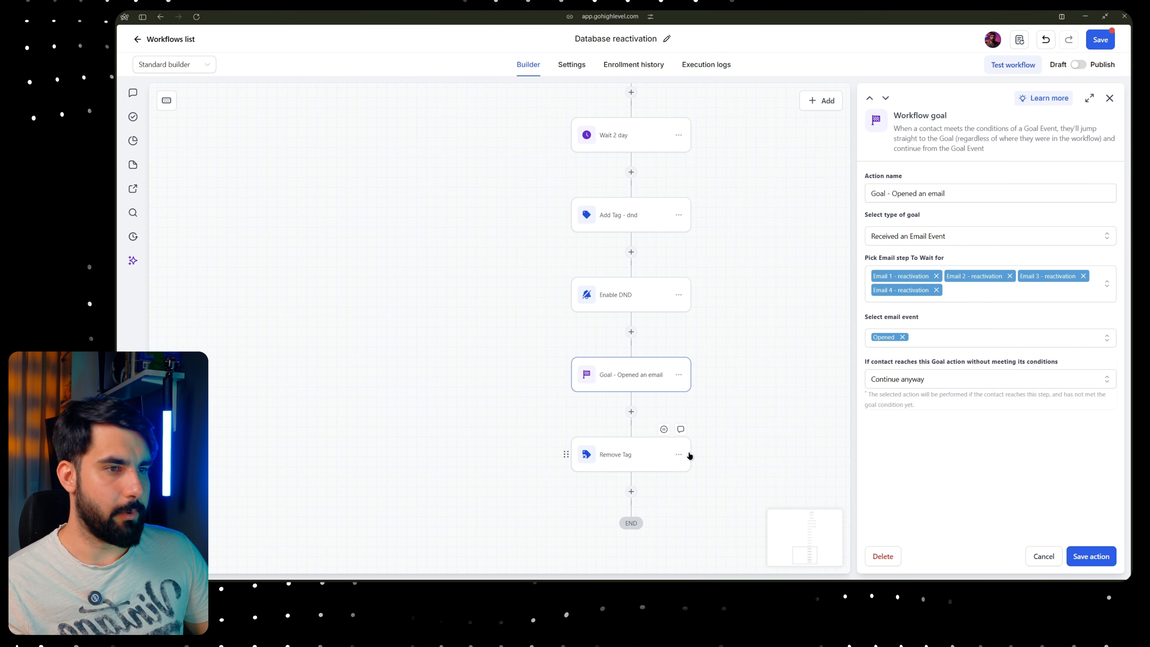
pyautogui.scroll(3, 687, 384)
pyautogui.scroll(4, 686, 384)
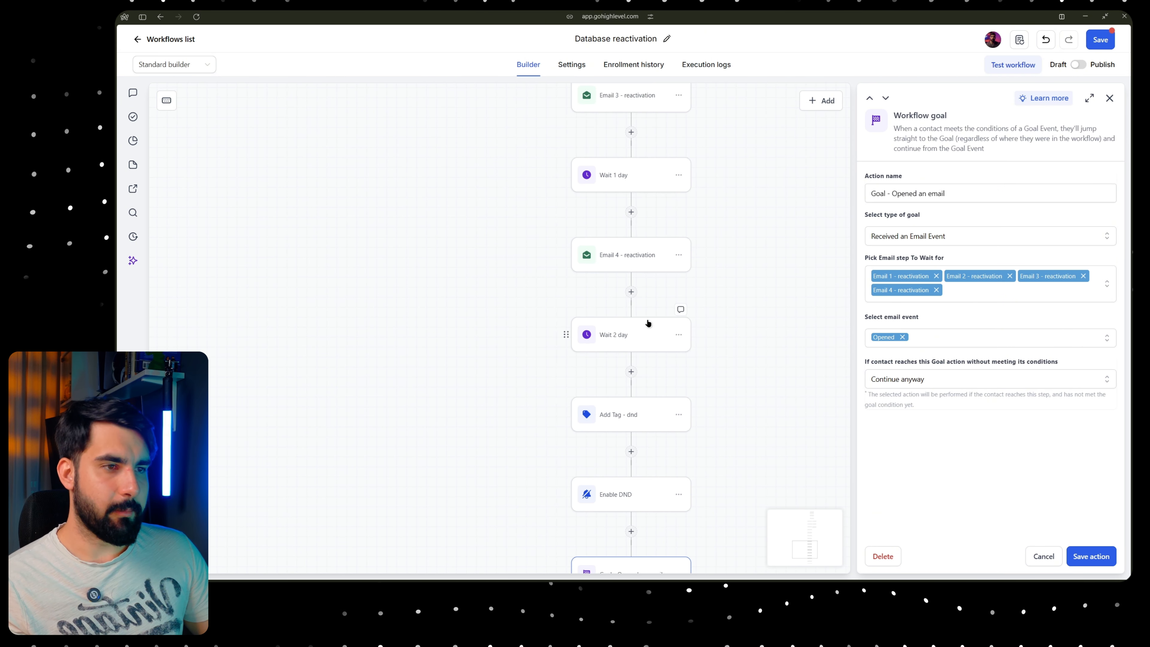
pyautogui.moveTo(629, 118)
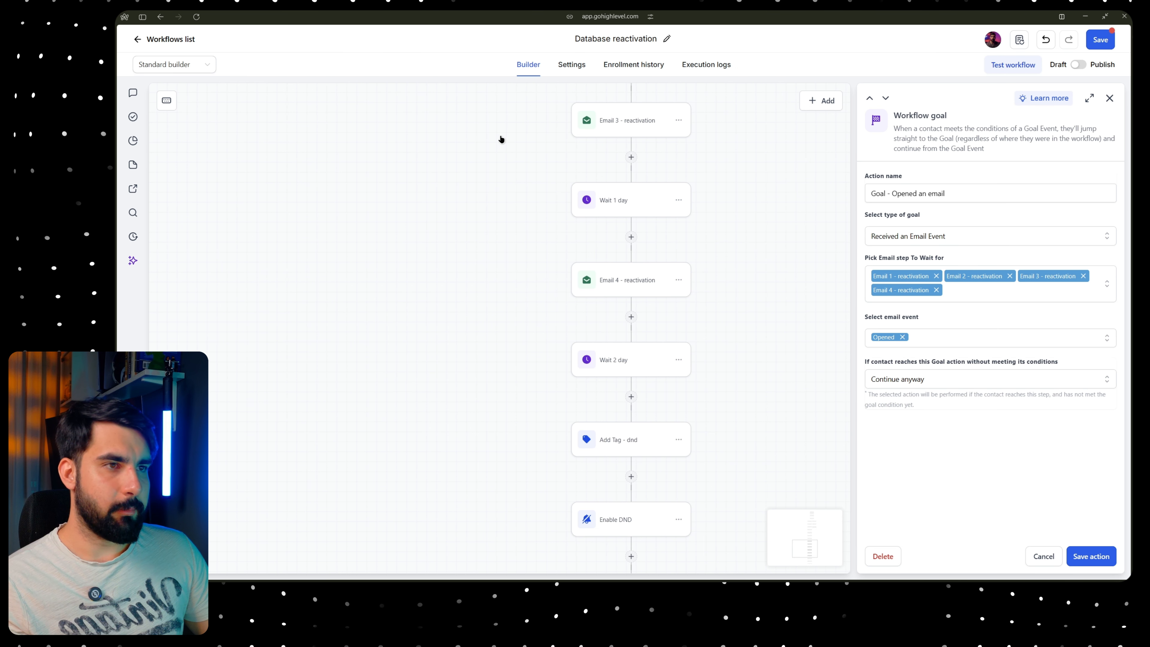
pyautogui.scroll(-5, 468, 154)
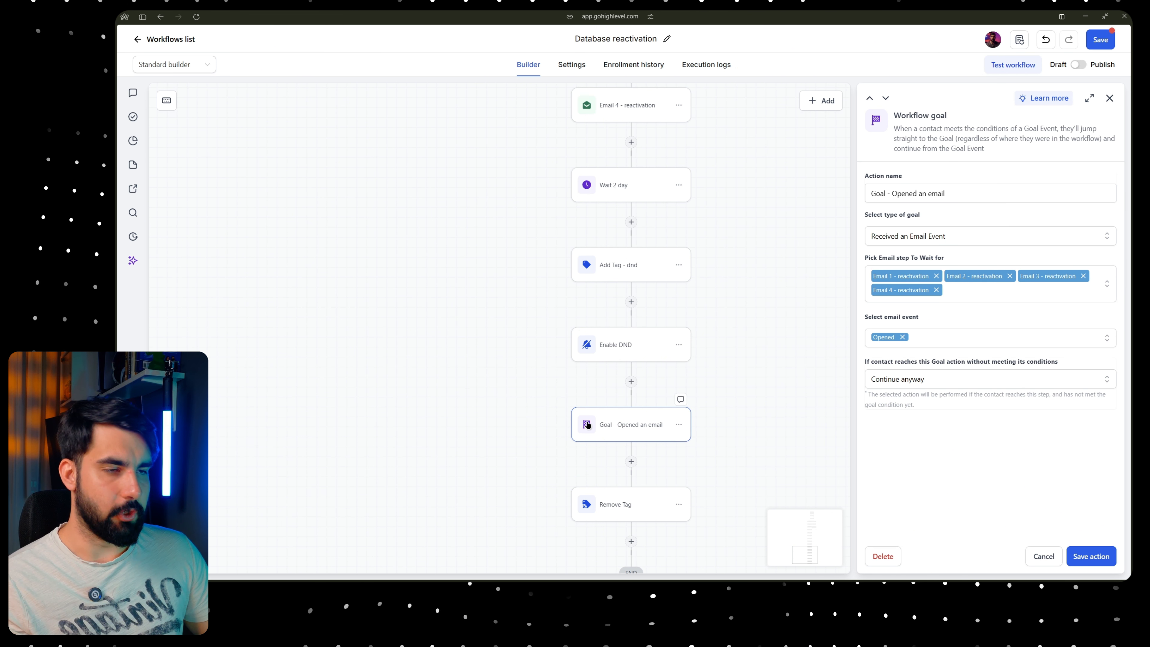
pyautogui.moveTo(631, 332)
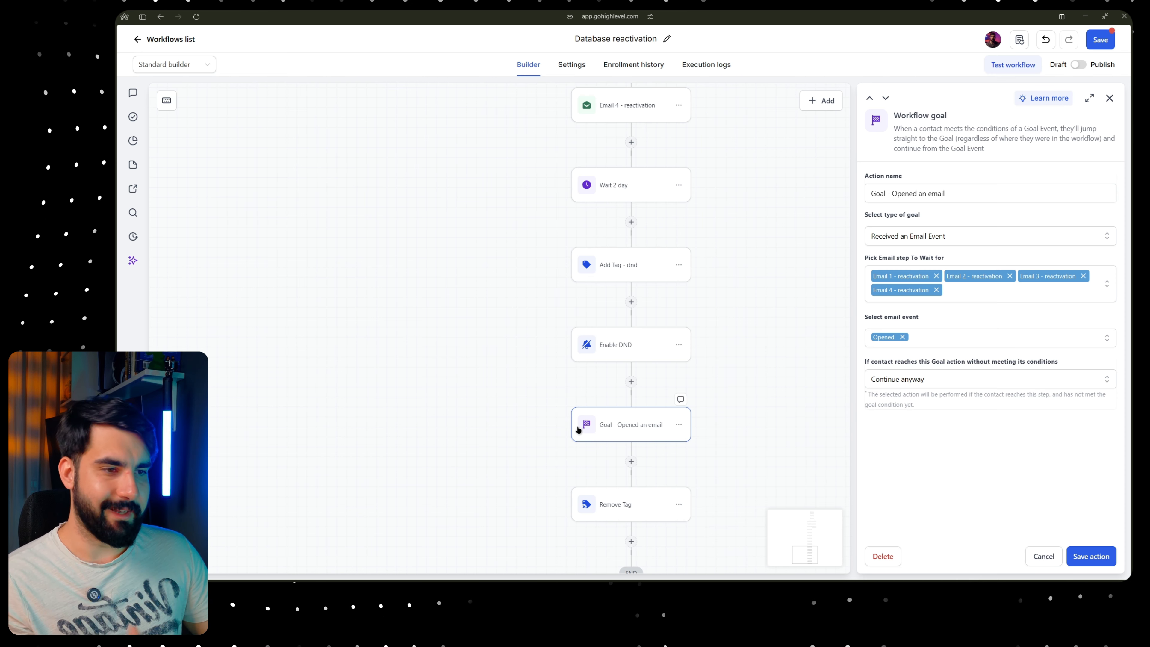
pyautogui.scroll(-1, 589, 431)
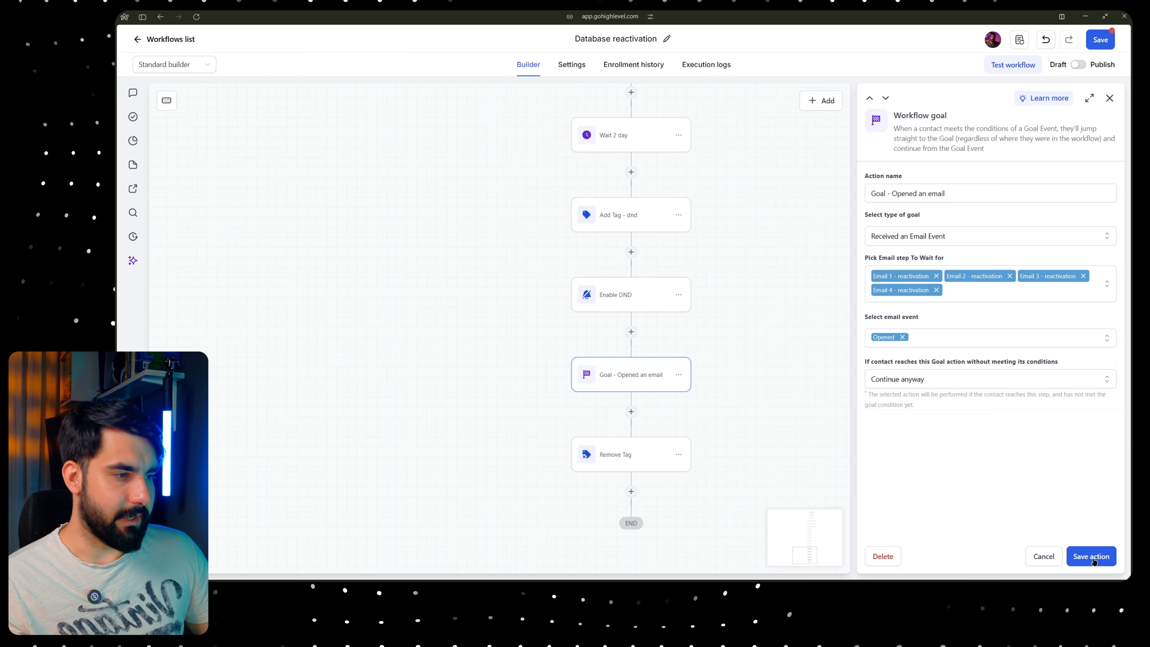
pyautogui.click(1093, 561)
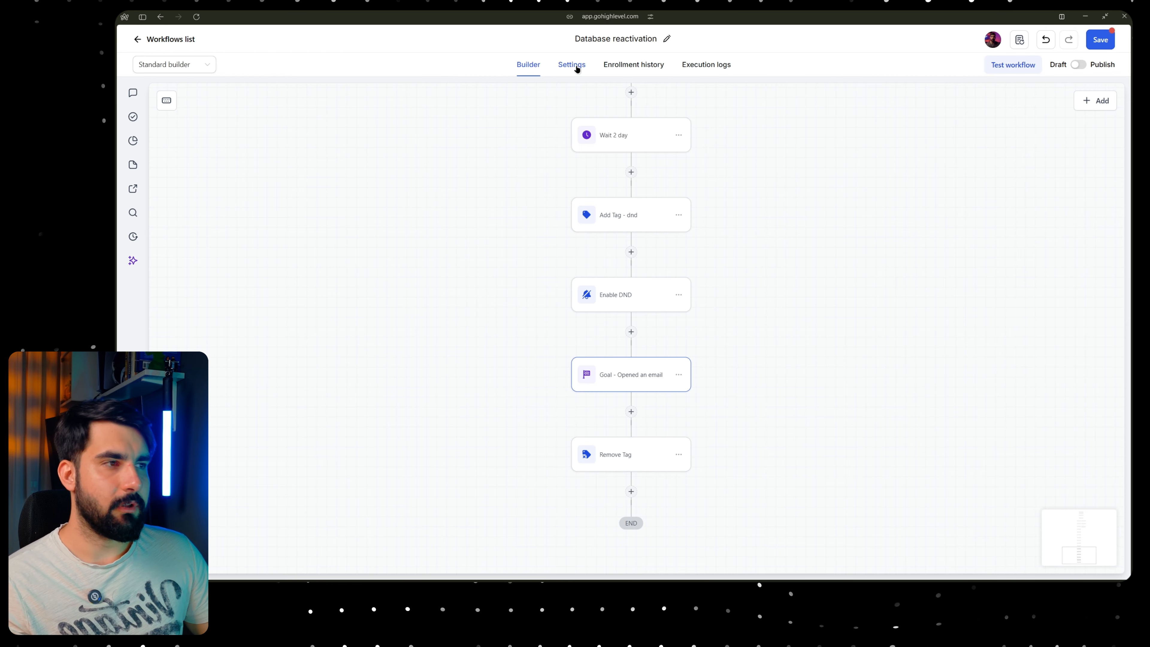
# - Check the workflow's contact settings such as Allow re-entry, and switch the Database reactivation workflow to Publish and save it
pyautogui.click(574, 68)
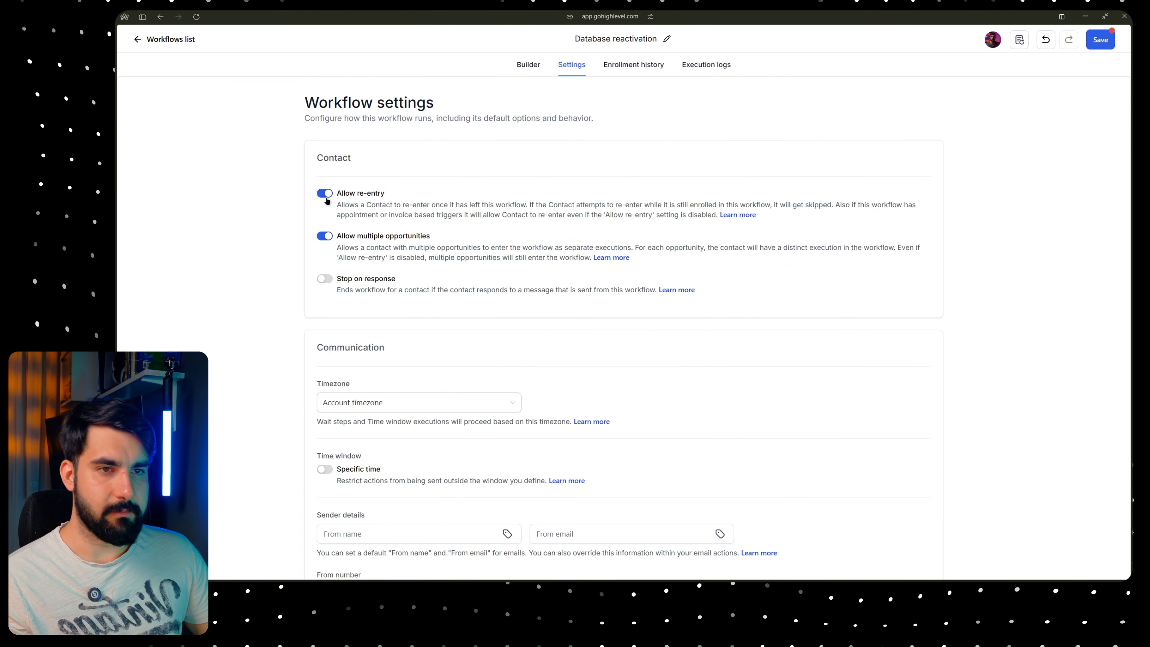
pyautogui.click(527, 66)
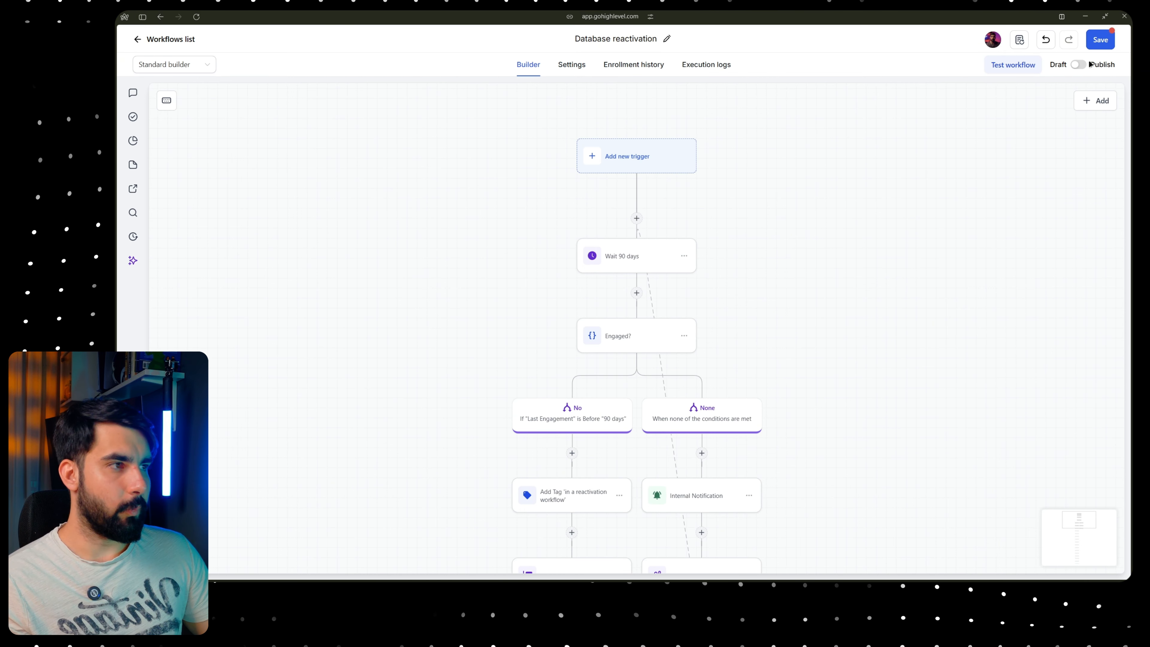
pyautogui.click(1079, 67)
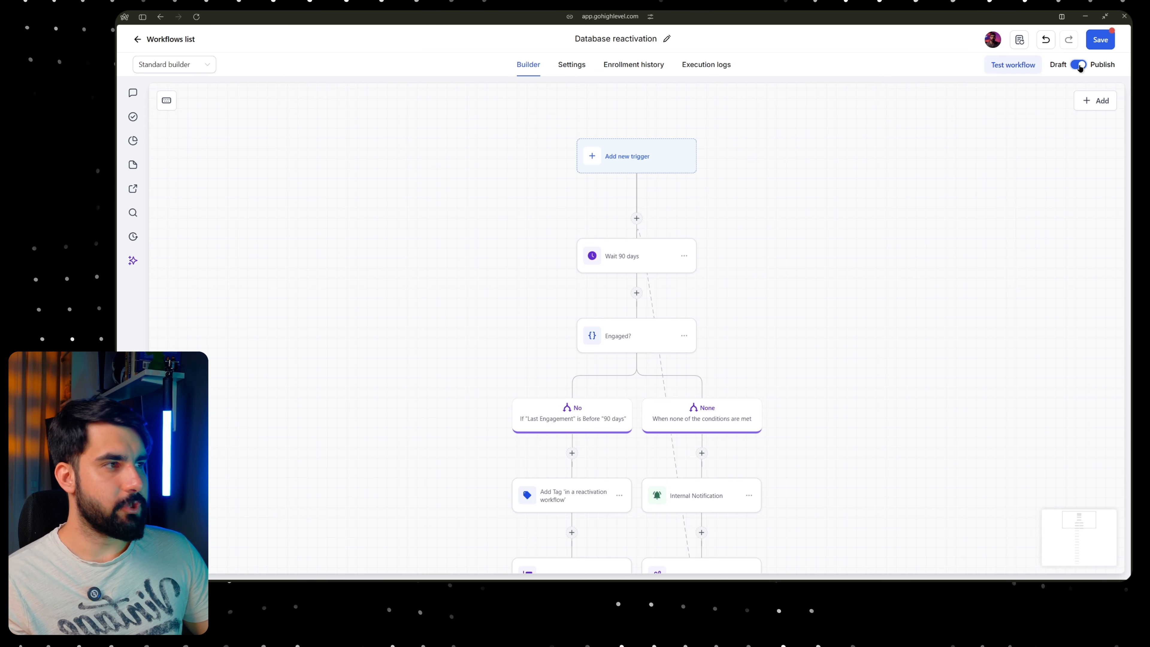
pyautogui.click(1100, 43)
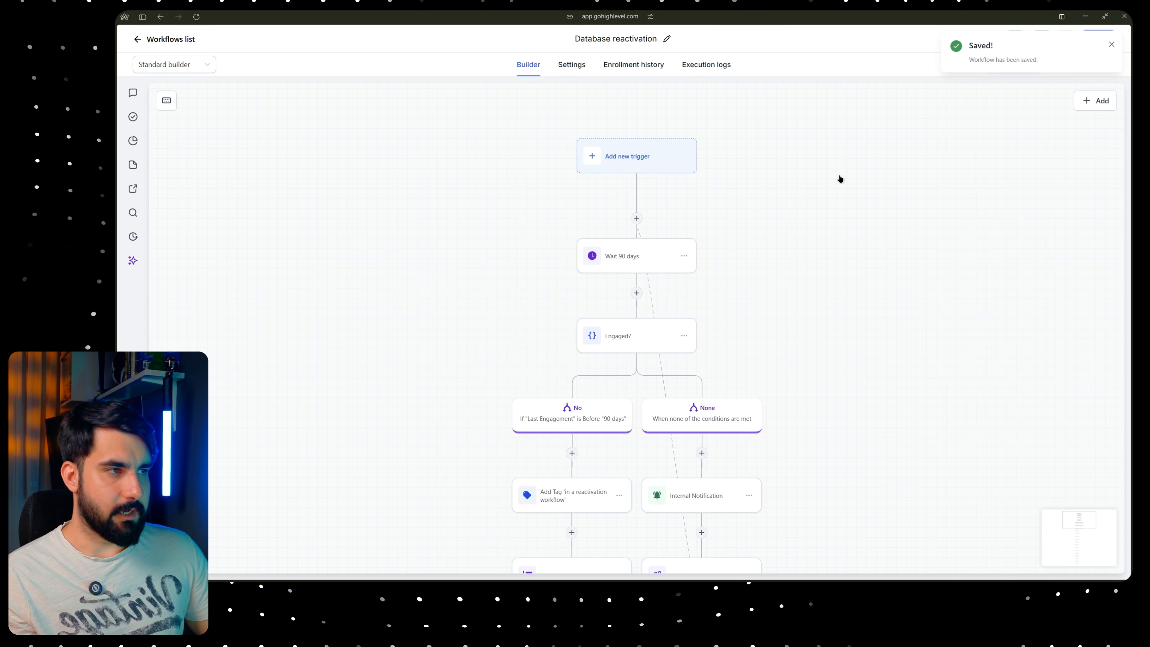
pyautogui.click(1112, 45)
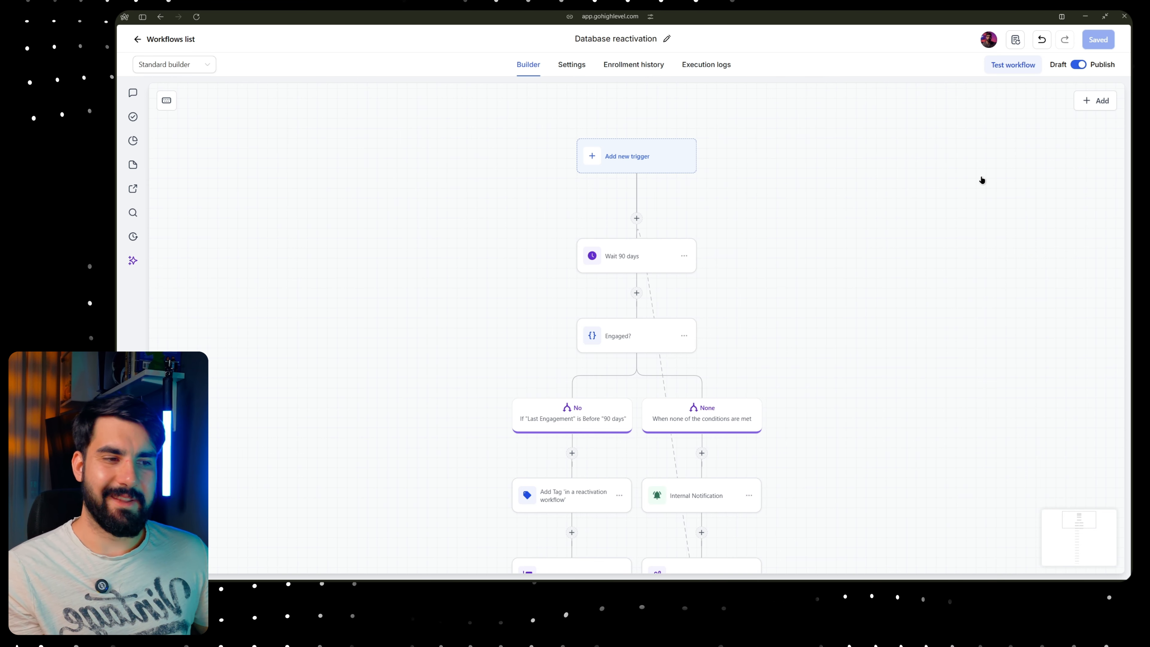